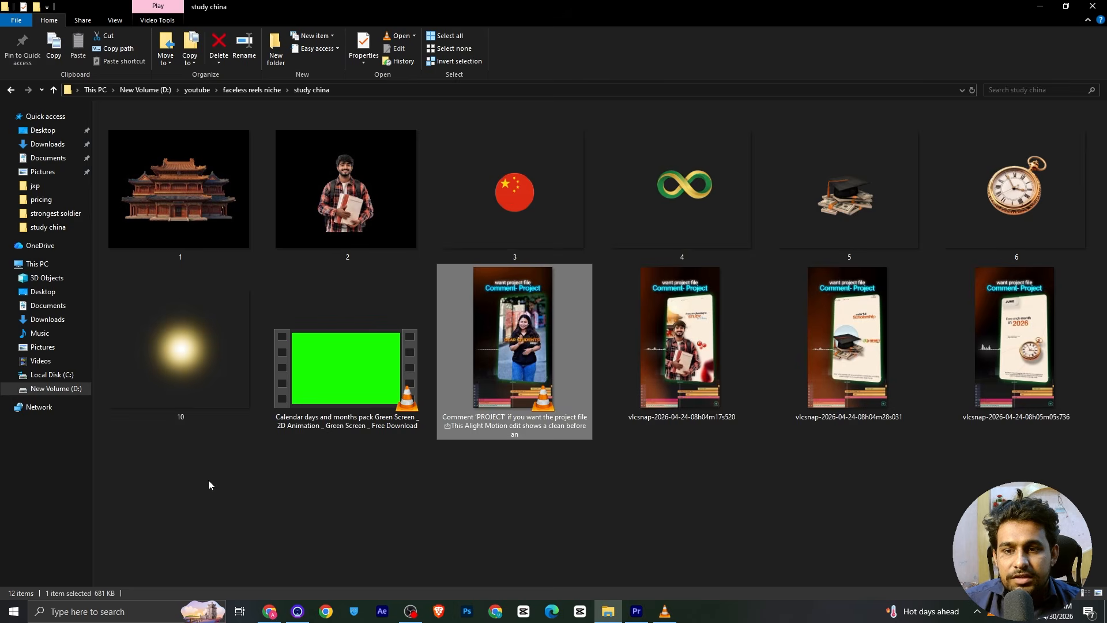
Import all the image and video files of the study china folder into the Premiere Pro project.
left_click_drag(207, 481, 1032, 187)
left_click_drag(1026, 190, 268, 246)
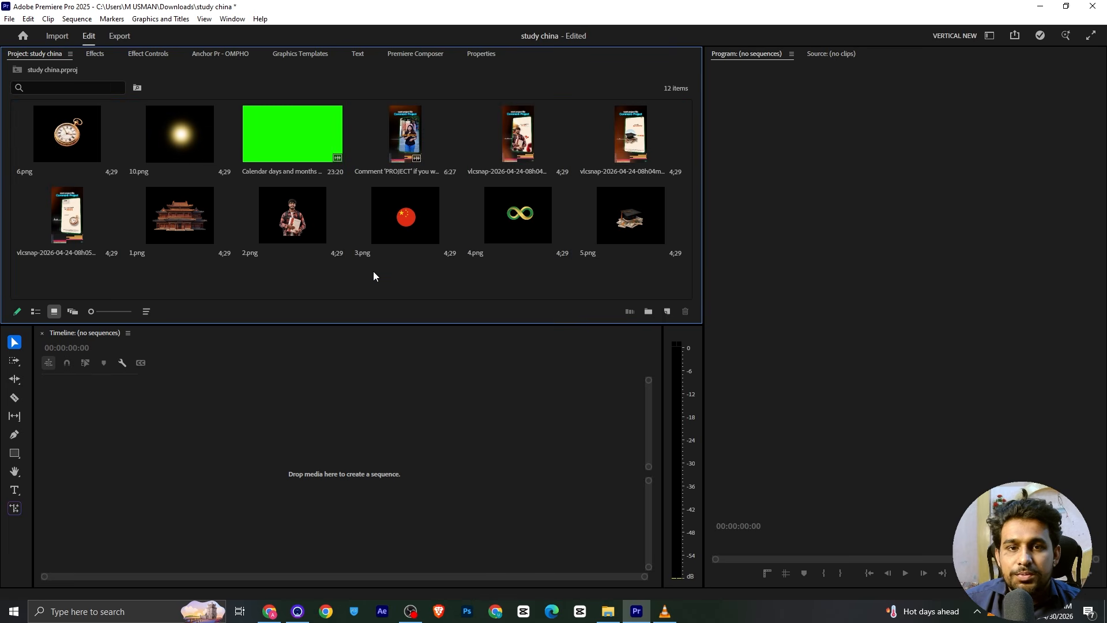
Check the reference video in VLC and load the Comment 'PROJECT' clip into Premiere Pro's Source monitor.
left_click(669, 613)
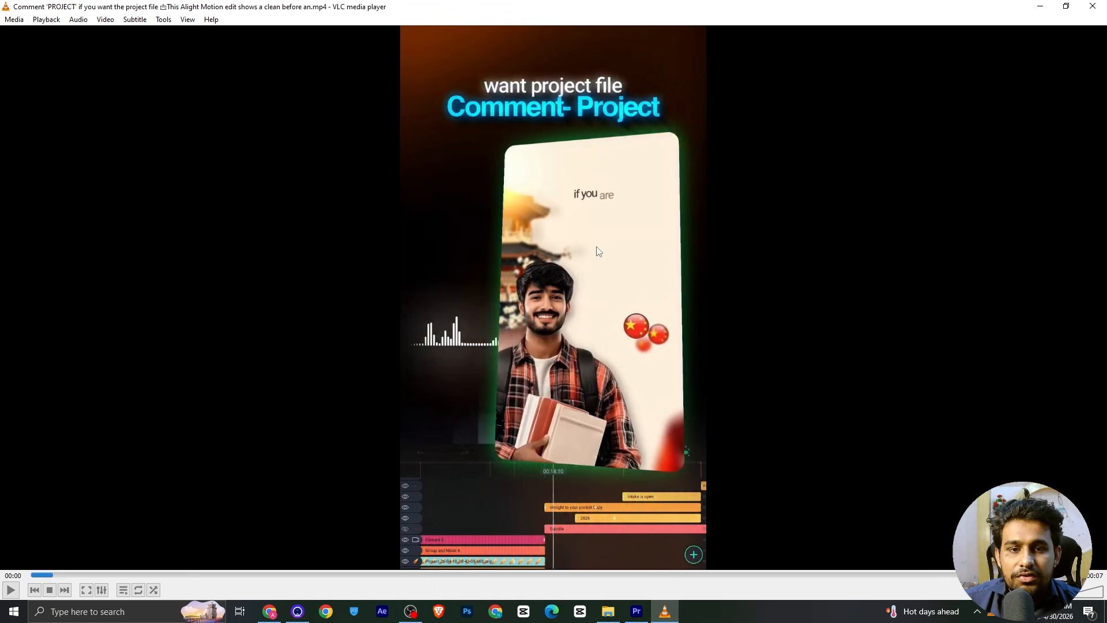
key("alt+Tab")
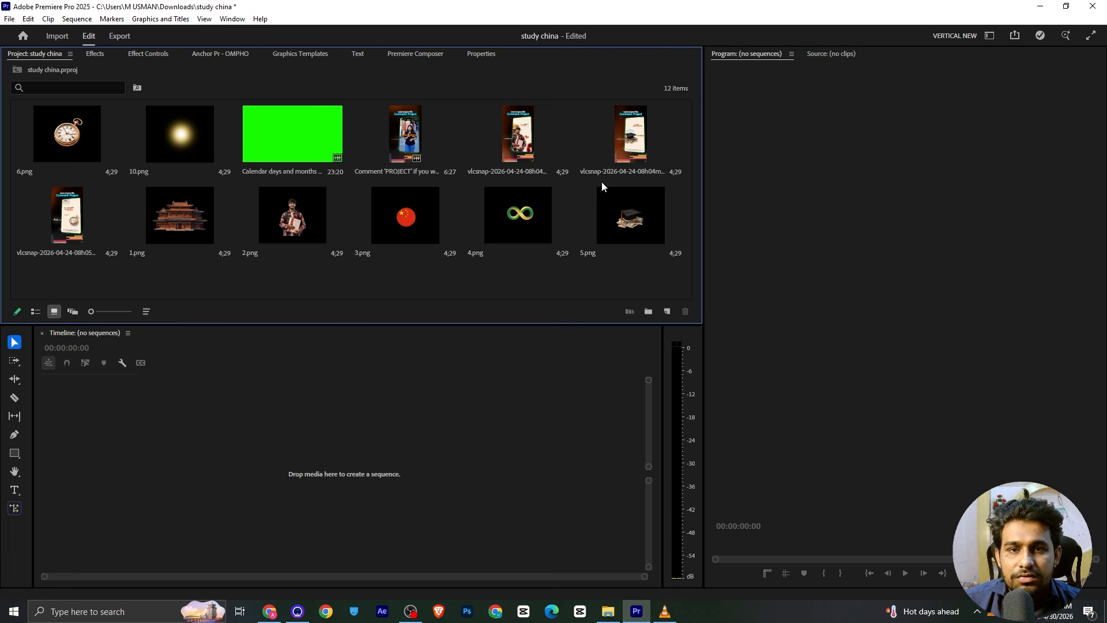
double_click(414, 144)
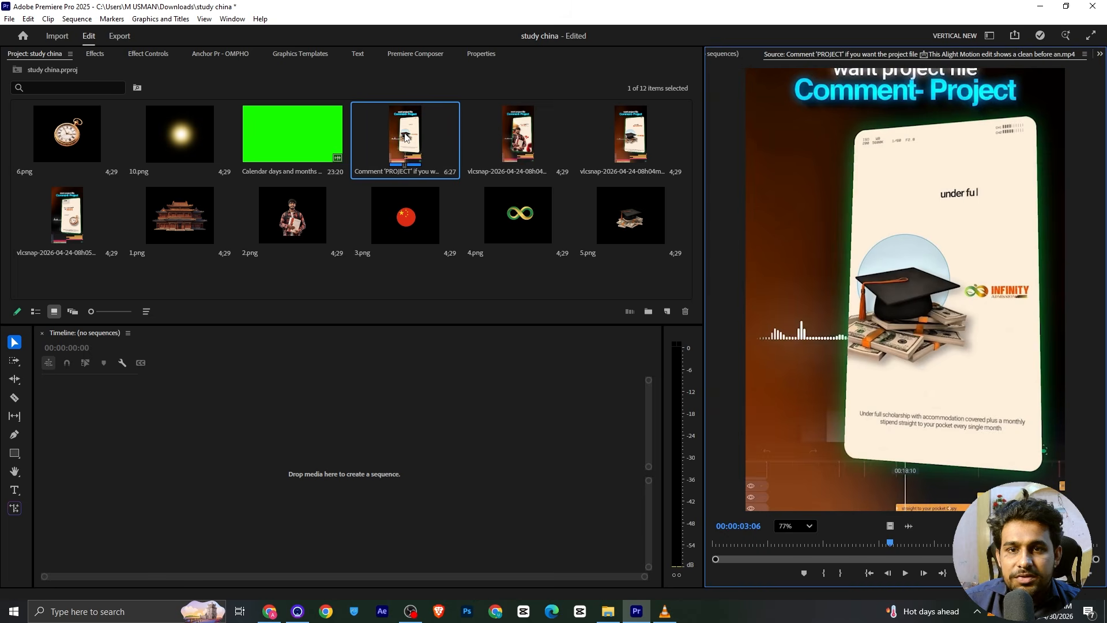
Start a new color matte with a width of 1080 and a height of 1920.
right_click(440, 274)
mouse_move(484, 322)
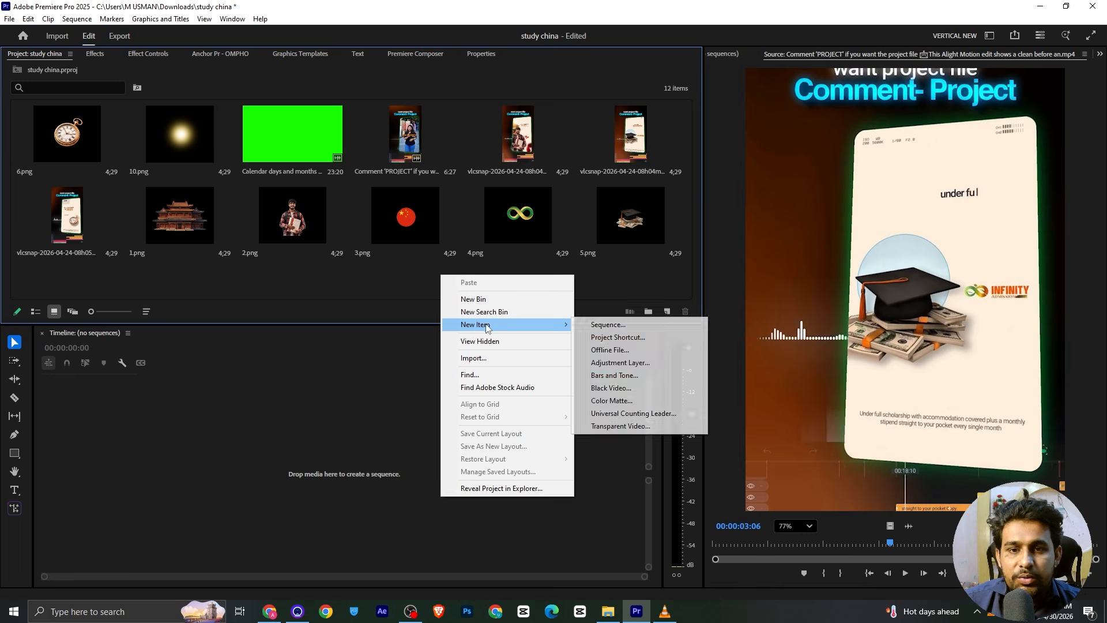
left_click(644, 399)
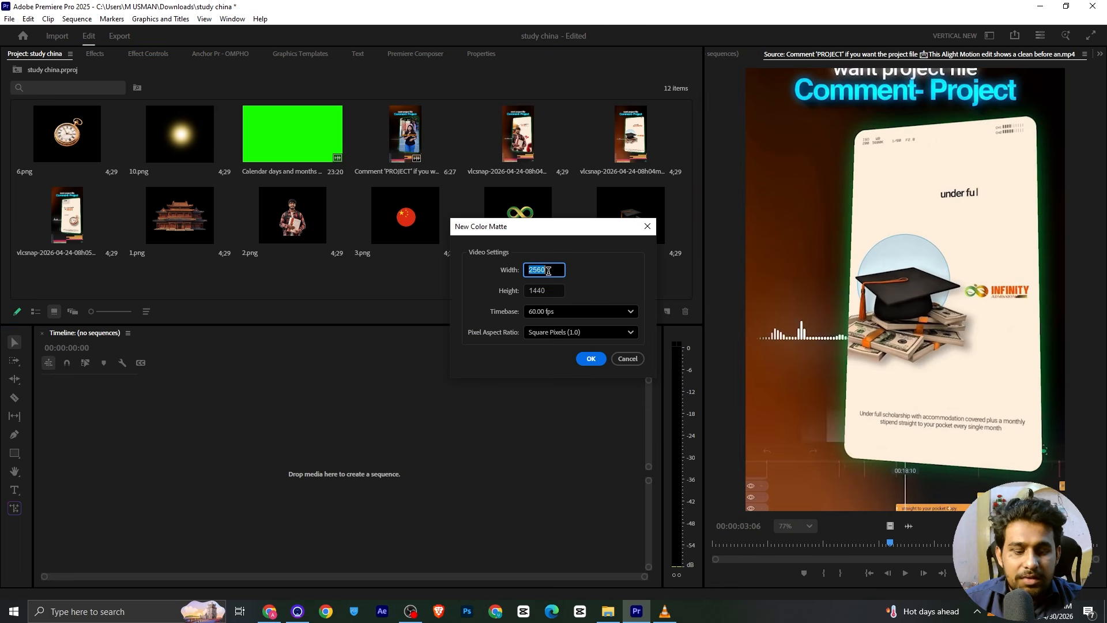
type("1080")
key("Tab")
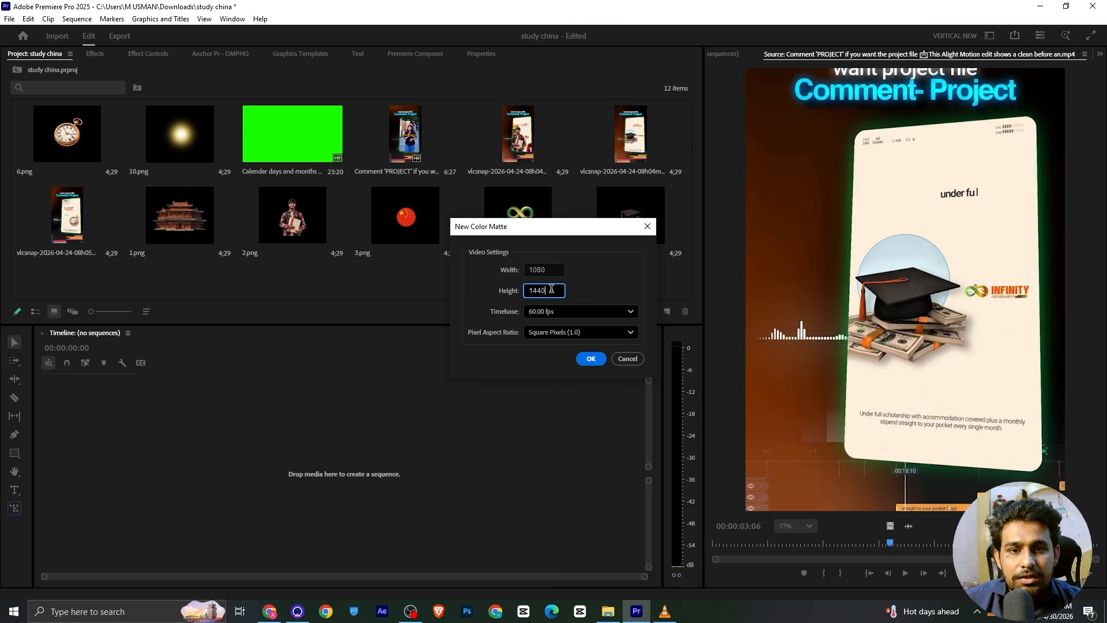
type("192")
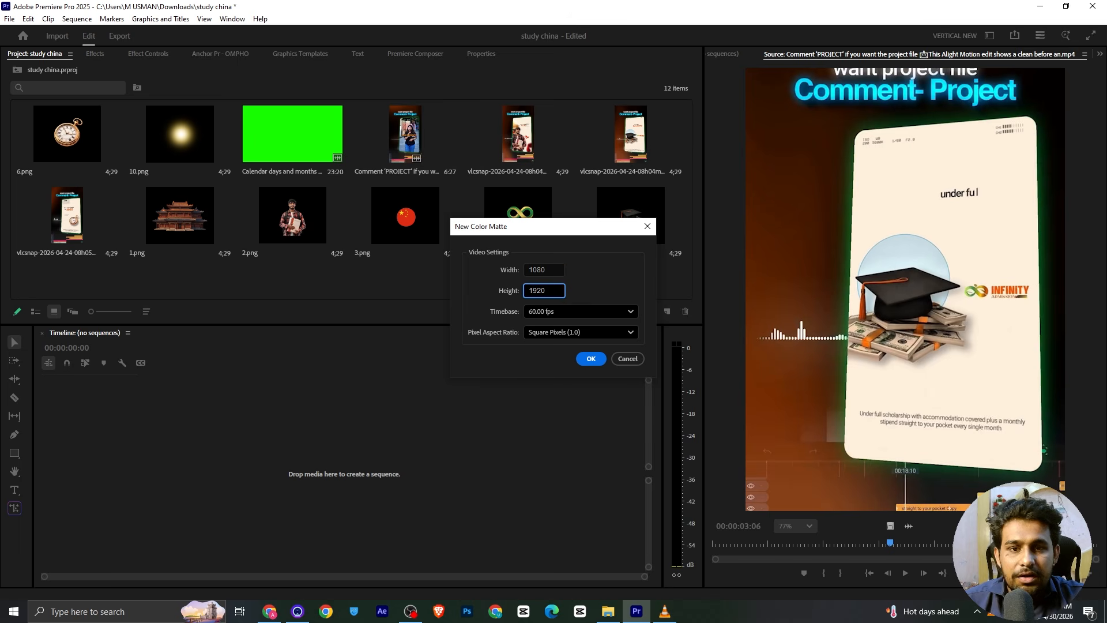
key("Return")
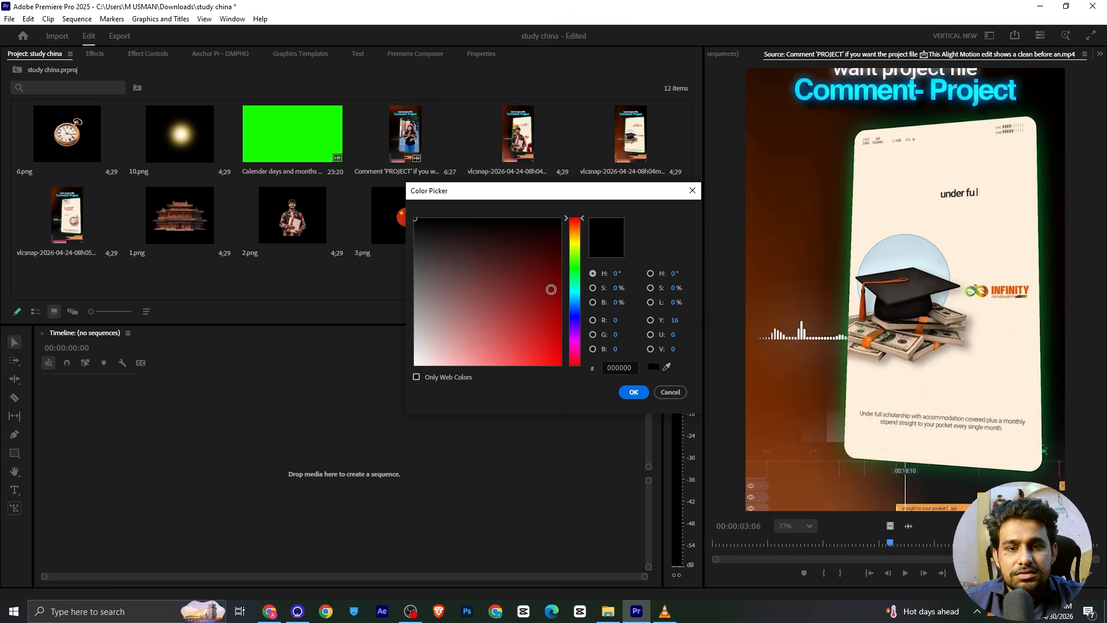
Sample the matte color FEEFDC from the cream card in the reference clip and name the matte "bg main".
left_click(667, 368)
left_click(963, 199)
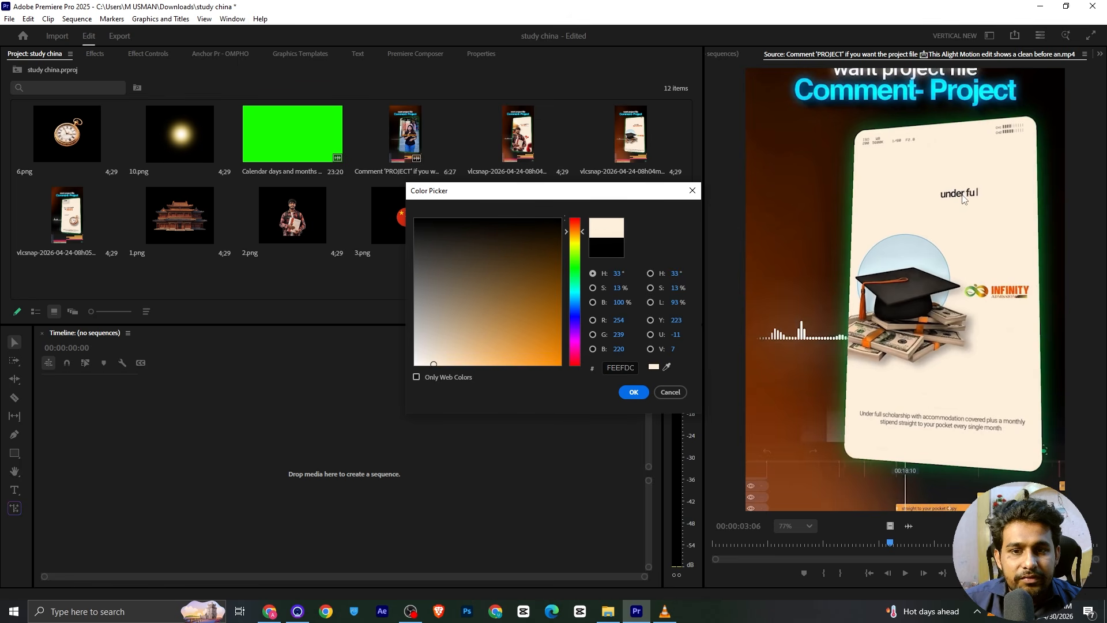
left_click(633, 392)
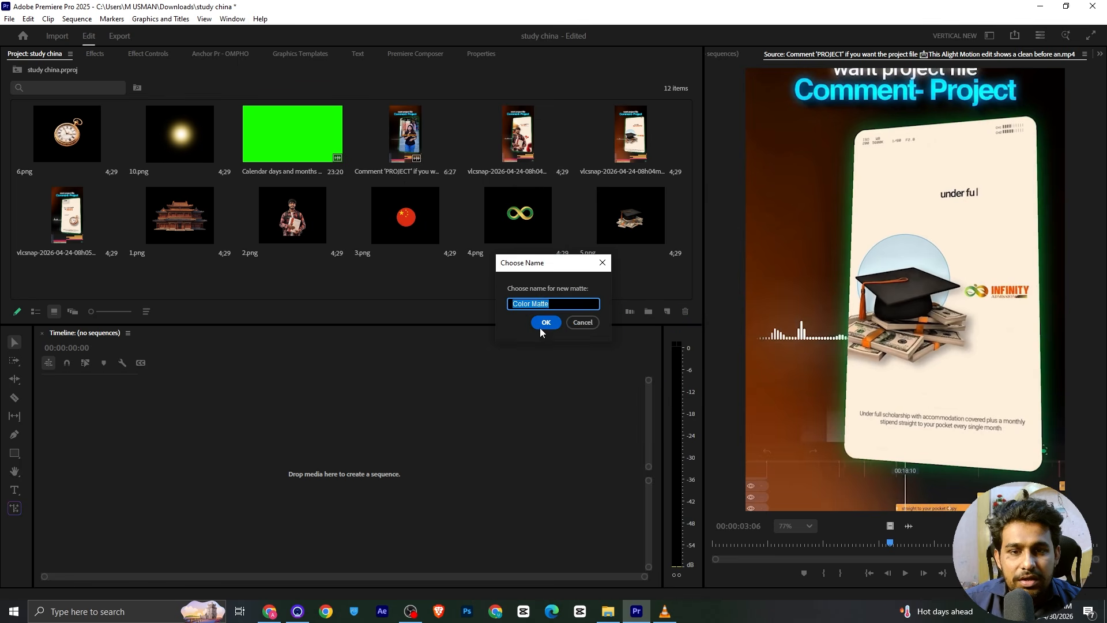
type("bg main")
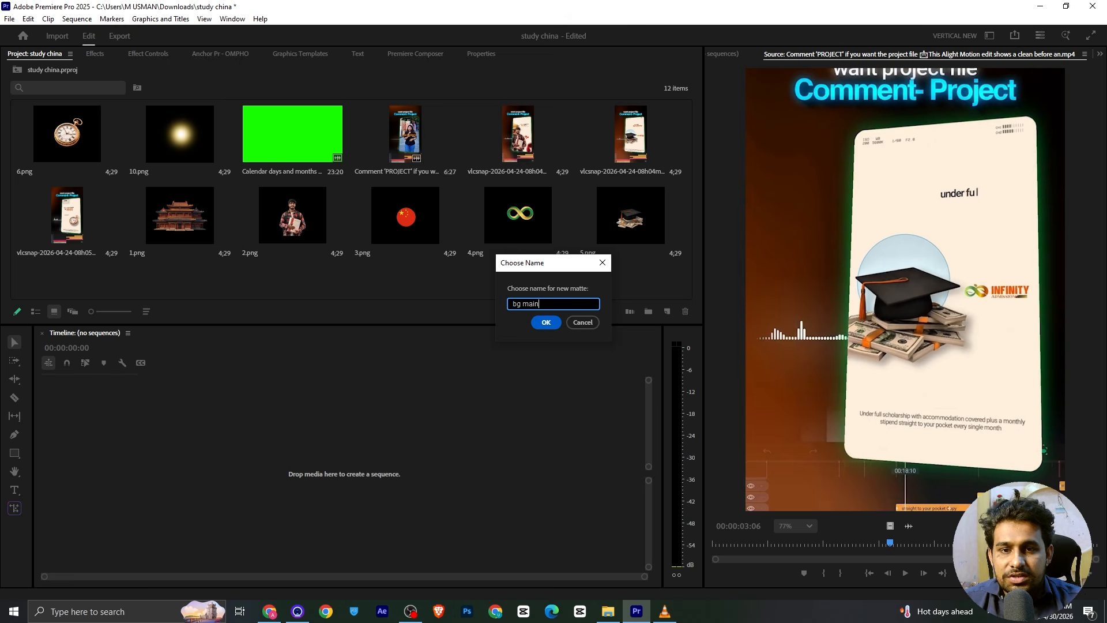
left_click(545, 322)
Create a sequence from the bg main matte and extend its V1 clip to about 8:19.
left_click_drag(67, 252, 178, 421)
left_click_drag(381, 464, 534, 464)
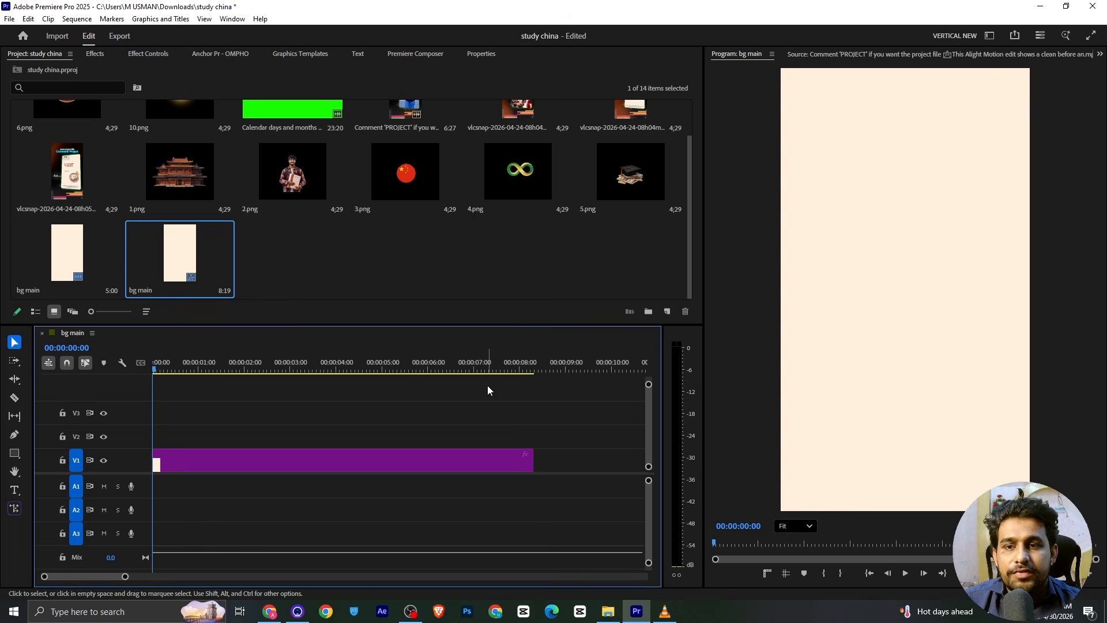
Review the opening scene of the reference video in VLC, examining the temple, student and text animation, and return to Premiere Pro.
left_click(665, 612)
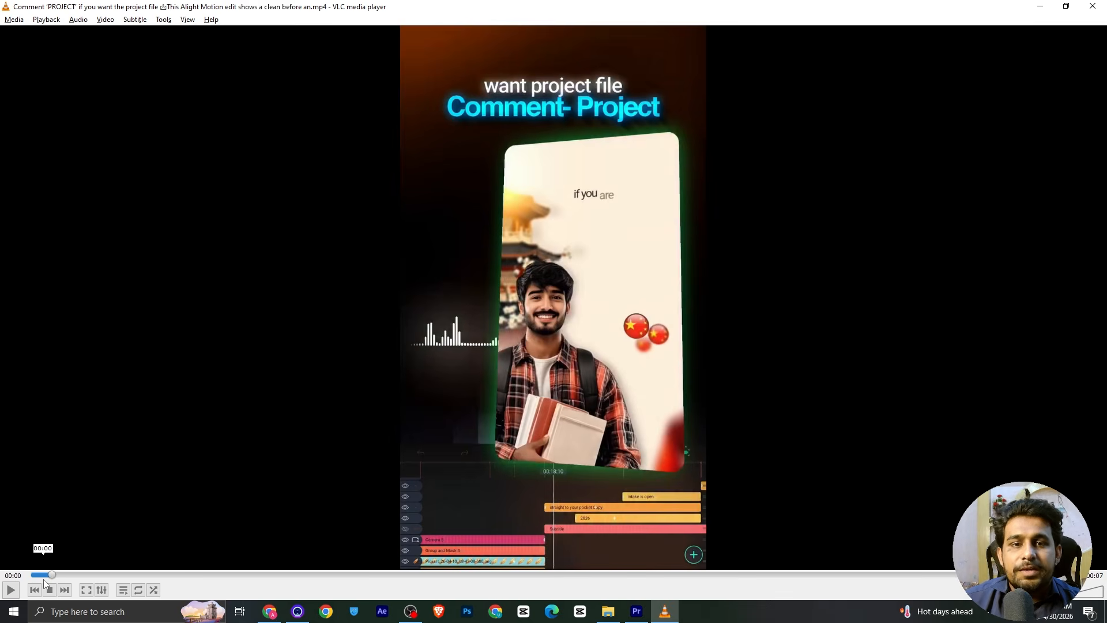
mouse_move(43, 575)
left_mouse_down()
mouse_move(25, 575)
mouse_move(60, 574)
left_mouse_up()
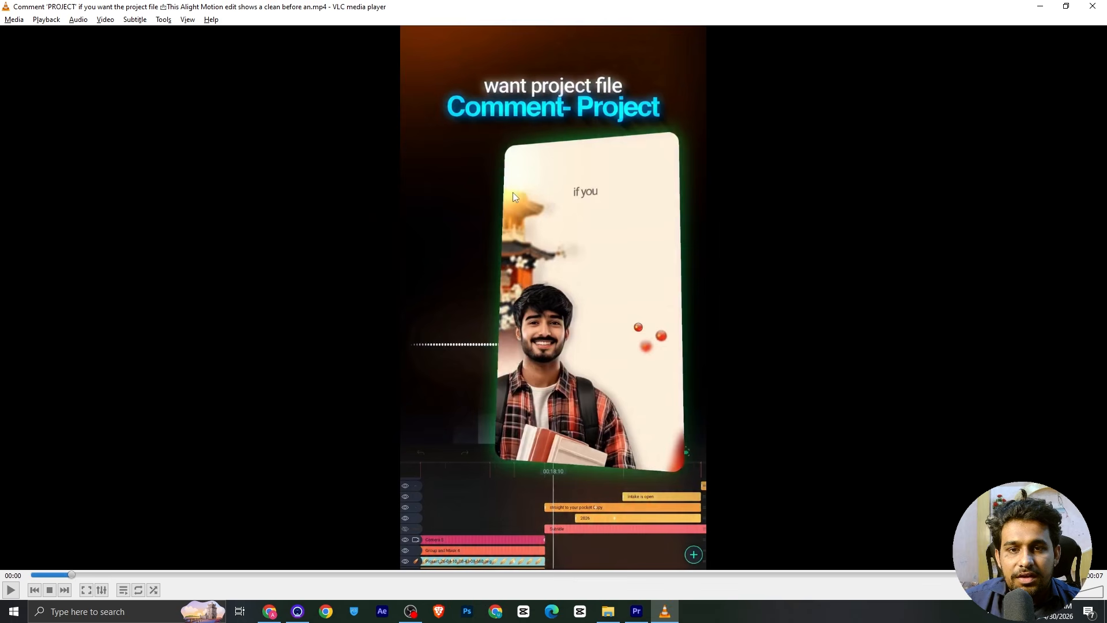
key("alt")
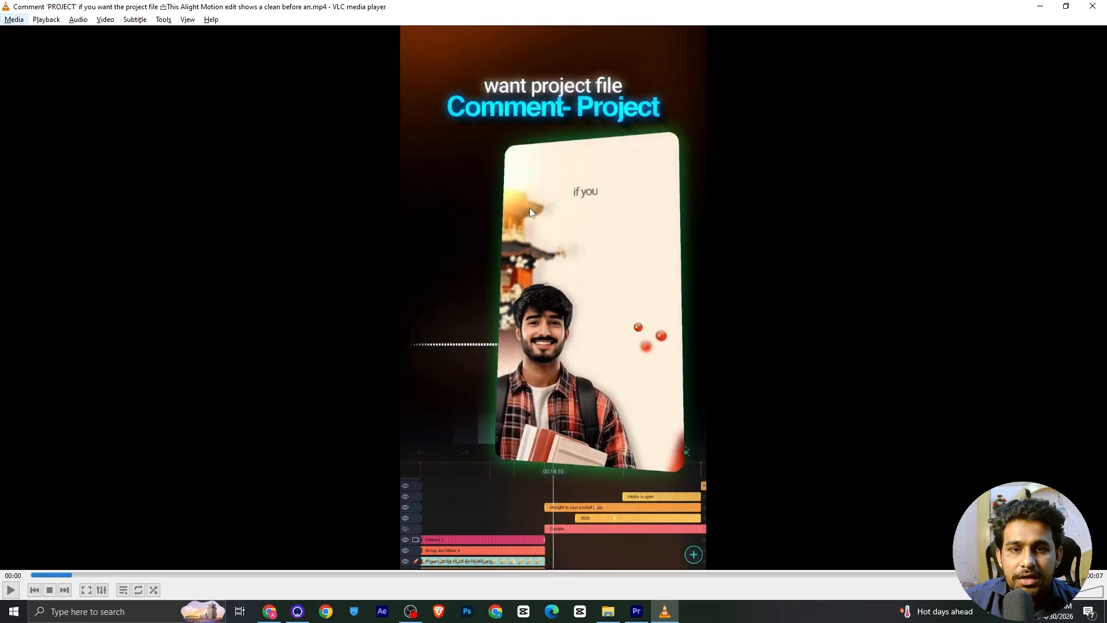
key("space")
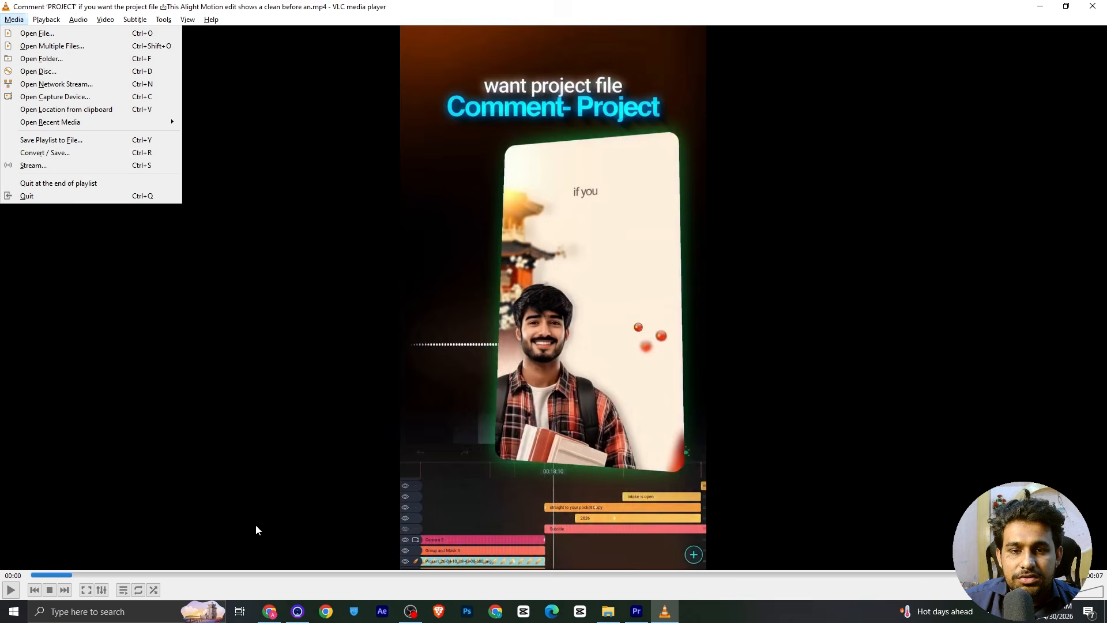
left_click(332, 468)
key("space")
key("space")
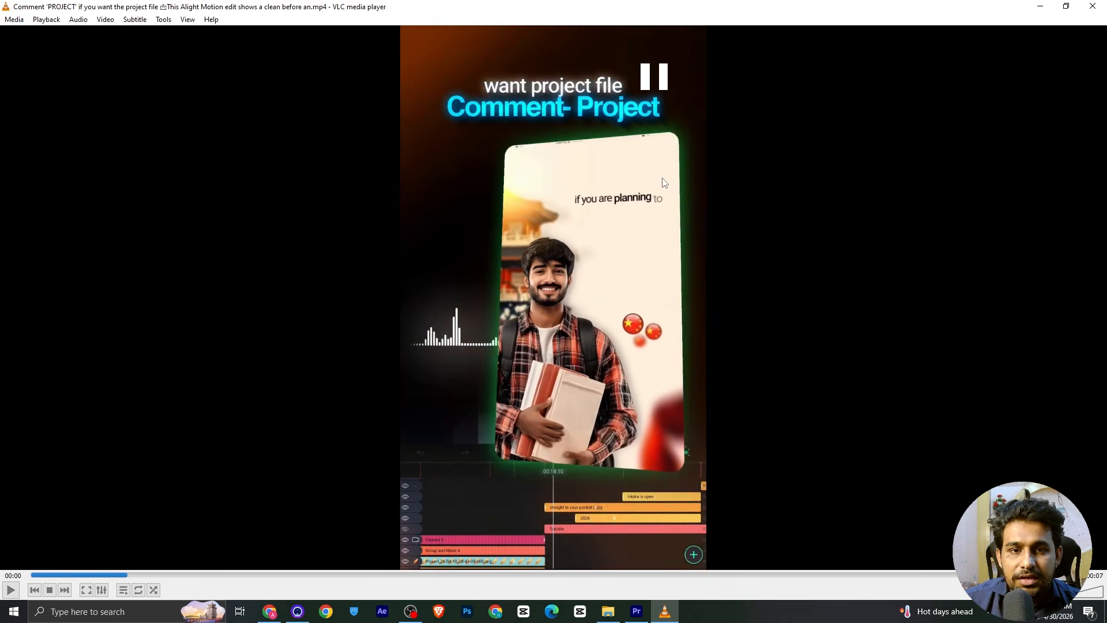
key("space")
key("alt+Tab")
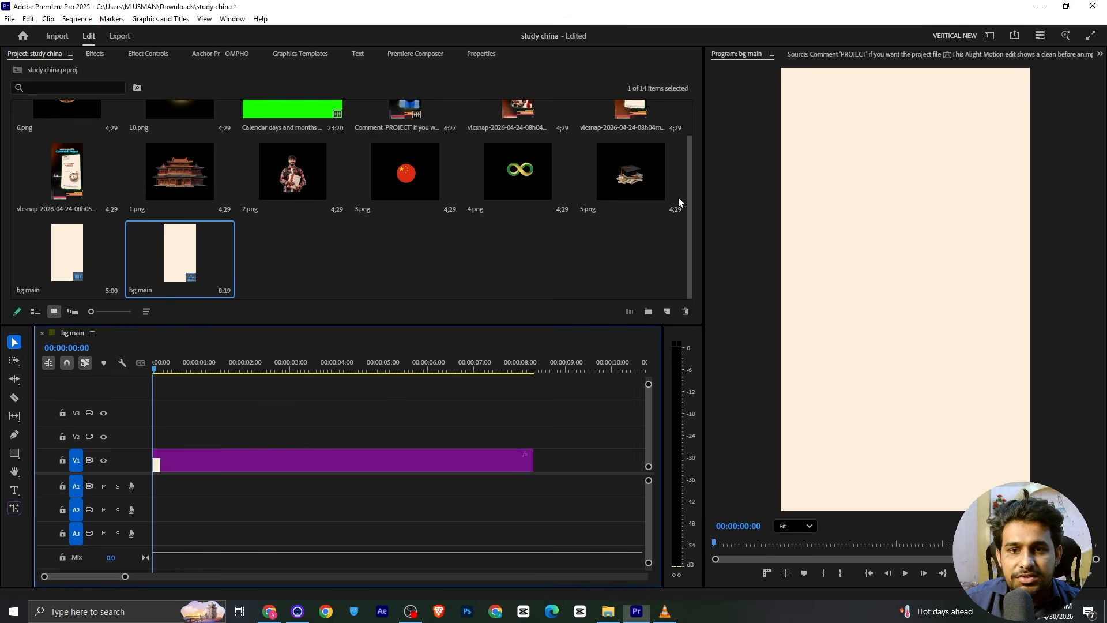
Place the temple image 1.png on track V2 at the start of the sequence, above bg main.
left_click(340, 282)
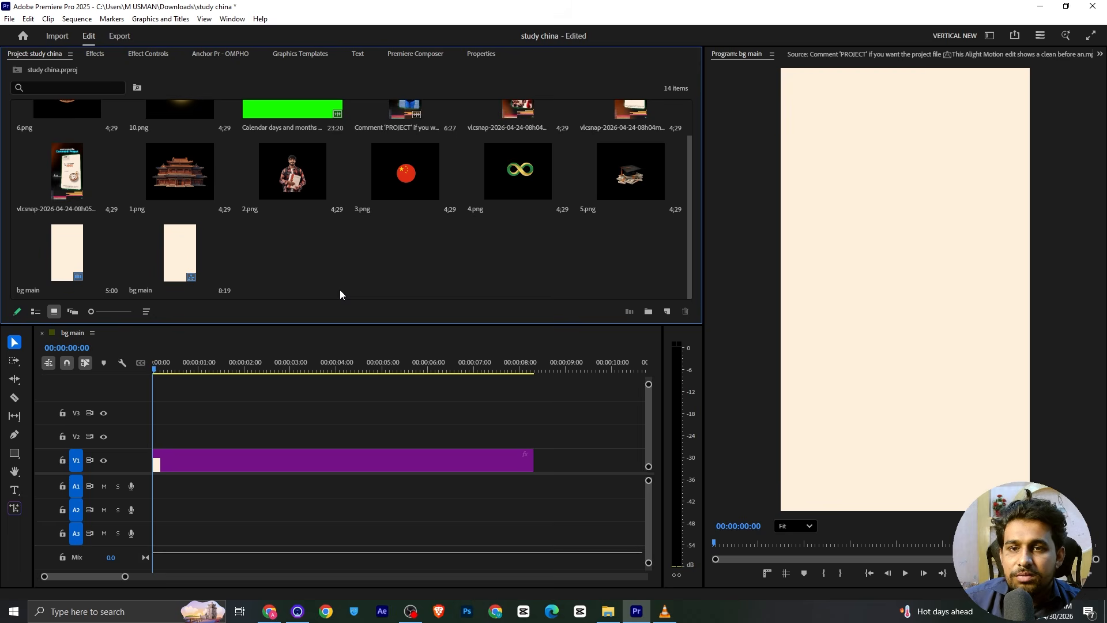
scroll(313, 264, "up", 1)
left_click_drag(228, 243, 202, 433)
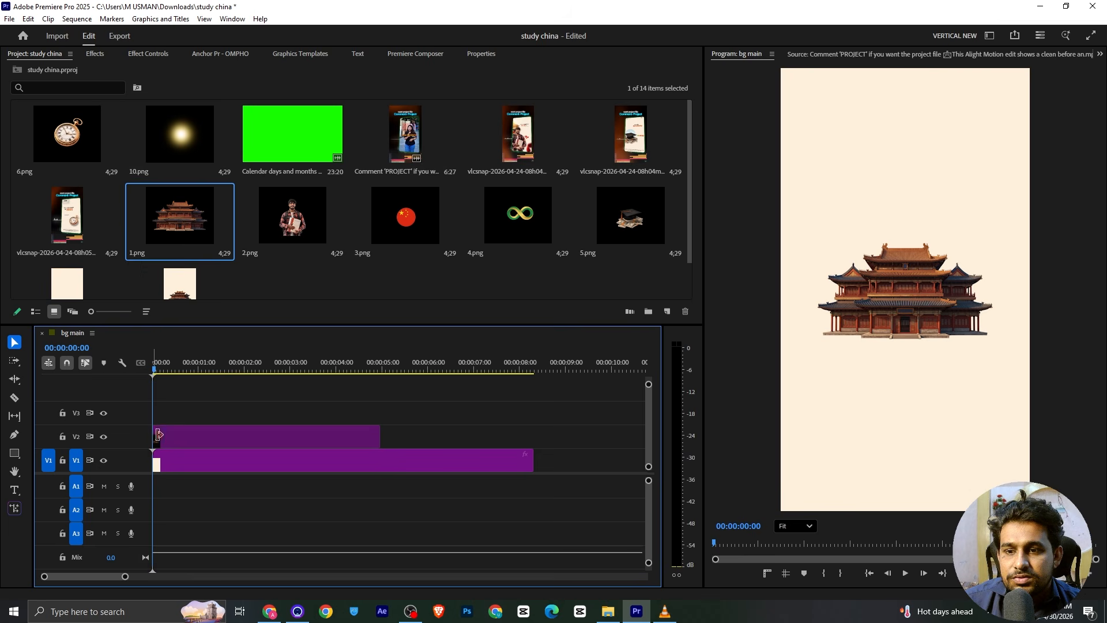
Scale the temple image to about 412 and move it partly off the frame's left edge, to position about -1097.5, 722.5.
left_click(157, 52)
left_click_drag(191, 131, 335, 131)
left_click_drag(194, 114, 236, 122)
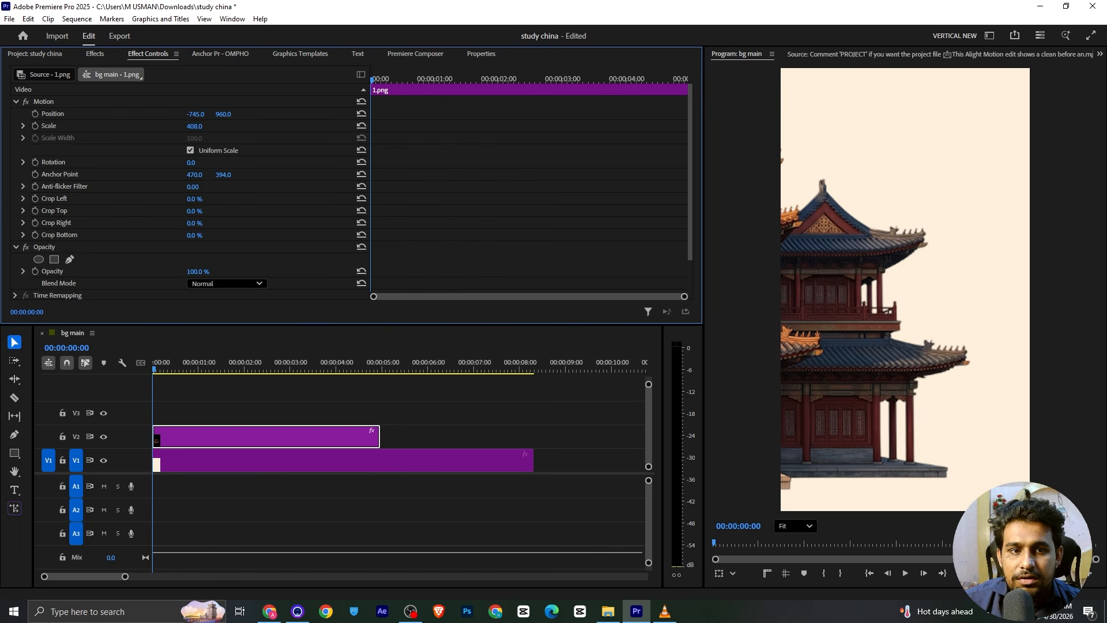
left_click(804, 208)
left_click_drag(853, 314, 773, 264)
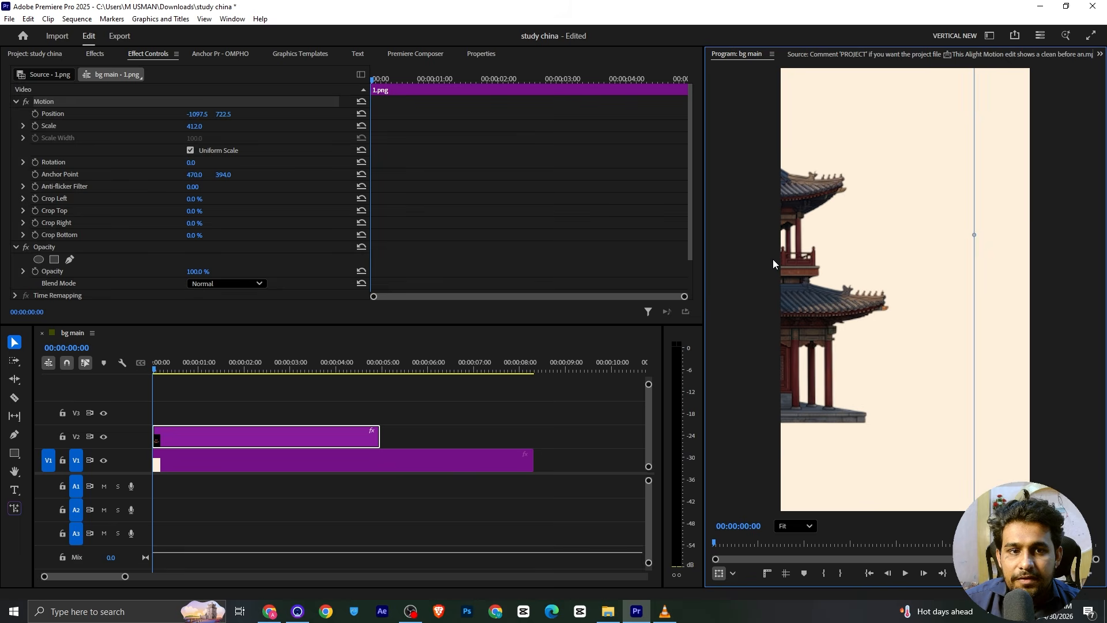
Place the light glow 10.png on track V3 at the sequence start and move it over the temple's upper roof.
left_click(33, 55)
left_click_drag(210, 137, 167, 413)
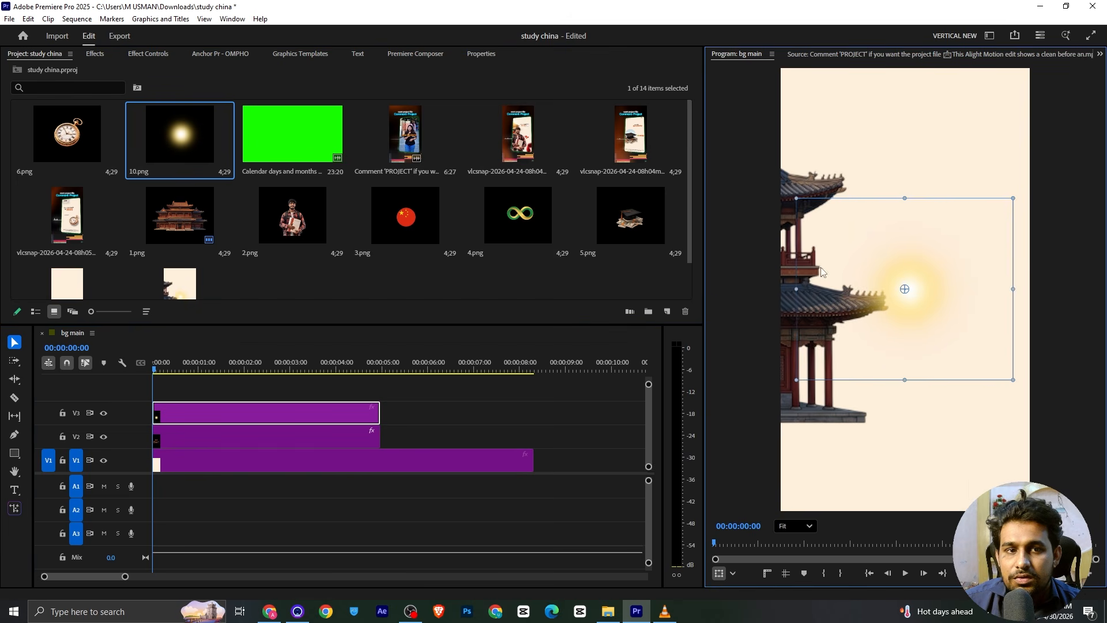
left_click_drag(875, 307, 763, 209)
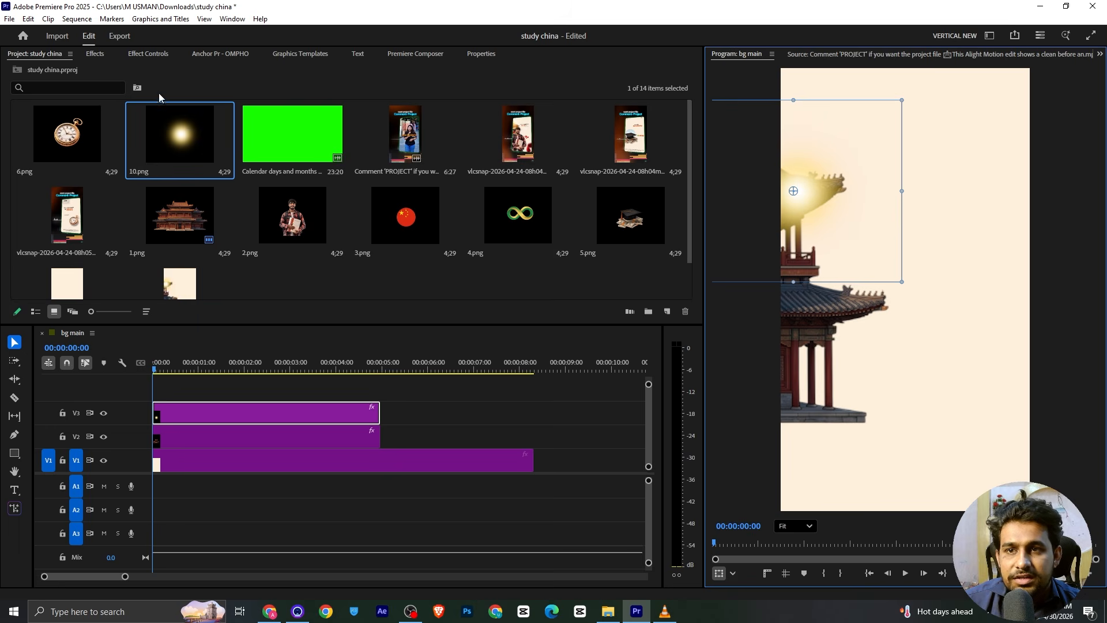
Set the glow's opacity to 100% and its blend mode to Screen, and save the project.
left_click(148, 53)
scroll(116, 218, "down", 2)
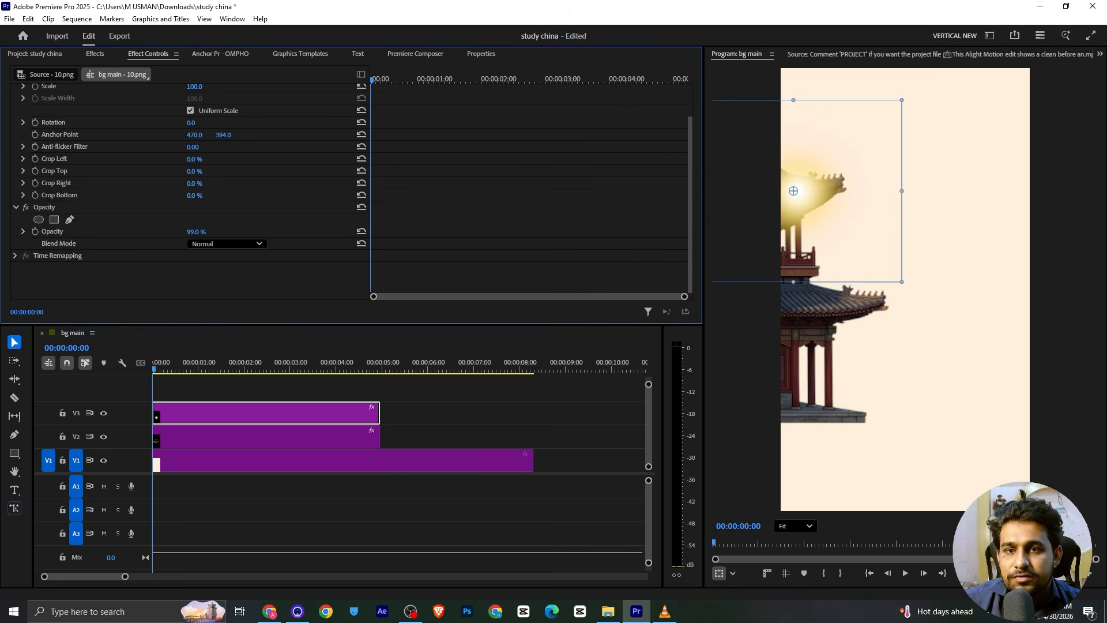
left_click_drag(198, 232, 220, 232)
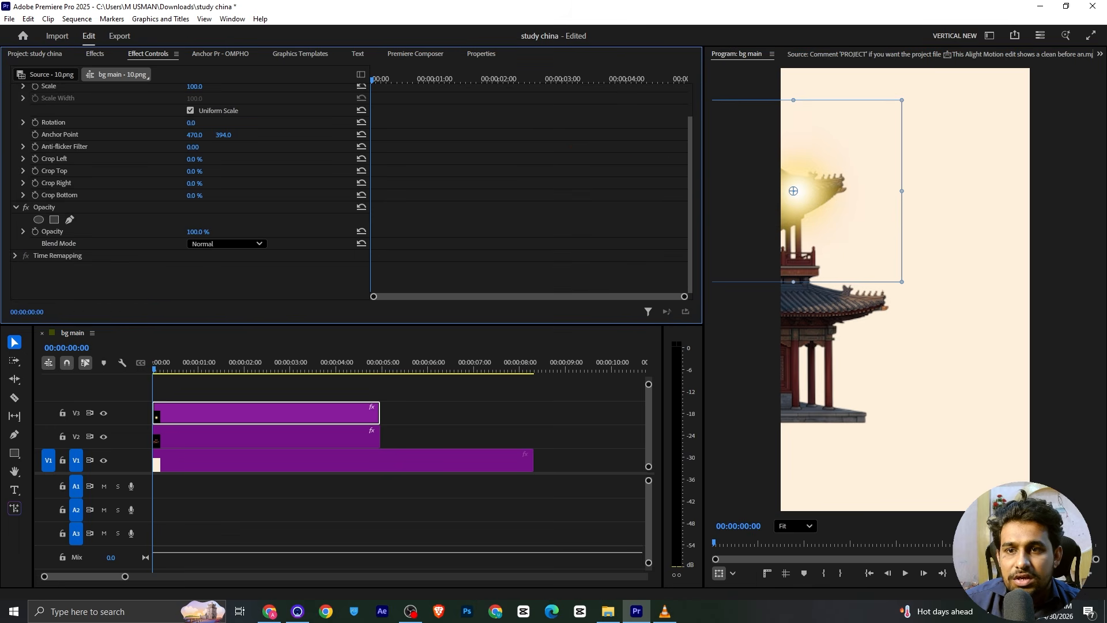
left_click(204, 244)
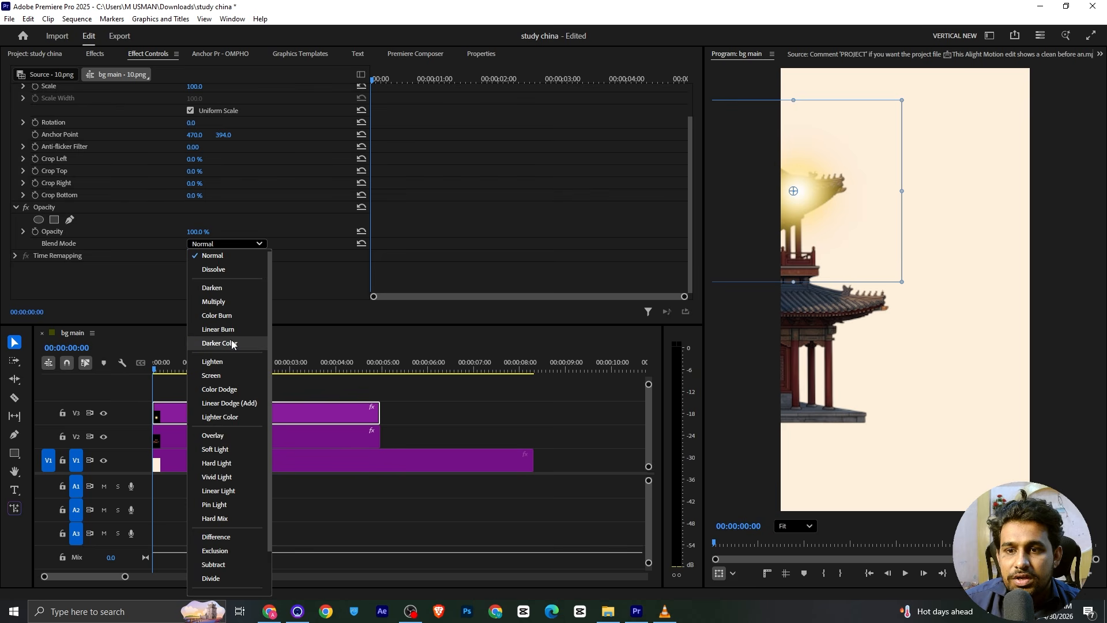
left_click(232, 376)
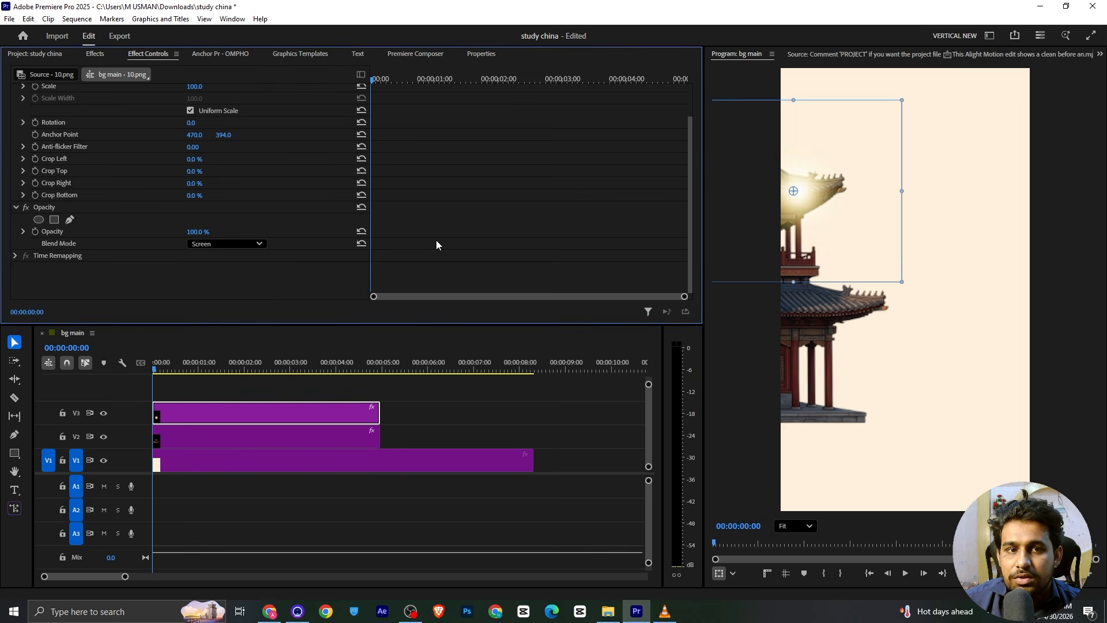
key("ctrl+s")
left_click(407, 265)
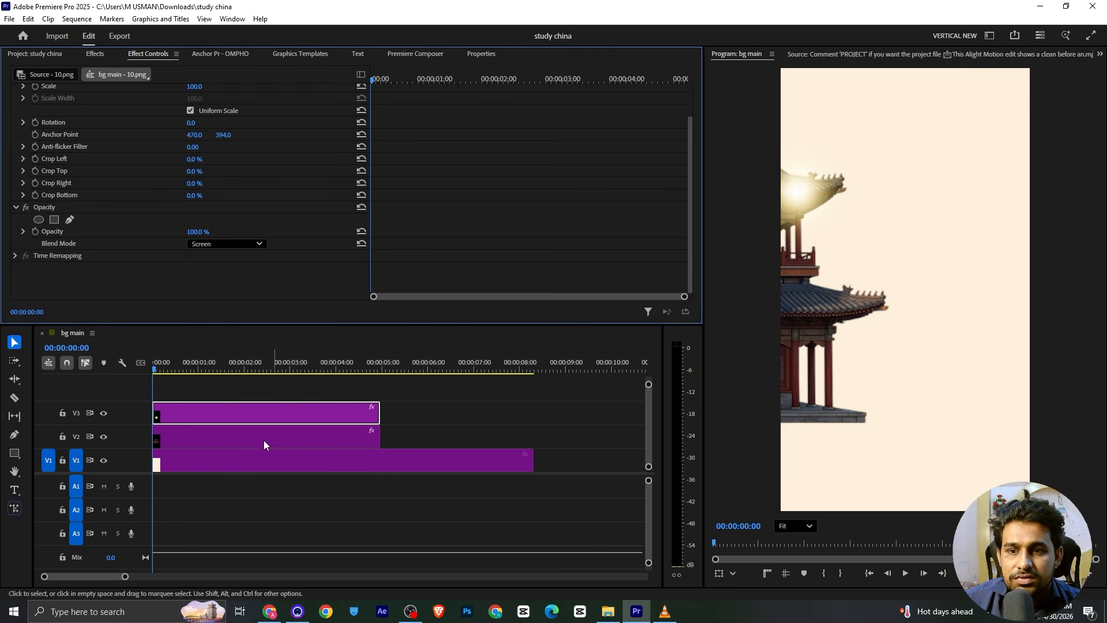
Compare with the reference video, apply the Gaussian Blur Preset to the temple clip on V2, and show its blur settings.
key("alt+Tab")
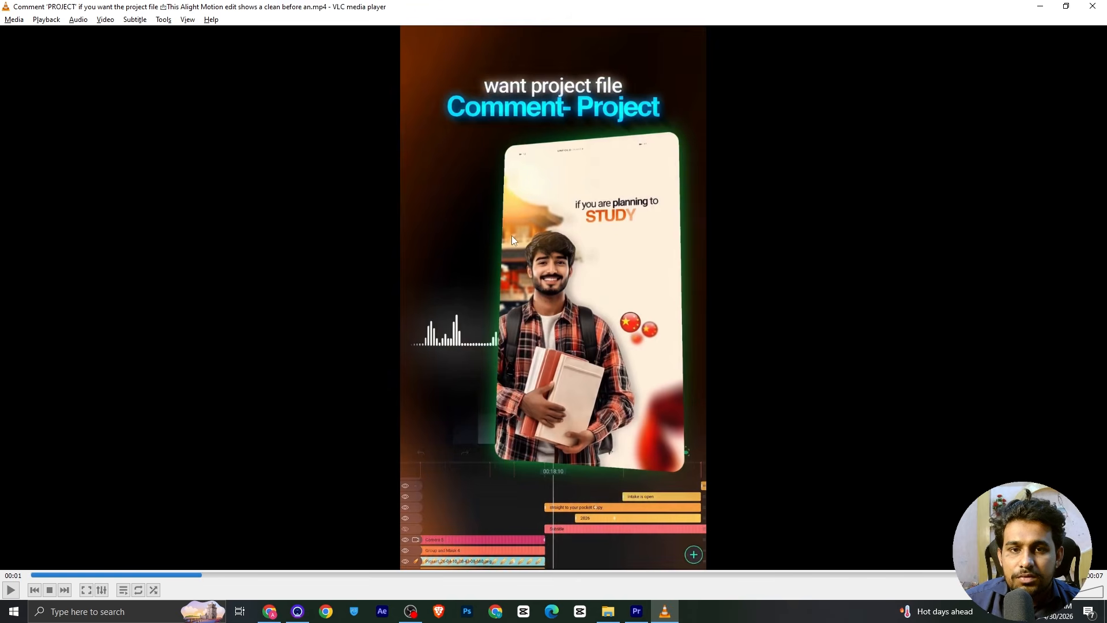
key("alt+Tab")
left_click(93, 55)
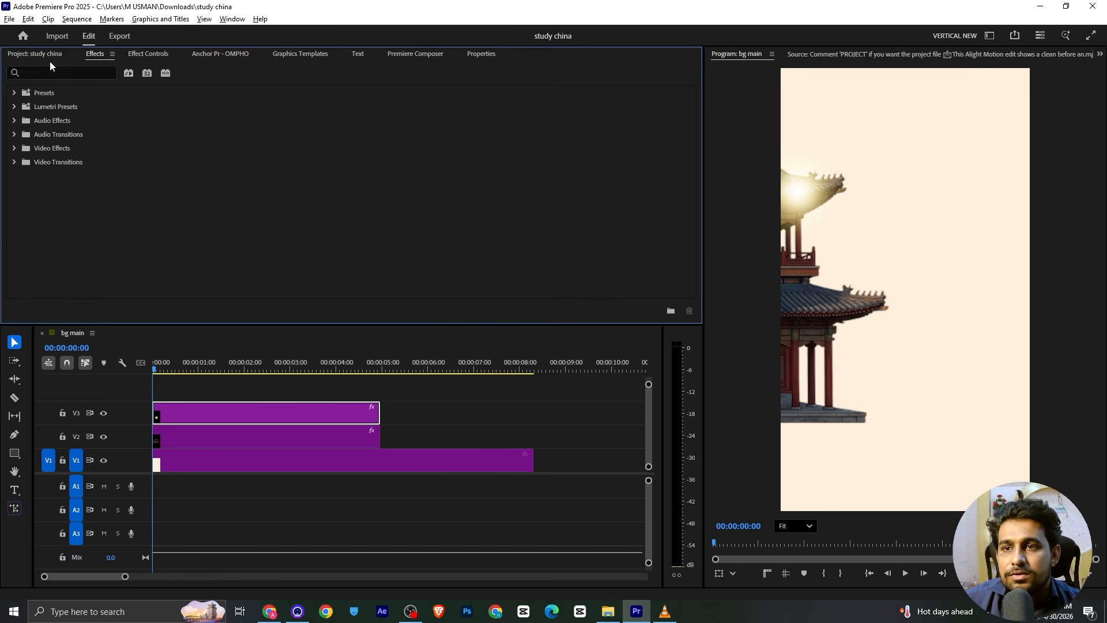
left_click(58, 73)
type("blur")
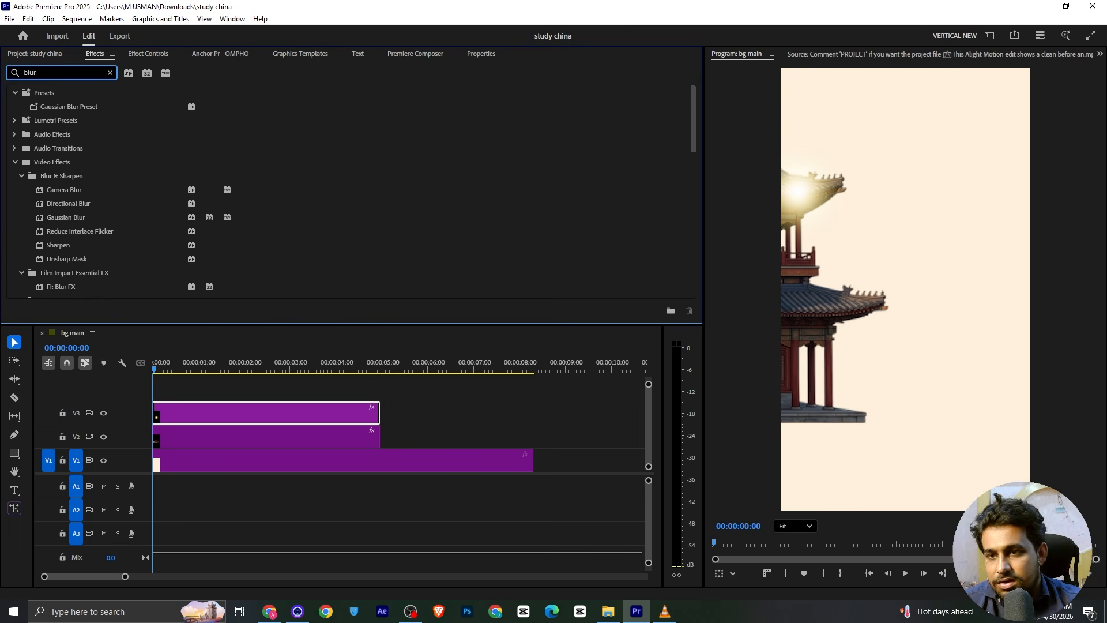
left_click_drag(90, 108, 254, 431)
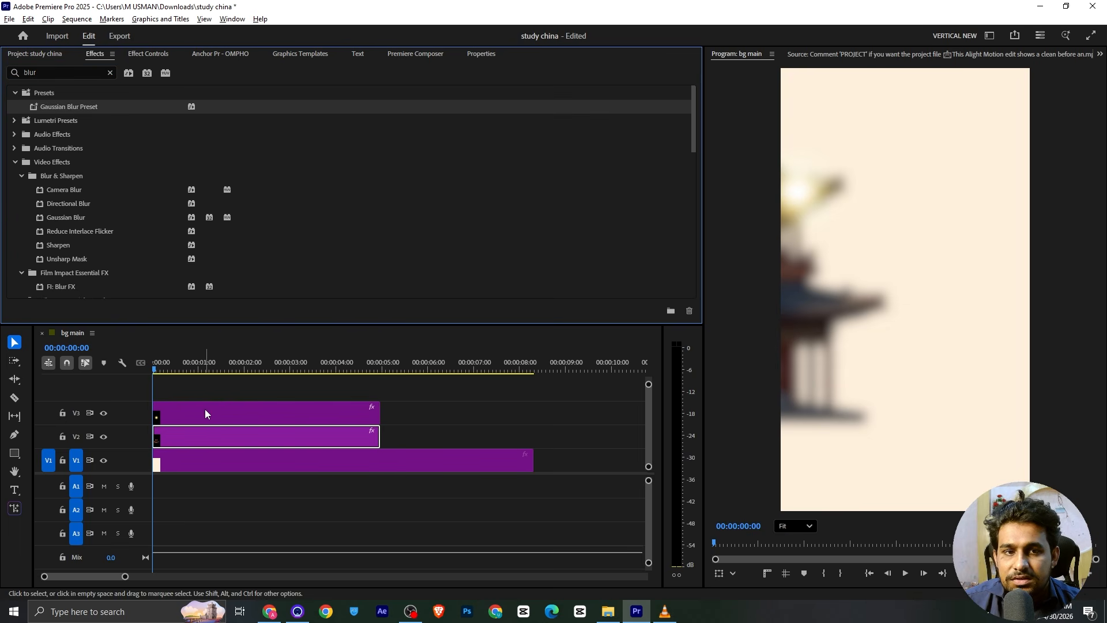
left_click(161, 56)
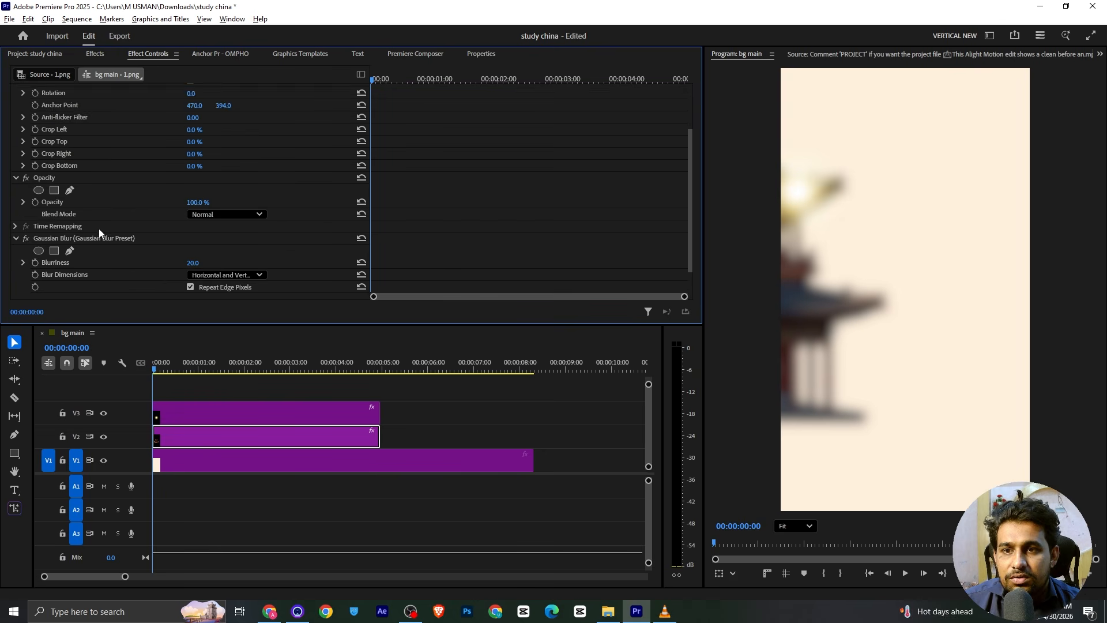
Set the temple clip's Gaussian Blur blurriness to about 5.
scroll(163, 244, "down", 2)
left_click_drag(188, 236, 150, 236)
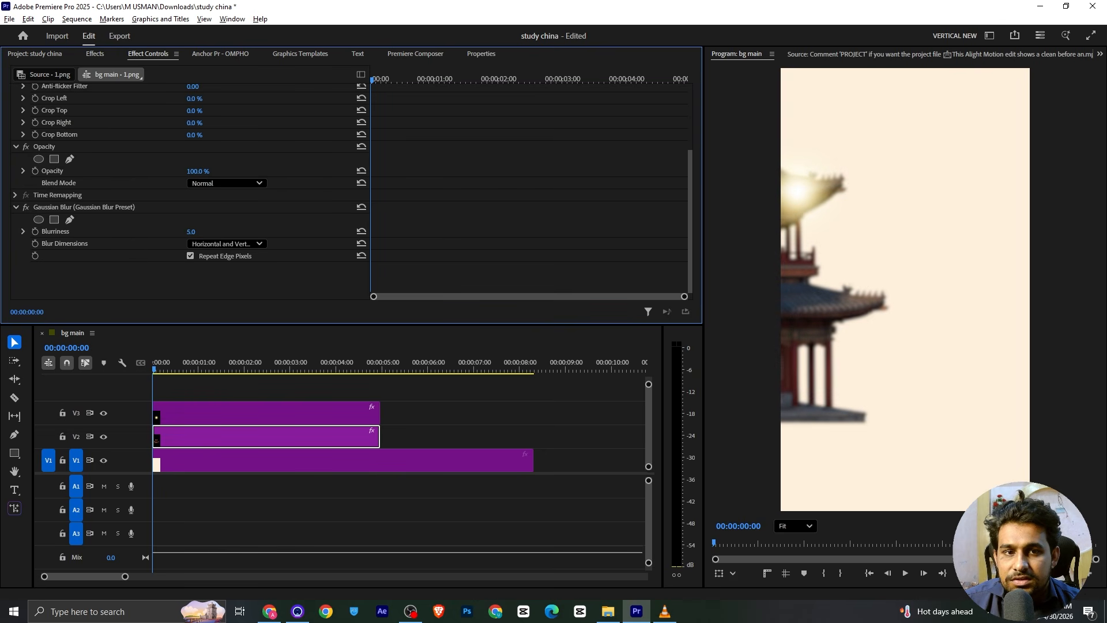
left_click(285, 395)
Place the student image 2.png on track V4 at the sequence start and show its effect settings.
left_click(40, 53)
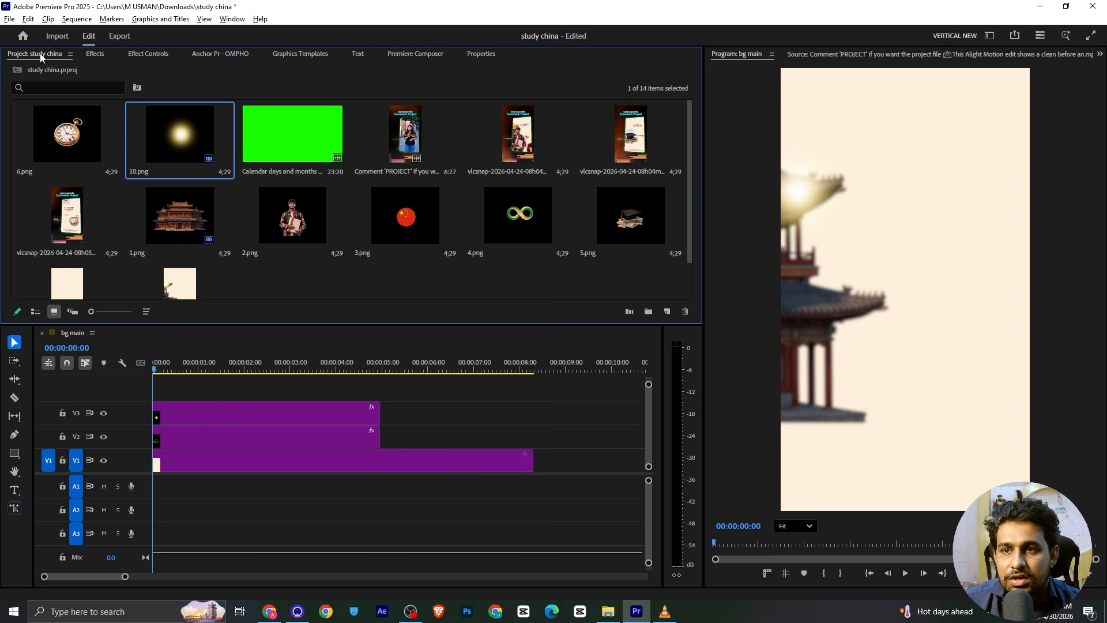
left_click_drag(286, 225, 168, 390)
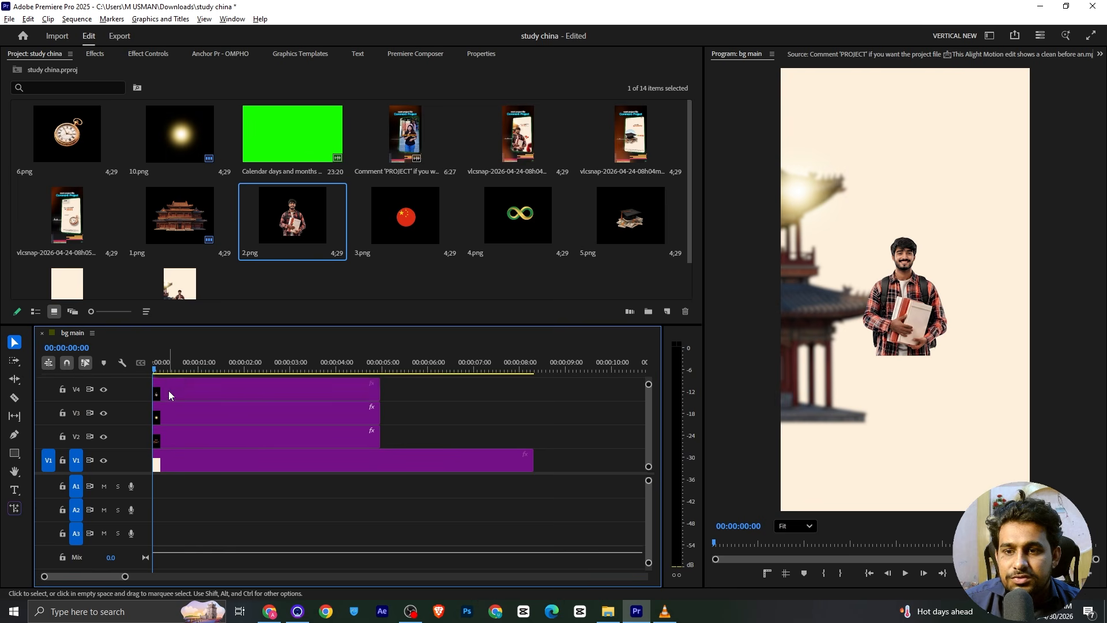
left_click(148, 53)
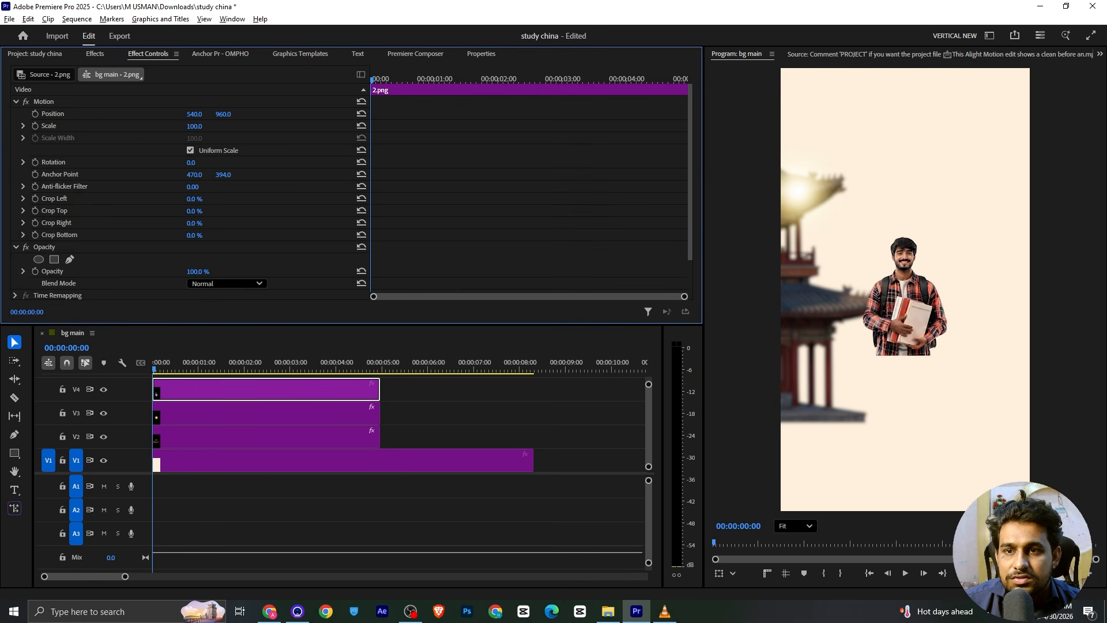
Scale the student image to about 262 and move it to about 285, 1195, checking its framing against the reference video.
left_click_drag(195, 126, 412, 184)
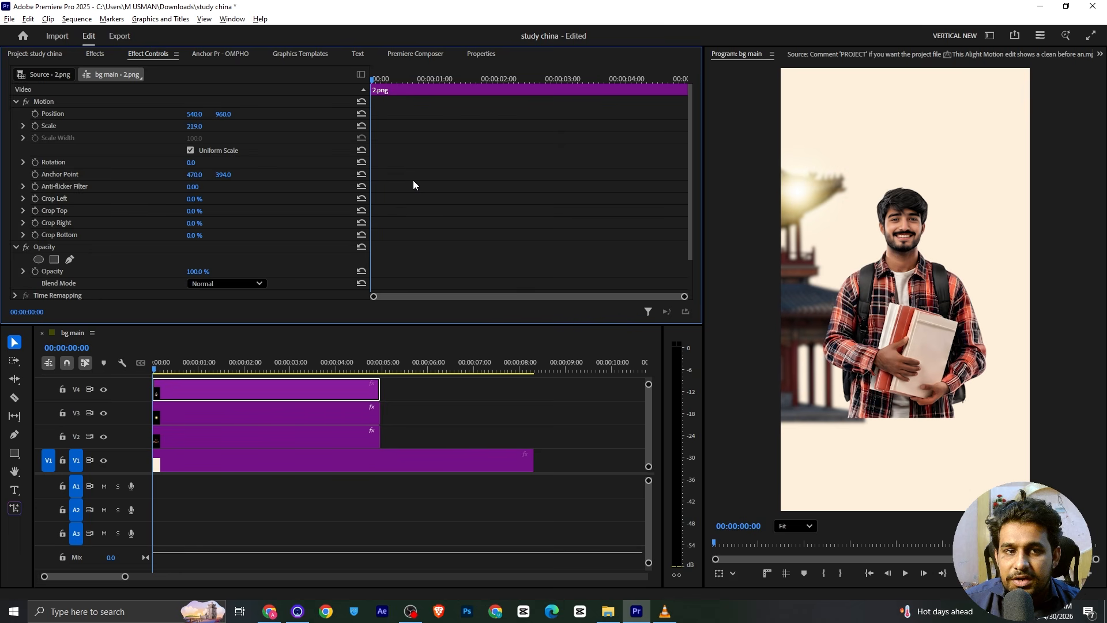
left_click_drag(921, 372, 1029, 534)
left_click_drag(995, 468, 835, 335)
key("alt+Tab")
key("space")
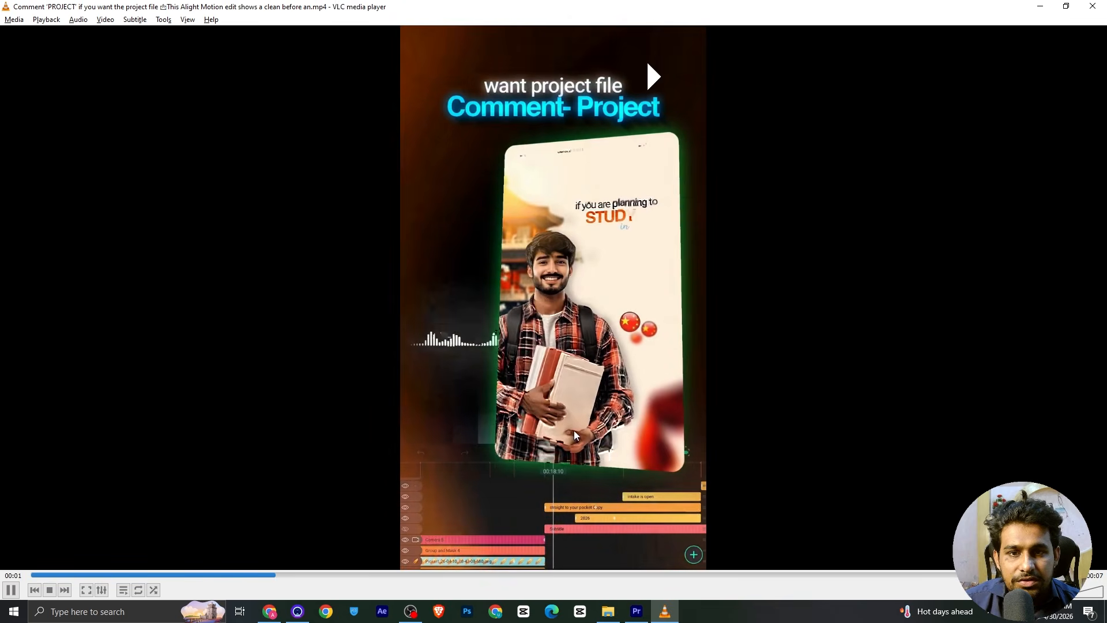
key("space")
key("alt+Tab")
left_click_drag(195, 126, 219, 126)
left_click_drag(856, 435, 847, 413)
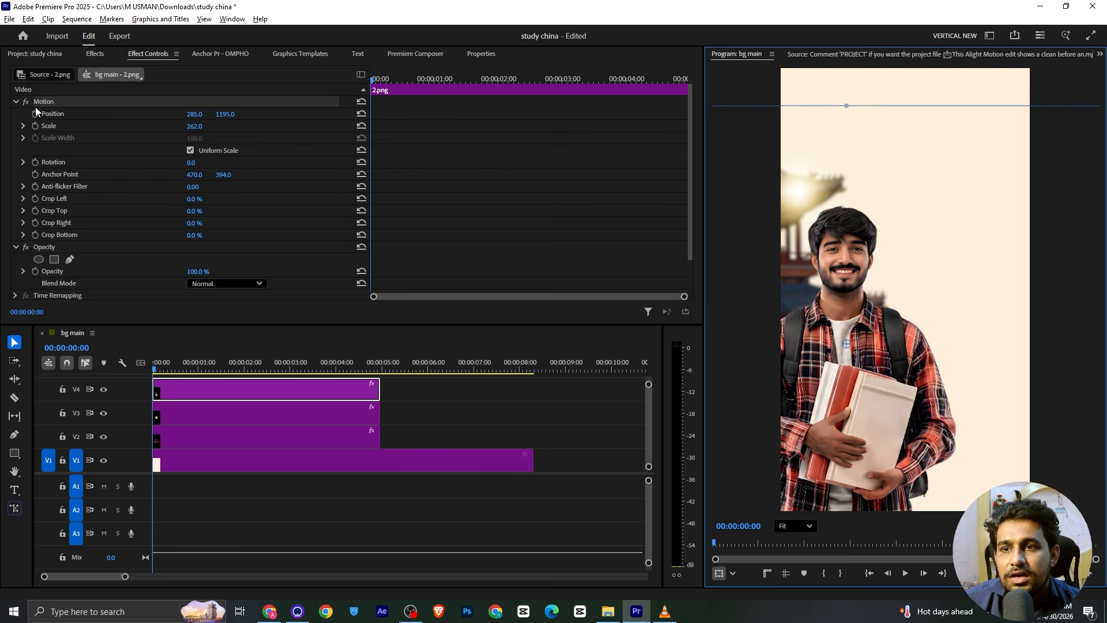
Keyframe the student's position to rise from Y 2770 at the sequence start to about 1195 at roughly 1.5 seconds.
left_click(36, 109)
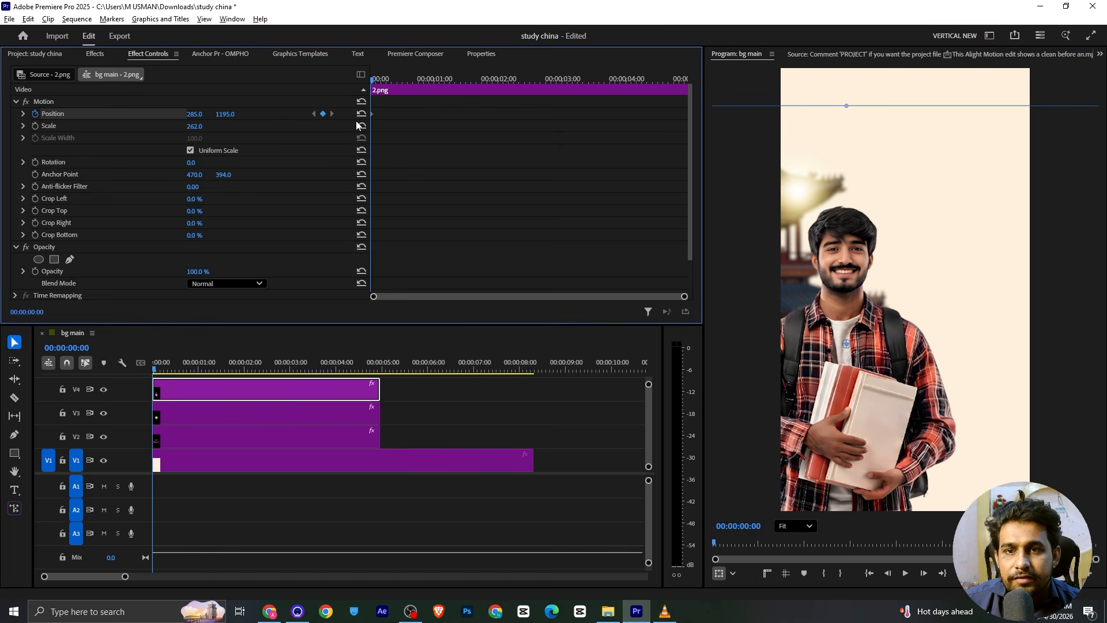
left_click_drag(372, 114, 467, 114)
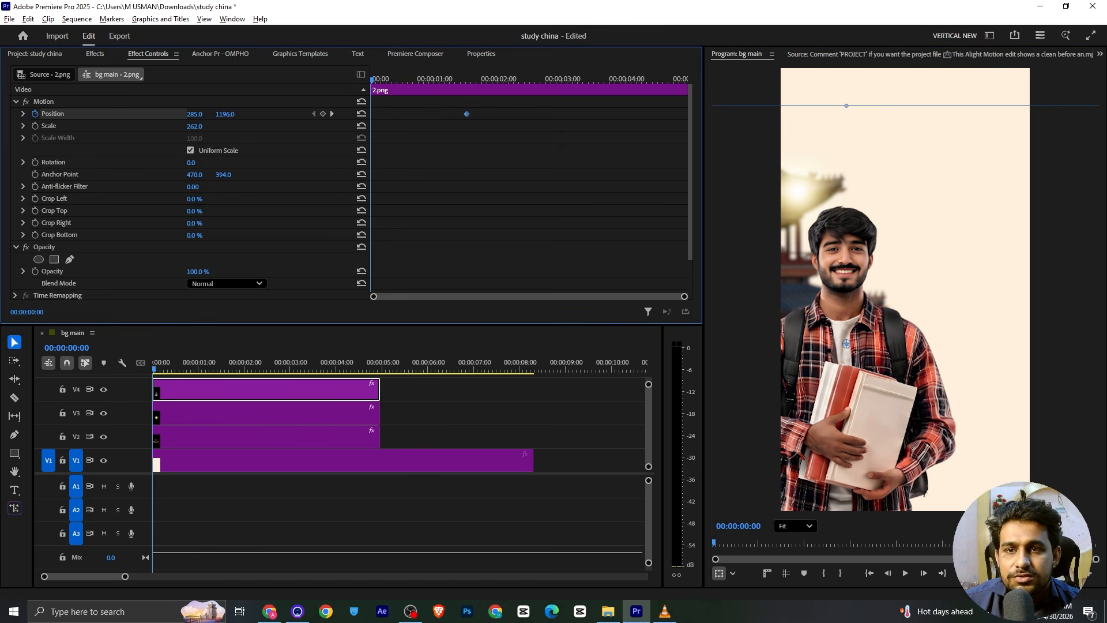
left_click_drag(224, 114, 1106, 114)
key("ctrl+s")
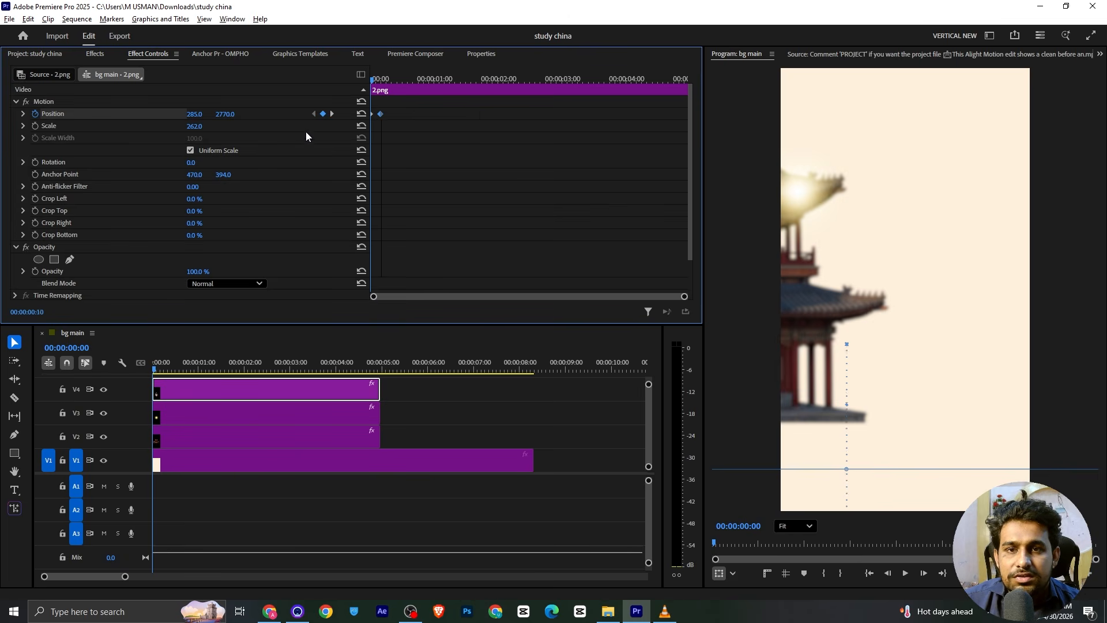
key("ctrl+z")
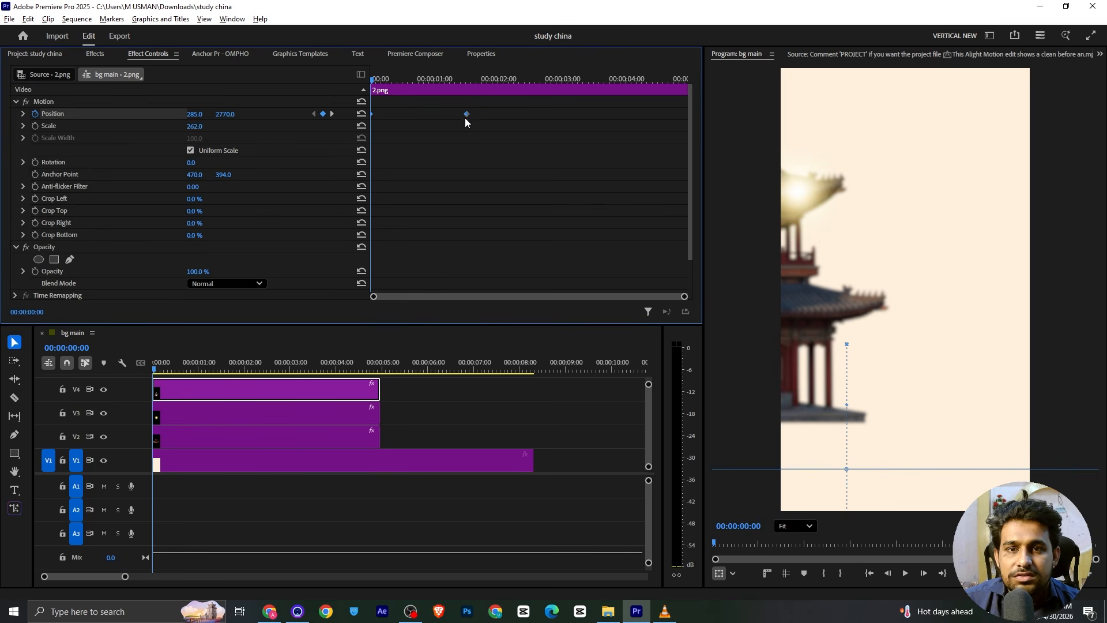
Apply Ease In to the student's position keyframes, shape the velocity curve to peak early and settle slowly, then preview and save.
right_click(466, 116)
mouse_move(554, 212)
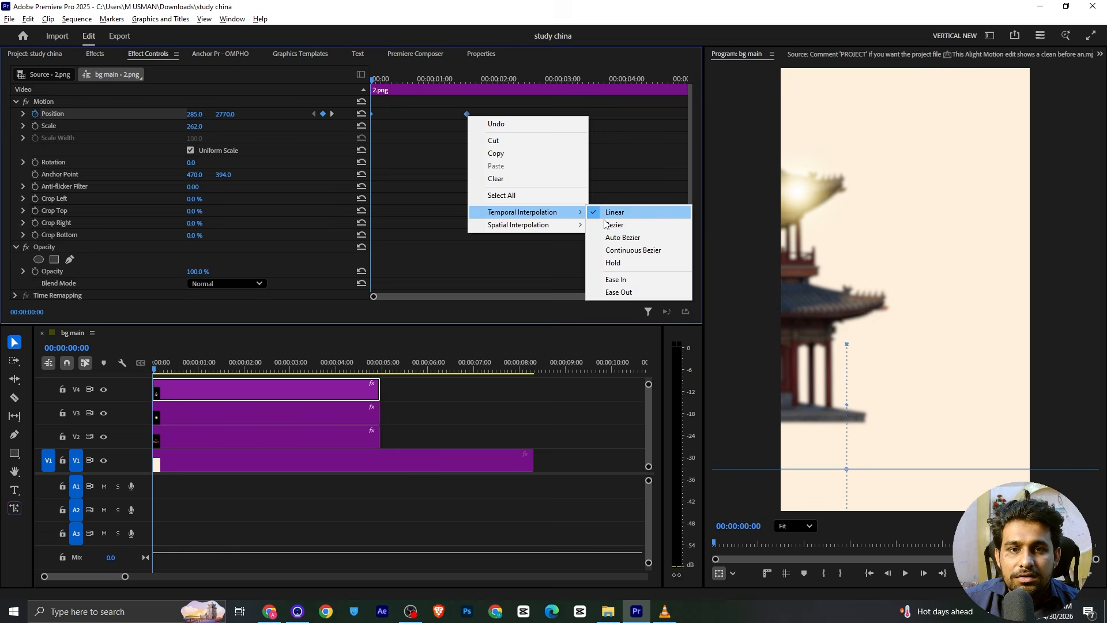
left_click(614, 281)
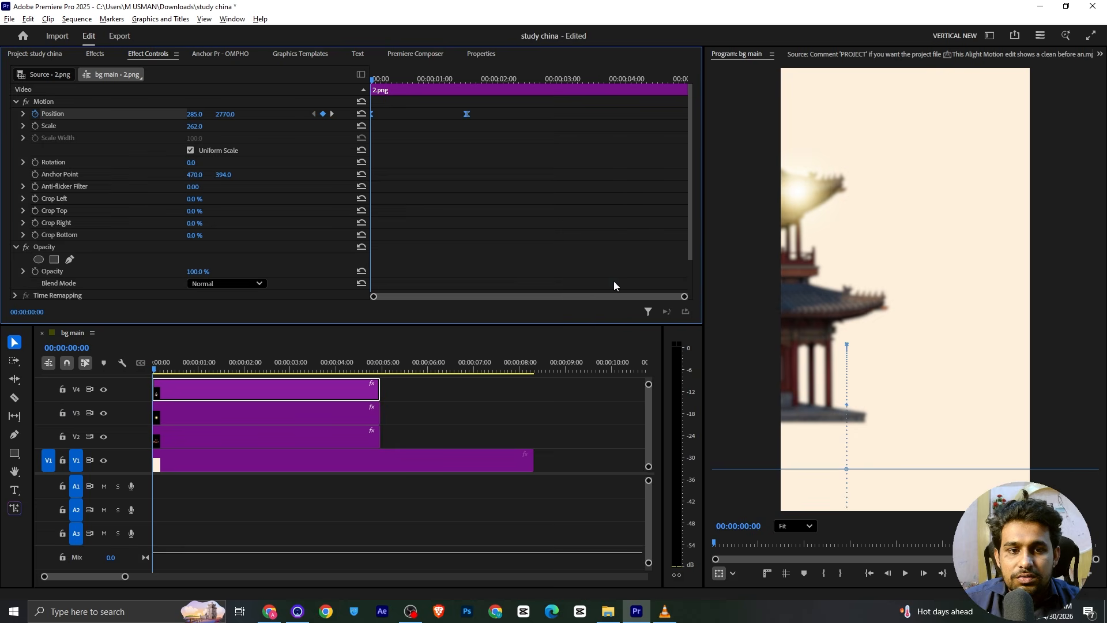
left_click(23, 114)
left_click_drag(380, 142, 420, 151)
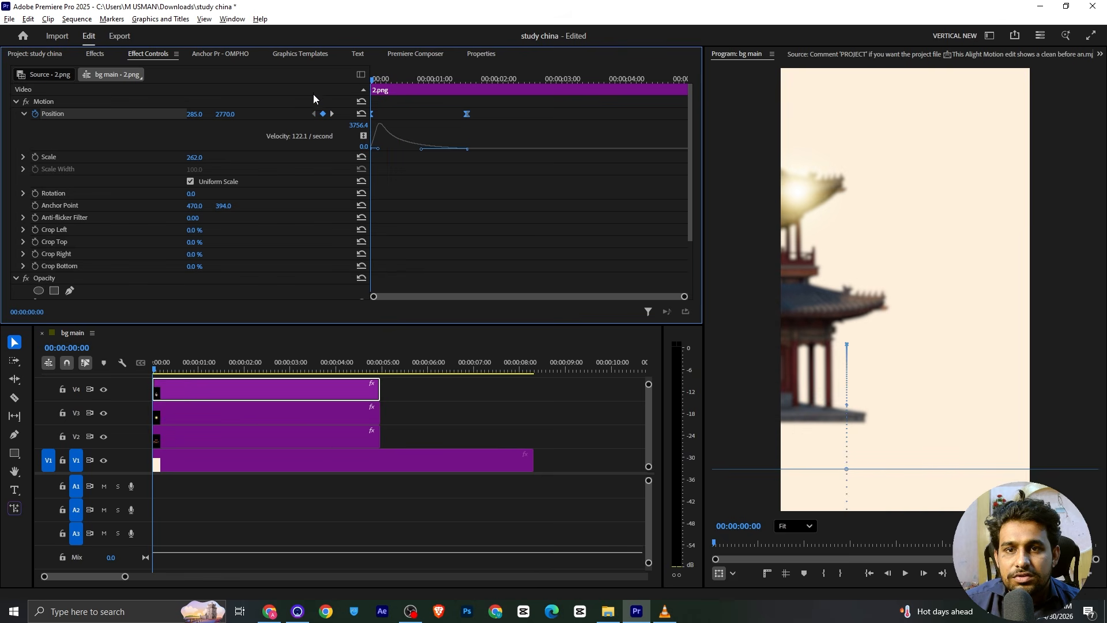
key("space")
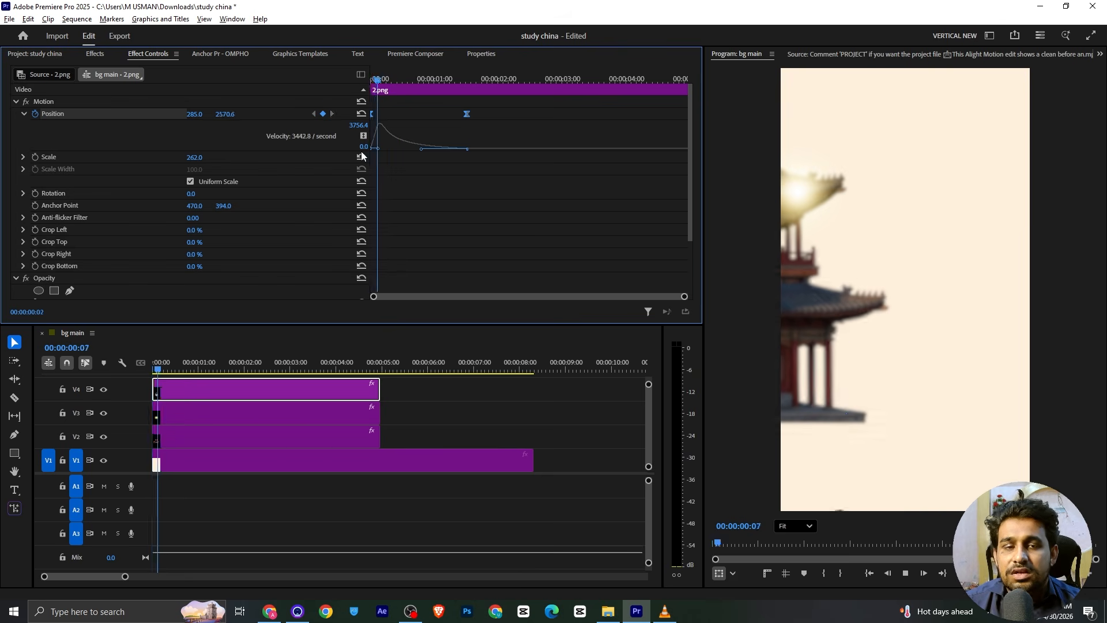
key("space")
key("ctrl+s")
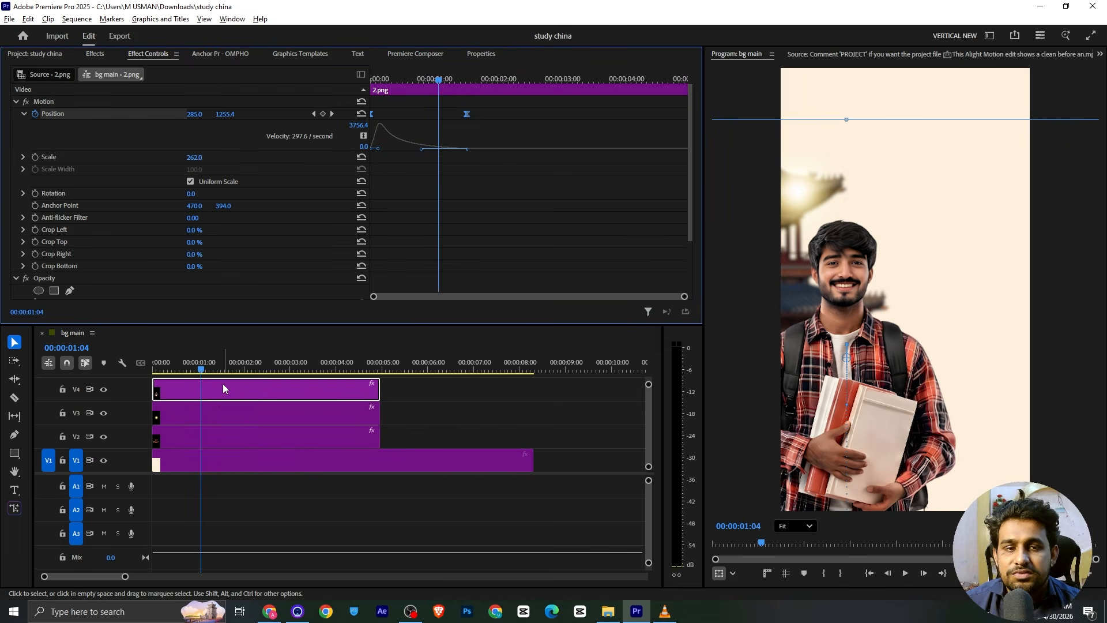
Nest the glow and temple clips together and move the student clip down to track V3.
left_click(216, 424)
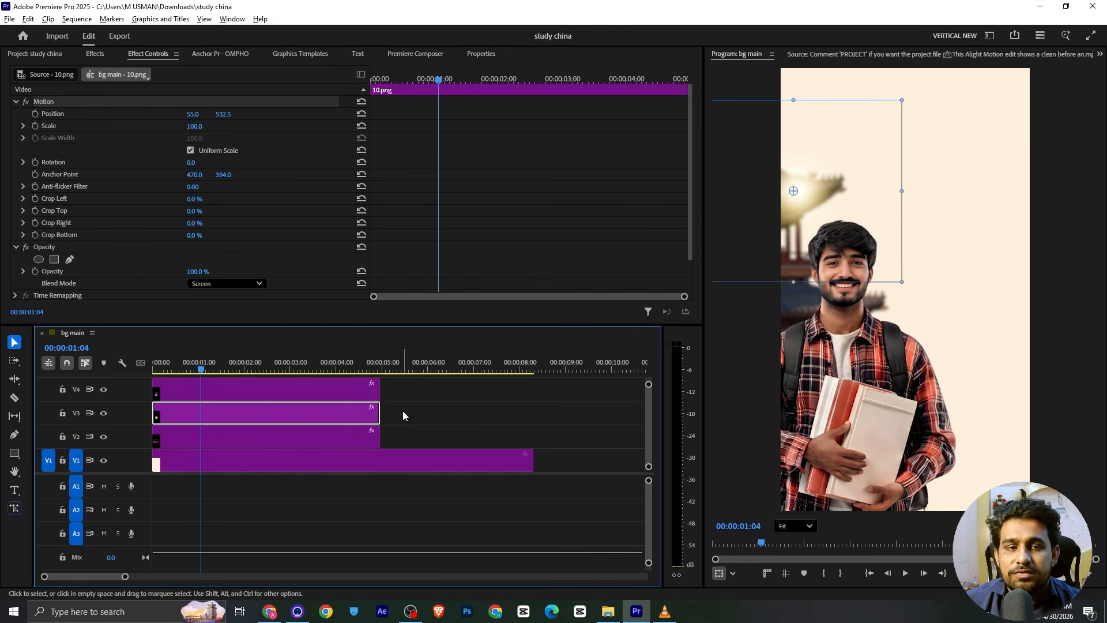
left_click_drag(402, 410, 346, 441)
right_click(347, 441)
left_click(375, 341)
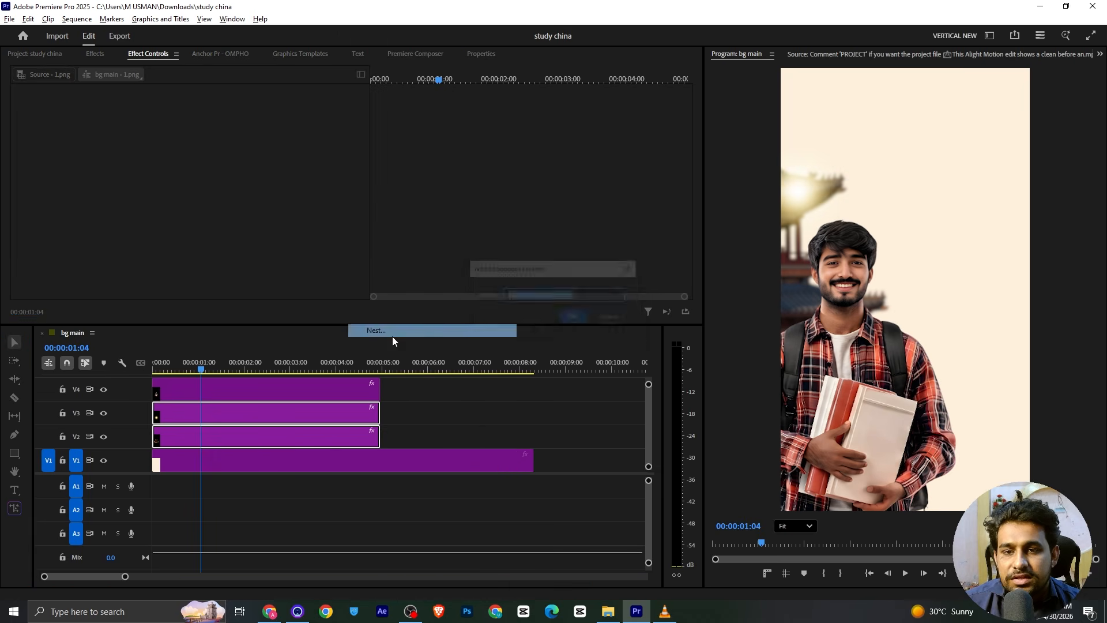
left_click(573, 318)
left_click_drag(234, 393, 240, 415)
Keyframe the nested temple's position from X -398 at the sequence start to 540 at about 0.4 seconds, and save.
left_click(254, 443)
left_click(35, 114)
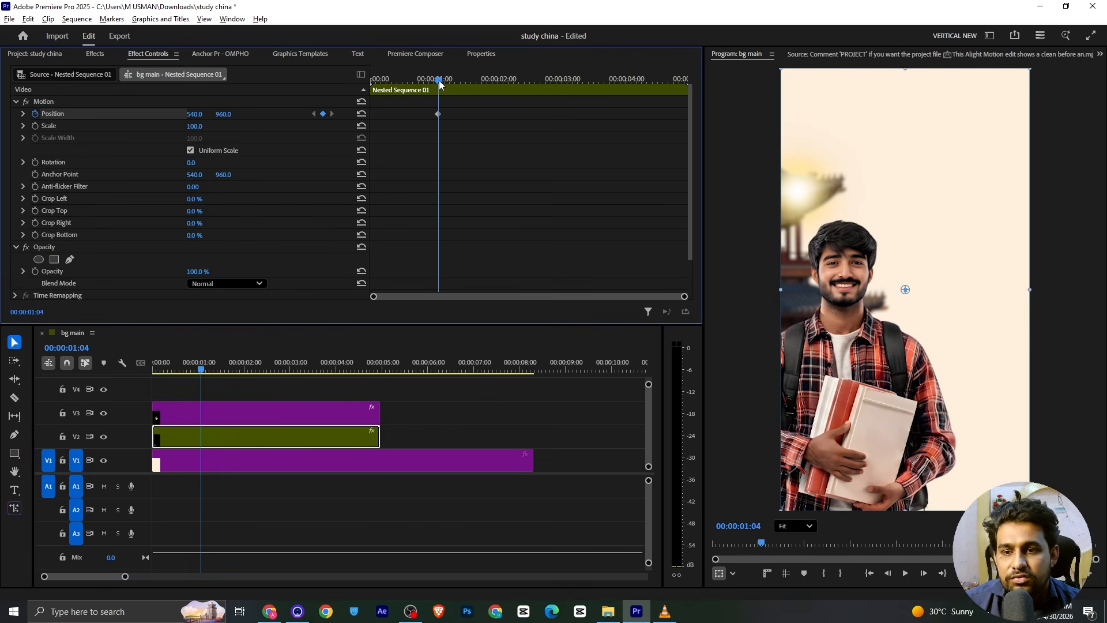
left_click_drag(439, 81, 403, 82)
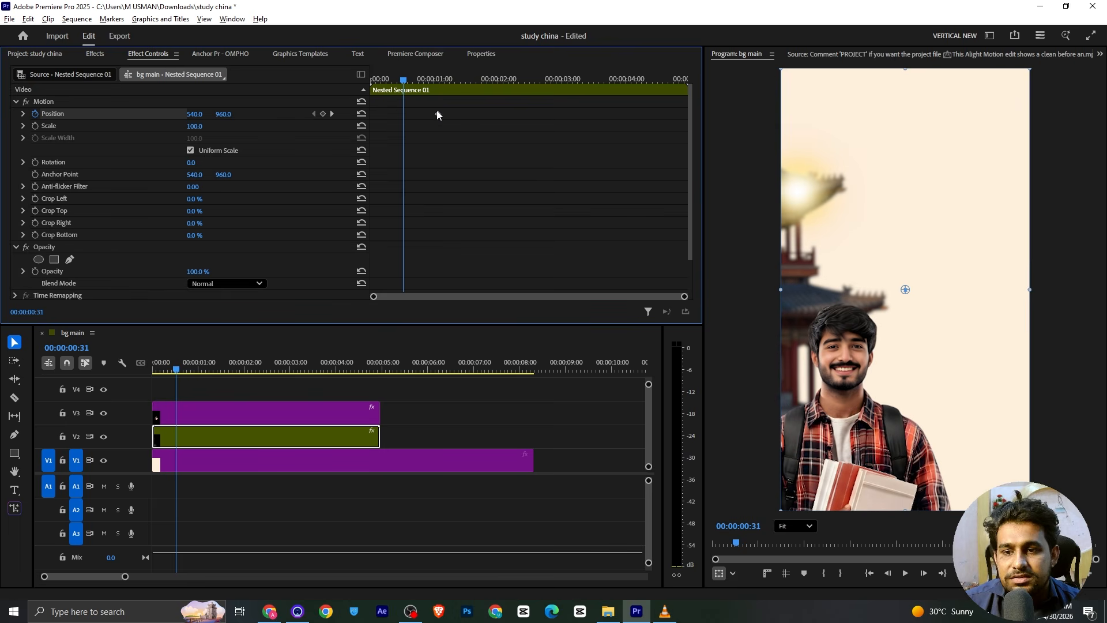
left_click_drag(437, 114, 370, 81)
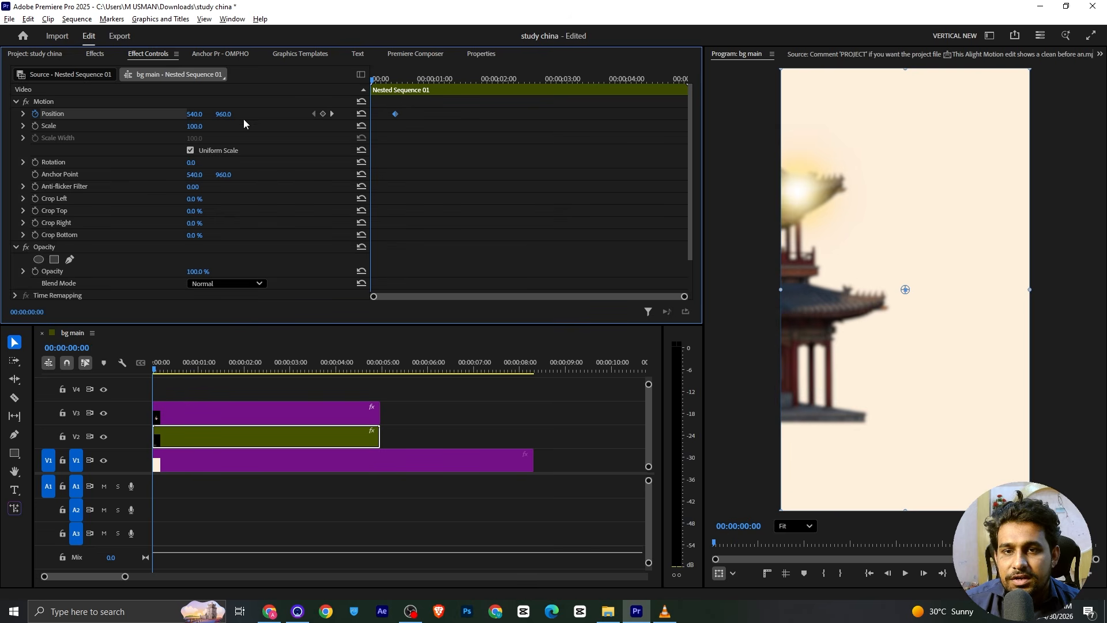
left_click_drag(195, 114, 17, 114)
key("ctrl+s")
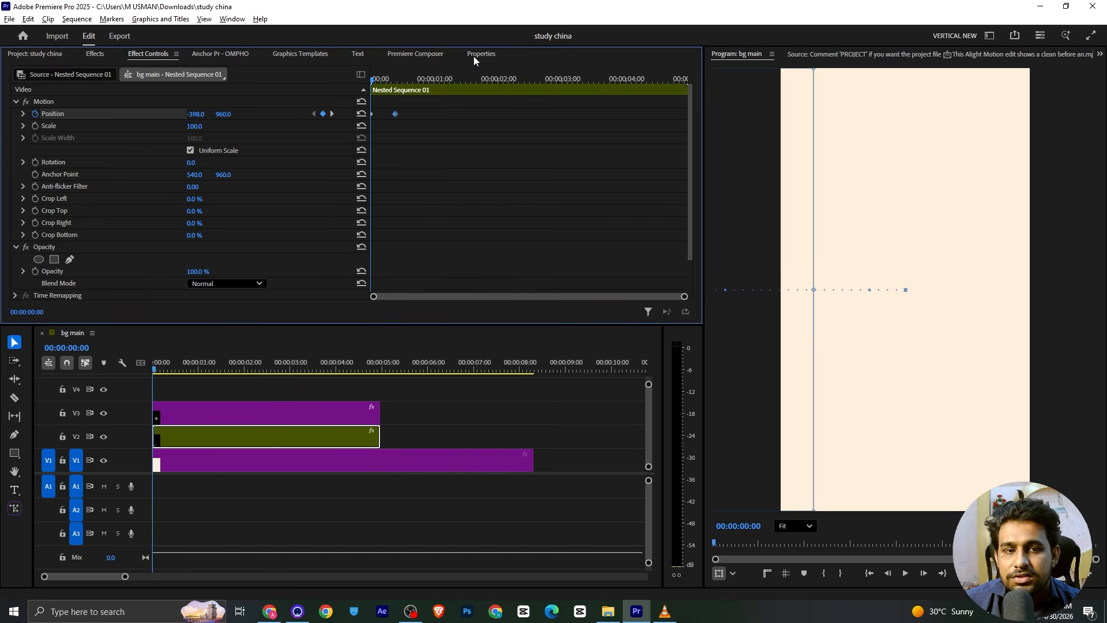
Ease the nested temple's position keyframes, shape the velocity curve for a fast start and slow finish, and preview it.
right_click(392, 112)
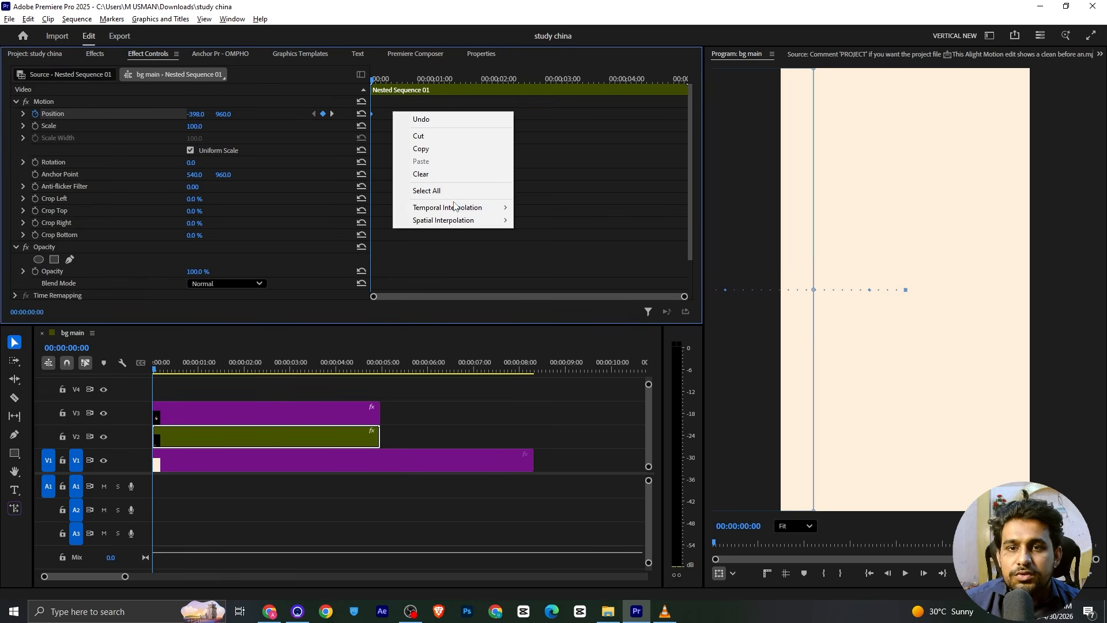
mouse_move(461, 208)
left_click(554, 258)
left_click(23, 115)
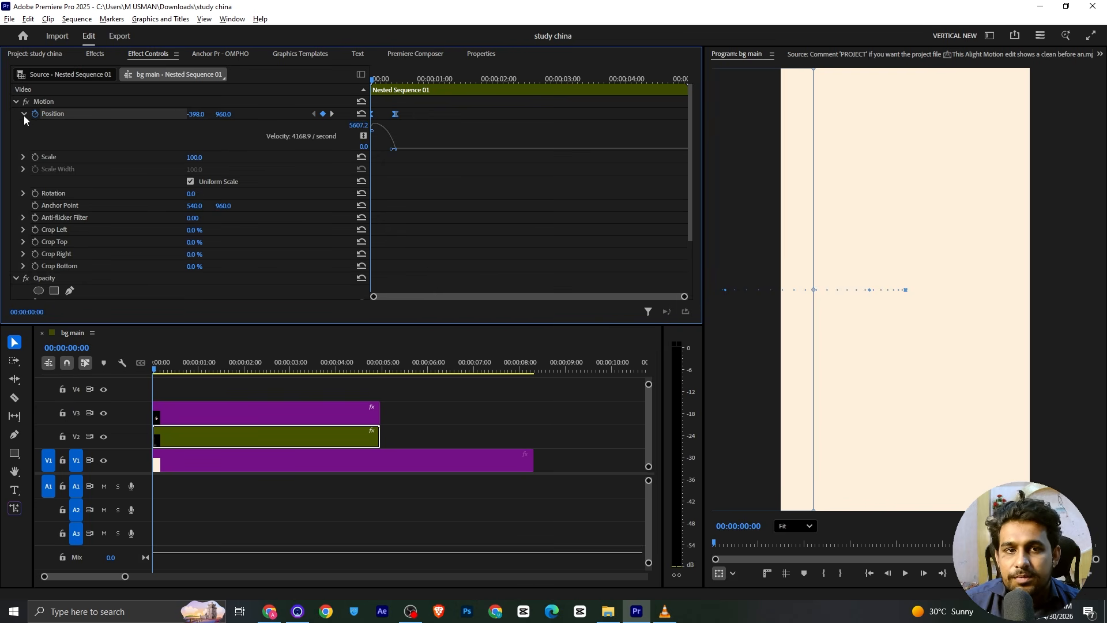
left_click_drag(374, 136, 376, 161)
key("space")
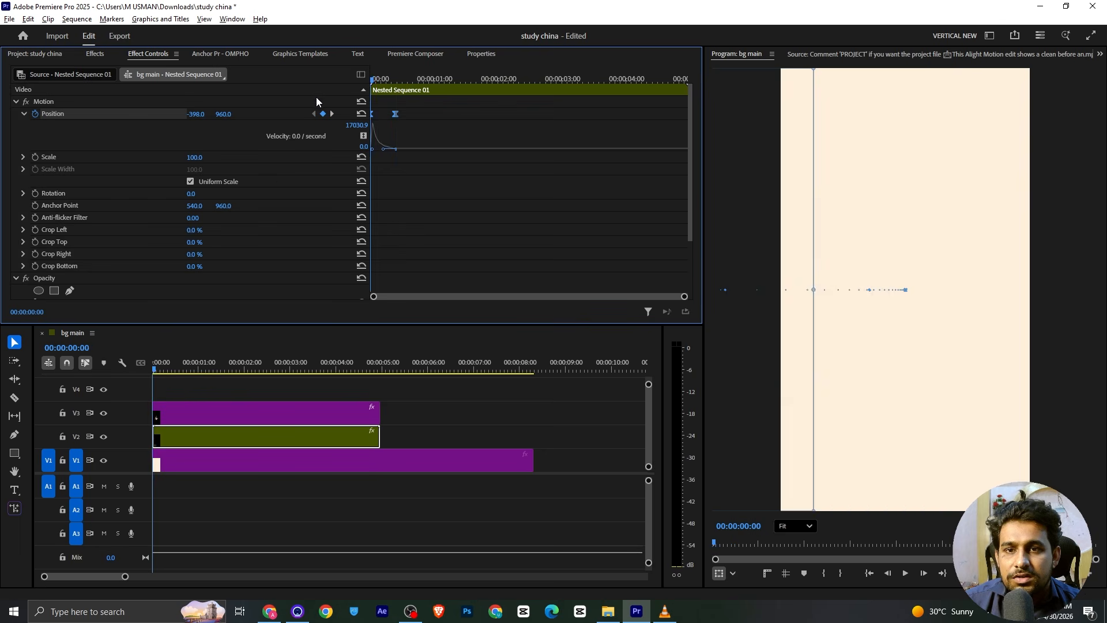
key("space")
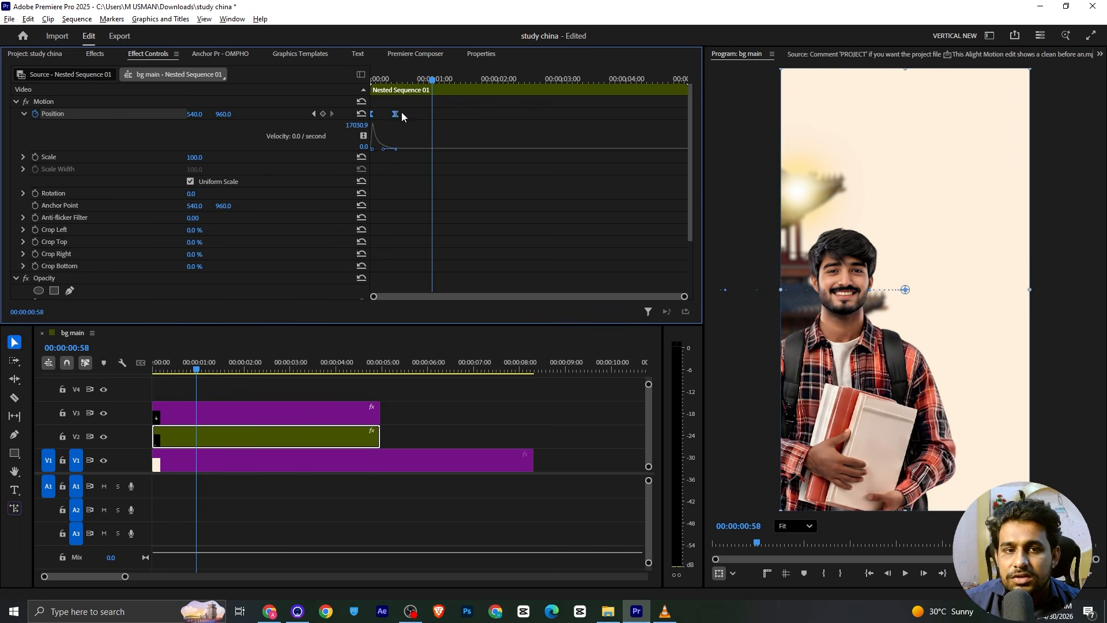
Retime the nested temple's ending position keyframe to about 0.6 seconds, previewing the motion and checking the reference video.
left_click_drag(420, 115, 424, 115)
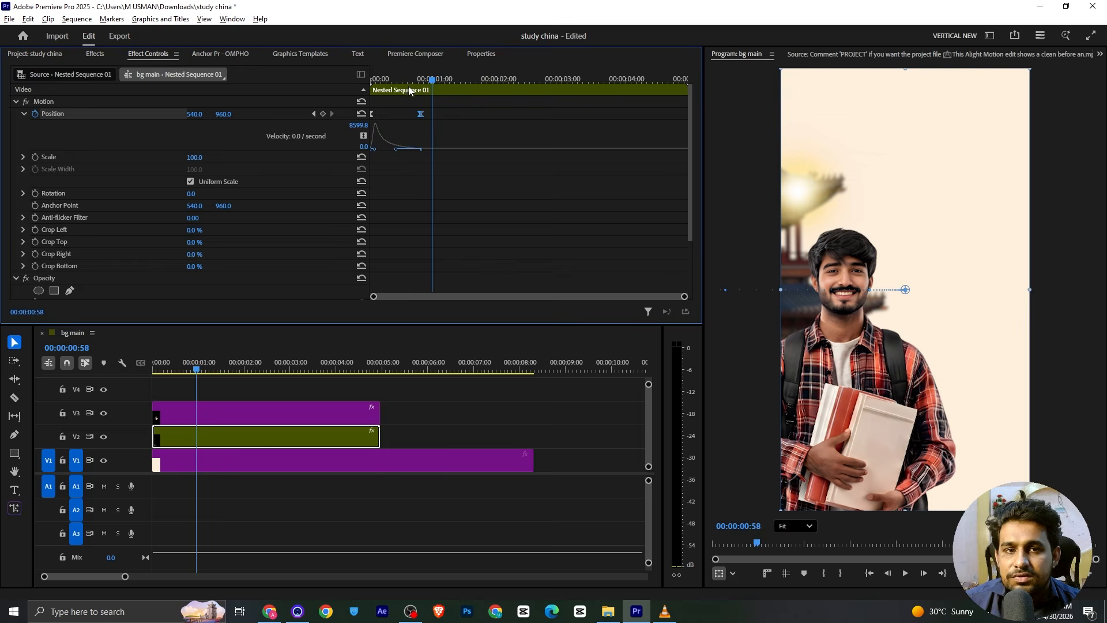
key("space")
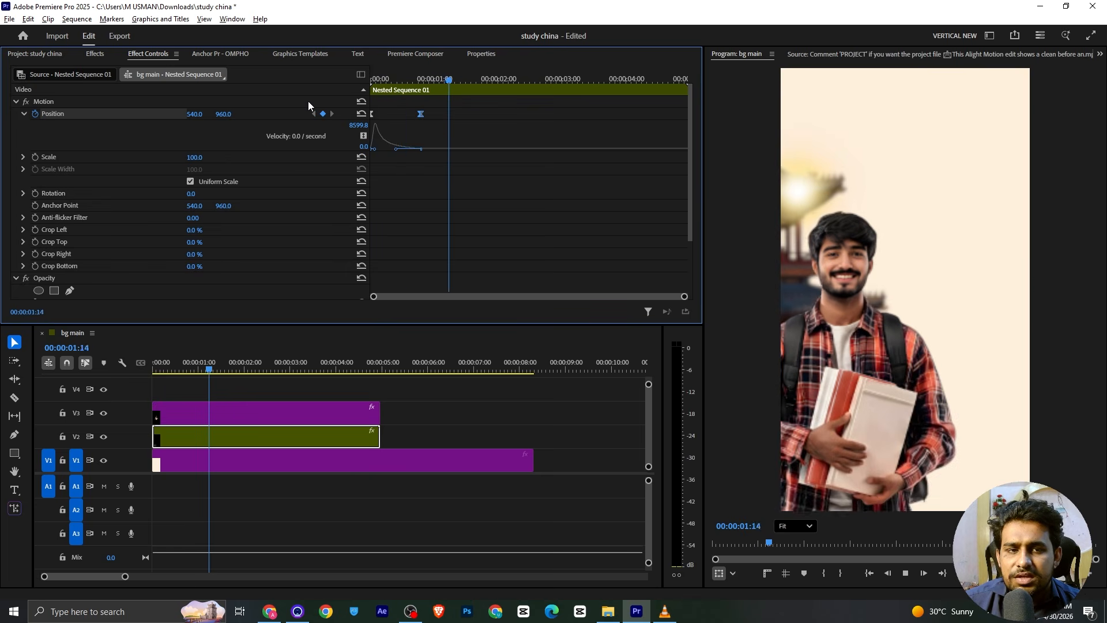
key("space")
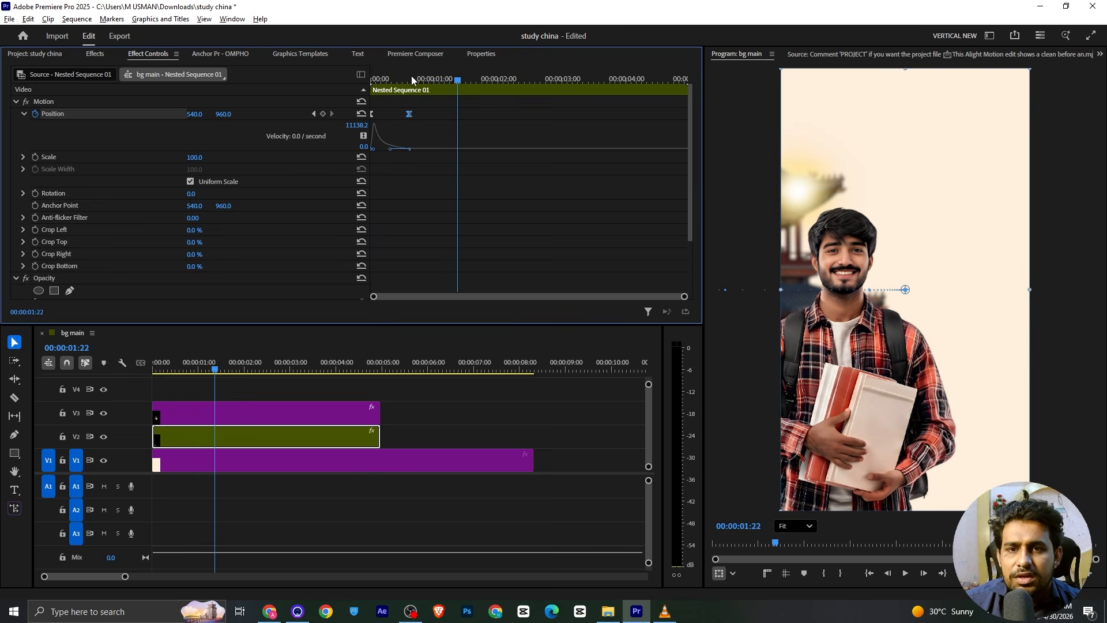
key("space")
key("space")
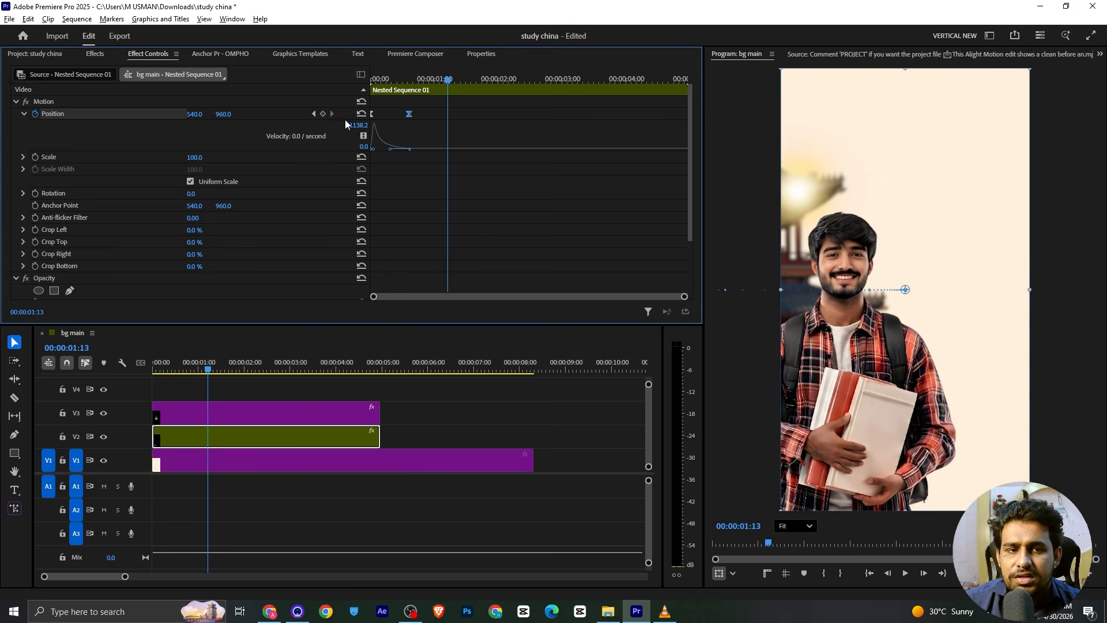
key("alt+Tab")
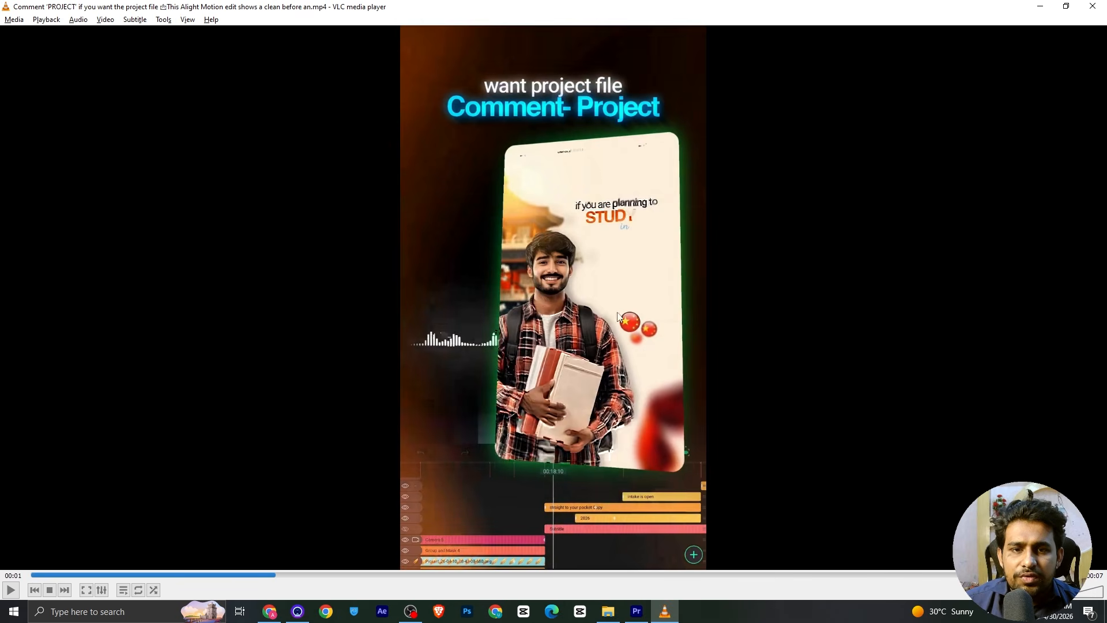
key("alt+Tab")
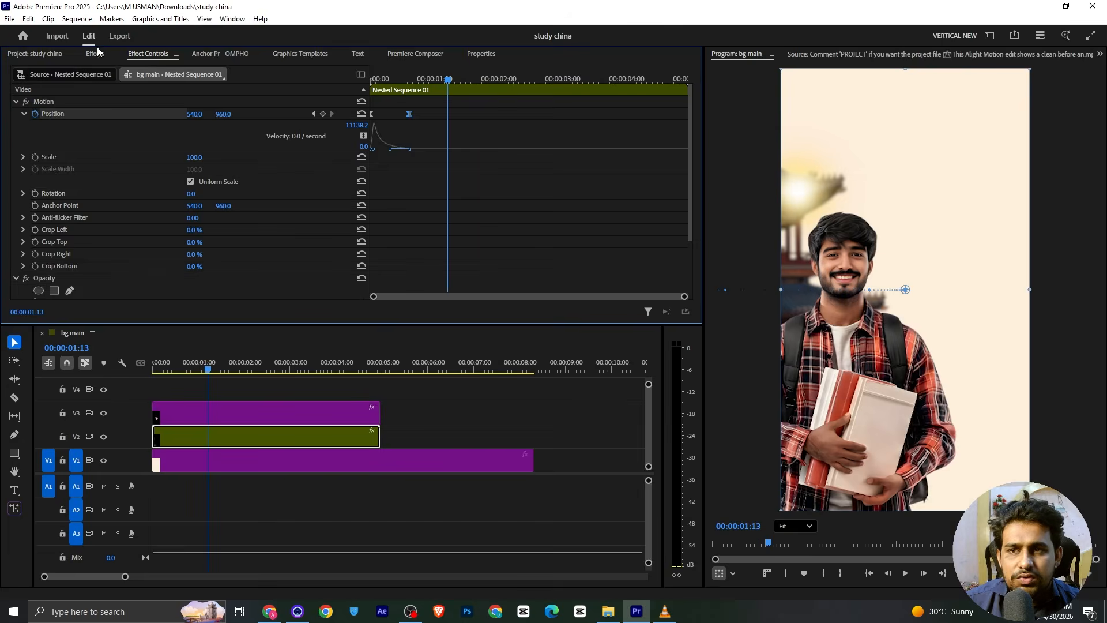
Place the round Chinese flag image 3.png on track V4 at the sequence start.
left_click(64, 53)
scroll(437, 212, "up", 1)
left_click_drag(416, 221, 166, 390)
left_click(167, 392)
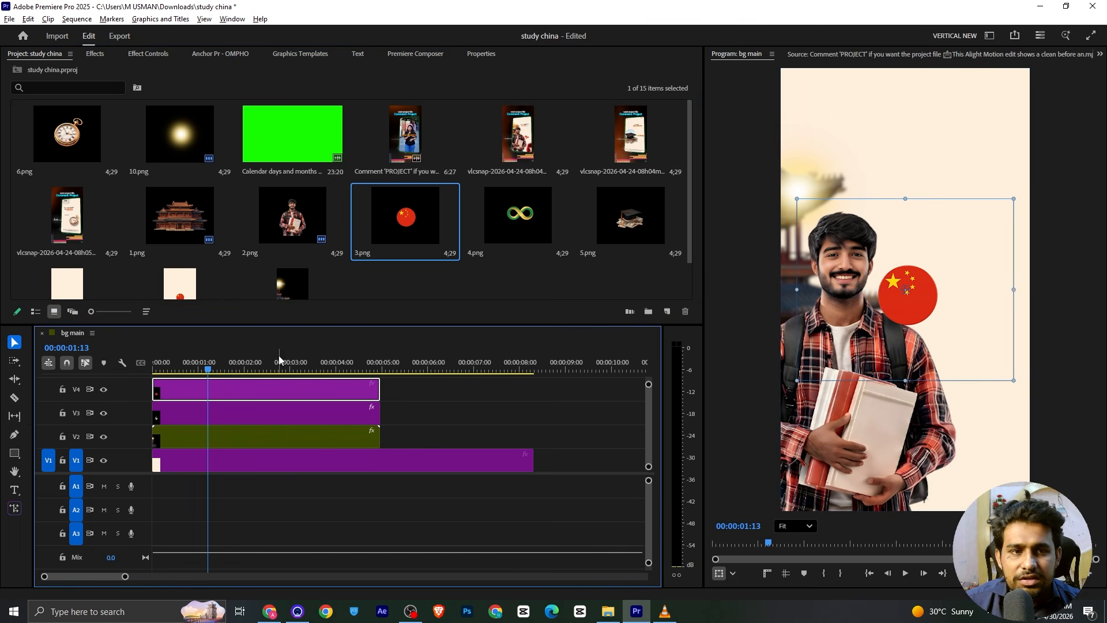
Shrink the V4 flag to a scale of 30 and move it beside the student to about X 722.5, Y 997.5.
left_click(95, 54)
left_click(148, 54)
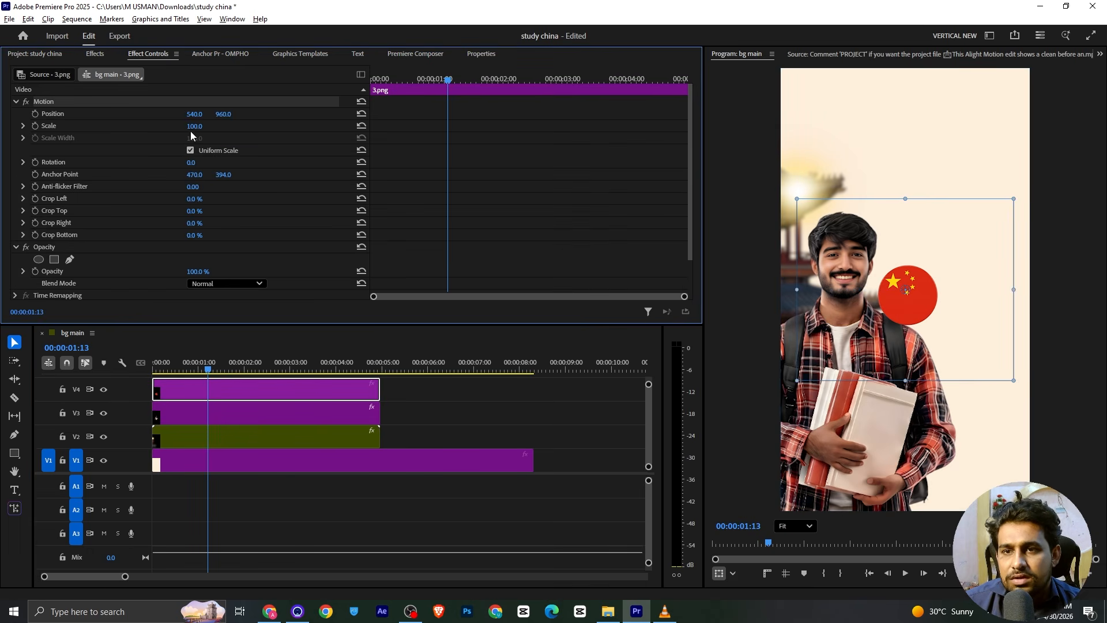
left_click_drag(190, 126, 202, 127)
left_click_drag(924, 294, 966, 301)
key("alt+Tab")
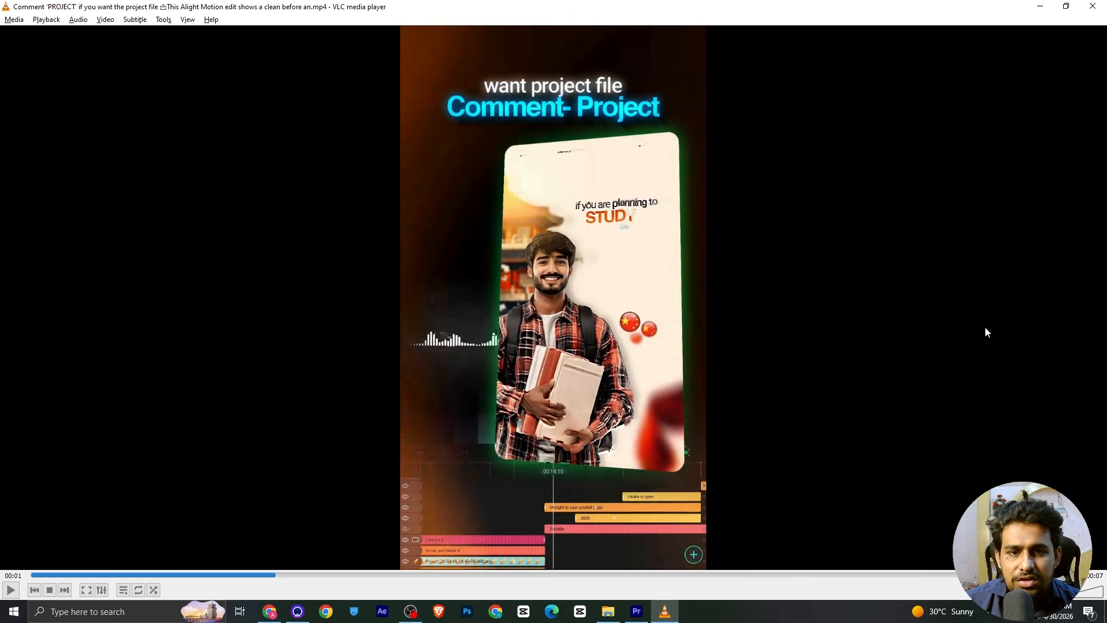
key("alt+Tab")
left_click_drag(200, 127, 192, 126)
left_click(200, 127)
type("50")
key("Return")
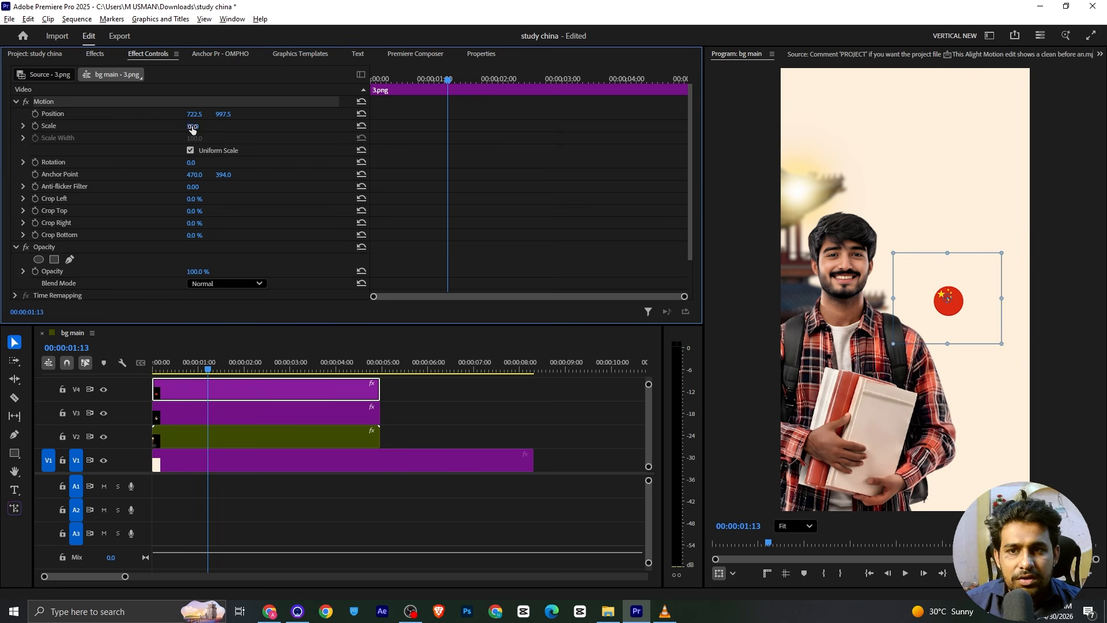
type("30")
key("Return")
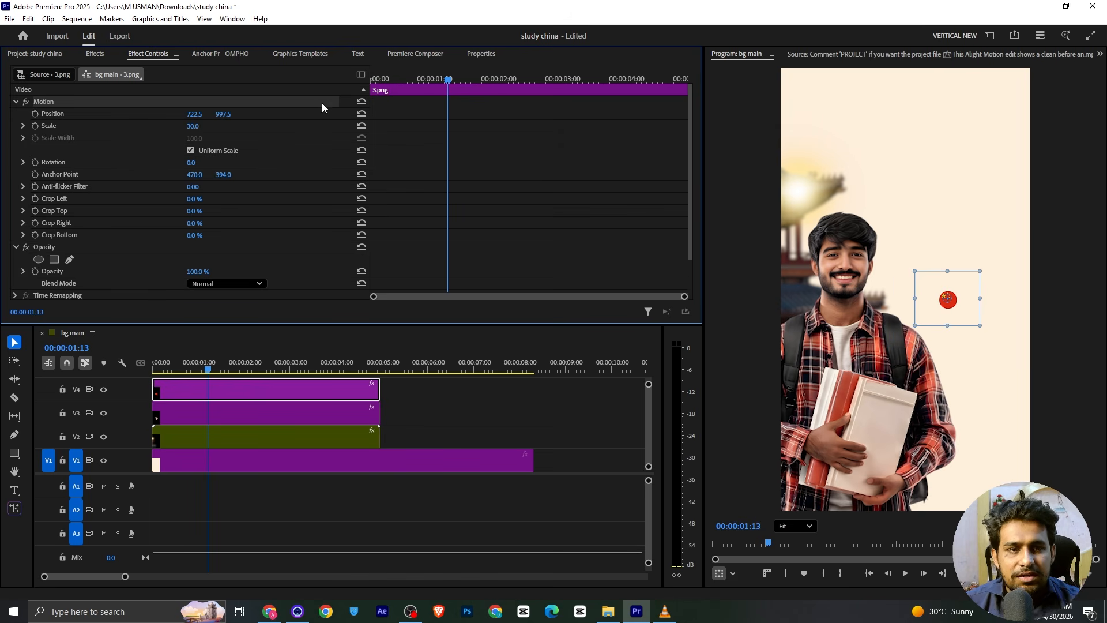
Move the V4 flag to about X 762.5, Y 1172.5, compare it with the reference video, and set its scale to 40.
left_click_drag(950, 291, 984, 343)
key("alt+Tab")
key("alt+Tab")
key("alt+Tab")
key("alt+Tab")
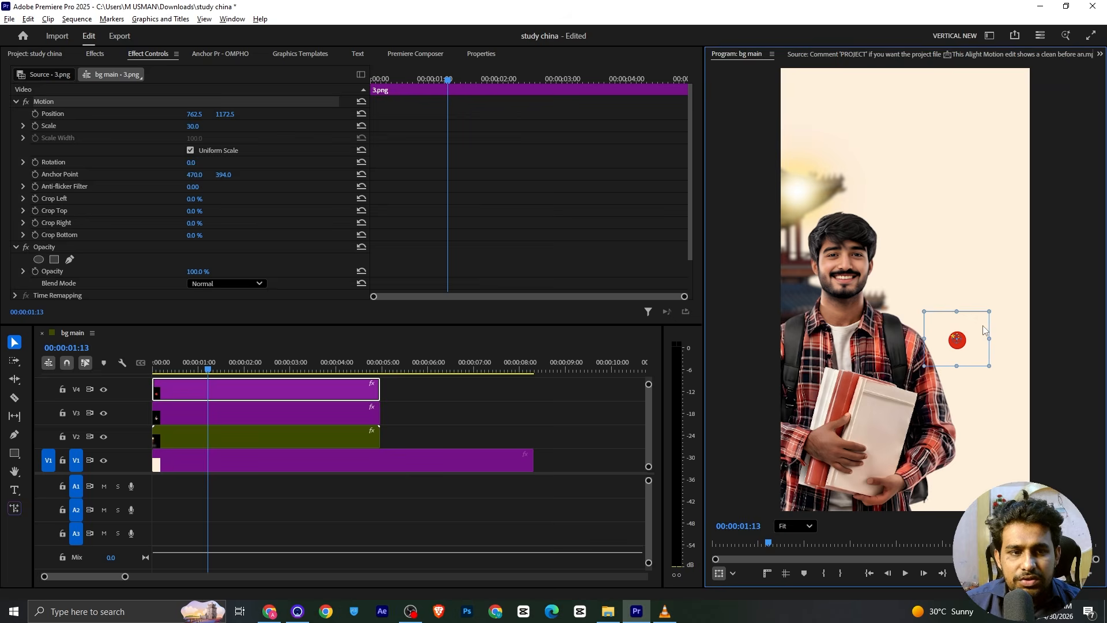
key("alt+Tab")
key("alt+Tab")
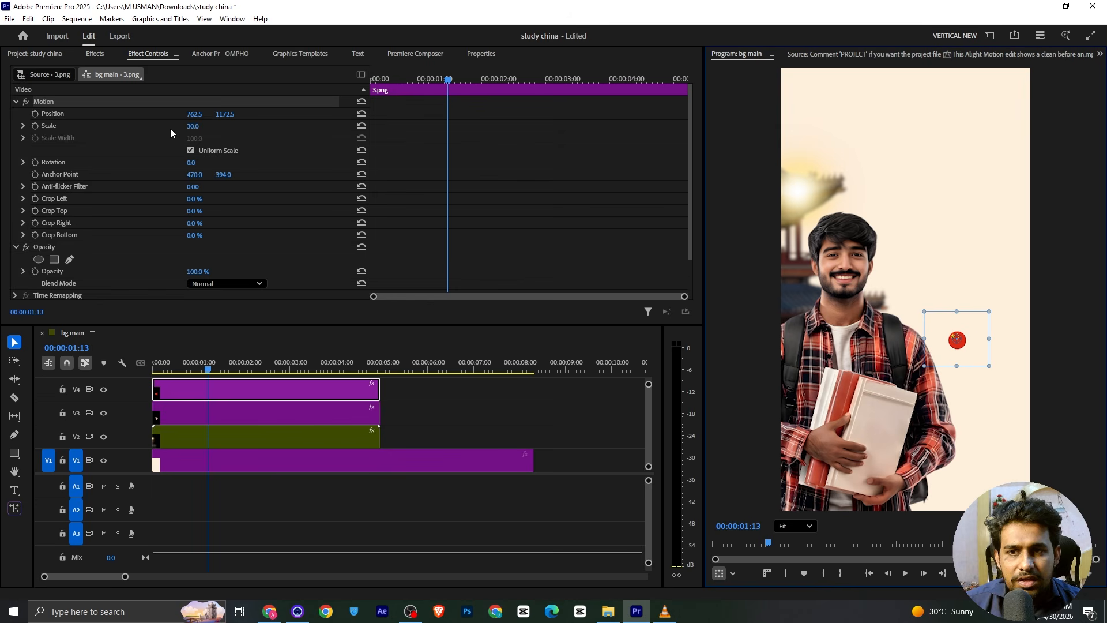
left_click(199, 126)
type("40")
key("Return")
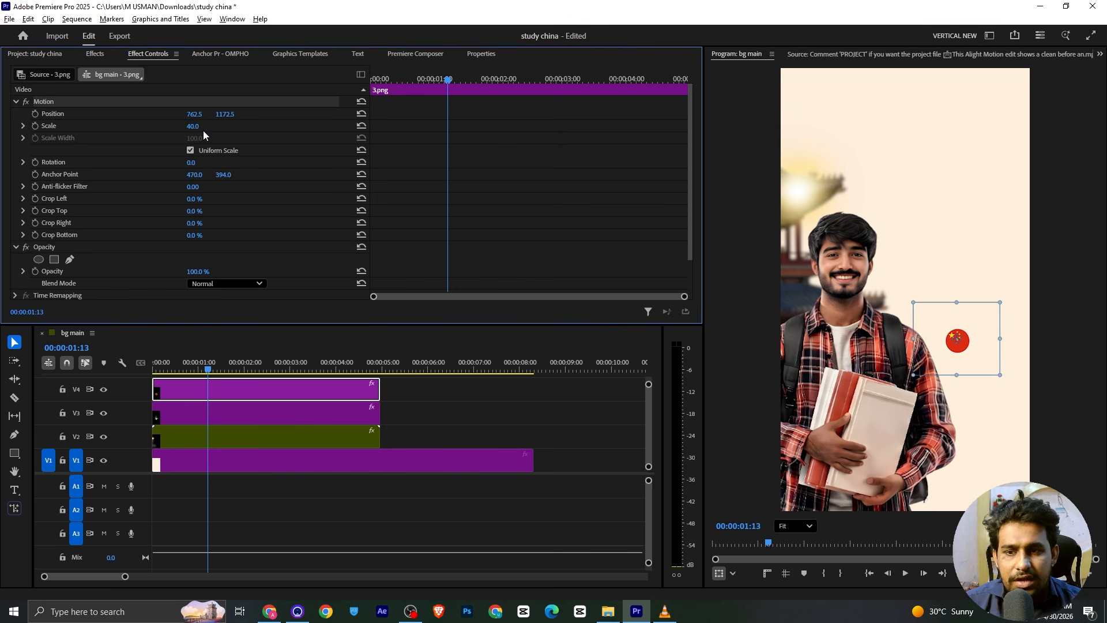
Duplicate the flag clip onto V5, set the copy's scale to 30 and place it at about X 877.5, Y 1197.5.
left_click(185, 395)
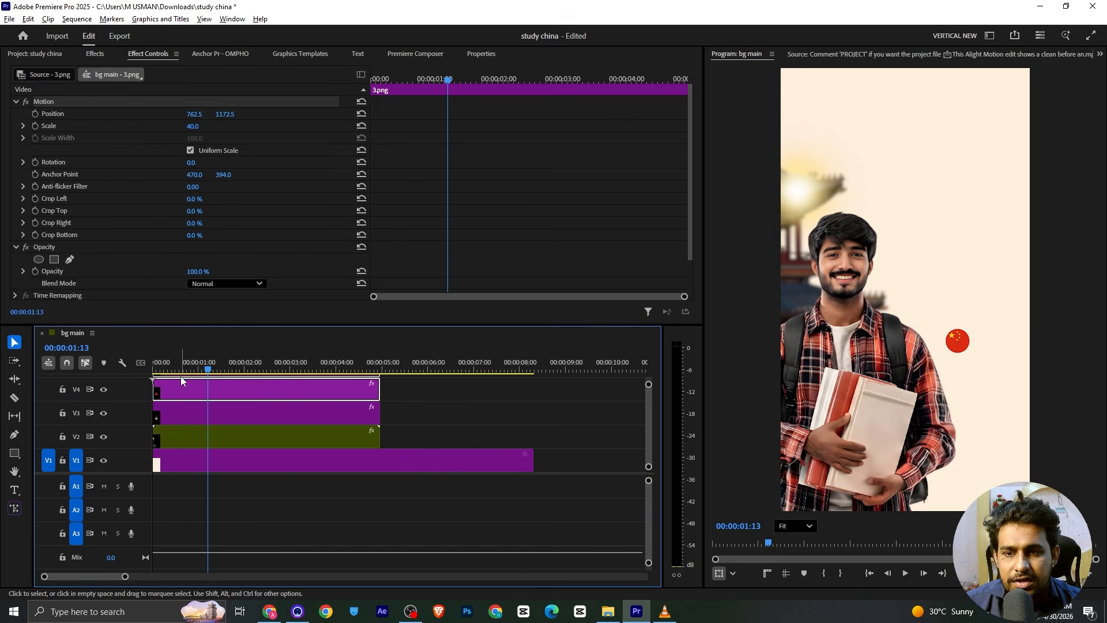
left_click(173, 384)
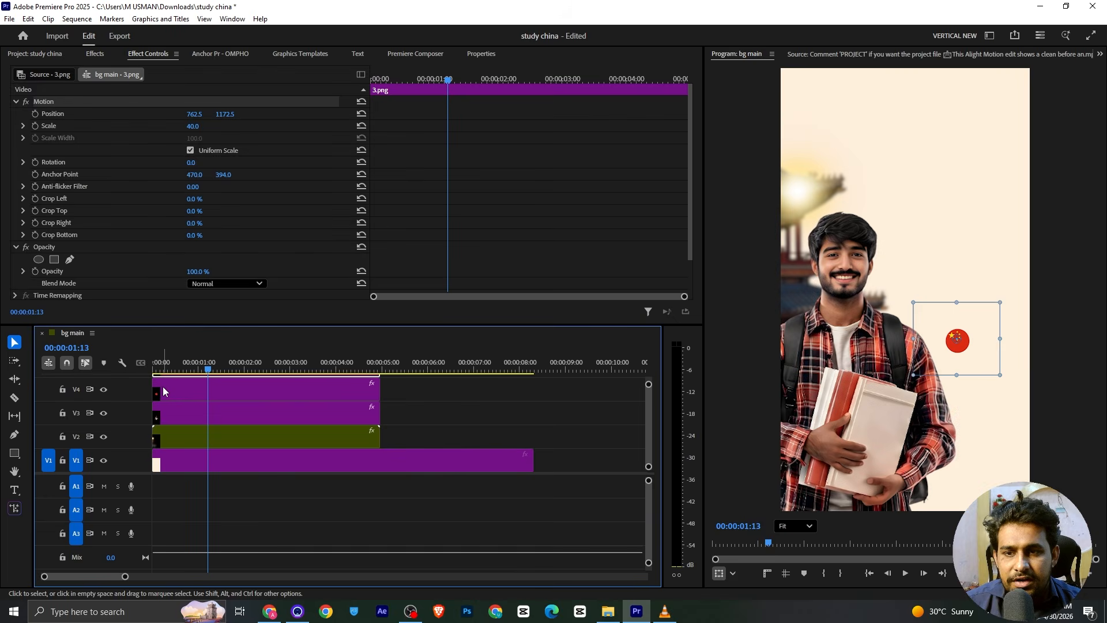
left_click(188, 126)
type("30")
key("Return")
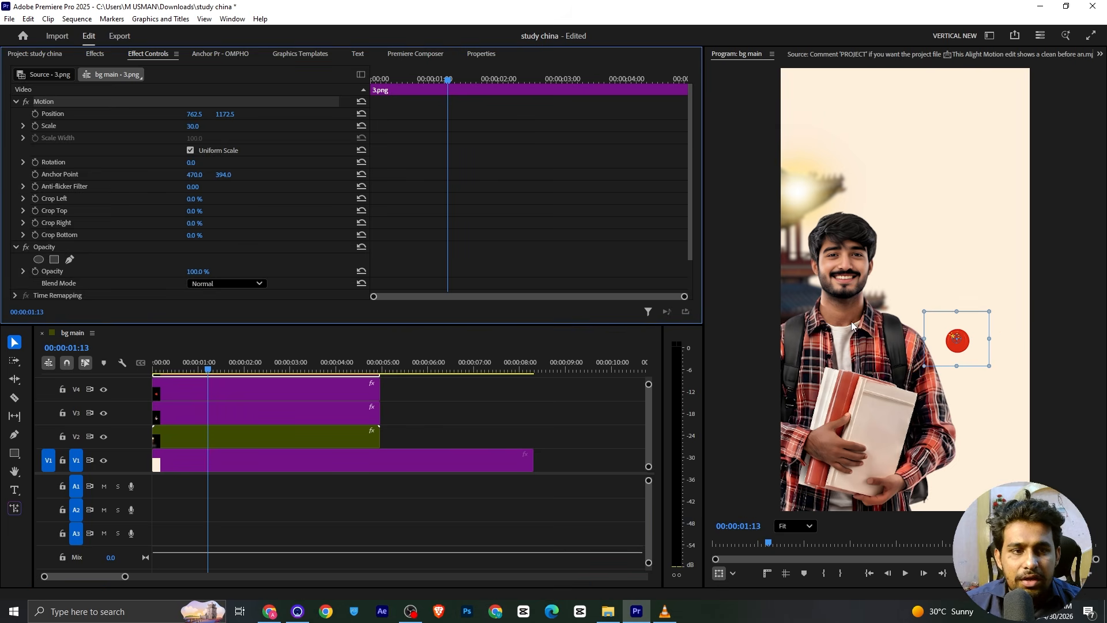
key("alt+Tab")
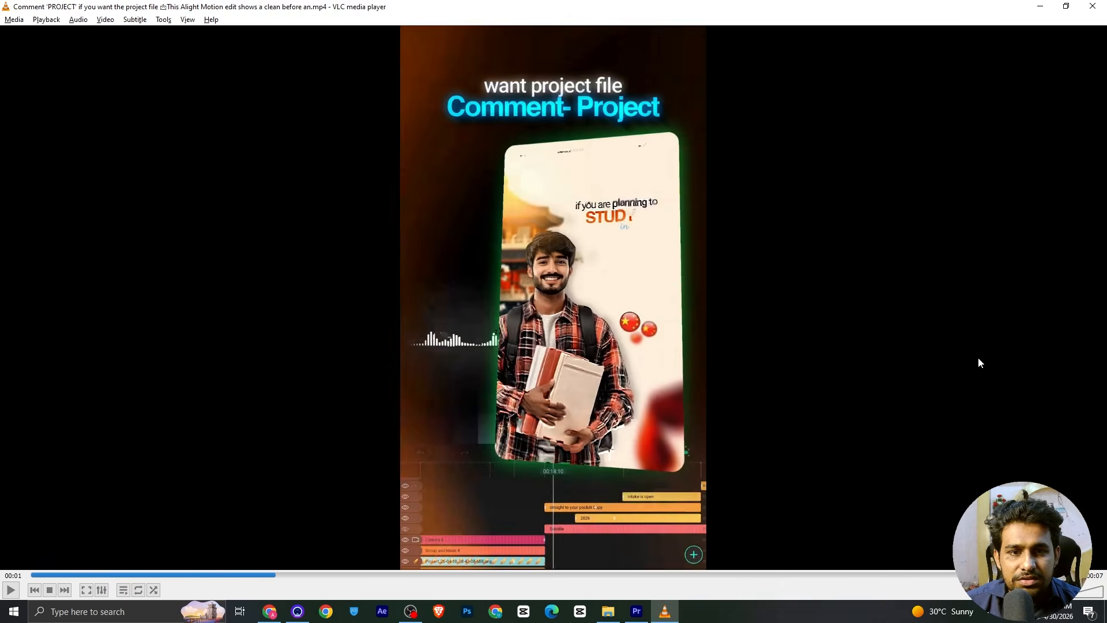
key("alt+Tab")
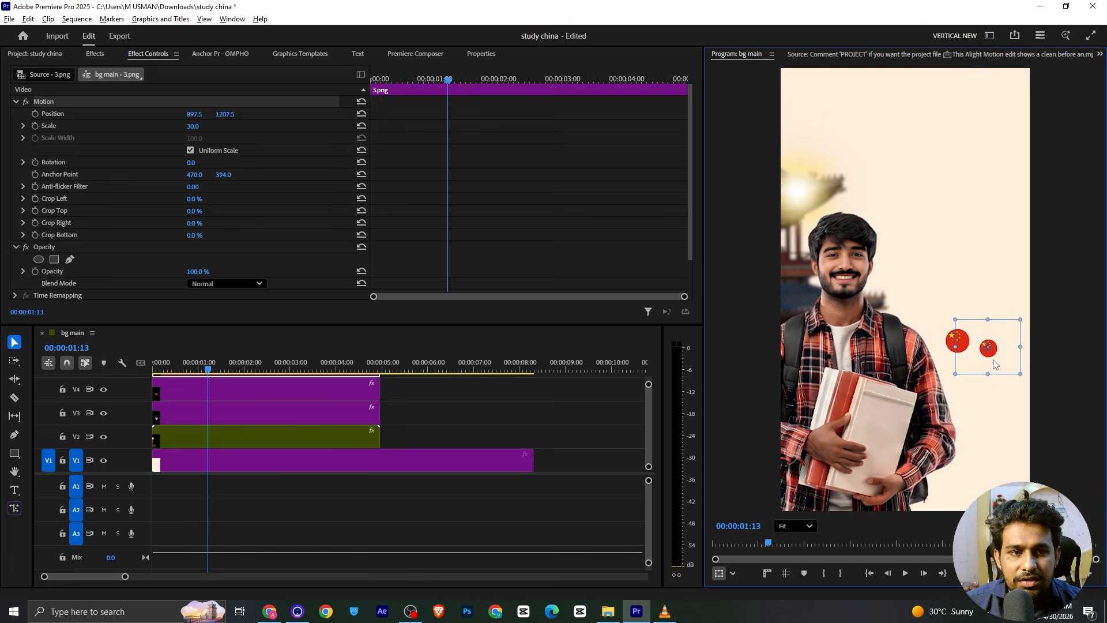
left_click_drag(994, 364, 988, 362)
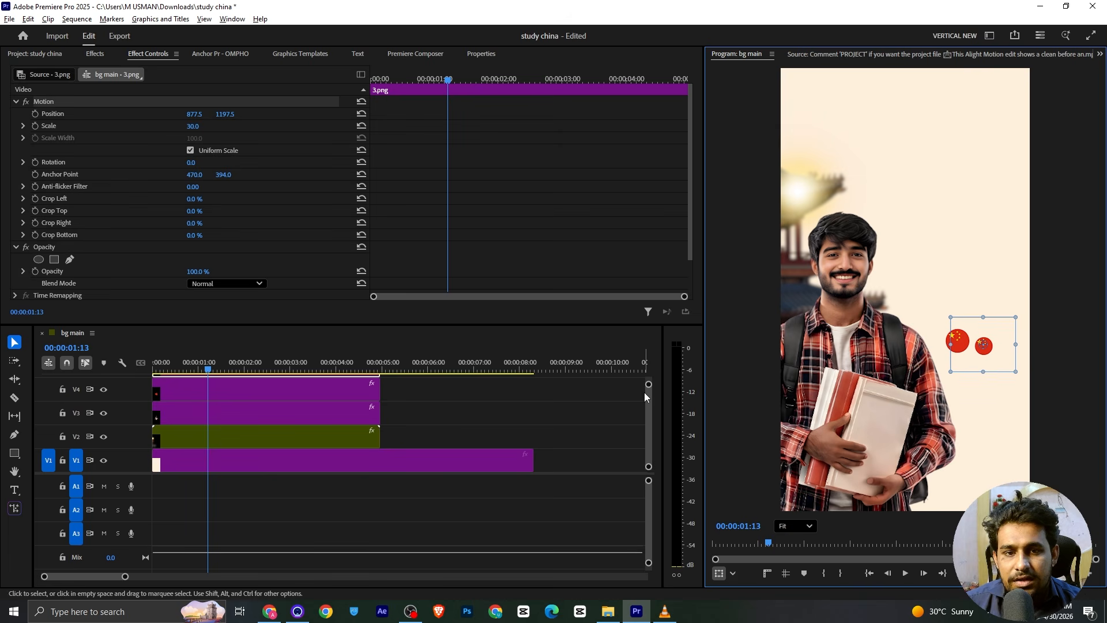
Duplicate the V5 flag onto V6, place the copy at about X 817.5, Y 1272.5, set its scale to 20, and save.
left_click_drag(648, 384, 648, 378)
left_click_drag(201, 410, 199, 400)
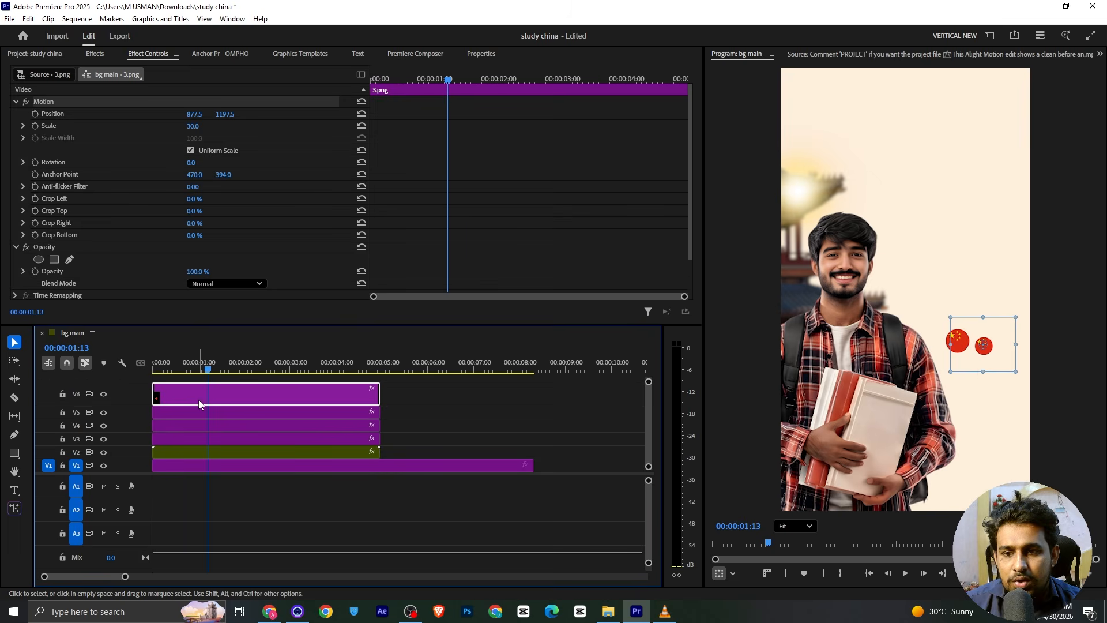
left_click_drag(963, 376, 949, 393)
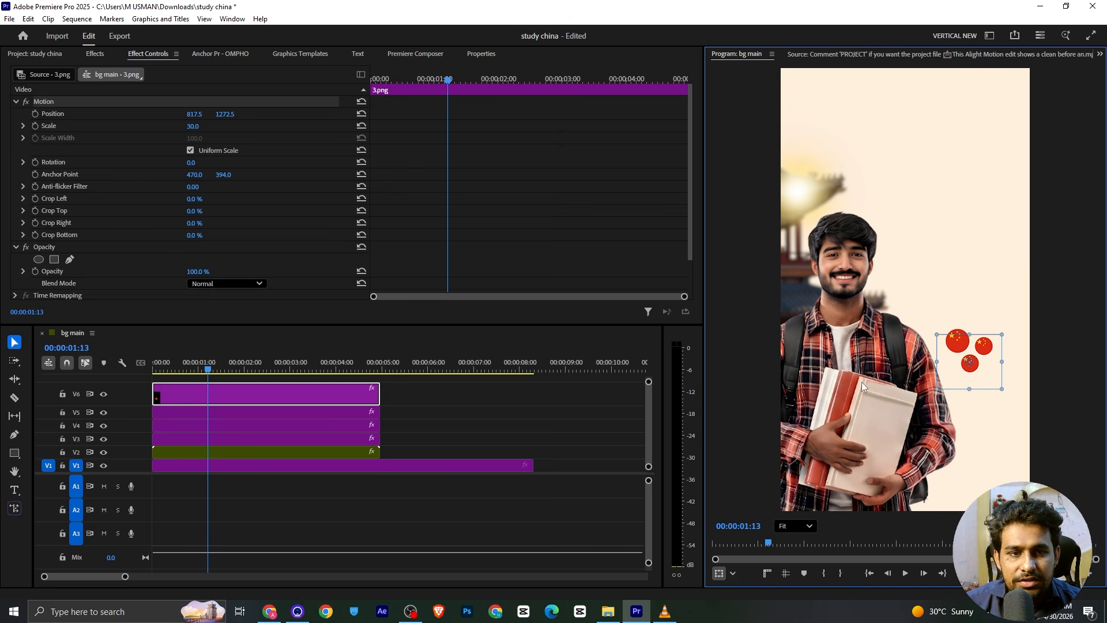
left_click(195, 126)
type("20")
key("Return")
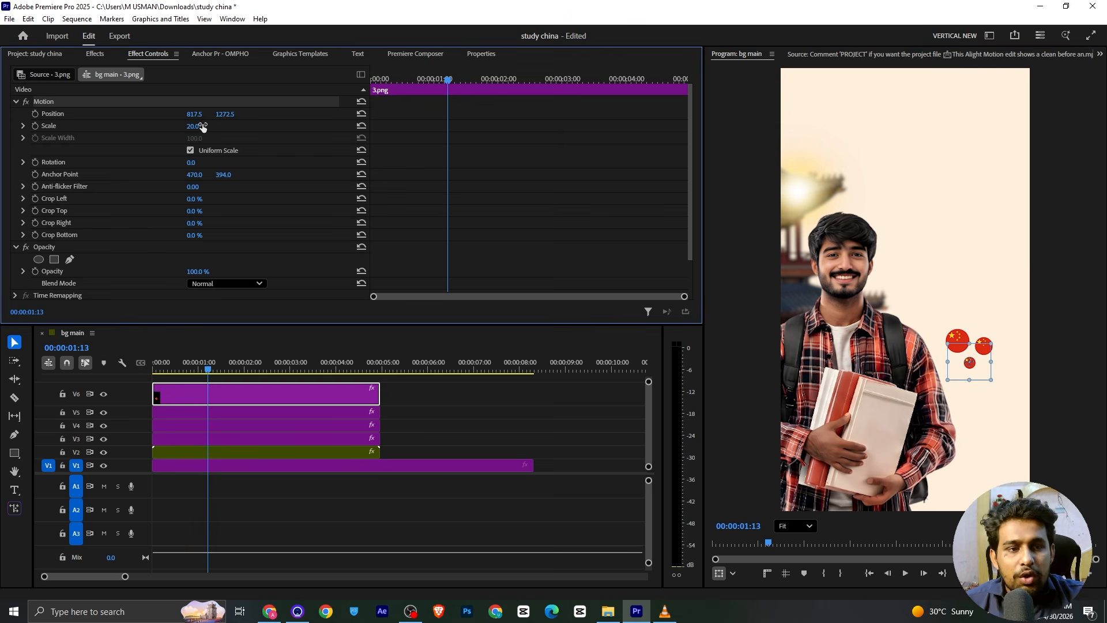
key("ctrl+s")
Apply the Gaussian Blur Preset to the V6 flag with a blurriness of 43.
left_click(95, 53)
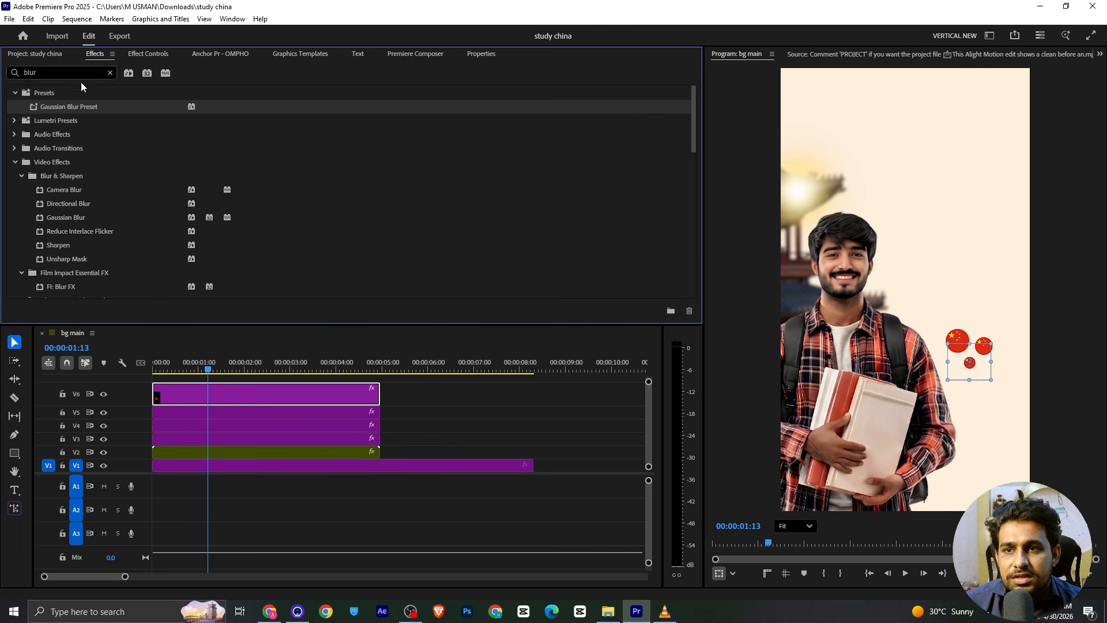
left_click_drag(63, 106, 203, 390)
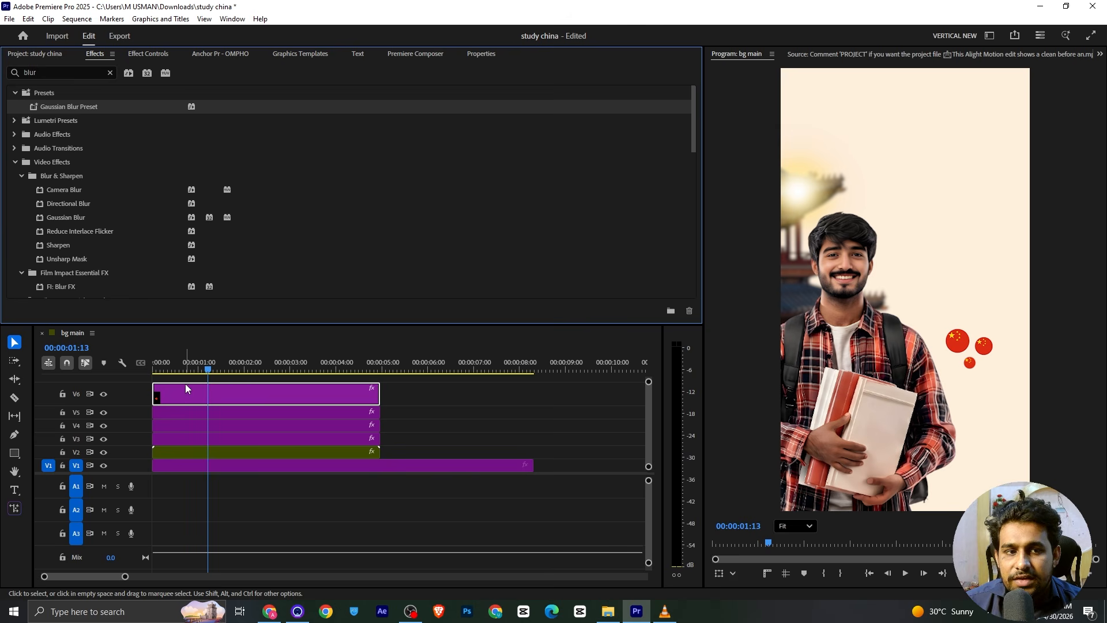
left_click(147, 55)
scroll(143, 241, "down", 3)
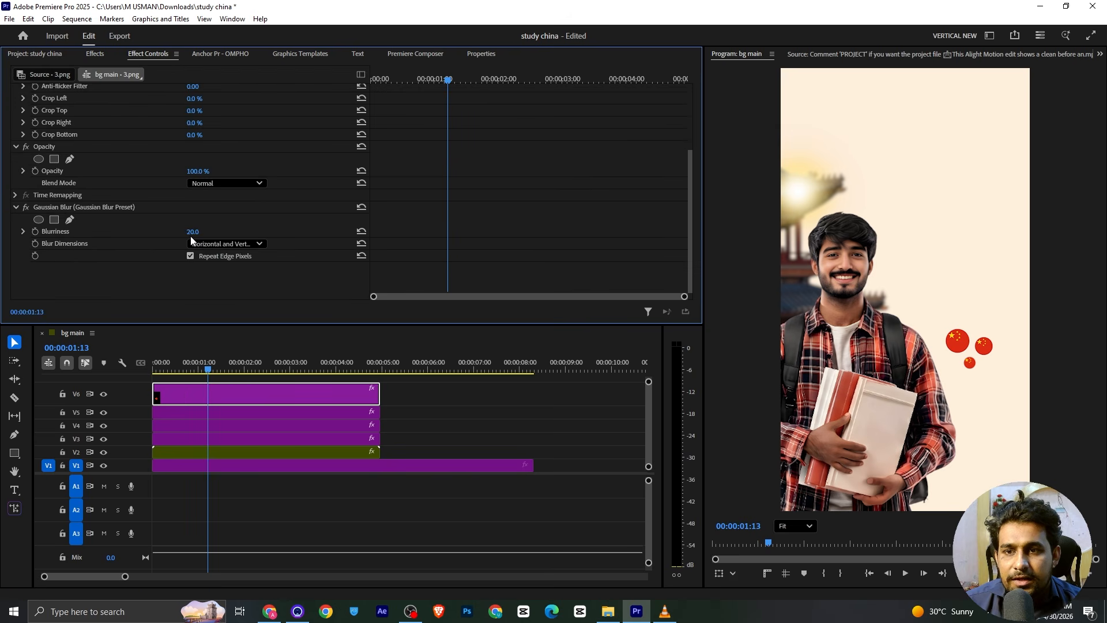
left_click_drag(192, 234, 205, 234)
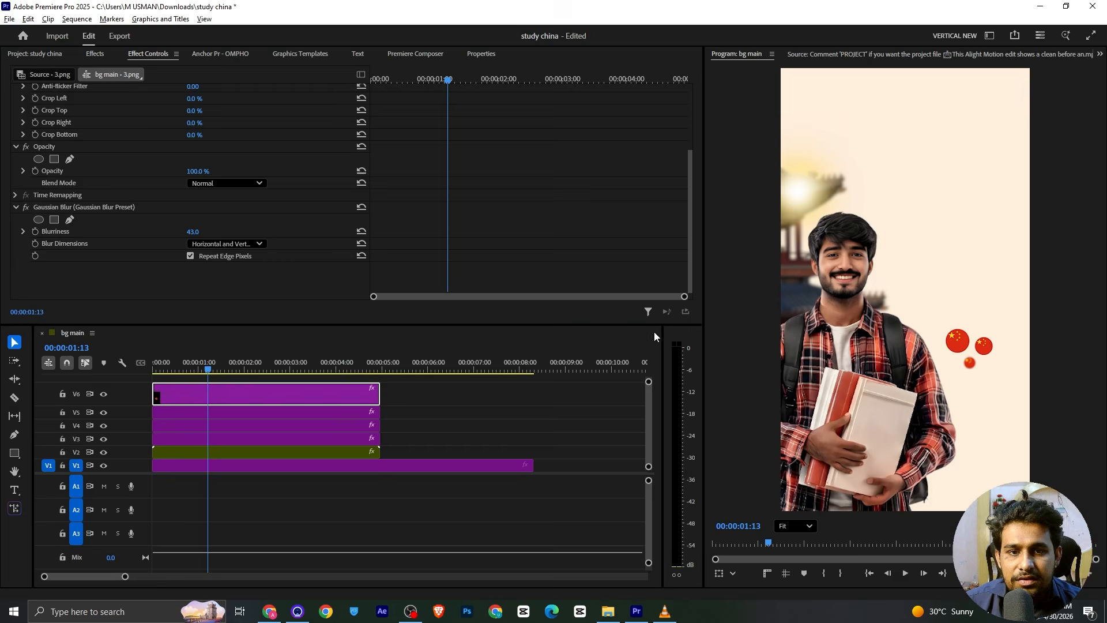
Copy the Gaussian Blur from the V6 flag to the V5 flag, set its blurriness to 30, and save.
left_click(77, 209)
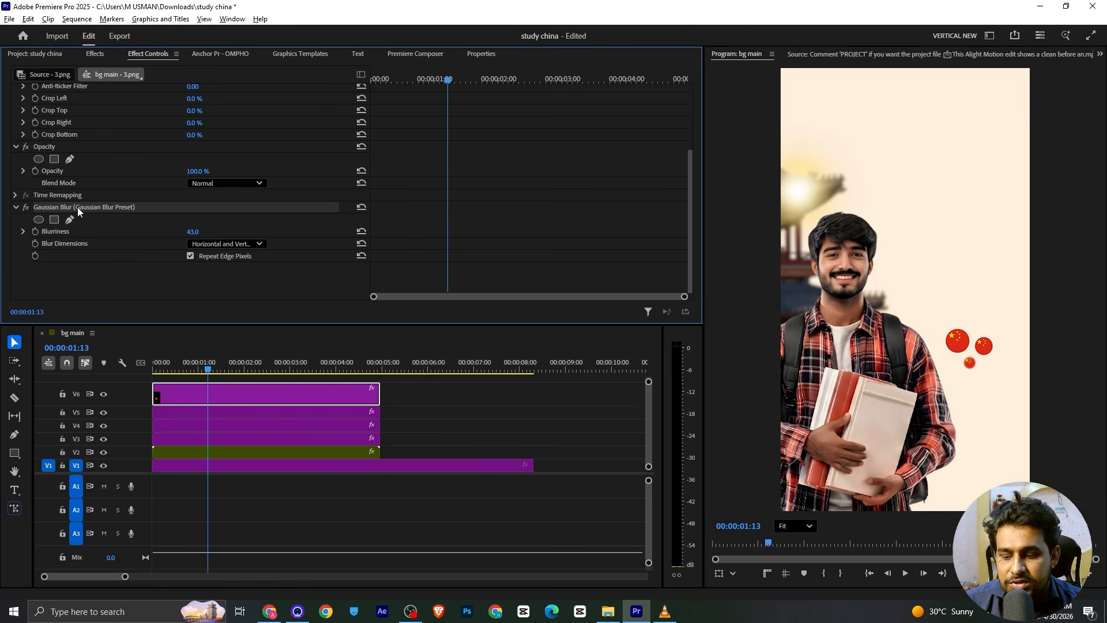
left_click(251, 413)
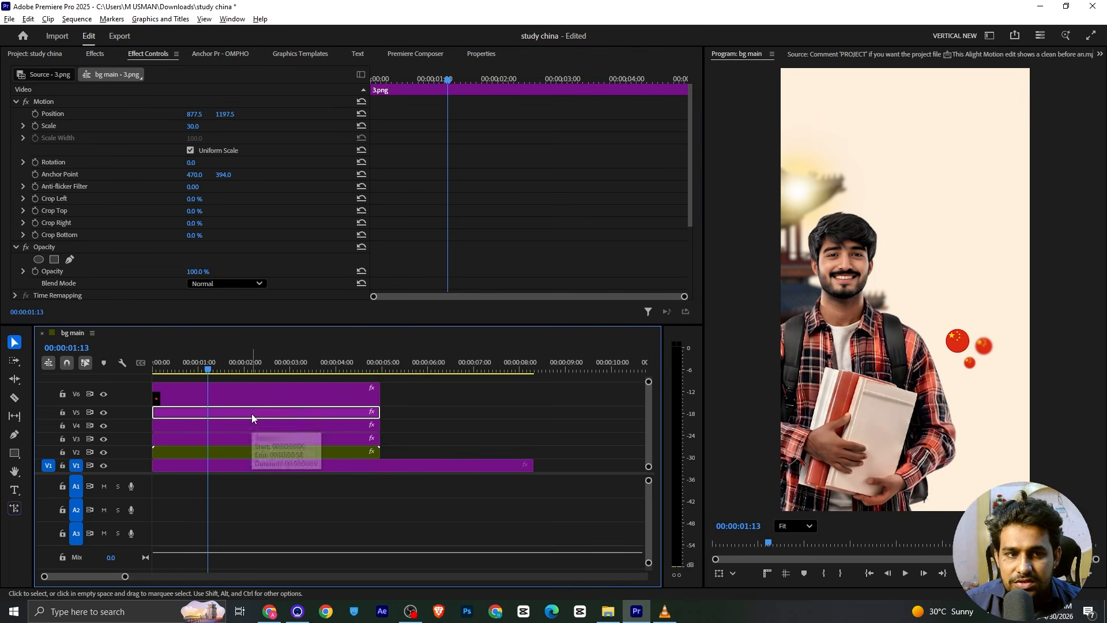
scroll(185, 230, "down", 2)
left_click(198, 275)
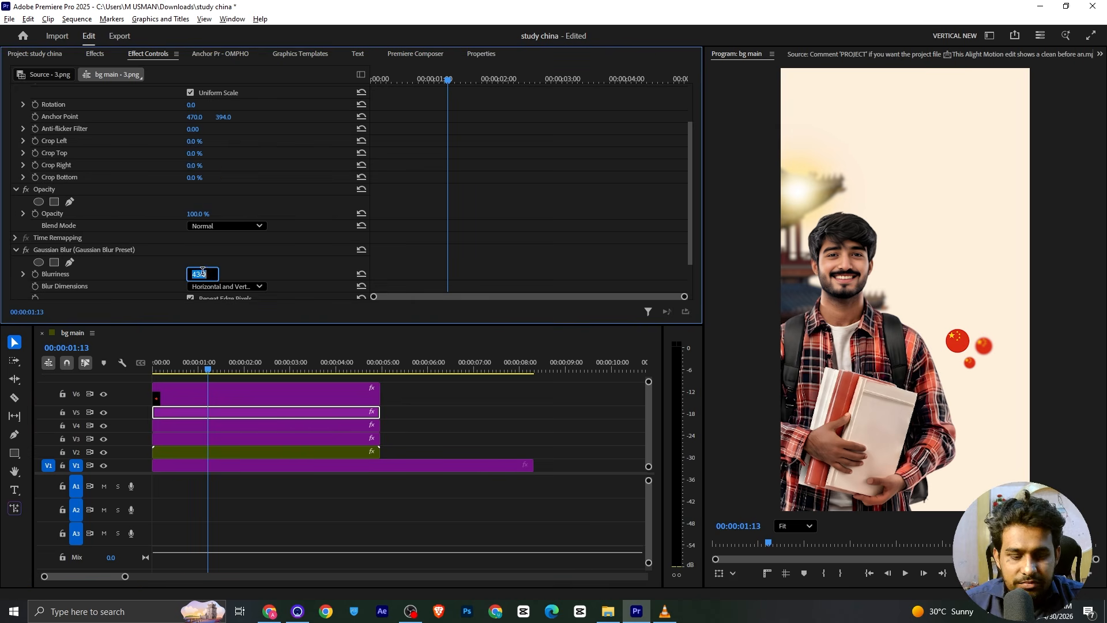
type("30")
key("Return")
key("ctrl+s")
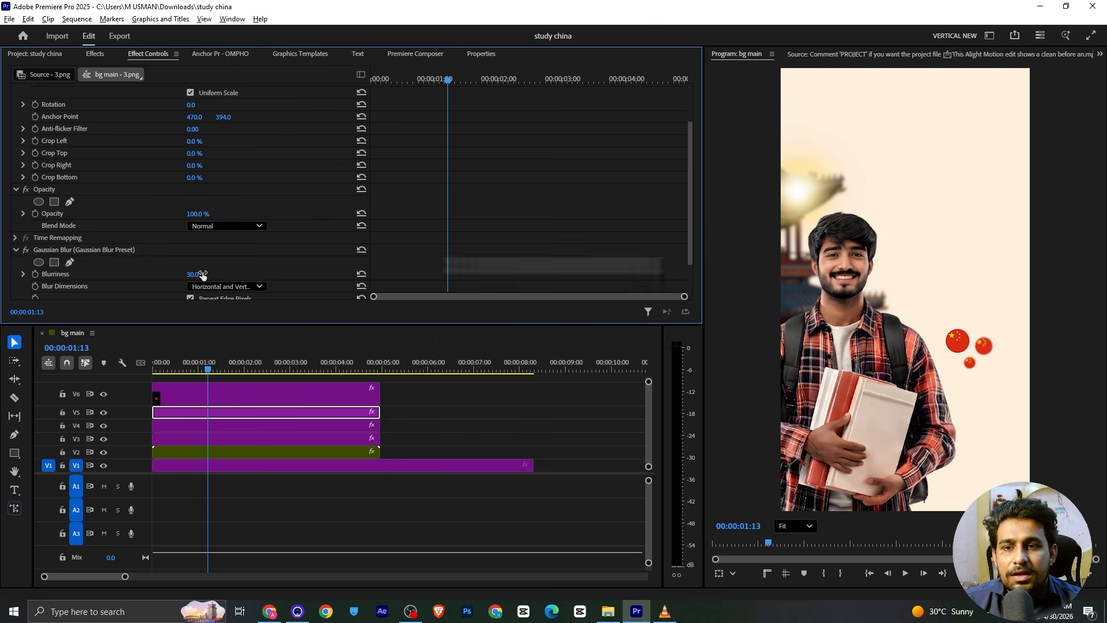
Check the flag layout in the reference video and place another 3.png on V7 at the sequence start.
scroll(430, 267, "up", 3)
key("alt+Tab")
left_click(451, 245)
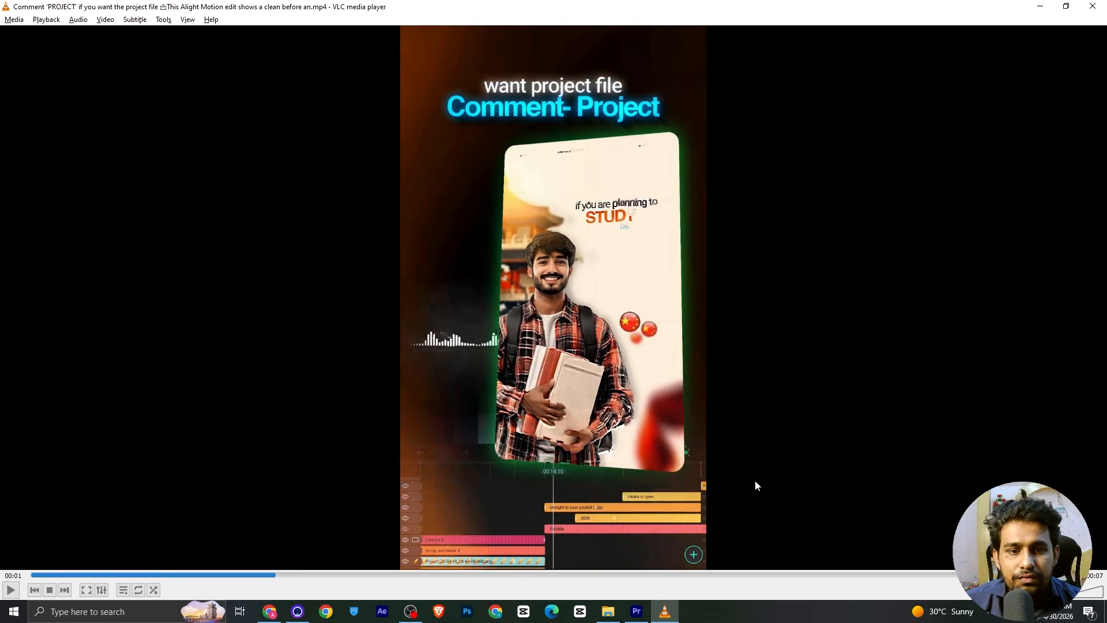
key("alt+Tab")
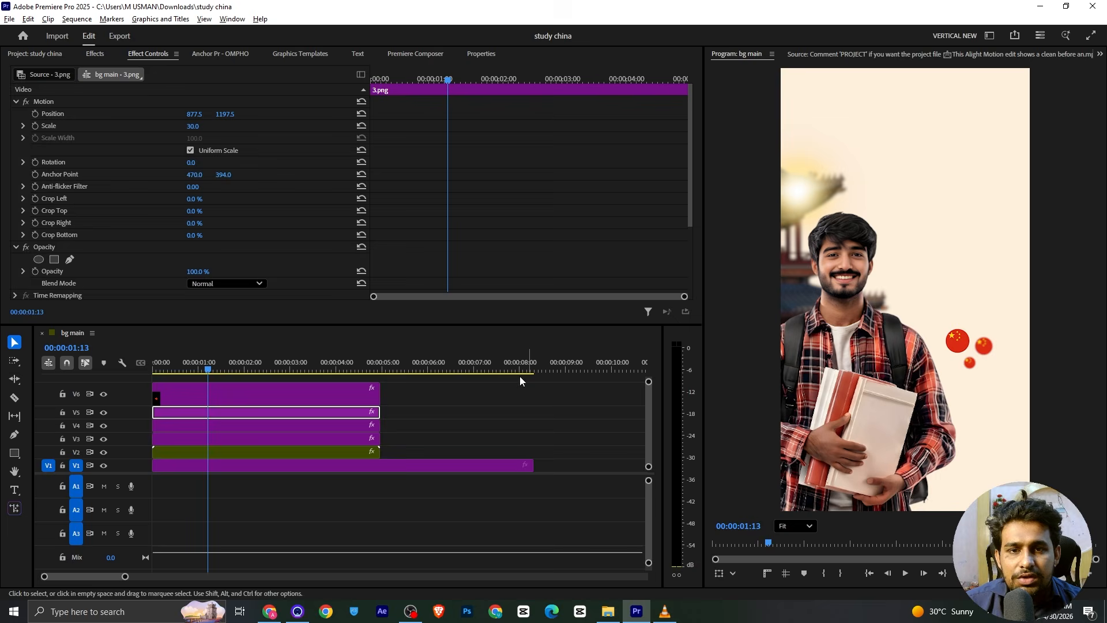
left_click(63, 54)
left_click_drag(389, 215, 161, 378)
left_click(164, 54)
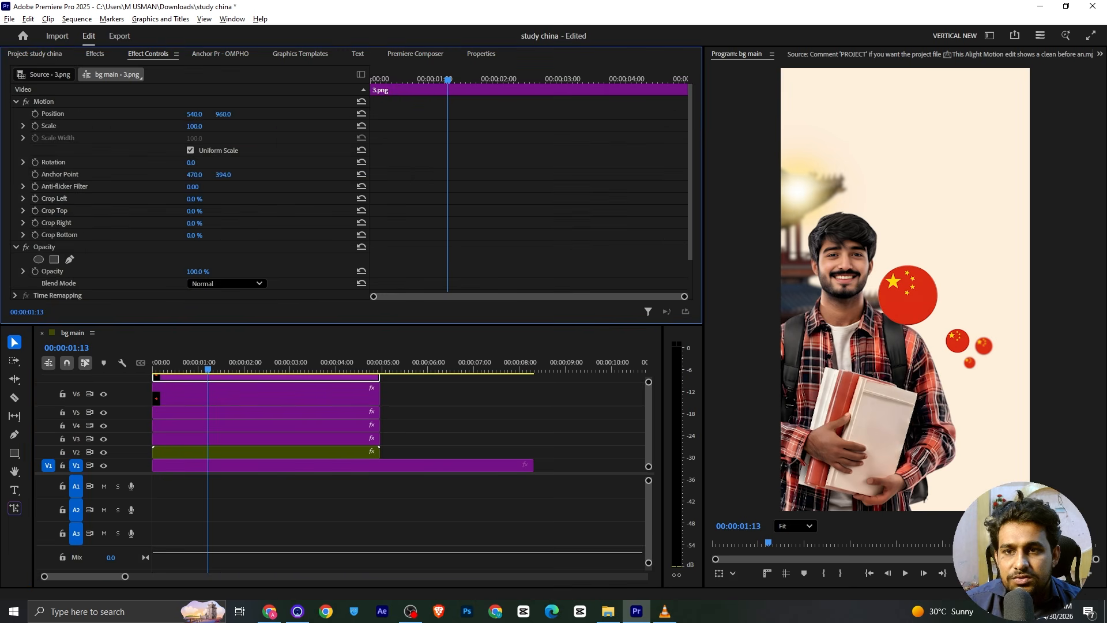
Scale the V7 flag to 200, move it to about X 1105, Y 1850 in the frame's lower corner, and rotate it 208°.
left_click_drag(195, 125, 252, 125)
double_click(924, 299)
left_click_drag(899, 328, 1067, 573)
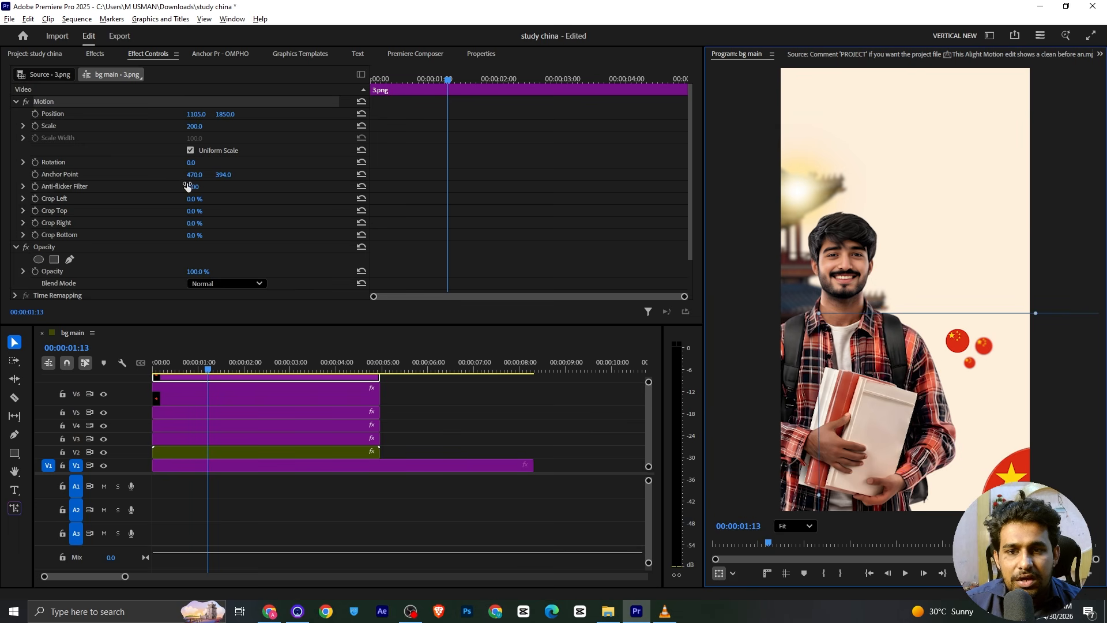
left_click_drag(191, 162, 289, 162)
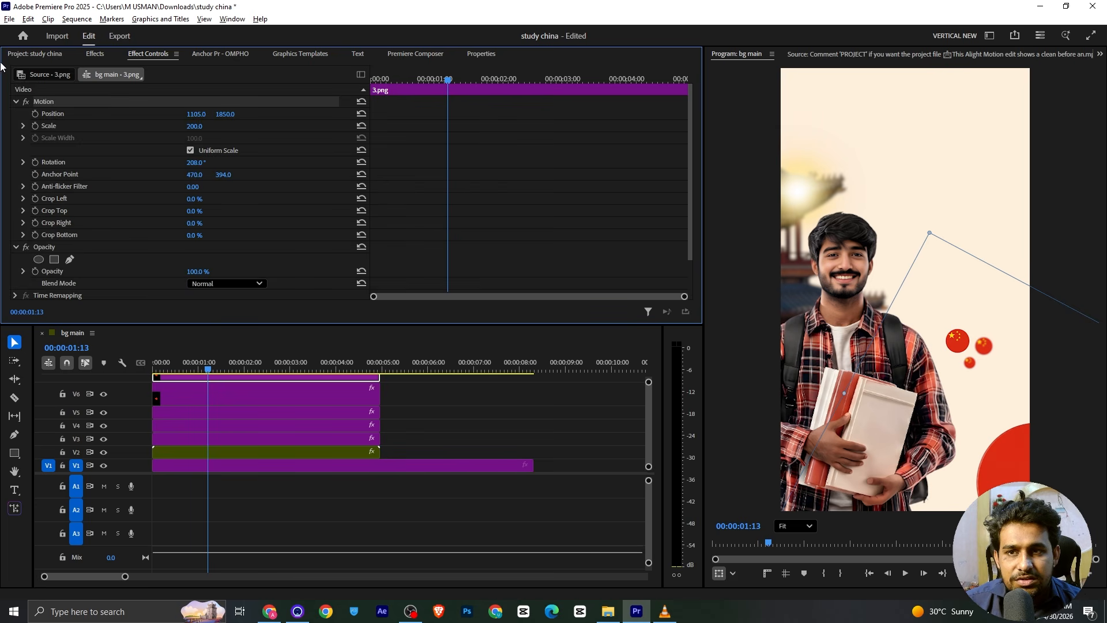
Apply the Gaussian Blur Preset to the large V7 flag, set its blurriness to 40, and save.
left_click(91, 56)
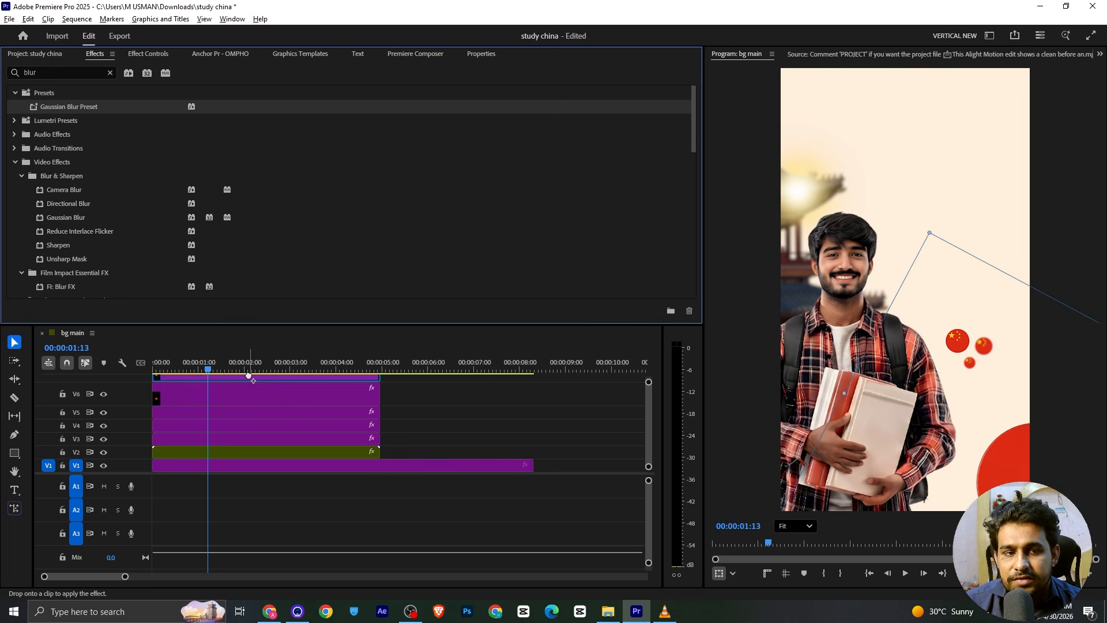
left_click(148, 53)
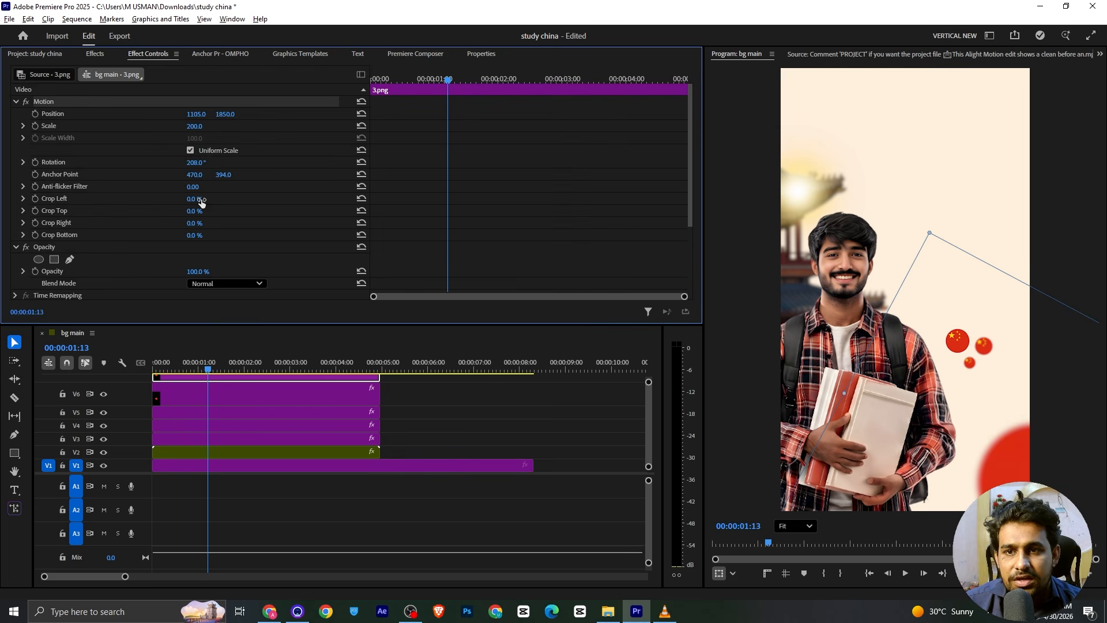
scroll(173, 242, "down", 5)
left_click_drag(193, 231, 202, 232)
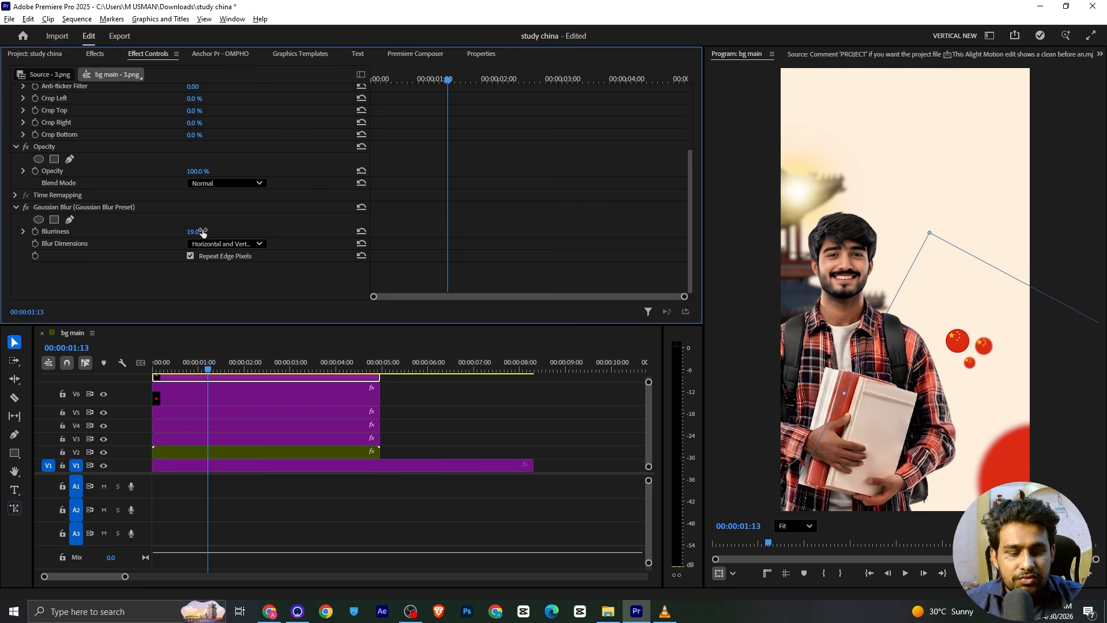
left_click(201, 232)
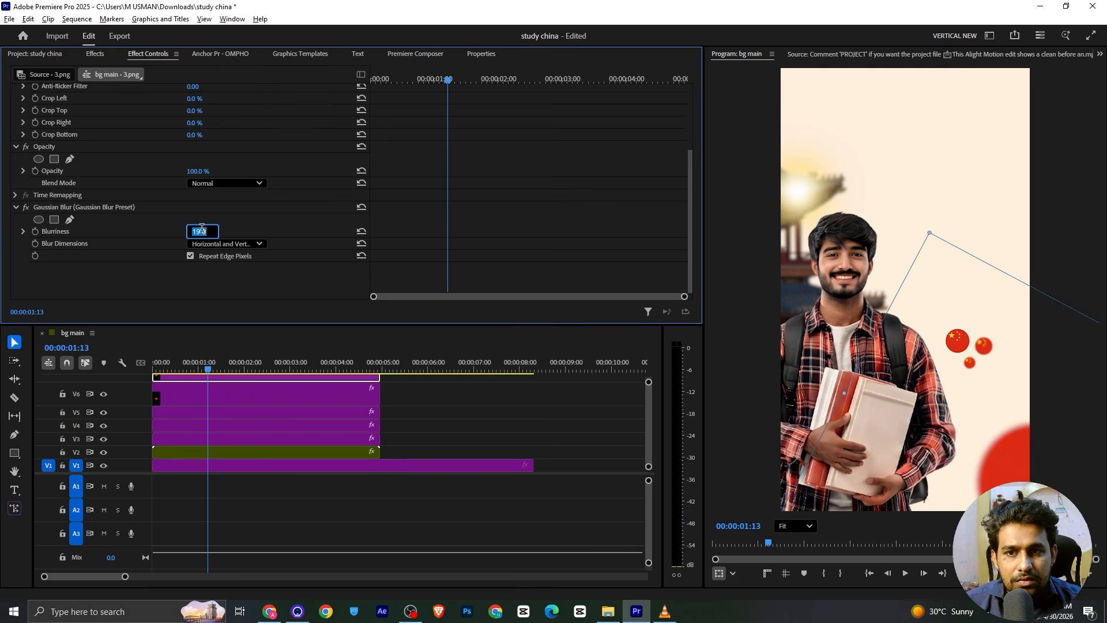
type("50")
key("Return")
left_click(199, 231)
type("40")
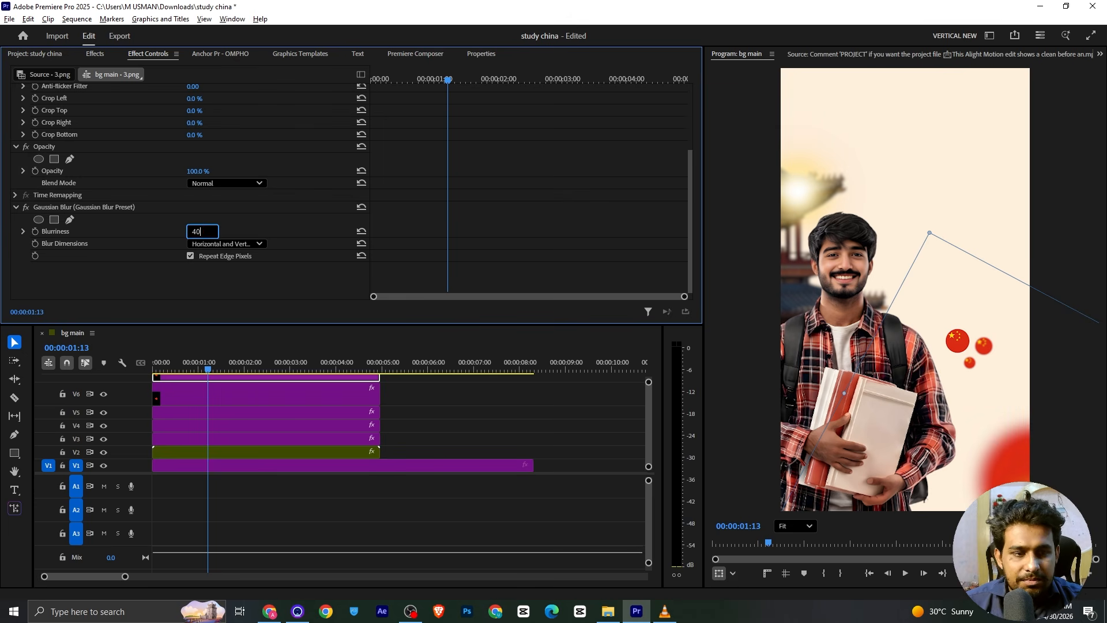
key("Return")
key("ctrl+s")
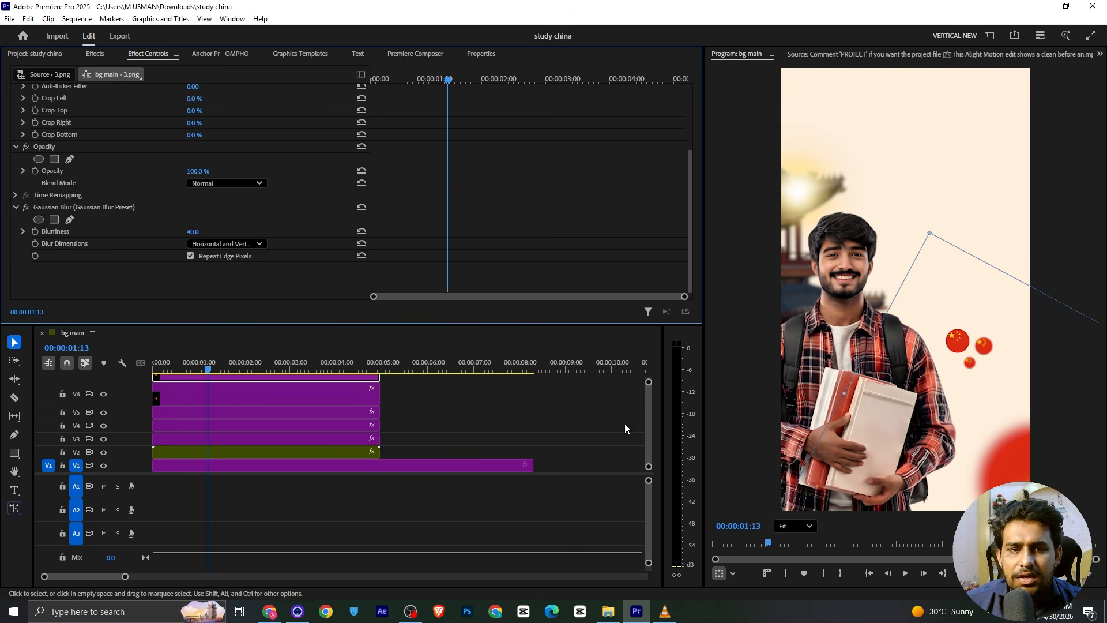
Check the title text and its animation in the reference video.
left_click_drag(649, 385, 650, 382)
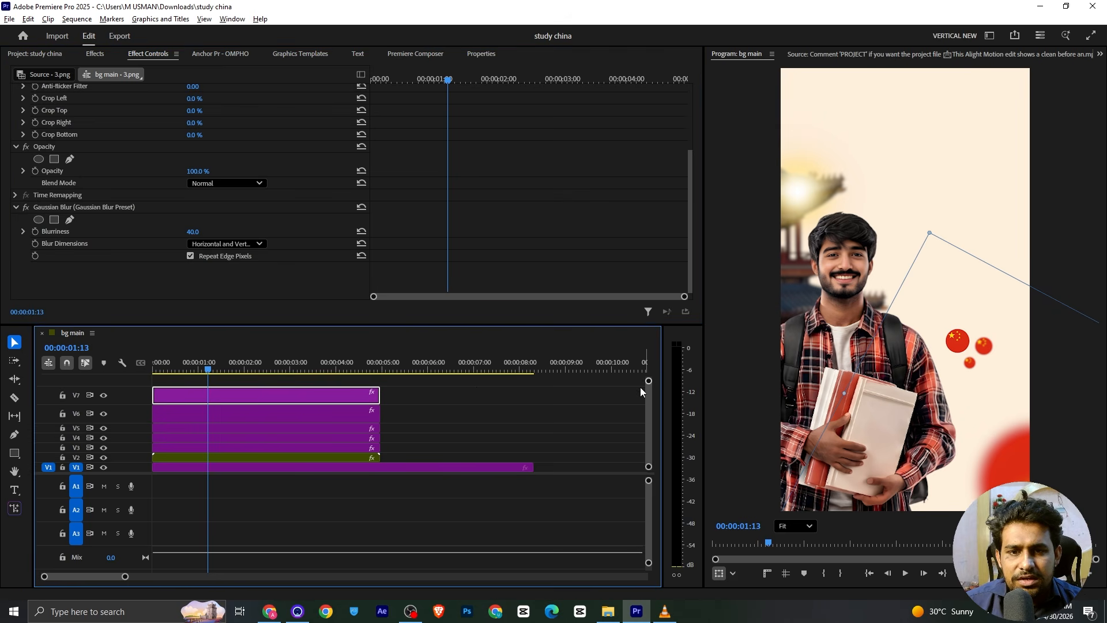
left_click(476, 392)
key("alt+Tab")
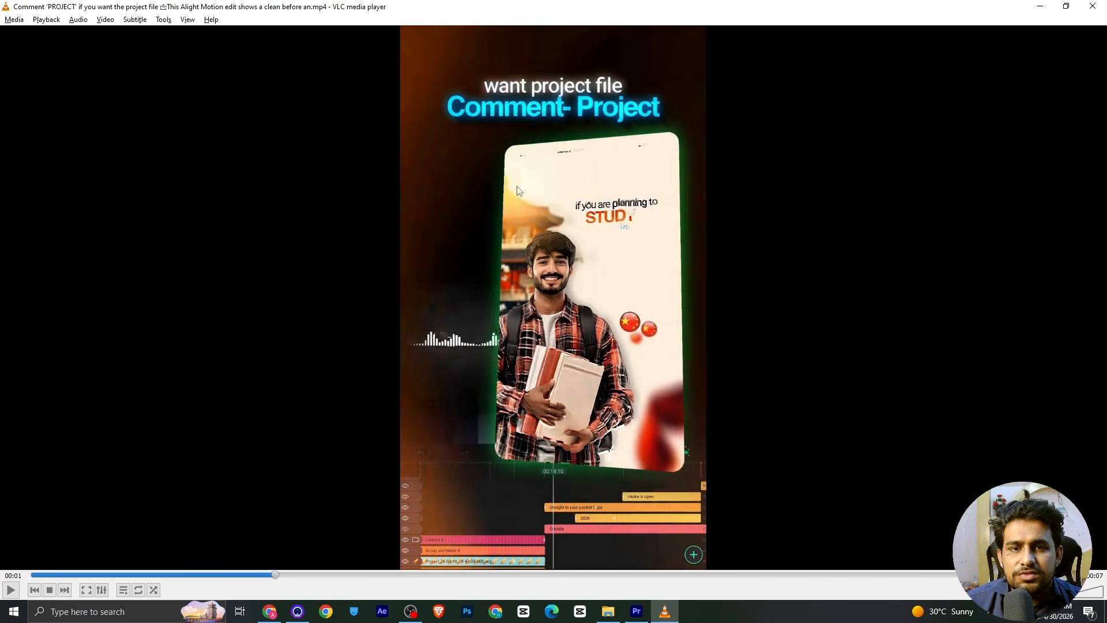
left_click_drag(194, 575, 312, 600)
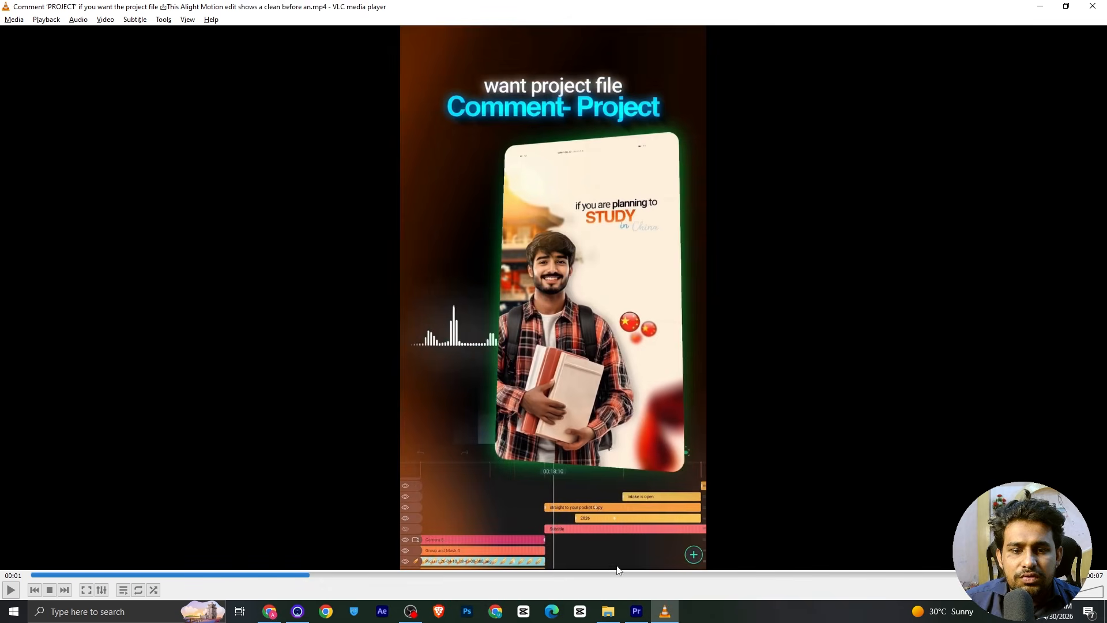
key("alt+Tab")
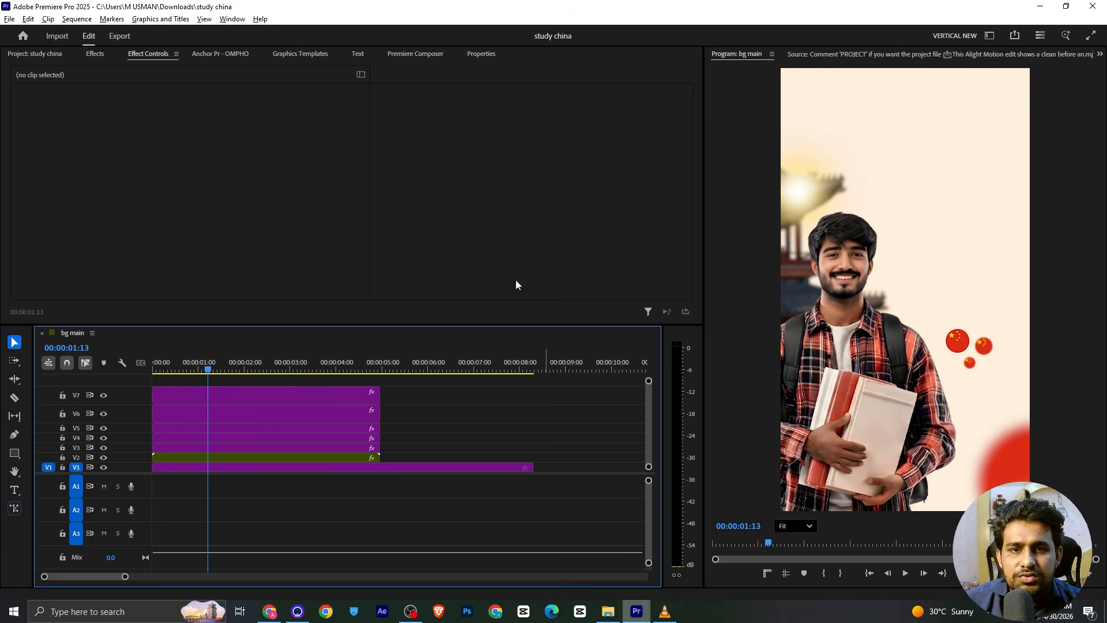
Filter the graphics templates to the text preset folder, place the Untitled template on V8 near the sequence start, and accept the font substitution.
left_click(279, 52)
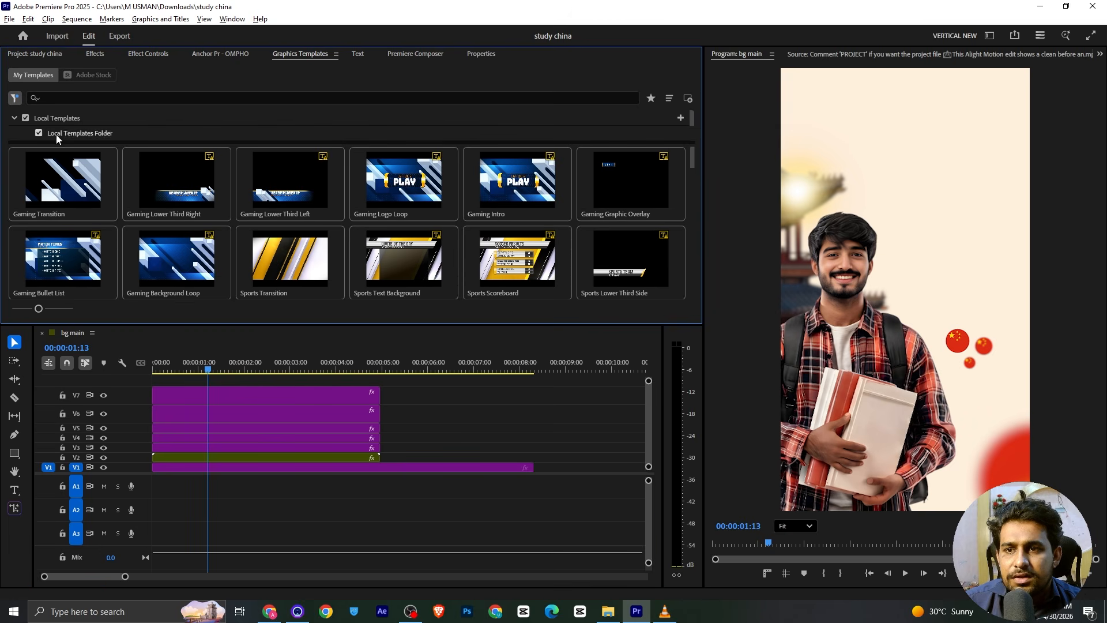
left_click_drag(79, 142, 82, 172)
left_click(39, 133)
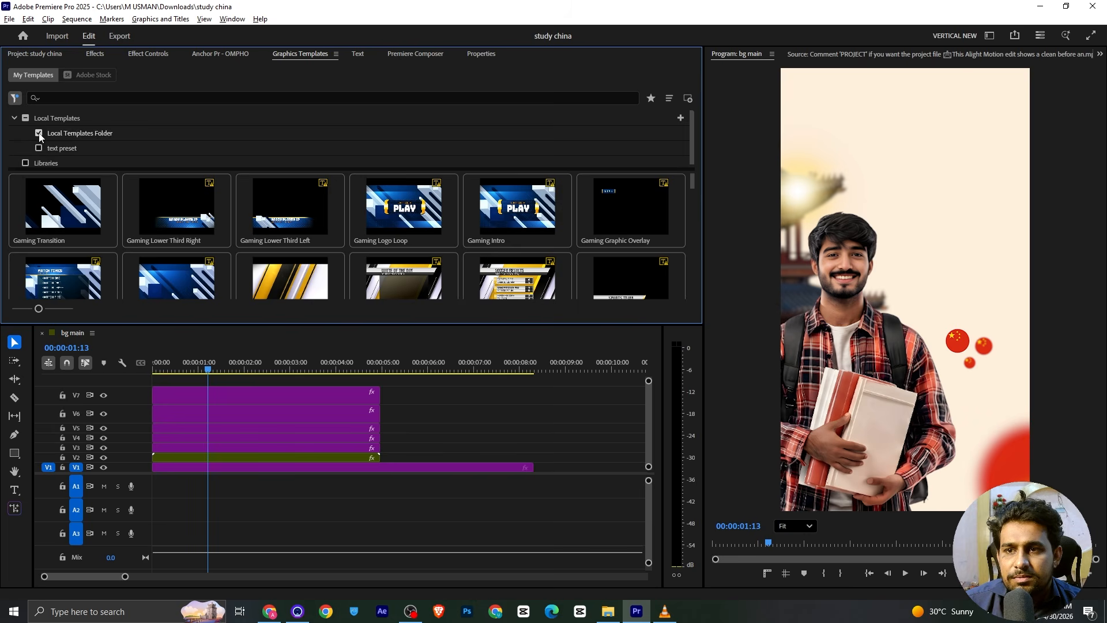
left_click_drag(79, 254, 185, 375)
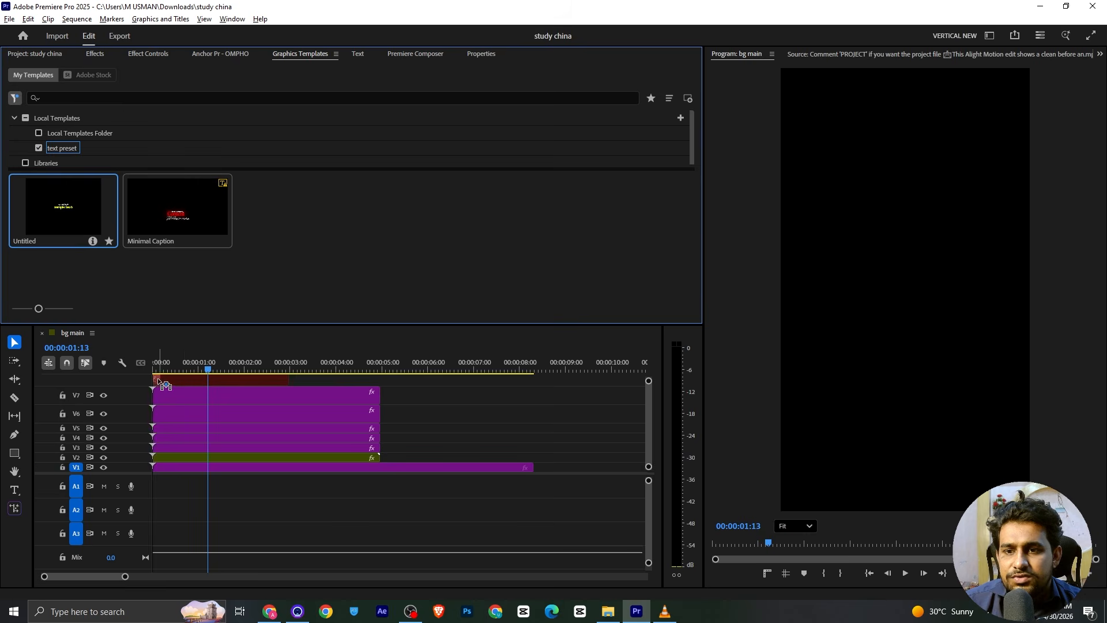
key("alt+Tab")
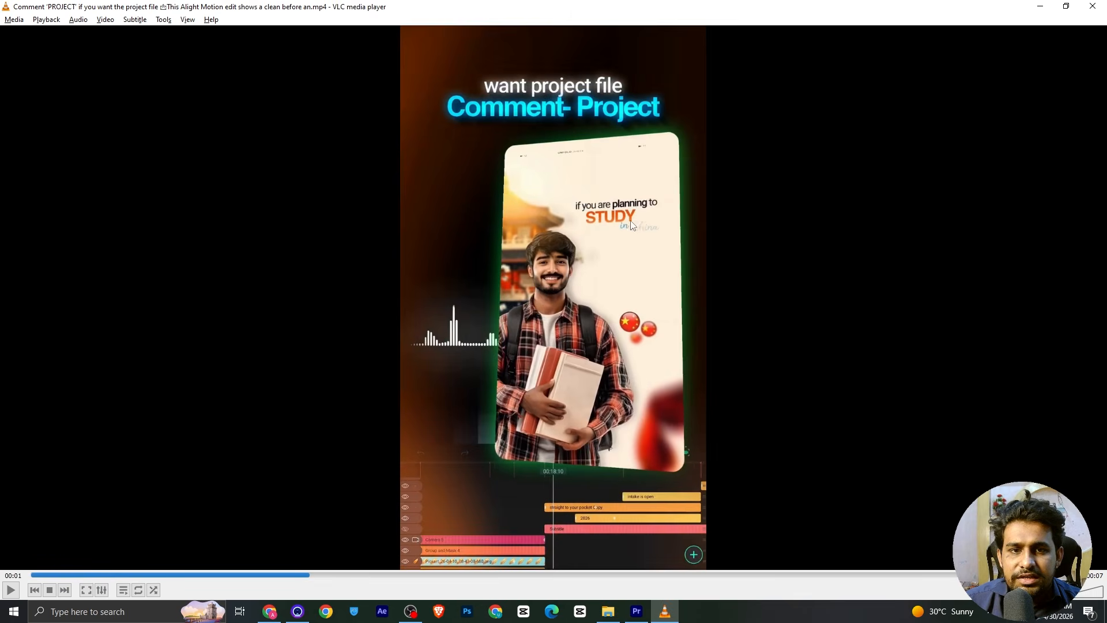
key("alt+Tab")
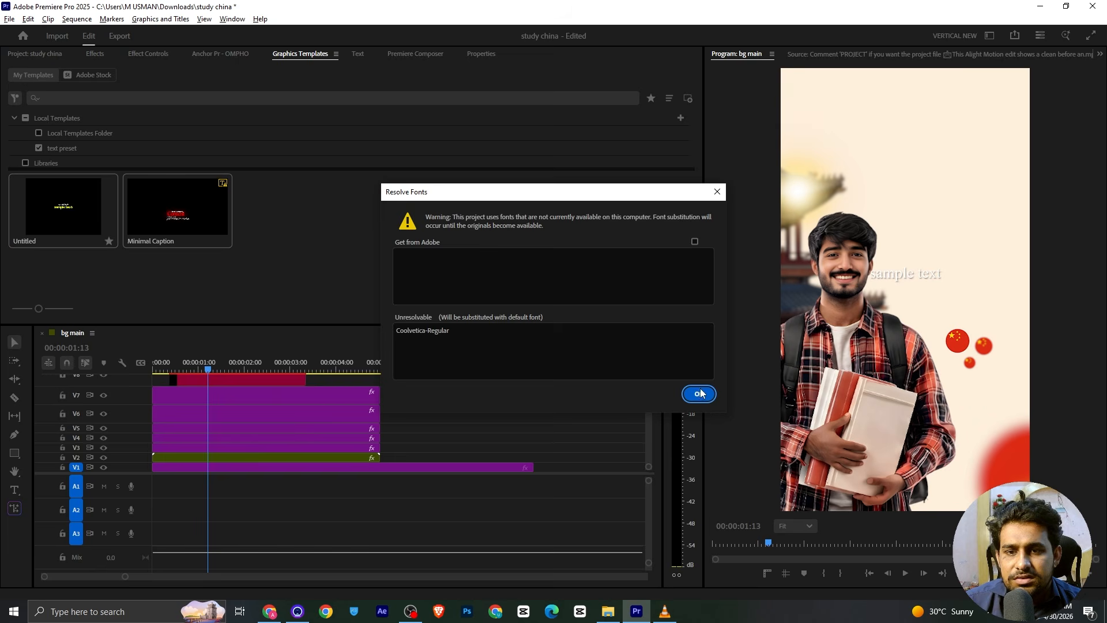
left_click(699, 393)
Clear the second text line of the V8 title template, previewing it at 00:00:01:52.
left_click(239, 371)
left_click(239, 379)
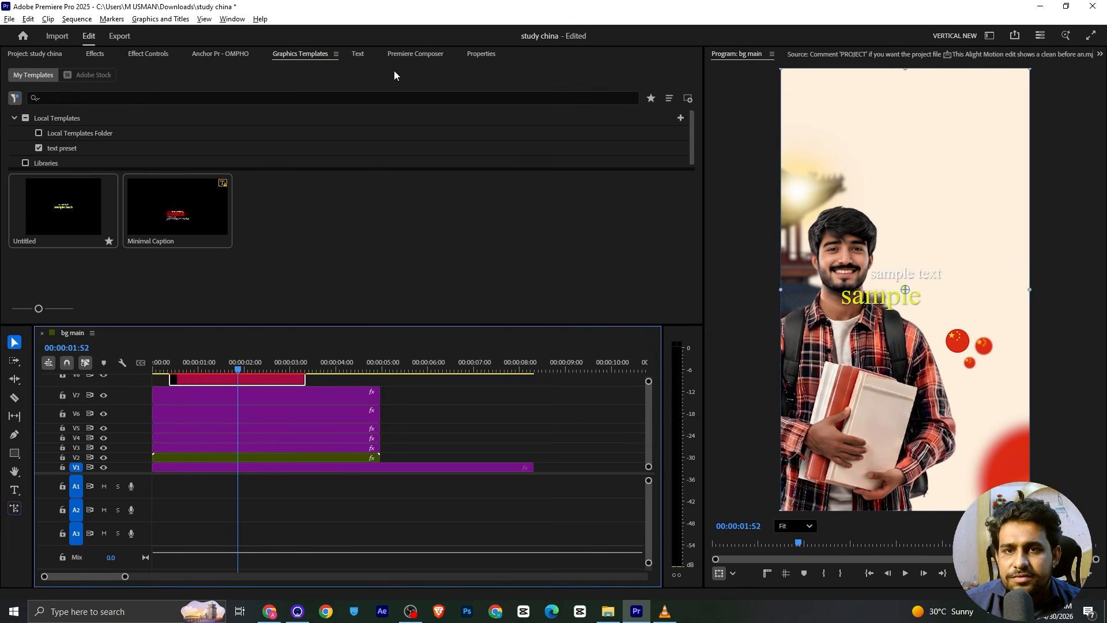
left_click(476, 53)
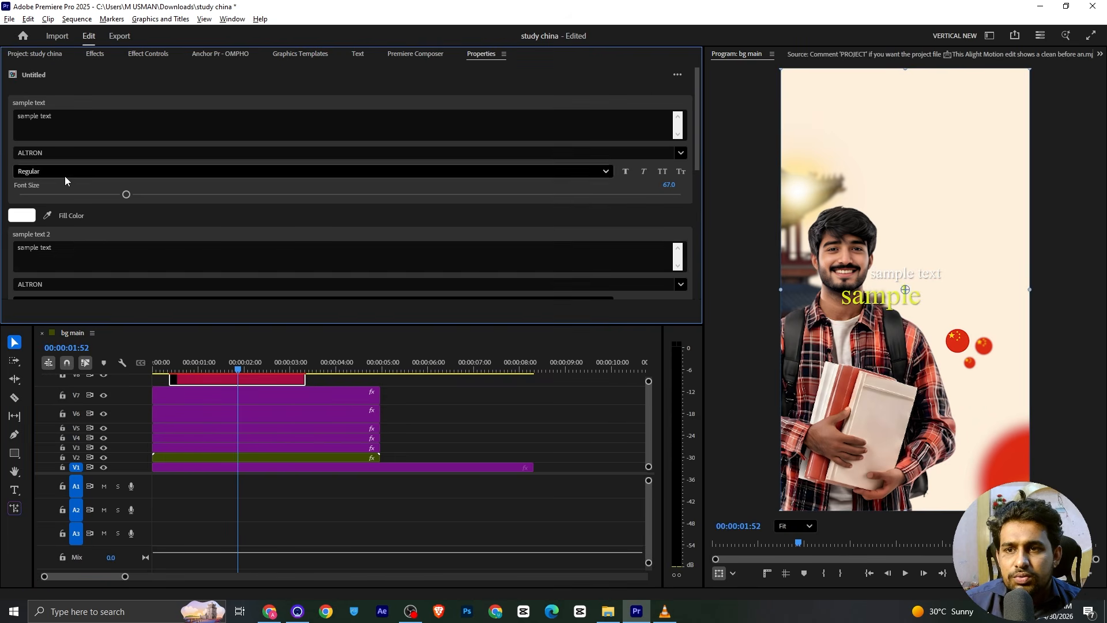
left_click(72, 249)
key("ctrl+a")
key("BackSpace")
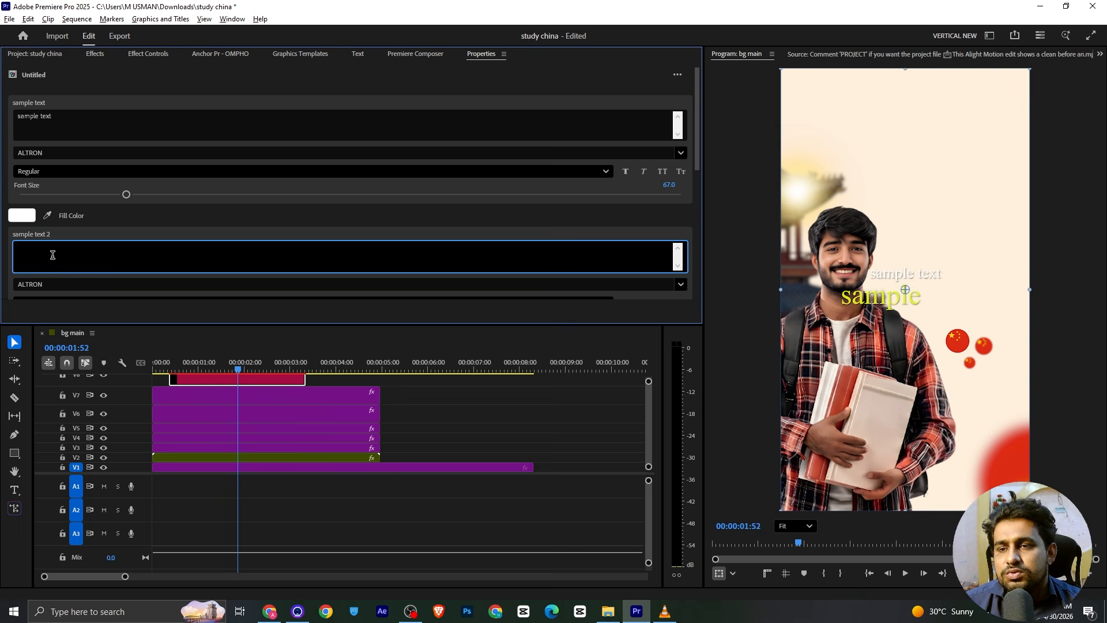
left_click(60, 242)
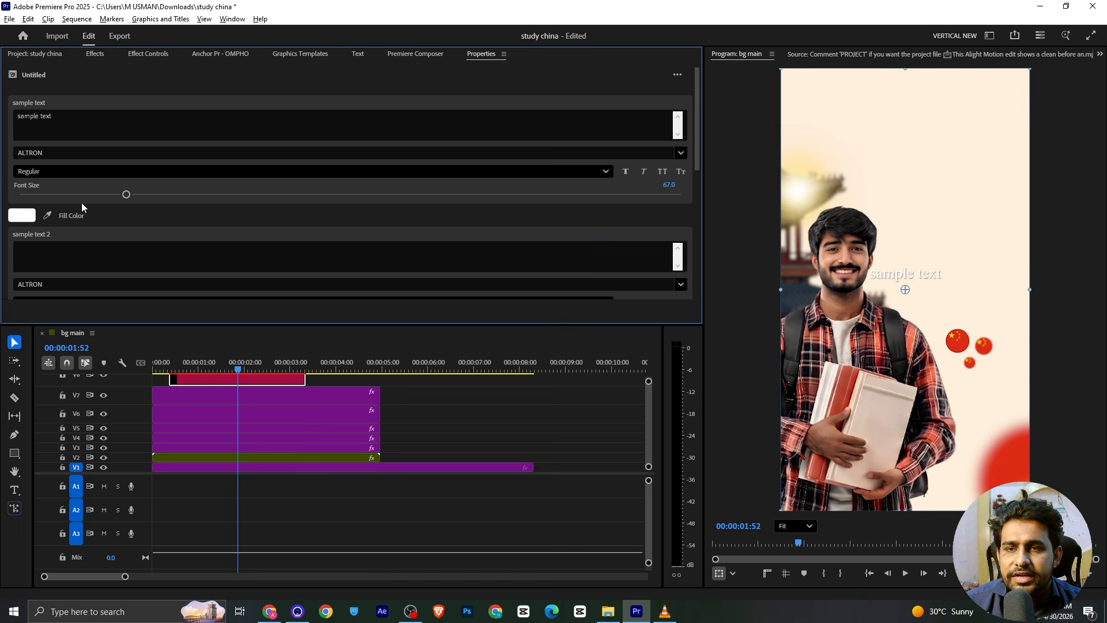
Set the first text line's fill to black (000000) and replace its wording with "if you are planning to", following the reference.
left_click(22, 215)
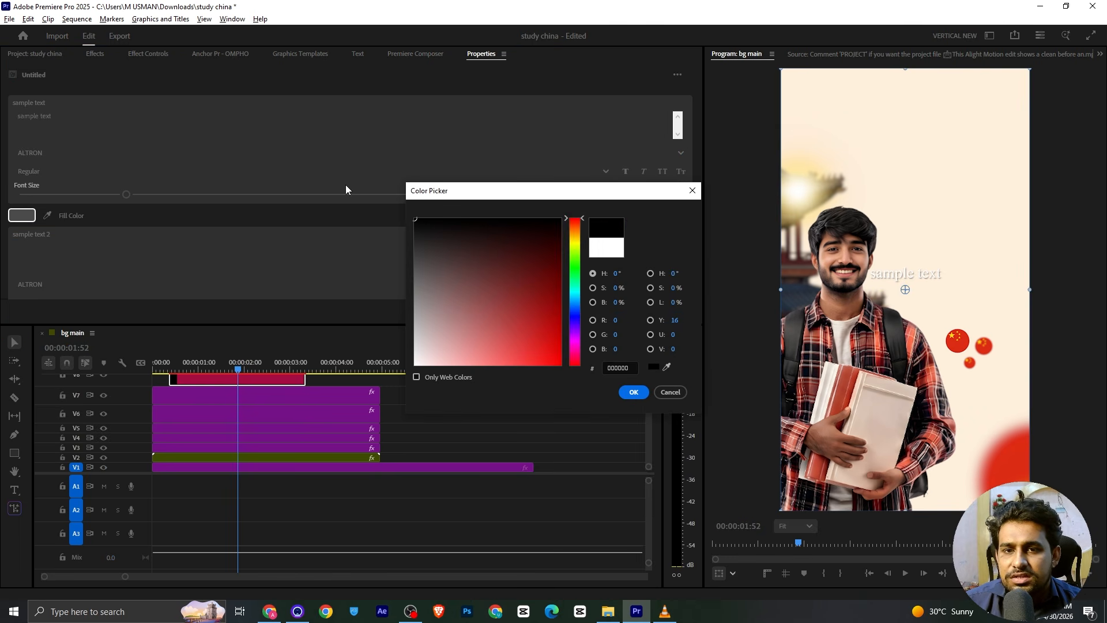
left_click(633, 392)
left_click(109, 117)
key("ctrl+a")
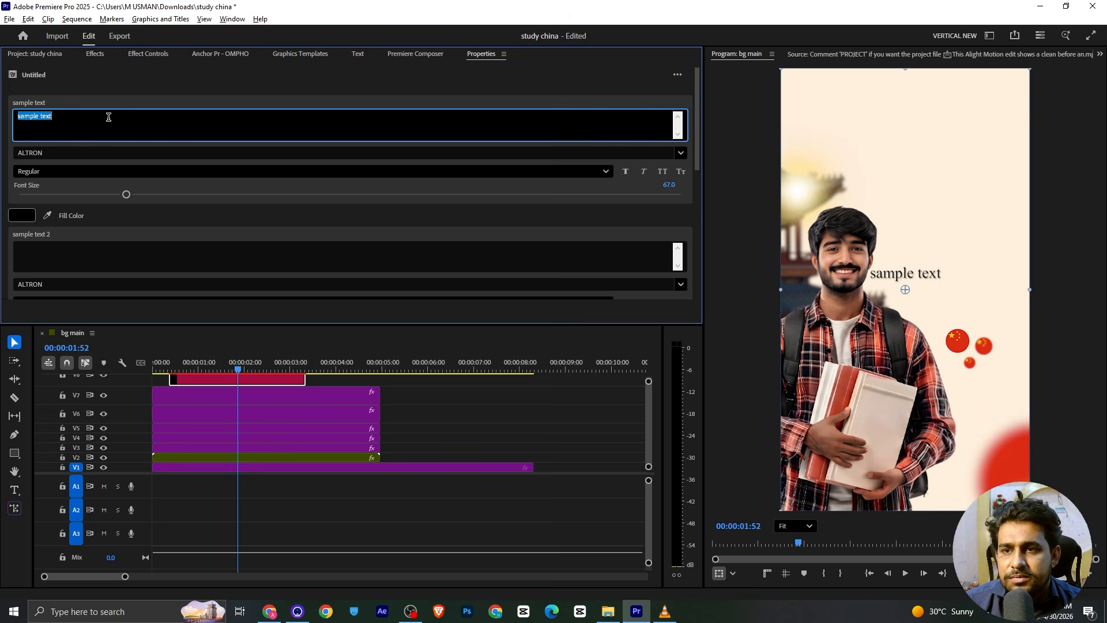
key("alt+Tab")
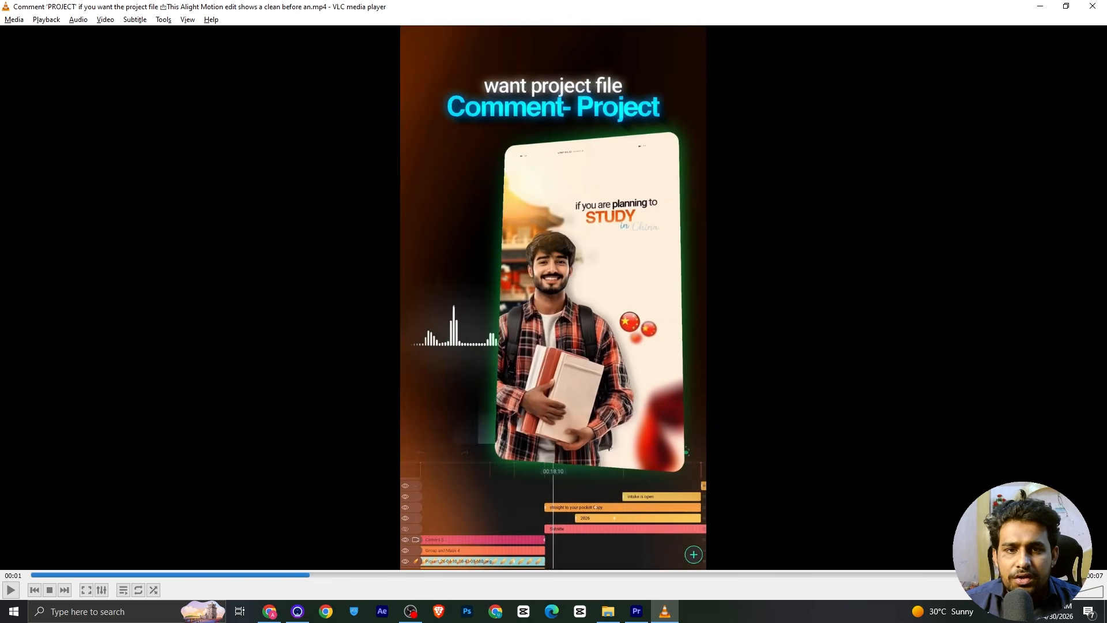
key("alt+Tab")
type("if")
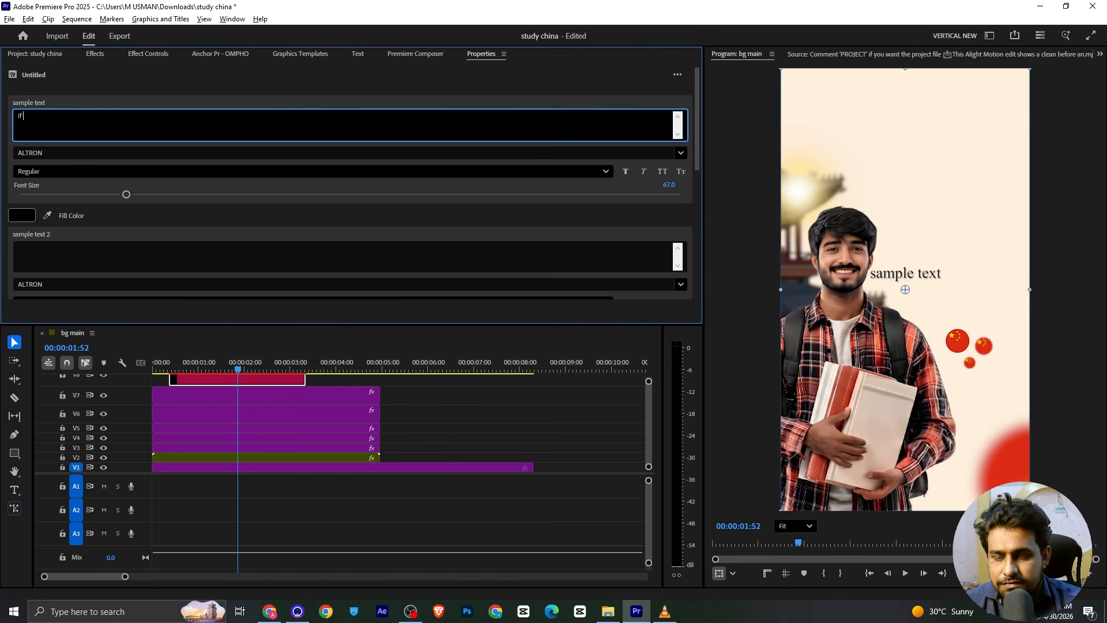
type(" you are planning to")
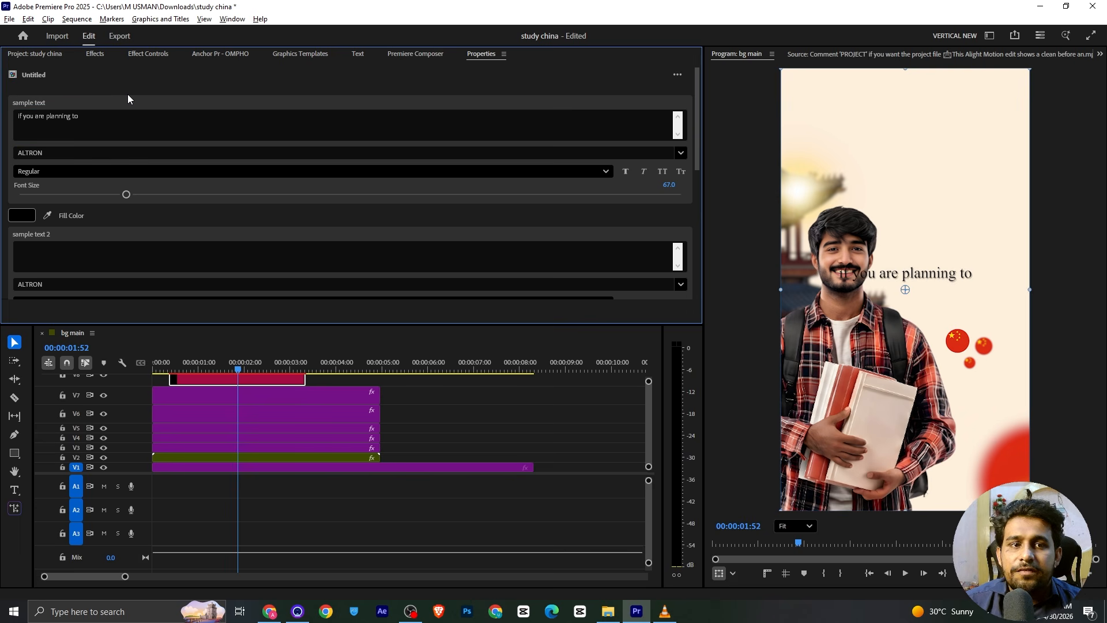
Set the first text line's font to Helvetica Now Display Bold.
left_click(69, 153)
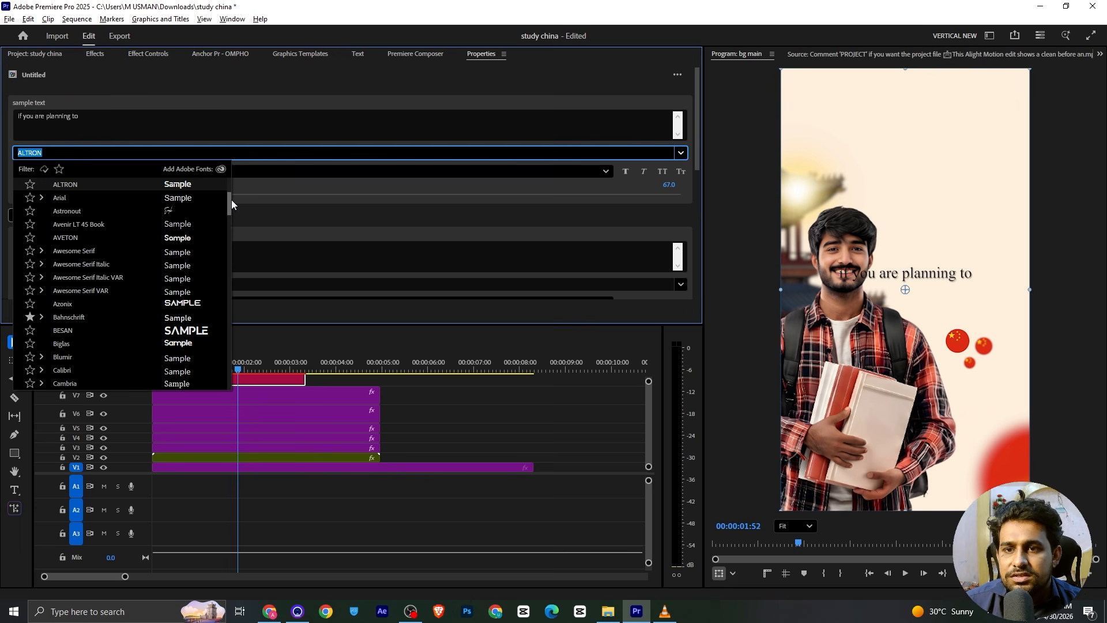
scroll(229, 200, "up", 3)
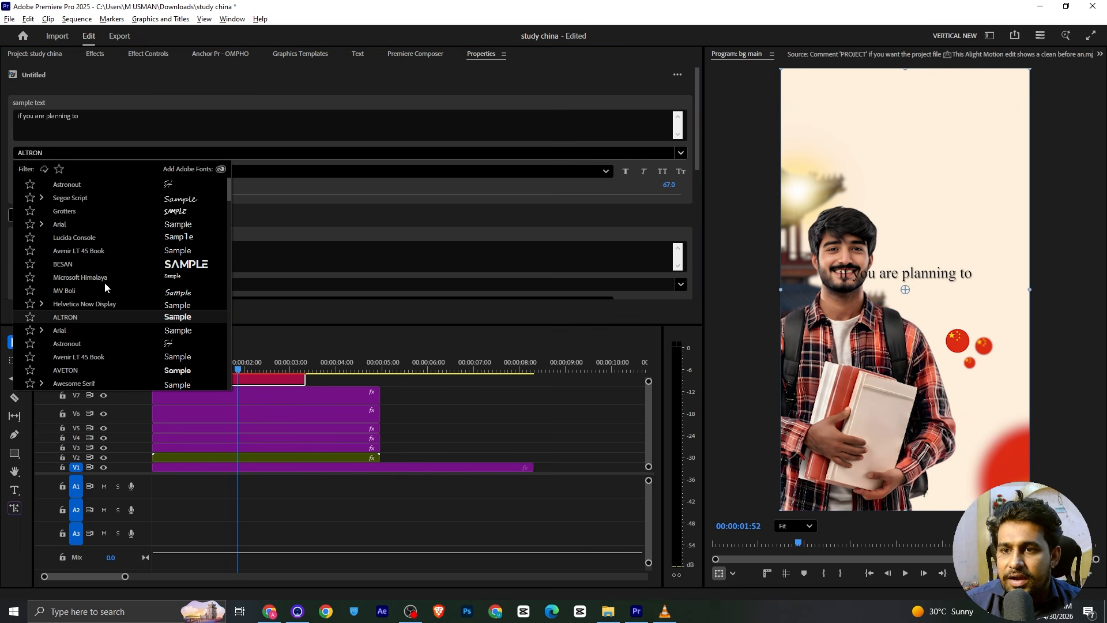
left_click(45, 303)
scroll(92, 302, "down", 1)
scroll(91, 318, "down", 3)
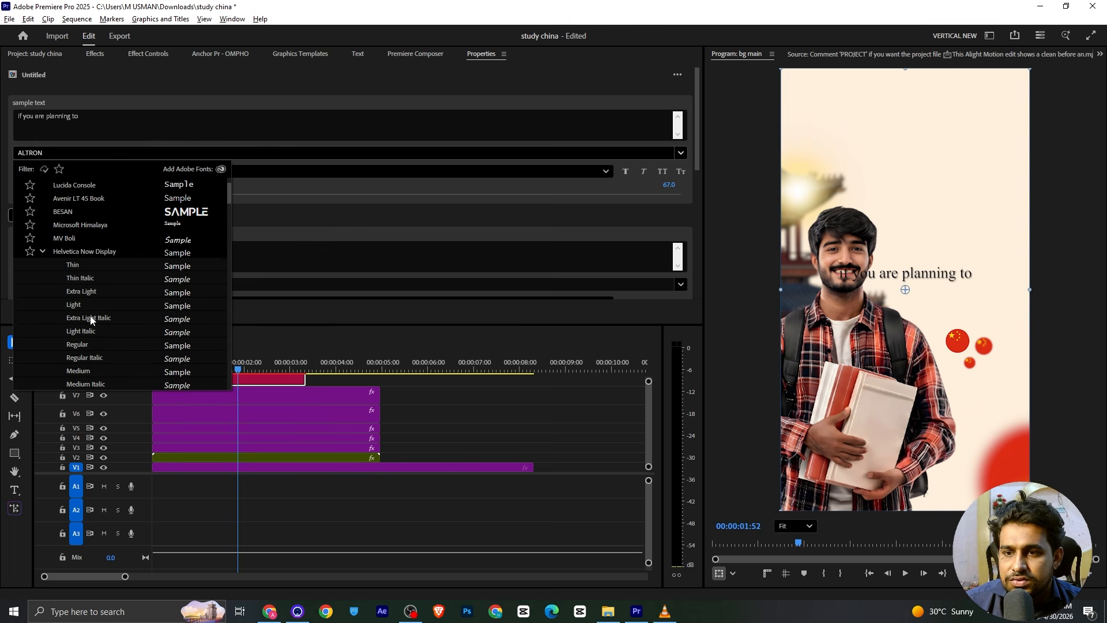
scroll(92, 320, "down", 1)
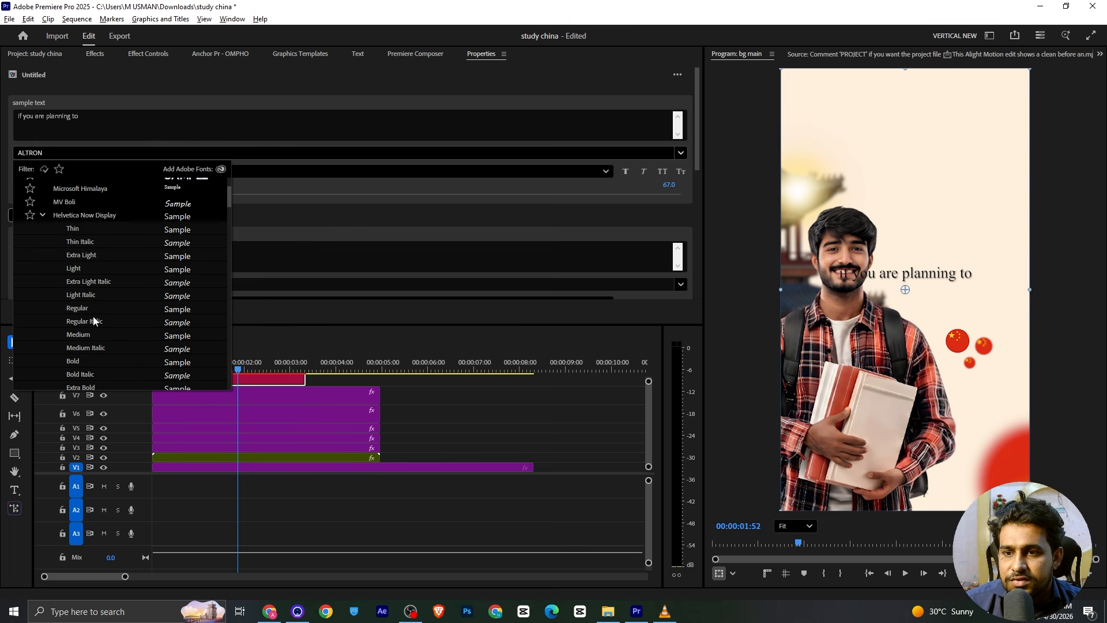
left_click(80, 360)
Reduce the title's font size to 54.2 and place it above and beside the student's head, comparing it with the reference.
left_click_drag(897, 325, 932, 217)
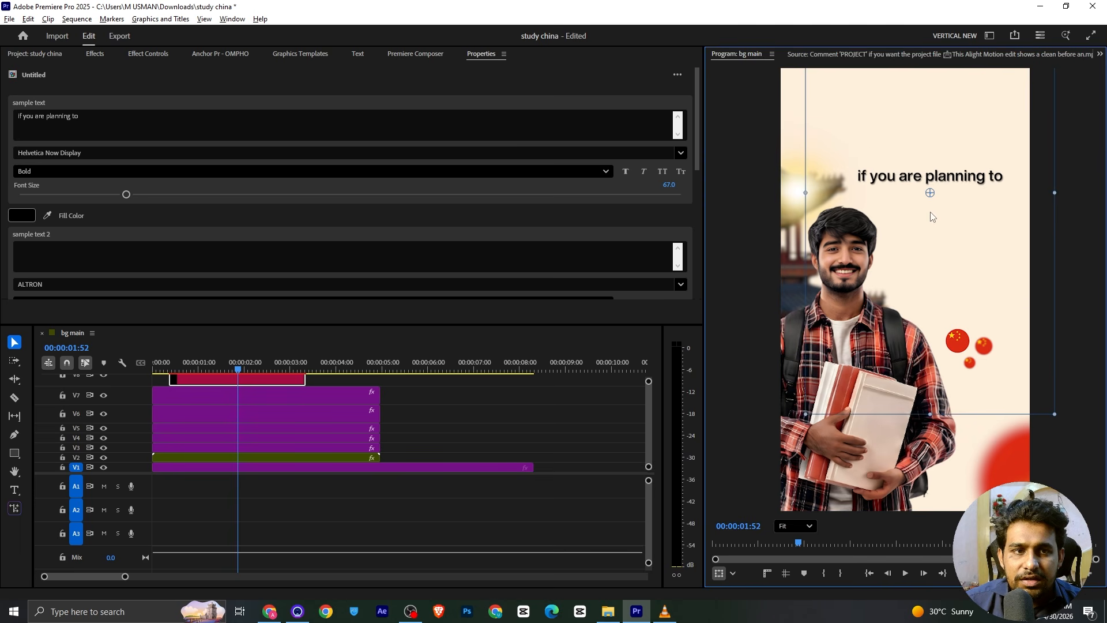
left_click_drag(123, 195, 105, 196)
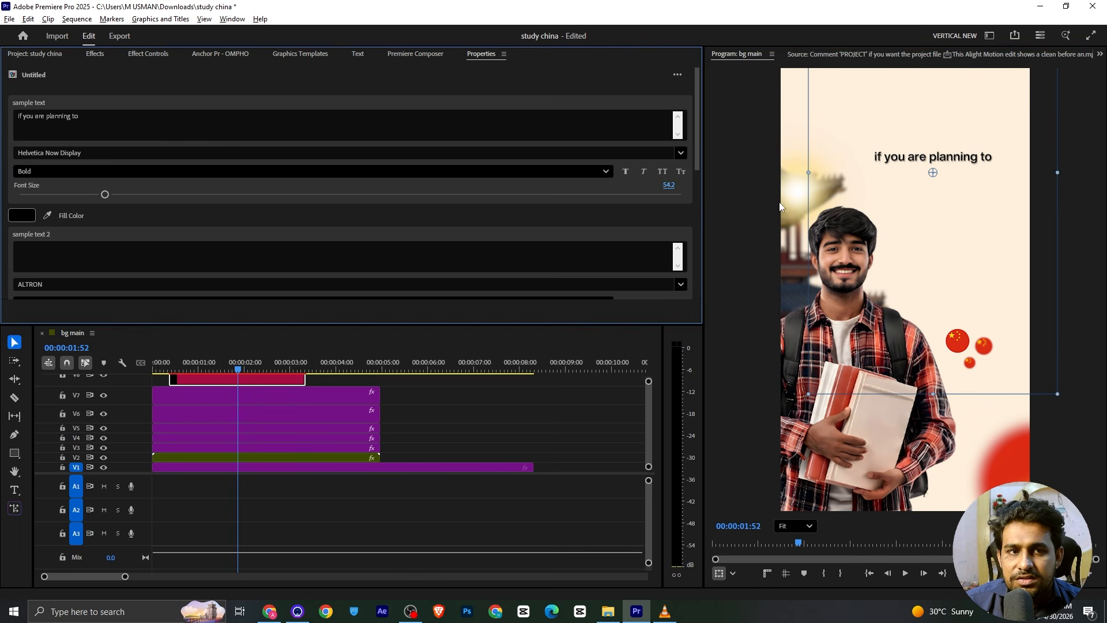
key("alt+Tab")
key("alt+Tab")
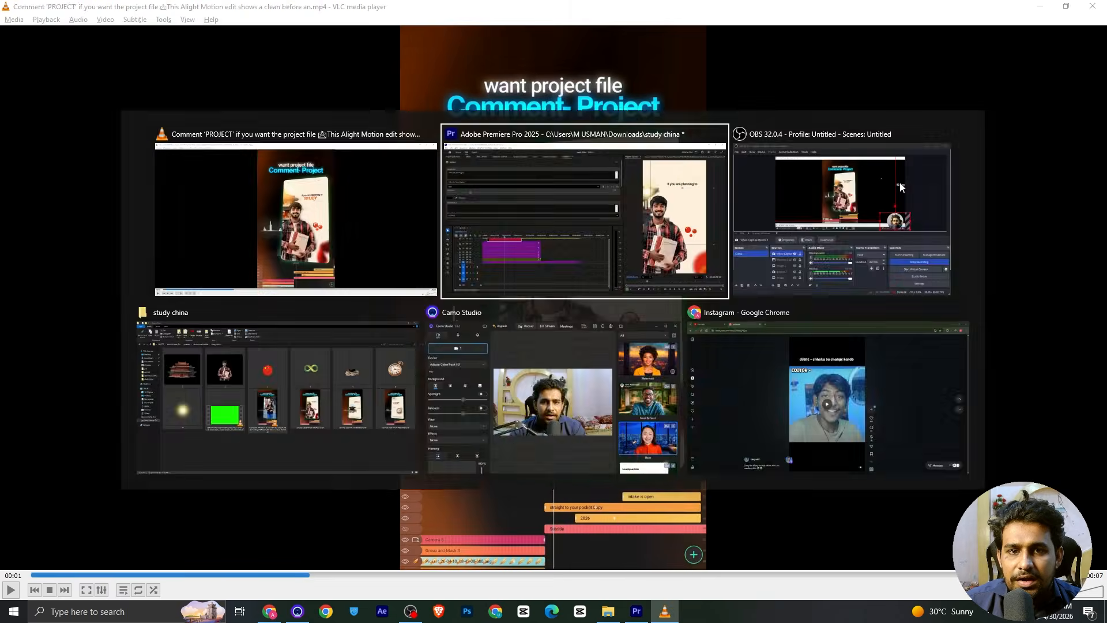
left_click_drag(905, 182, 912, 185)
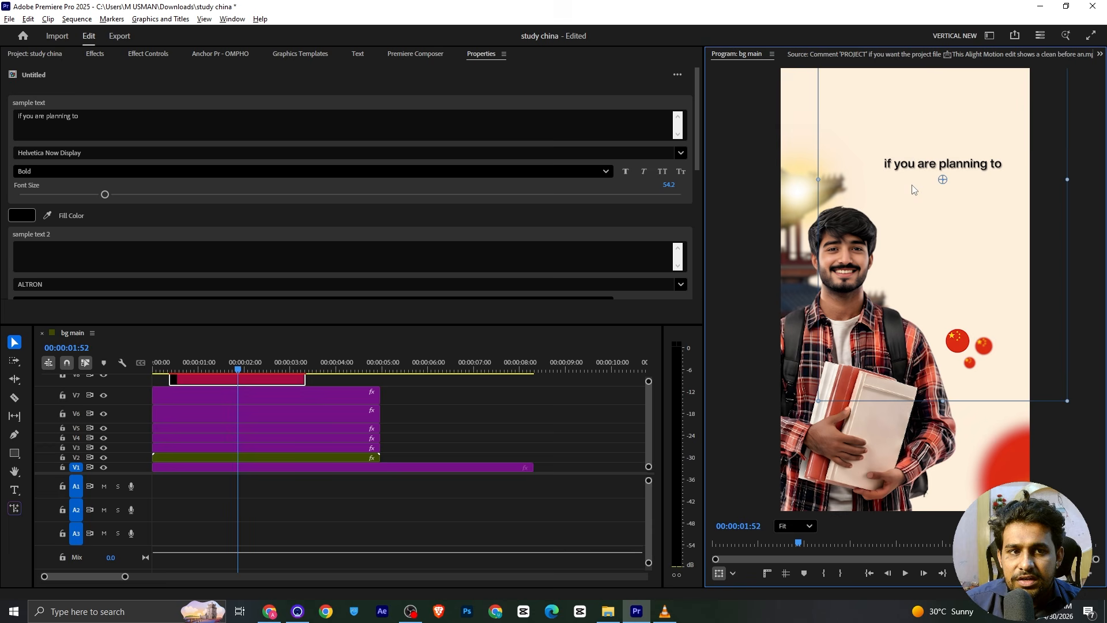
Place a Fade Characters text preset from Premiere Composer's Starter Pack on V9, starting with the V8 title.
left_click(584, 376)
left_click(415, 54)
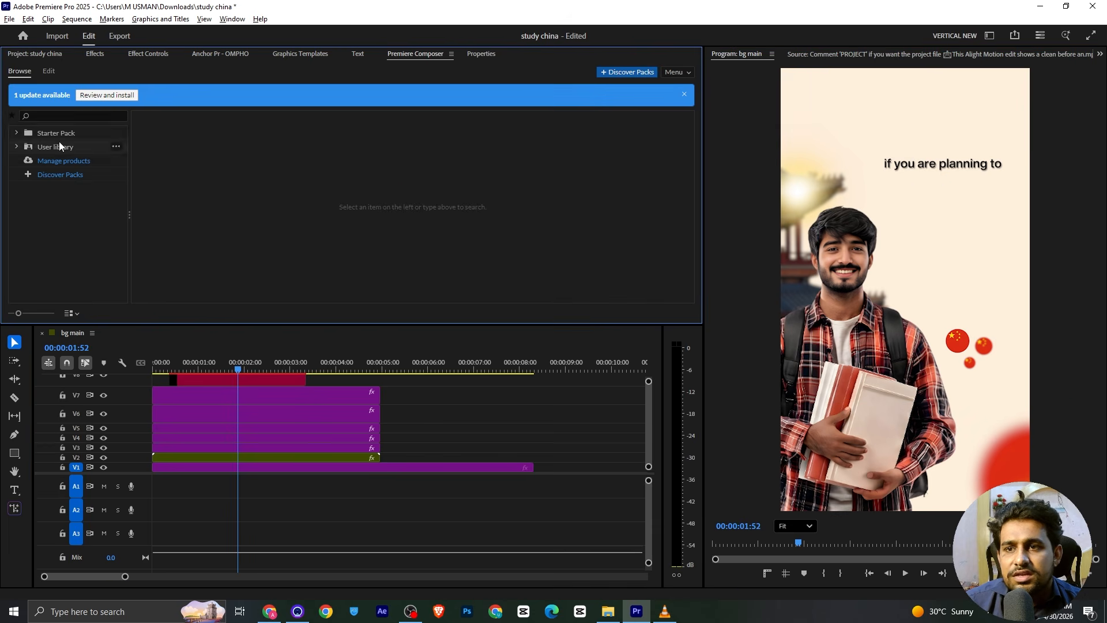
left_click(25, 136)
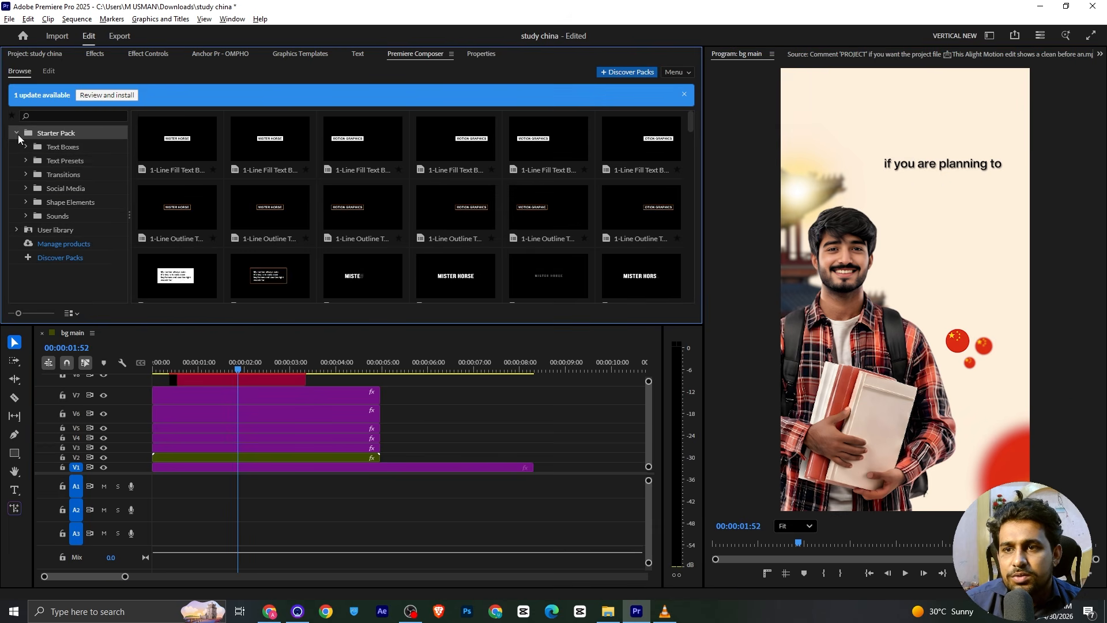
left_click(50, 159)
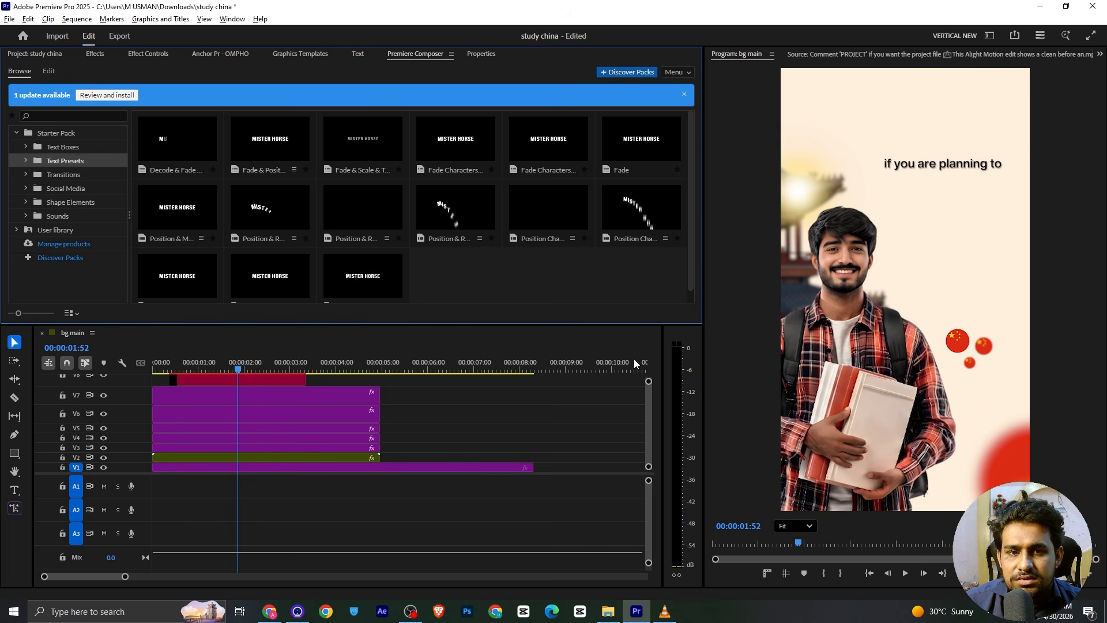
left_click(646, 379)
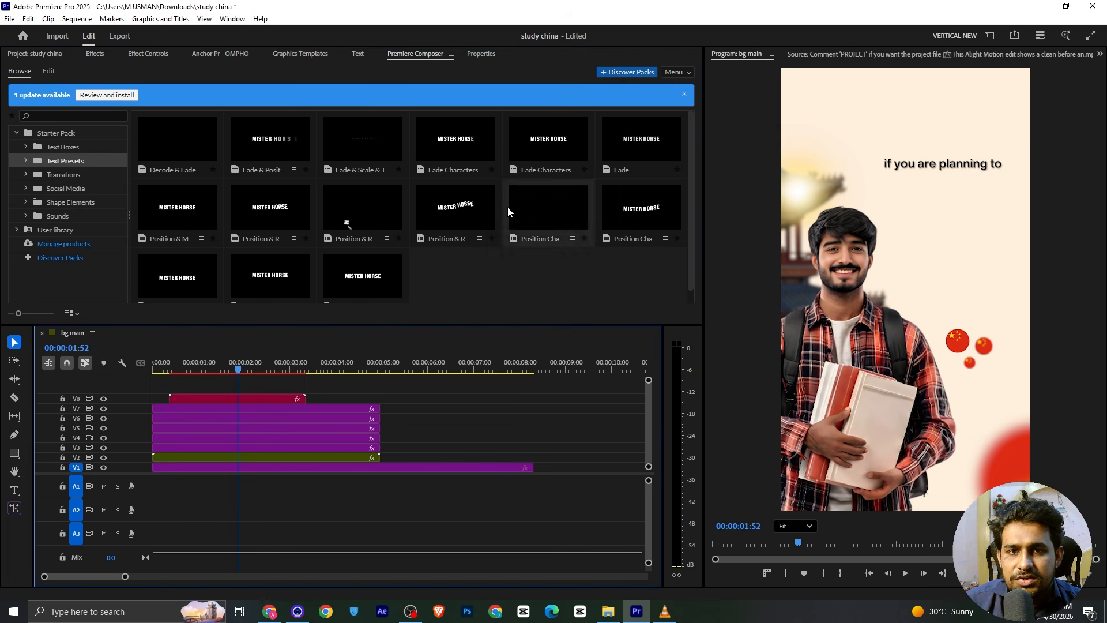
left_click_drag(547, 141, 210, 359)
Disable Animation Out for the V9 MISTER HORSE text and preview the clip up to 00:00:02:31.
left_click(190, 363)
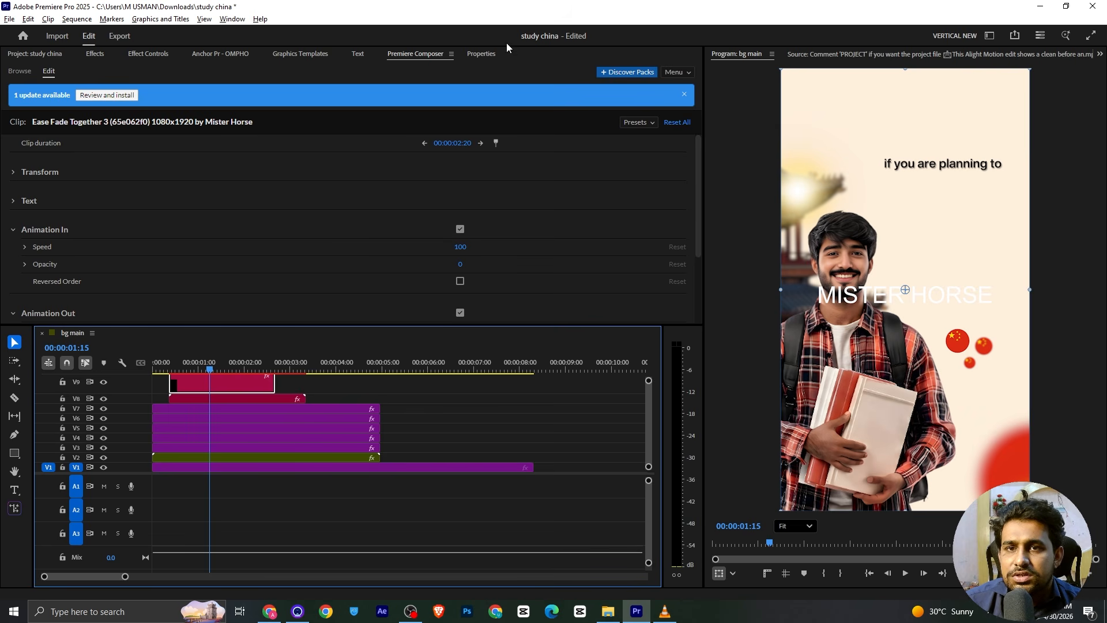
scroll(168, 171, "down", 3)
scroll(184, 179, "up", 3)
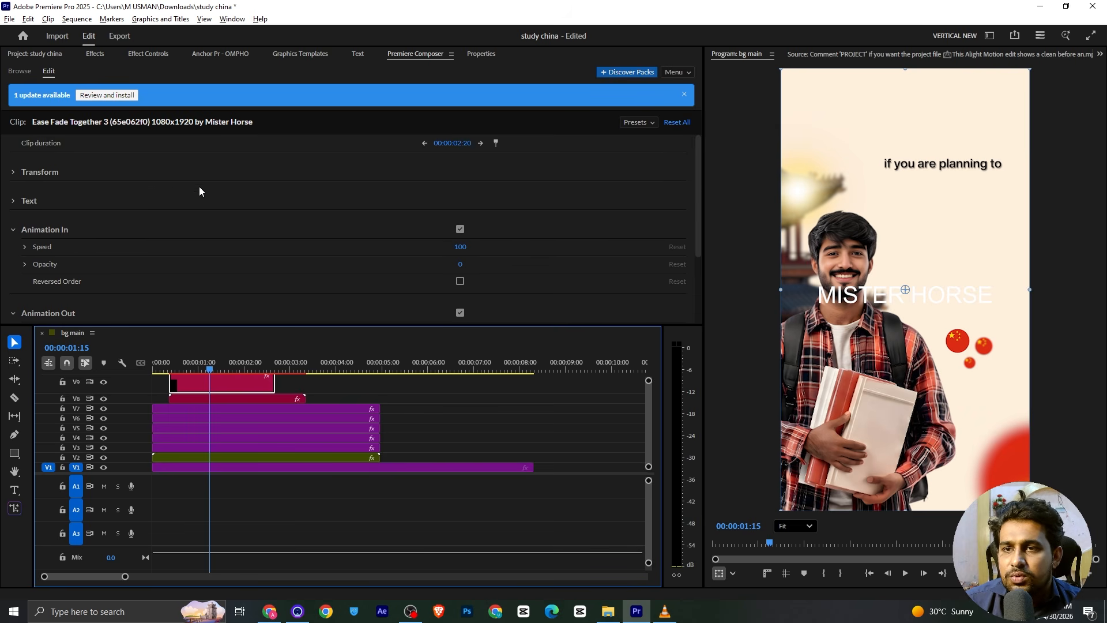
scroll(79, 239, "down", 1)
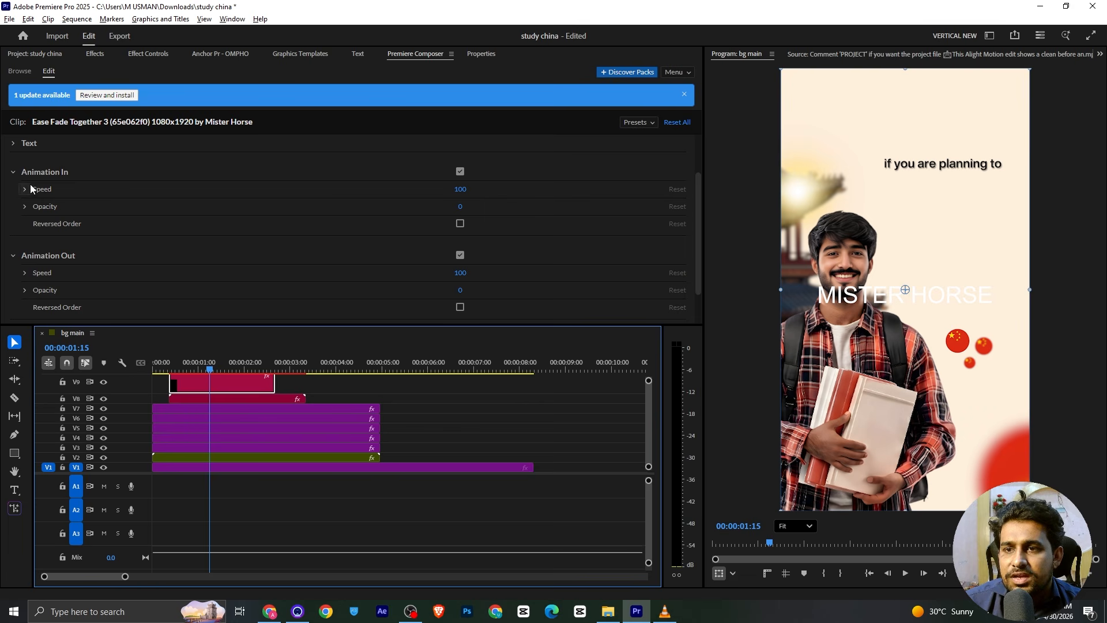
left_click(463, 255)
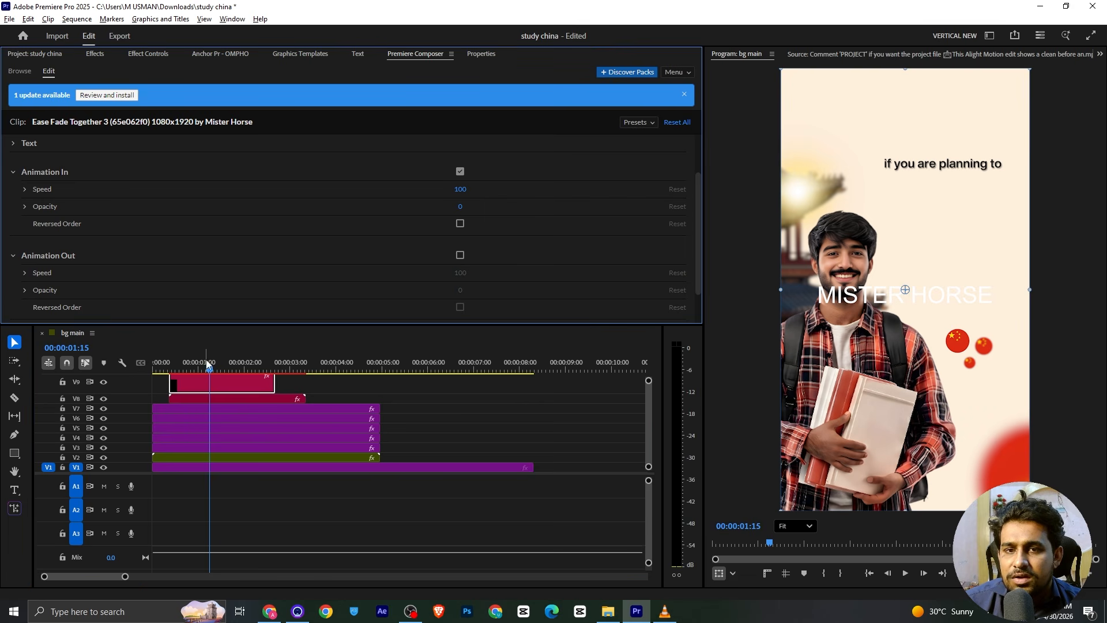
left_click_drag(219, 361, 270, 362)
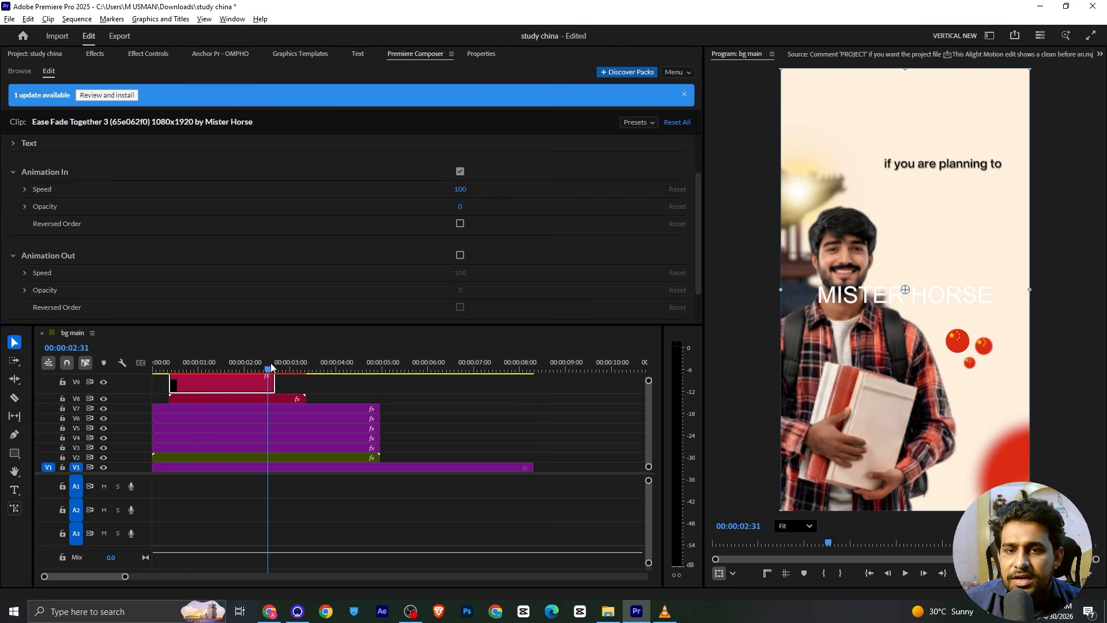
left_click(461, 256)
left_click(461, 255)
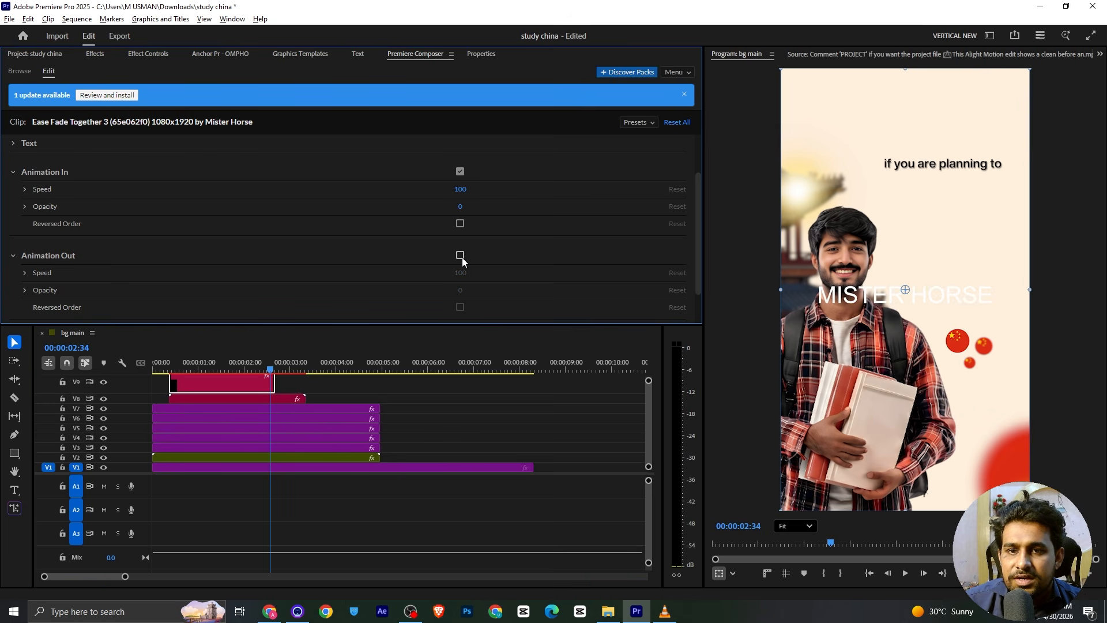
left_click_drag(268, 362, 228, 362)
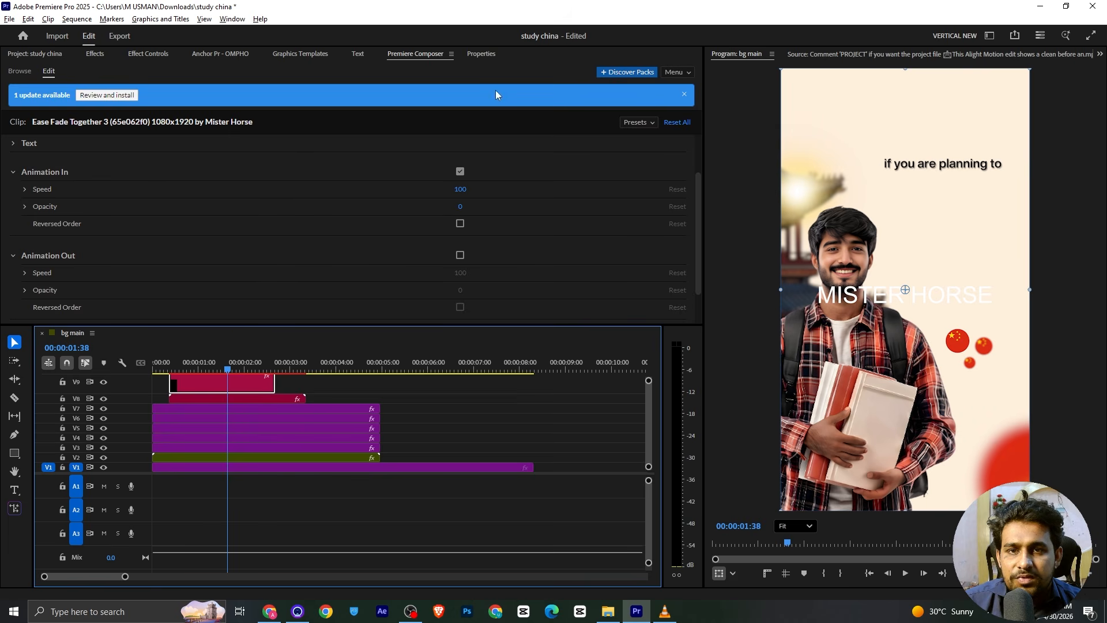
Sample the orange of the word STUDY in the reference reel as the V9 text's color fill.
left_click(469, 55)
scroll(166, 173, "down", 6)
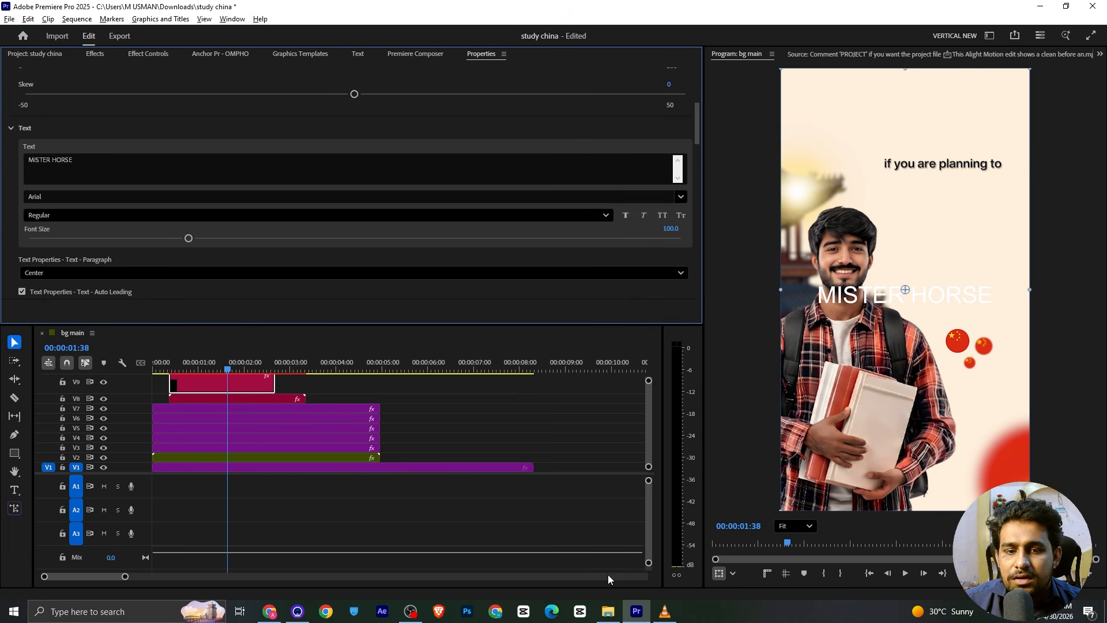
left_click(832, 53)
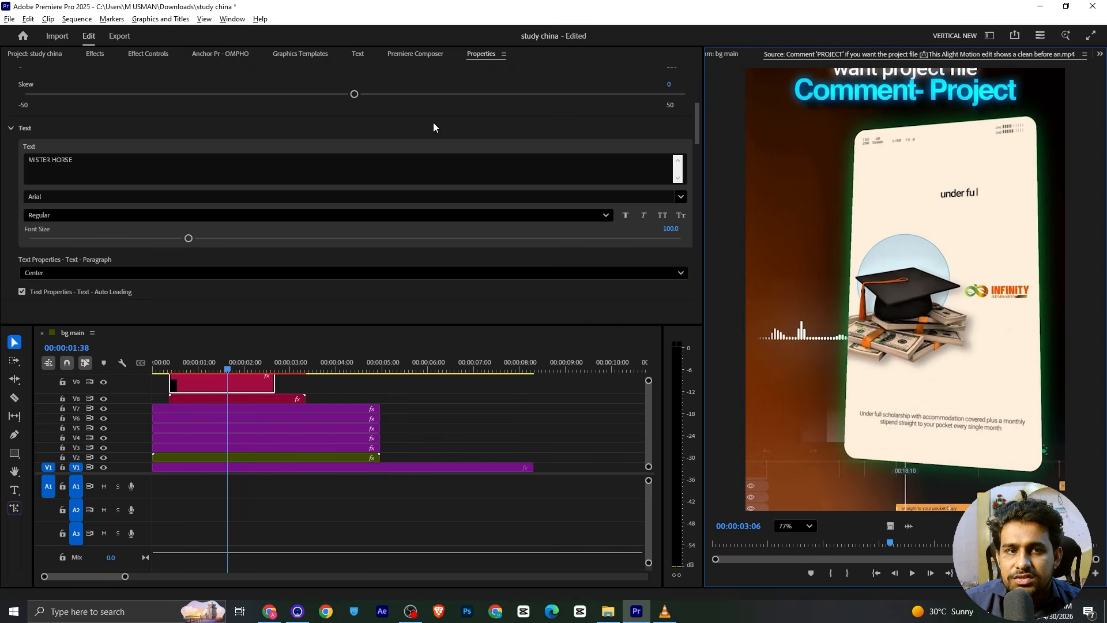
scroll(472, 123, "down", 4)
left_click_drag(889, 543, 828, 542)
scroll(966, 190, "up", 8)
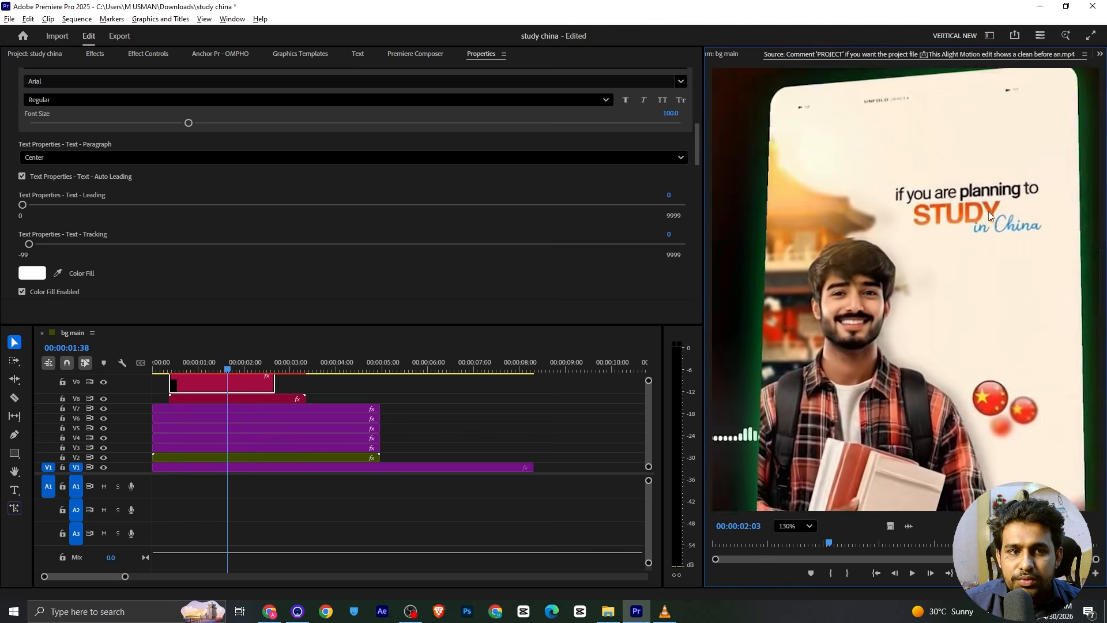
left_click(58, 273)
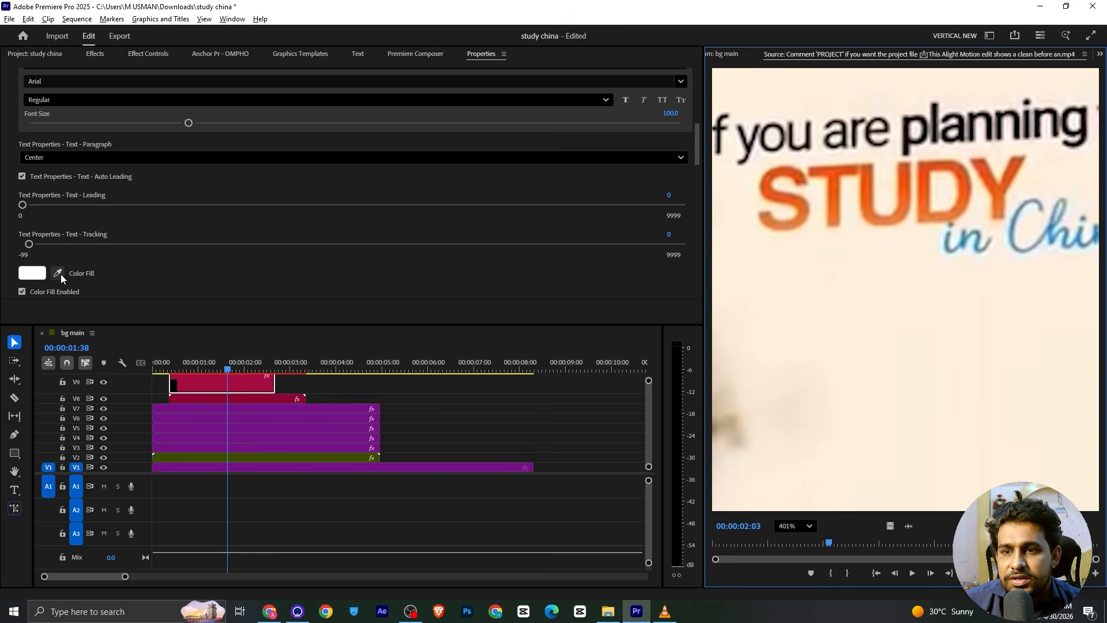
left_click(927, 168)
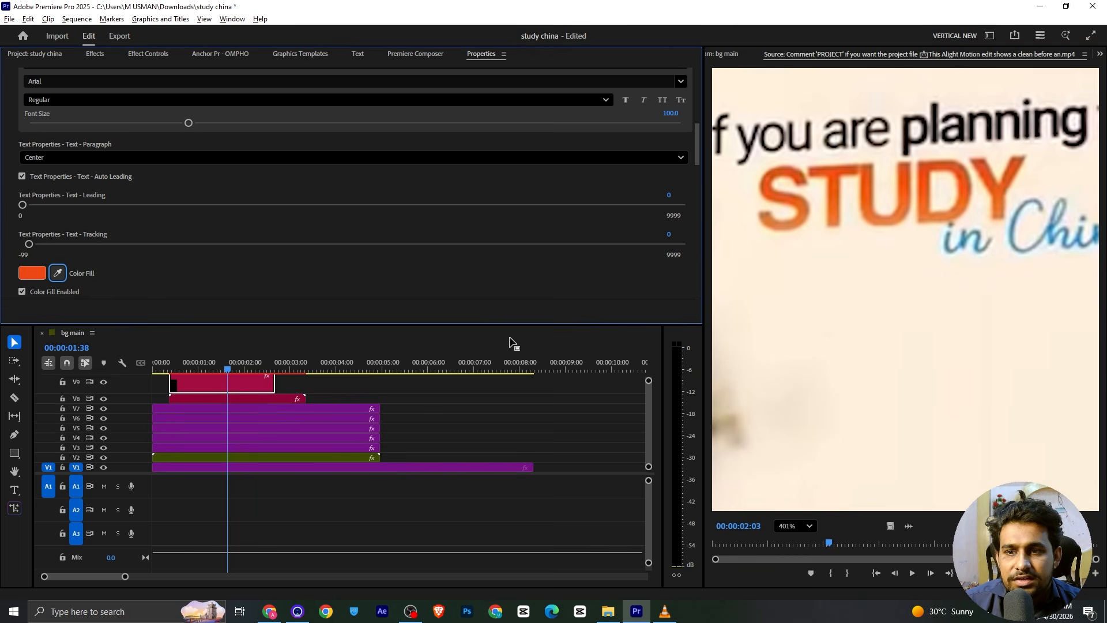
left_click(724, 53)
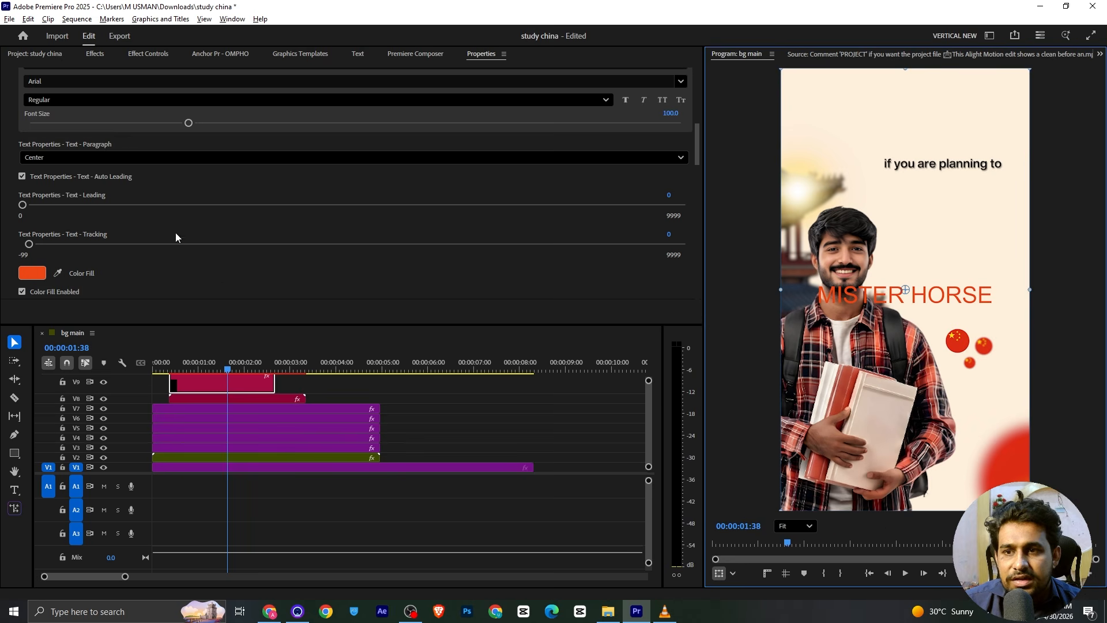
Replace the V9 preset's MISTER HORSE text with STUDY, checking the wording in the reference video.
scroll(103, 189, "up", 4)
double_click(91, 148)
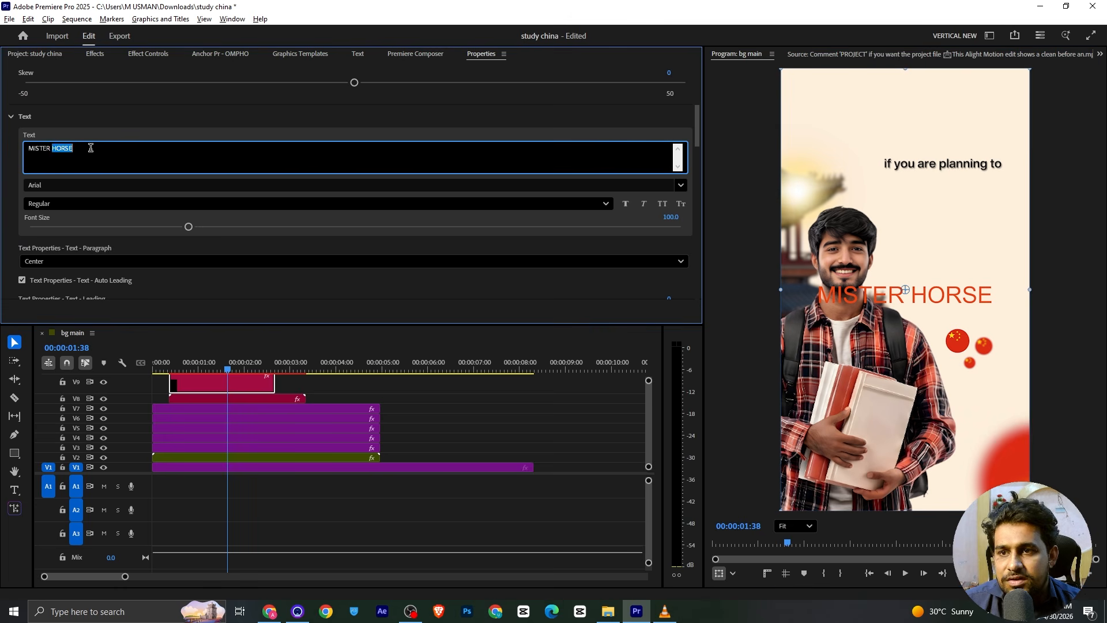
key("alt+Tab")
key("alt+Tab")
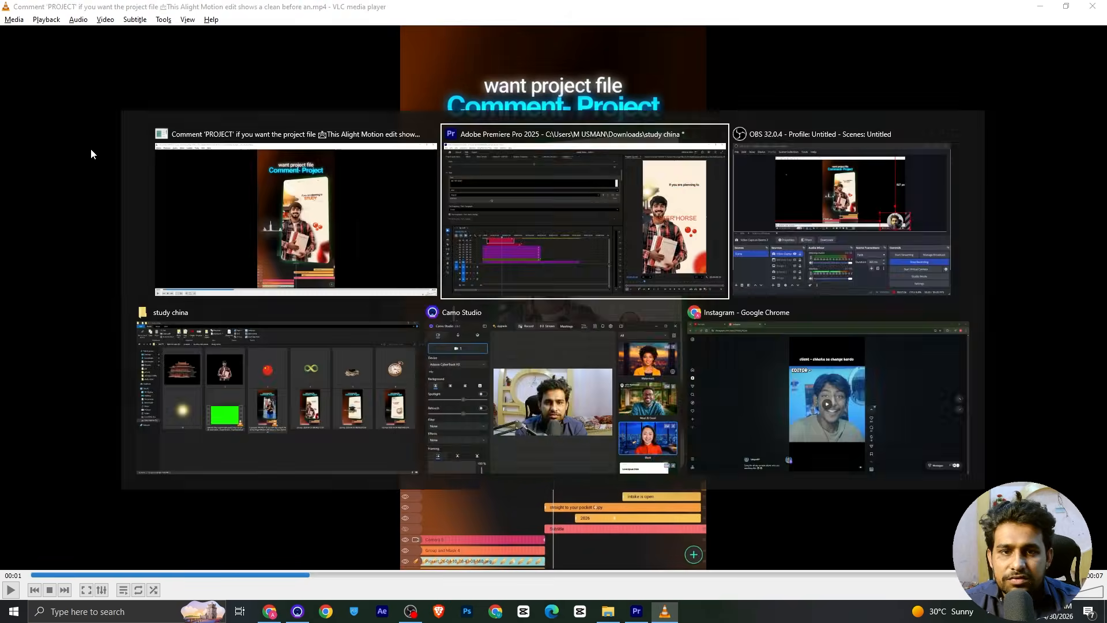
type("STUDY")
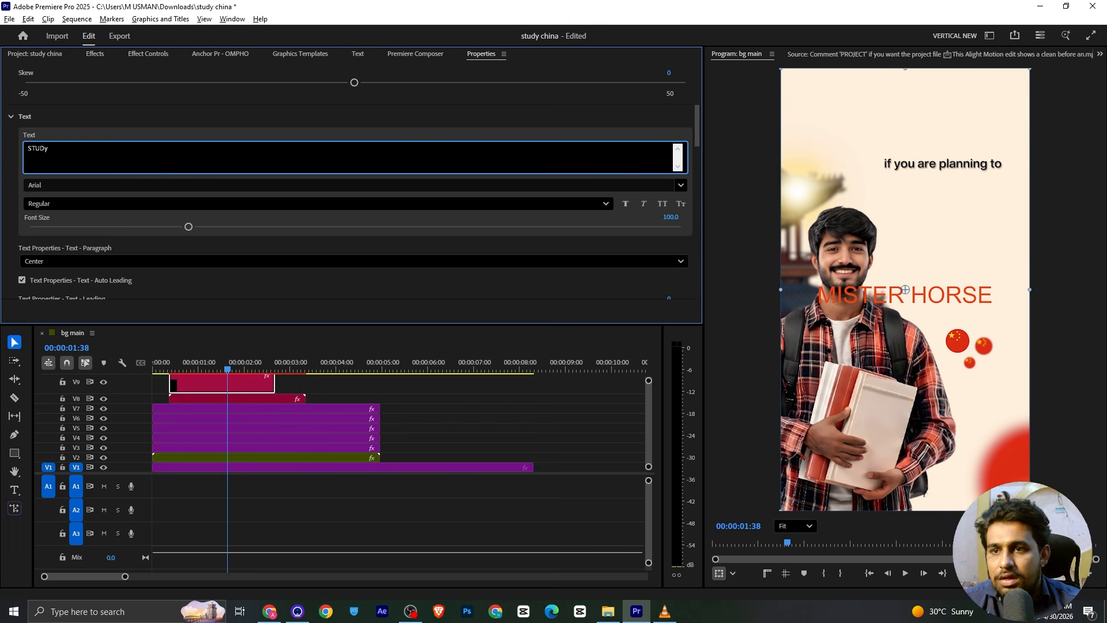
left_click(143, 138)
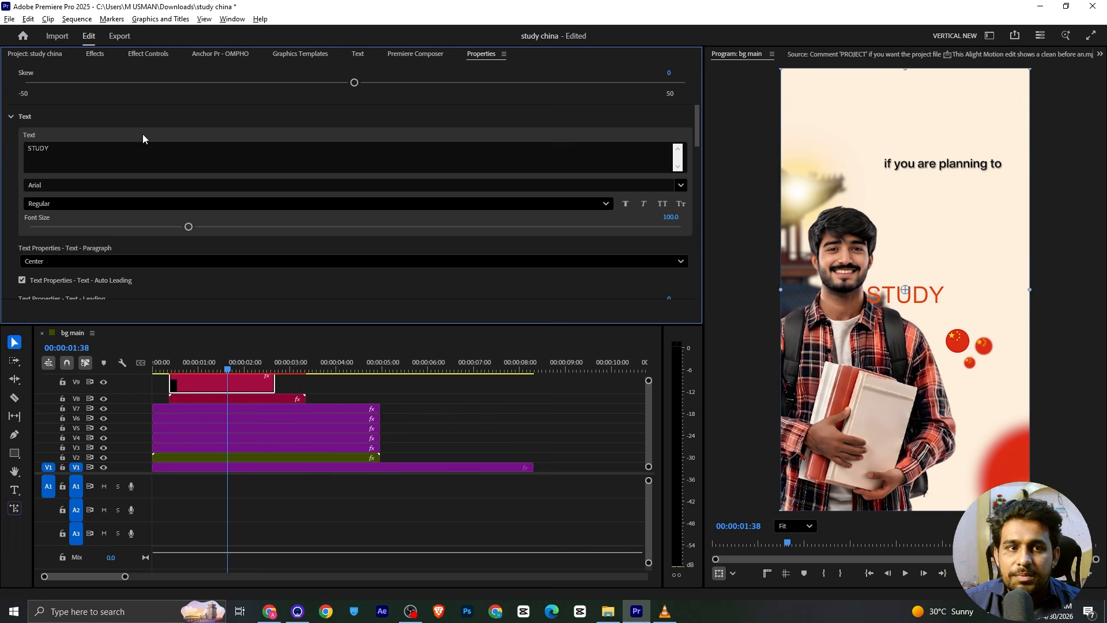
Set the STUDY text's font to BESAN.
left_click(123, 187)
left_click_drag(239, 238, 239, 254)
left_click(211, 245)
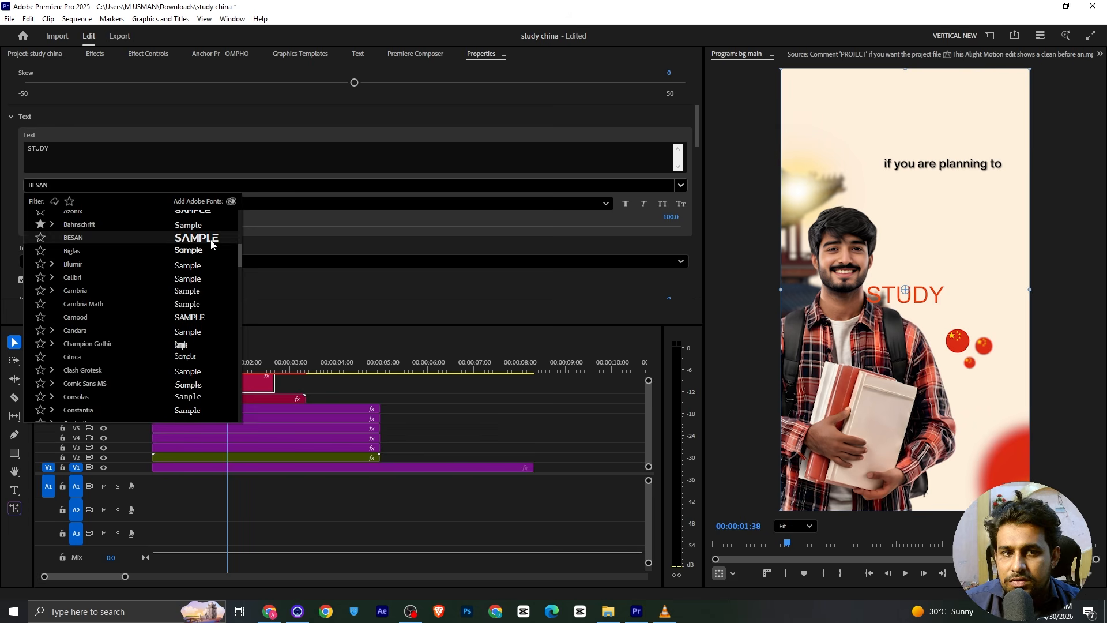
Place STUDY directly beneath "if you are planning to" and reduce its font size to 83.3, comparing it with the reference.
left_click_drag(909, 309, 949, 190)
key("alt+Tab")
key("alt+Tab")
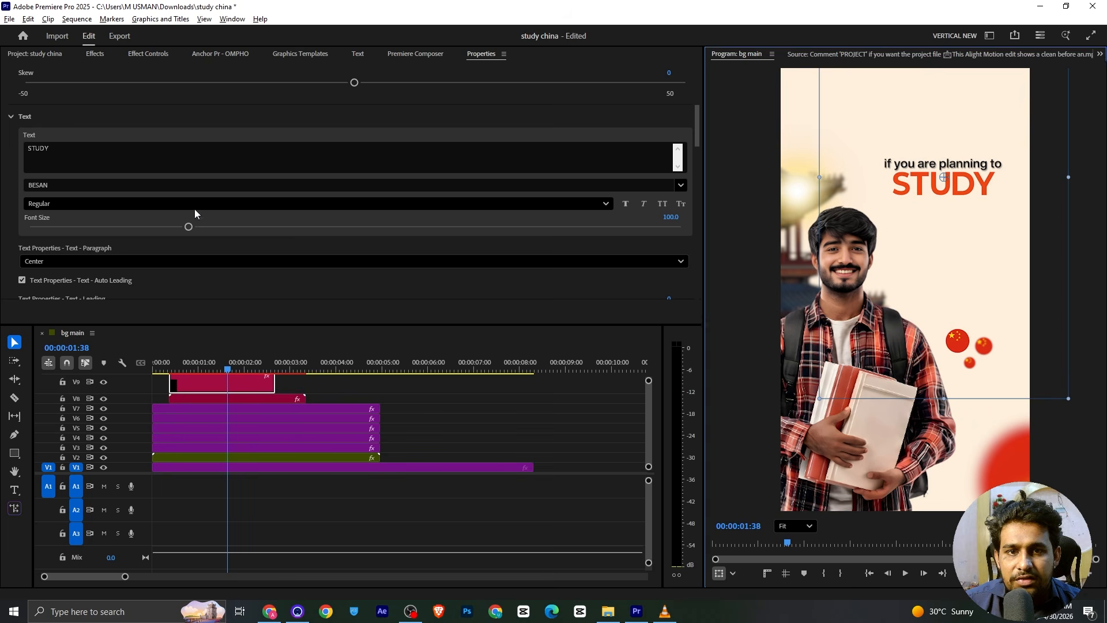
left_click_drag(188, 227, 155, 230)
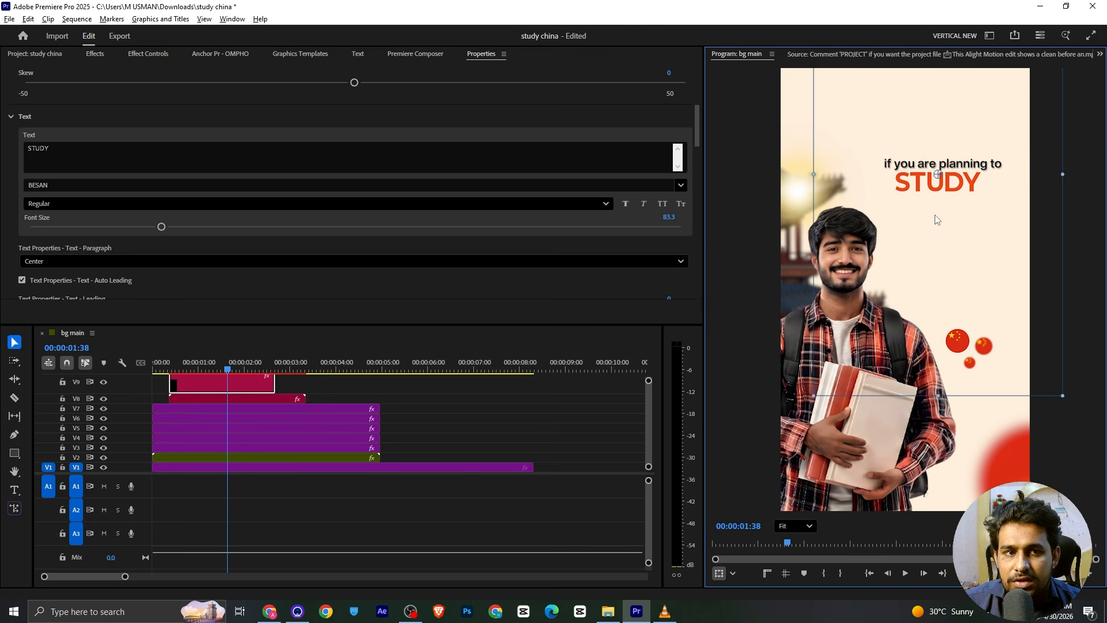
left_click_drag(940, 221, 946, 203)
Move the STUDY clip on V9 to start shortly after 00:00:01:00 and fine-tune the word's position beneath the first line.
scroll(128, 154, "down", 3)
left_click_drag(222, 362, 261, 361)
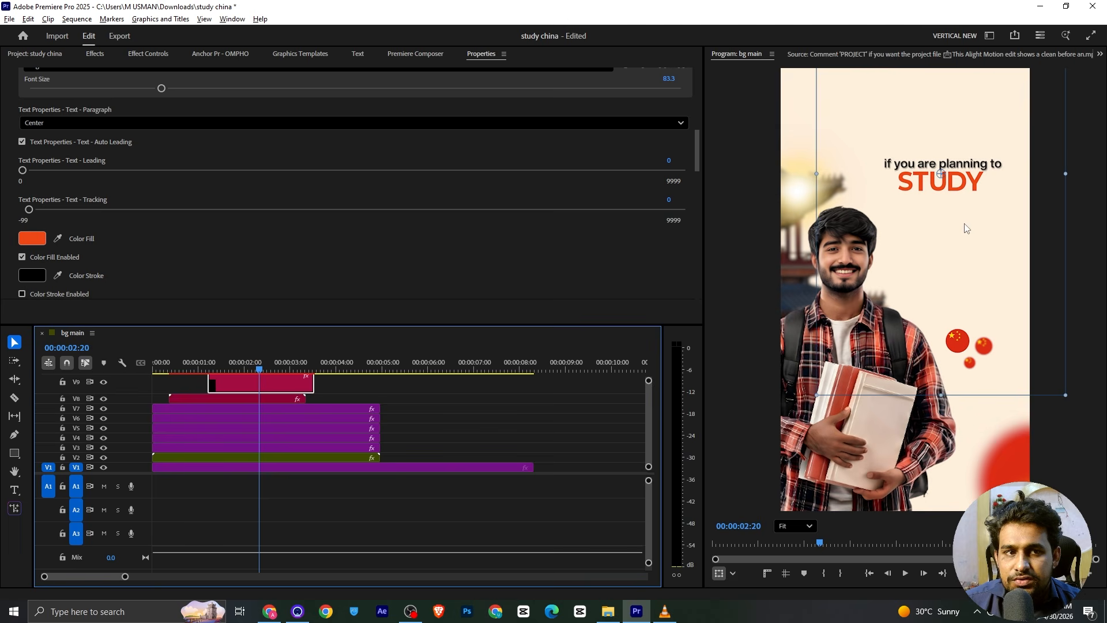
left_click_drag(970, 210, 973, 210)
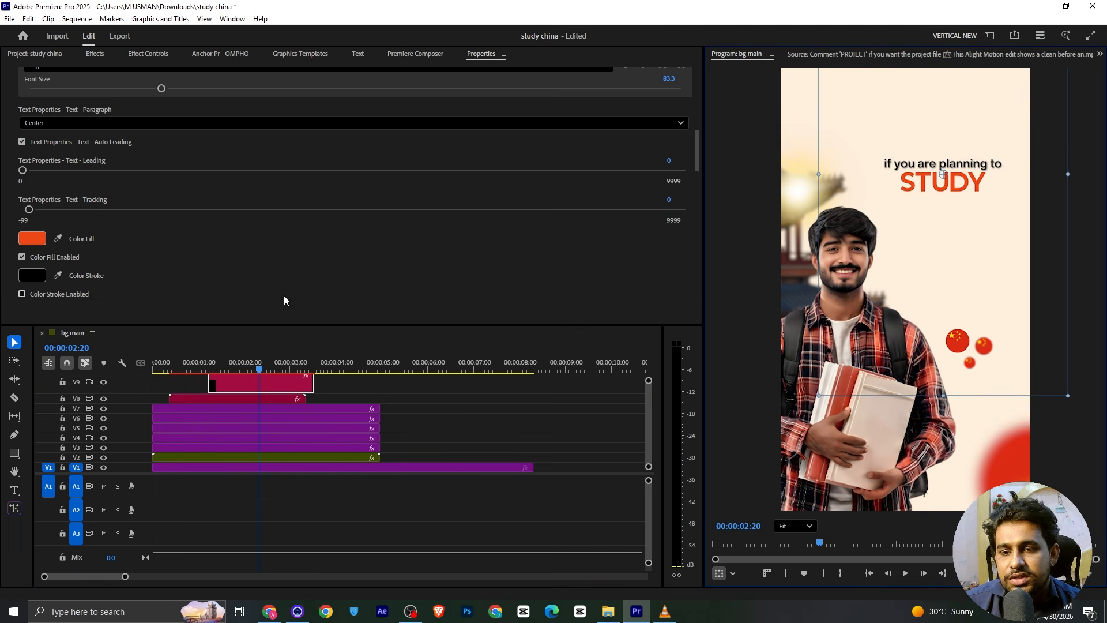
Add a text layer reading "in china" beneath STUDY with the Type tool, on a new track above V9.
left_click_drag(125, 579, 114, 577)
left_click_drag(649, 382, 648, 379)
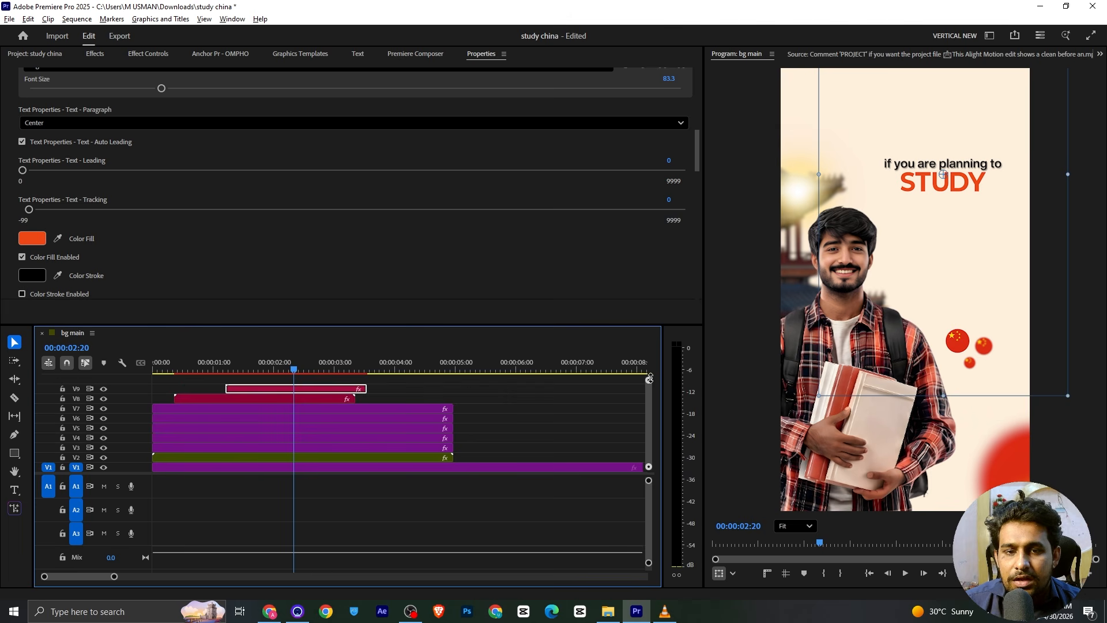
left_click(161, 399)
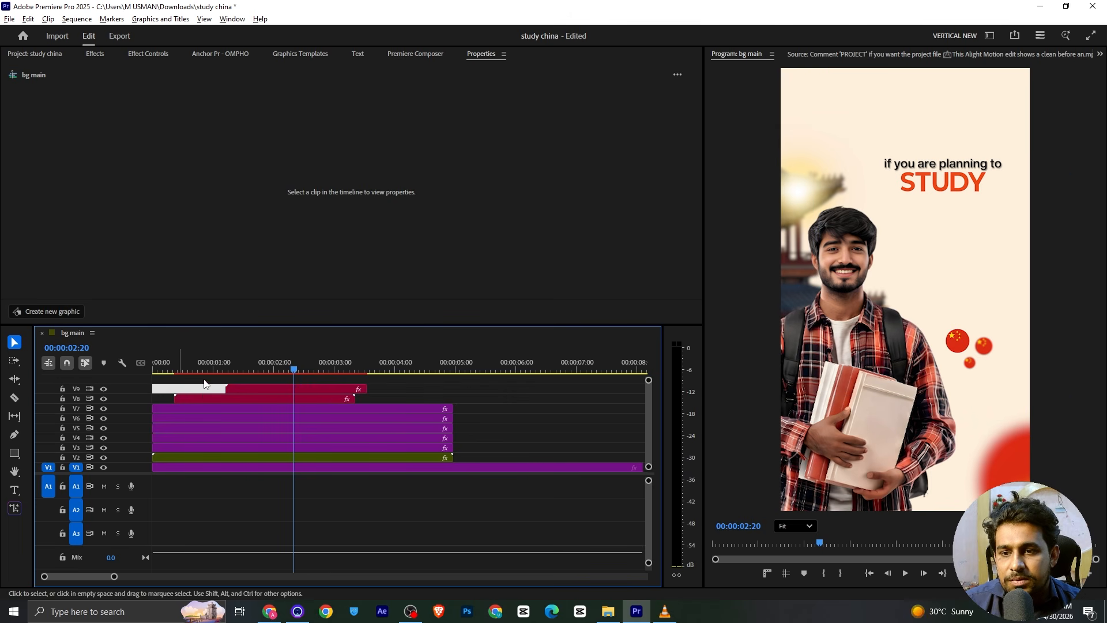
left_click(15, 490)
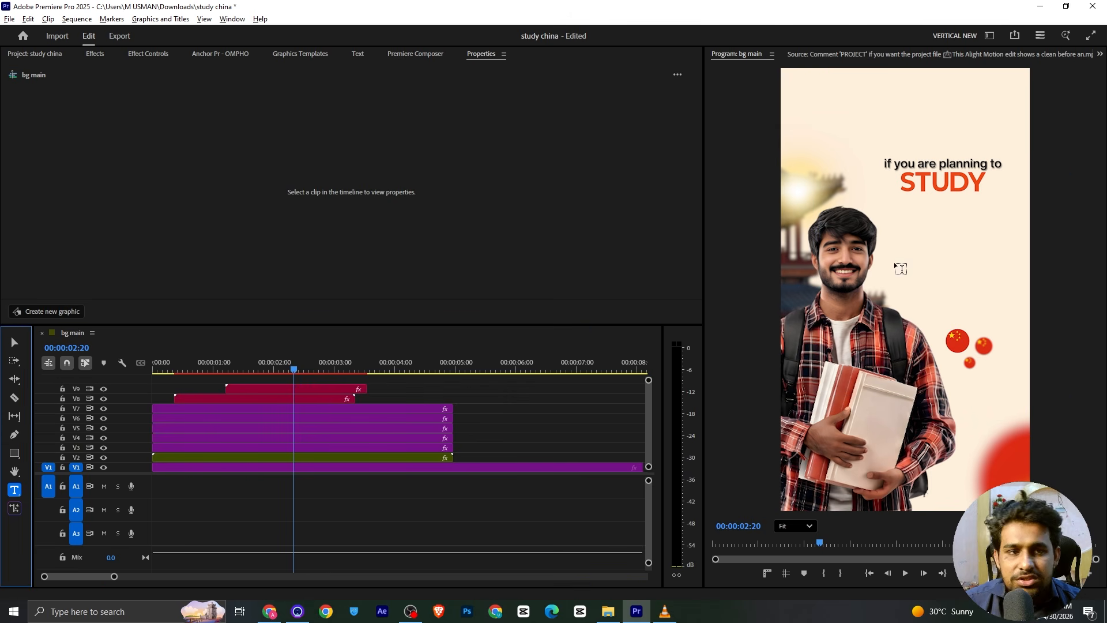
left_click(933, 211)
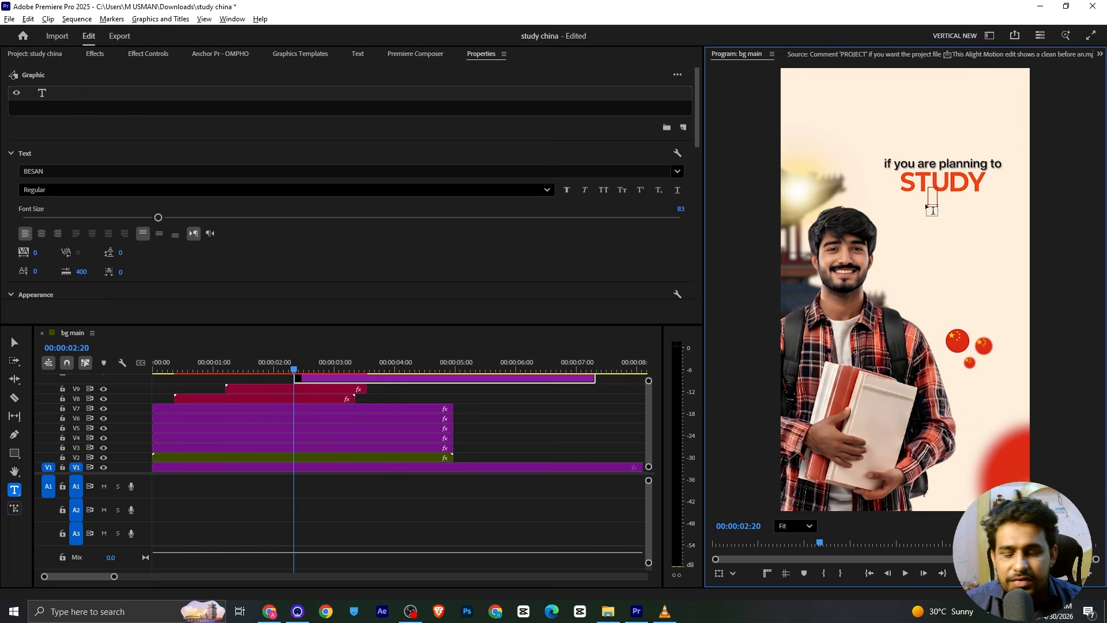
key("i")
key("n")
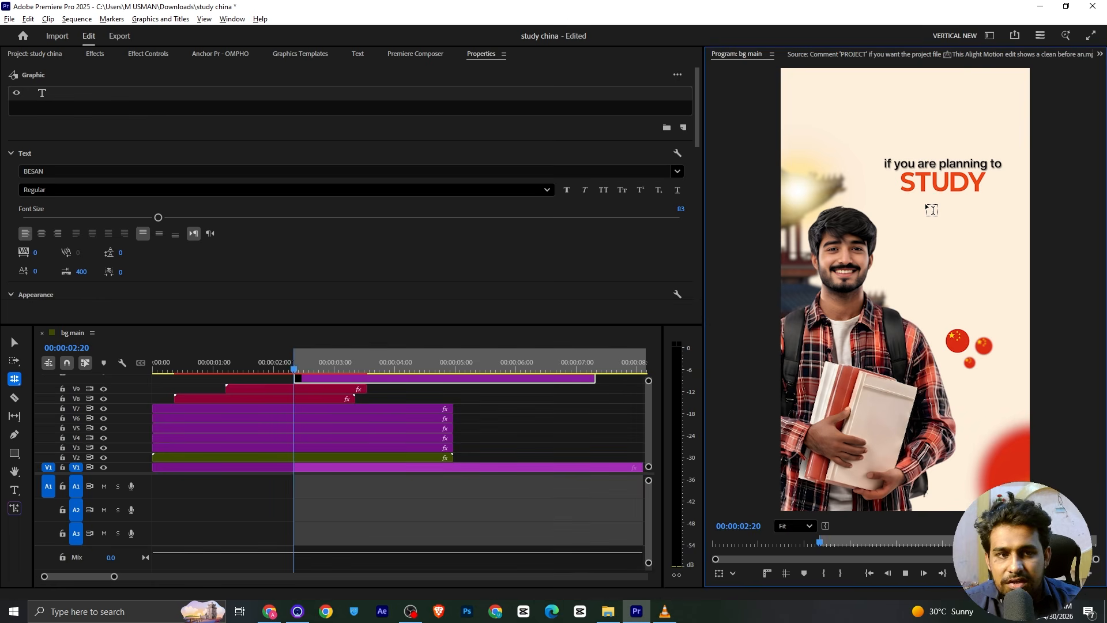
key("space")
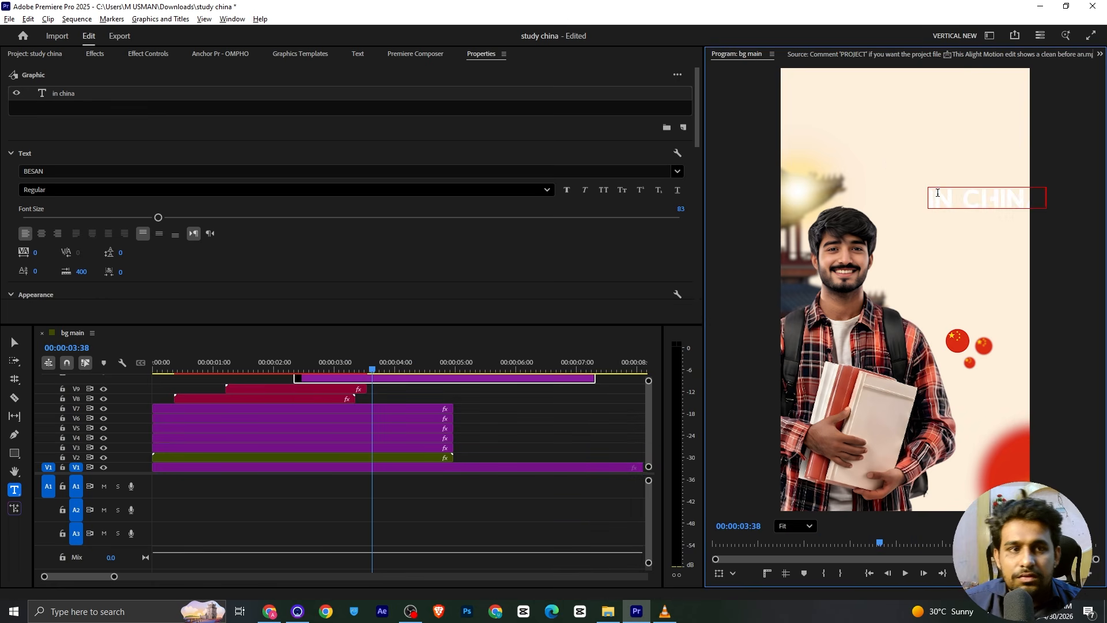
Set the font of the "in china" text to Astronout.
left_click_drag(937, 193, 1038, 198)
left_click(81, 170)
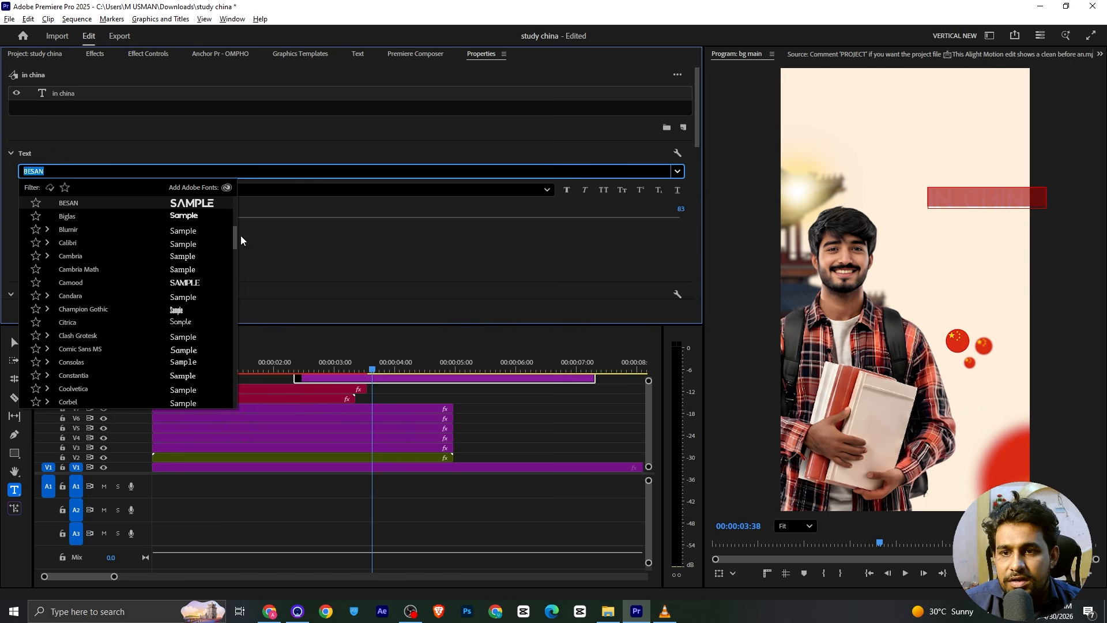
left_click_drag(235, 237, 241, 177)
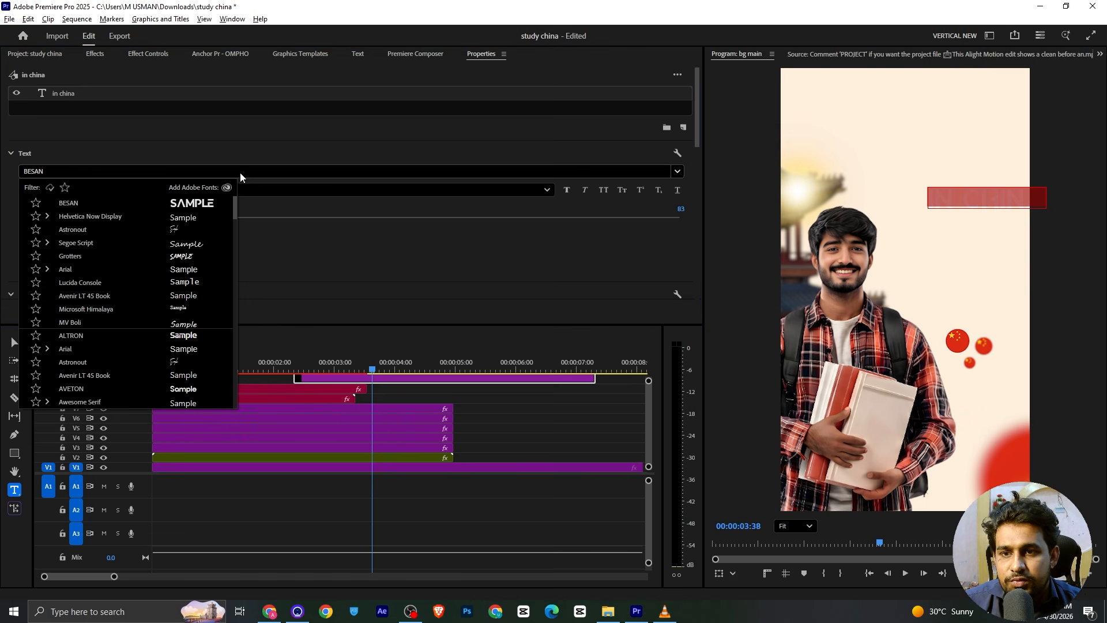
left_click(185, 229)
Change the fill of the "in china" text to cyan 00F0FF.
scroll(388, 292, "down", 5)
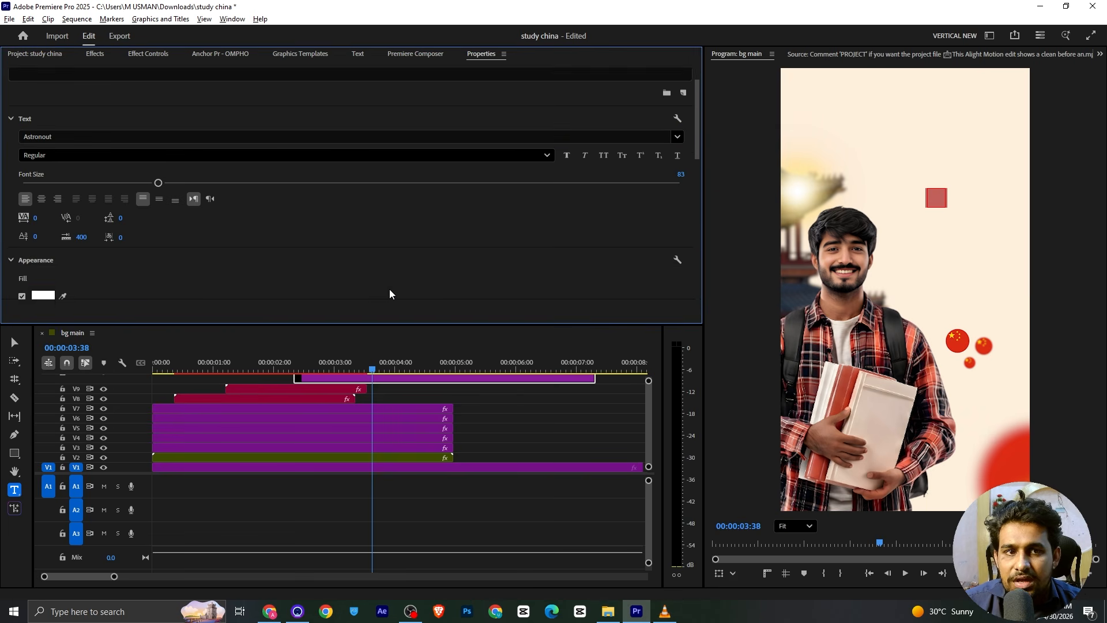
left_click(51, 137)
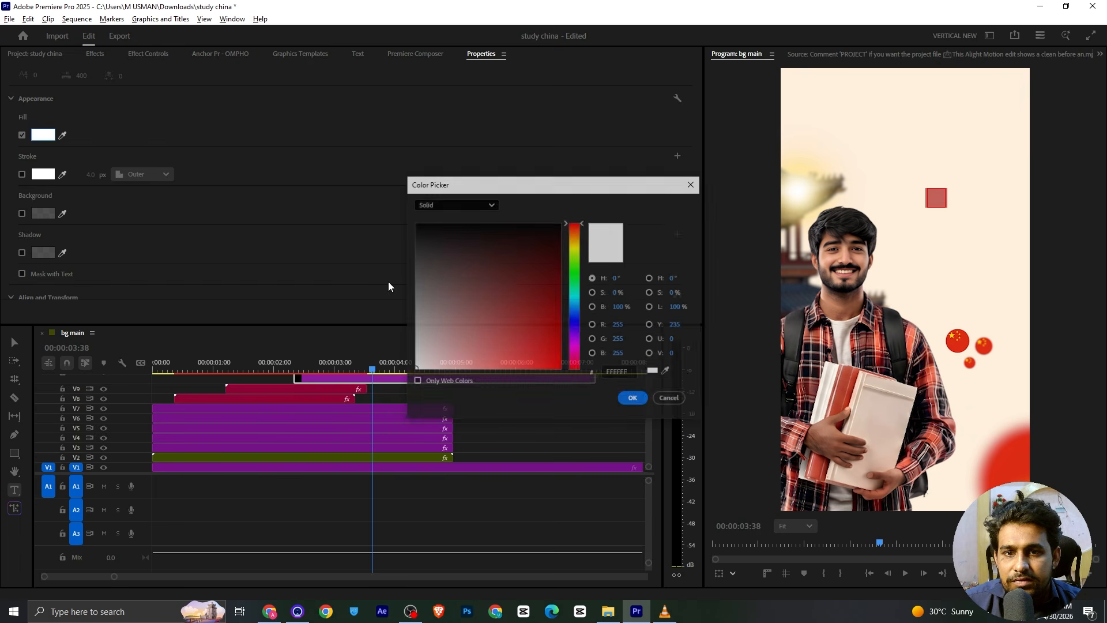
left_click(573, 295)
left_click(560, 368)
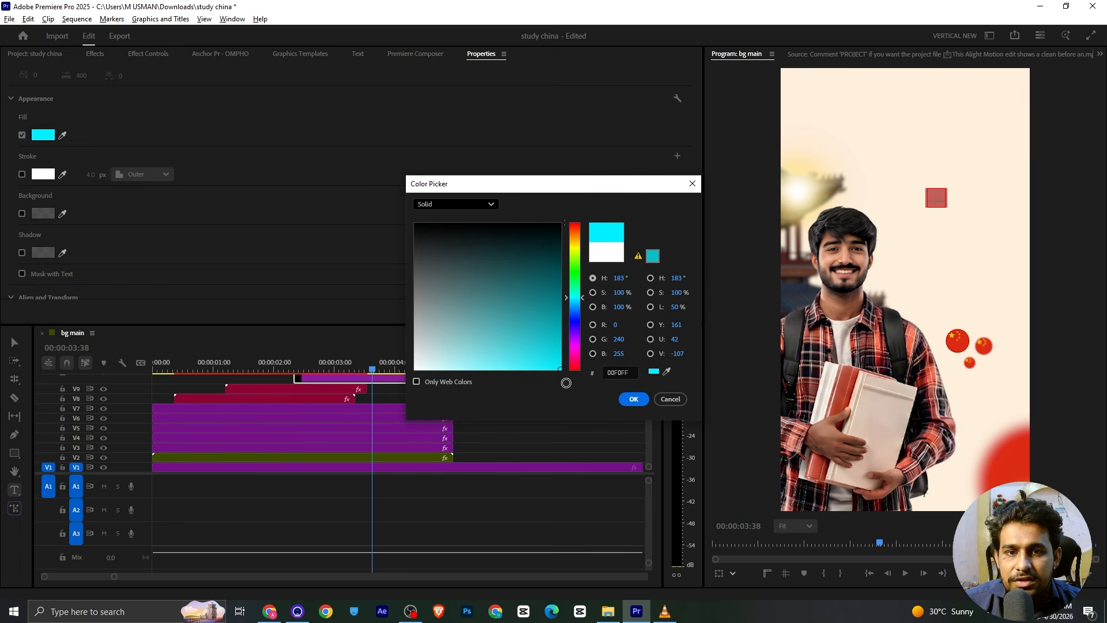
left_click(633, 399)
Scale the "in china" graphic to 162 and move its clip to start at 00:00:01:57.
left_click(140, 54)
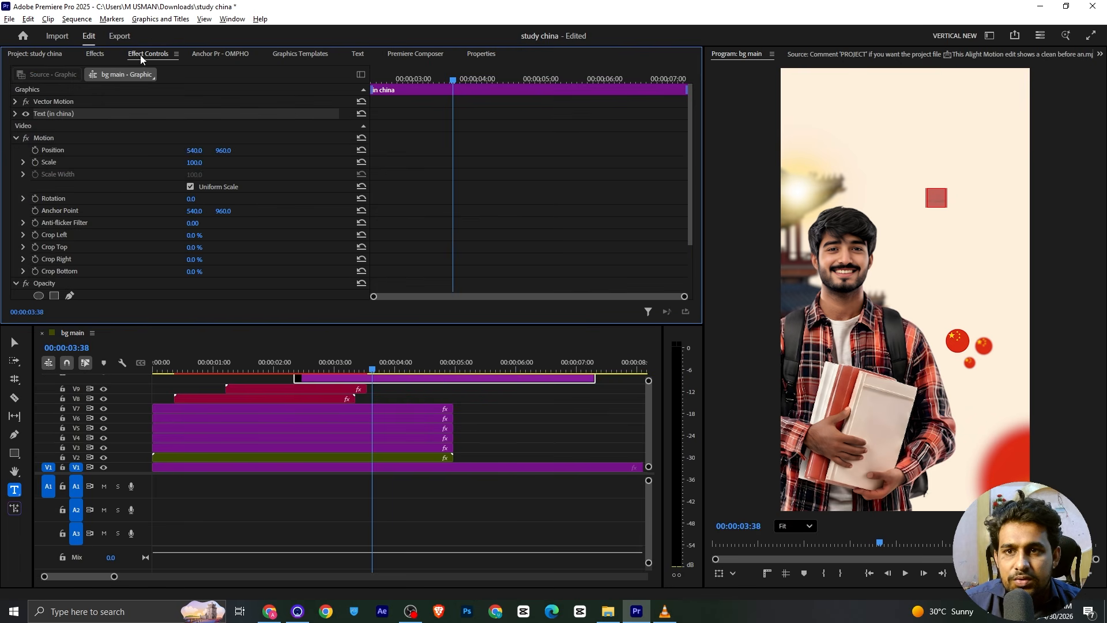
left_click_drag(315, 371, 288, 379)
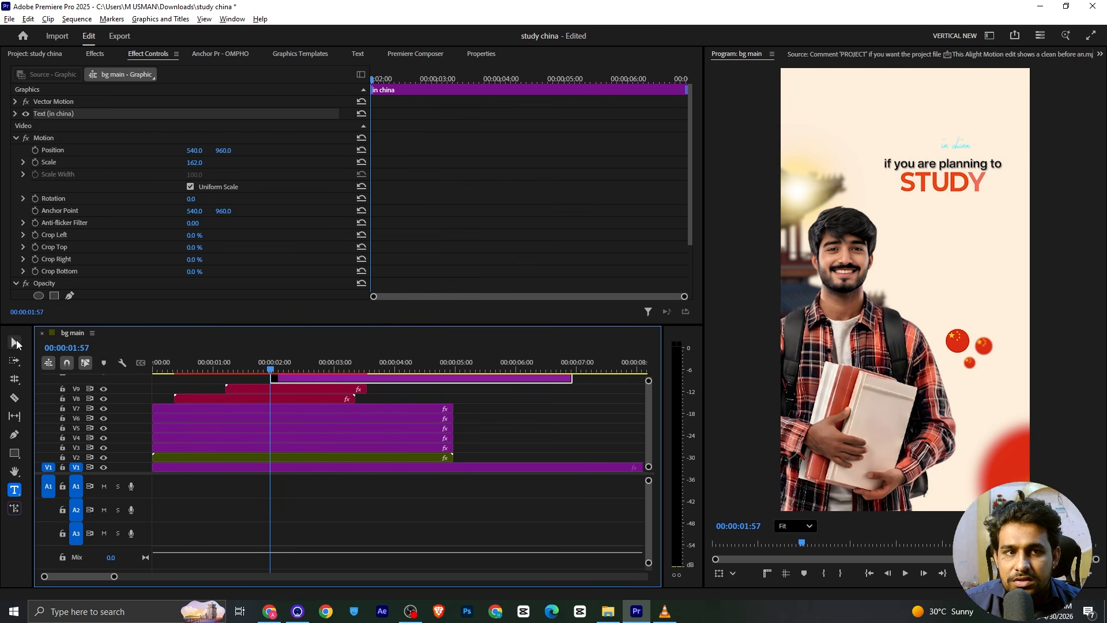
Enlarge the "in china" graphic to a scale of 230 and place it just beneath the end of STUDY.
double_click(966, 146)
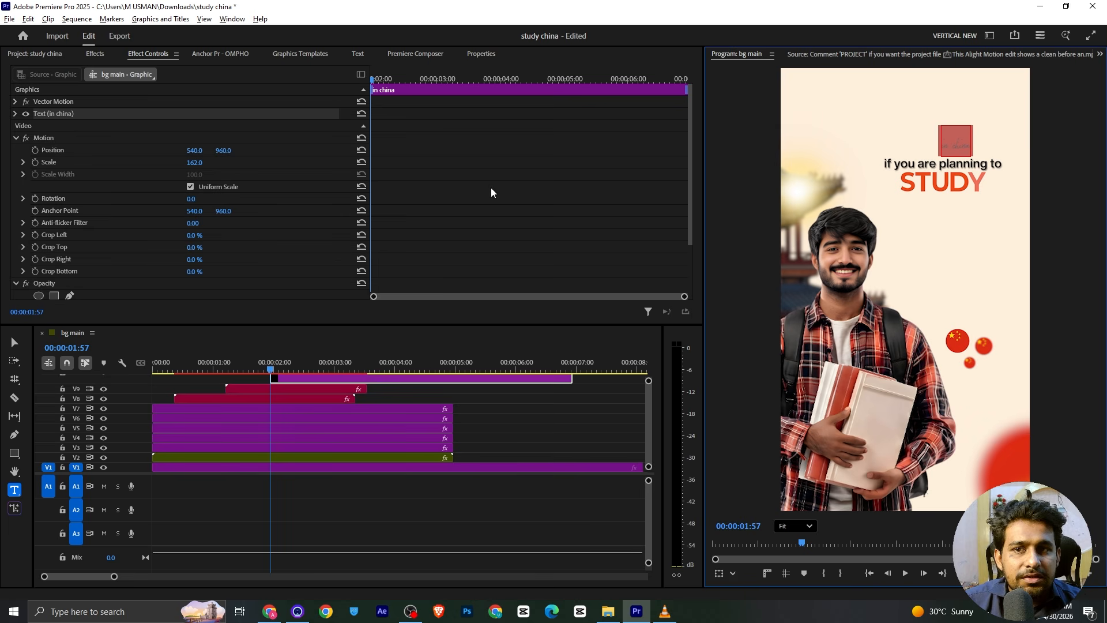
left_click(9, 345)
left_click(16, 342)
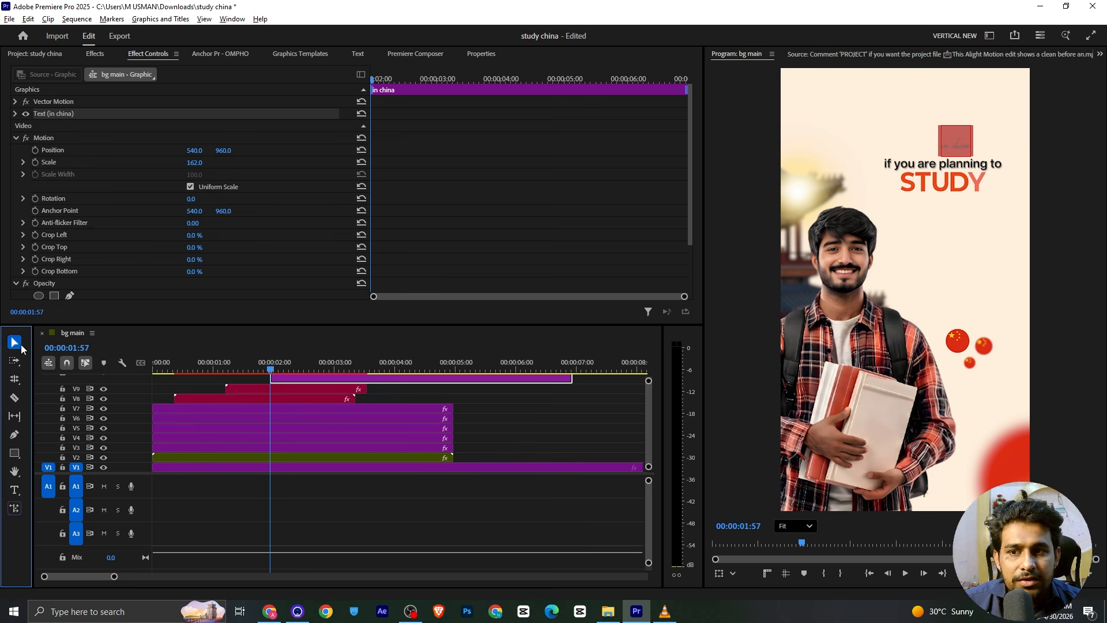
left_click_drag(952, 147, 974, 203)
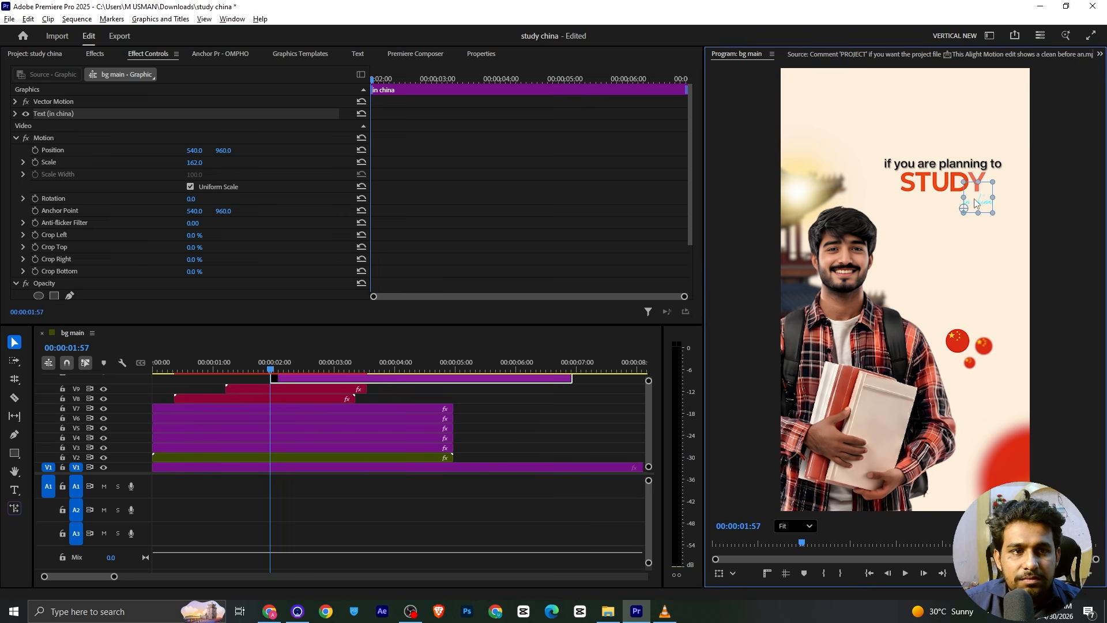
left_click_drag(188, 164, 236, 164)
left_click_drag(1000, 159, 980, 193)
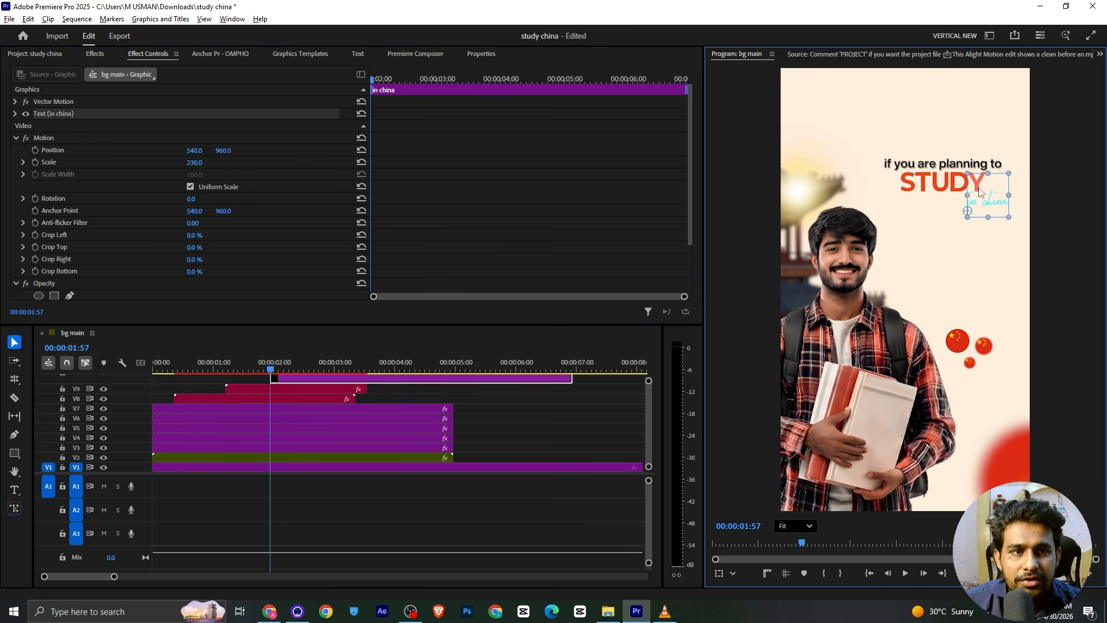
left_click(935, 254)
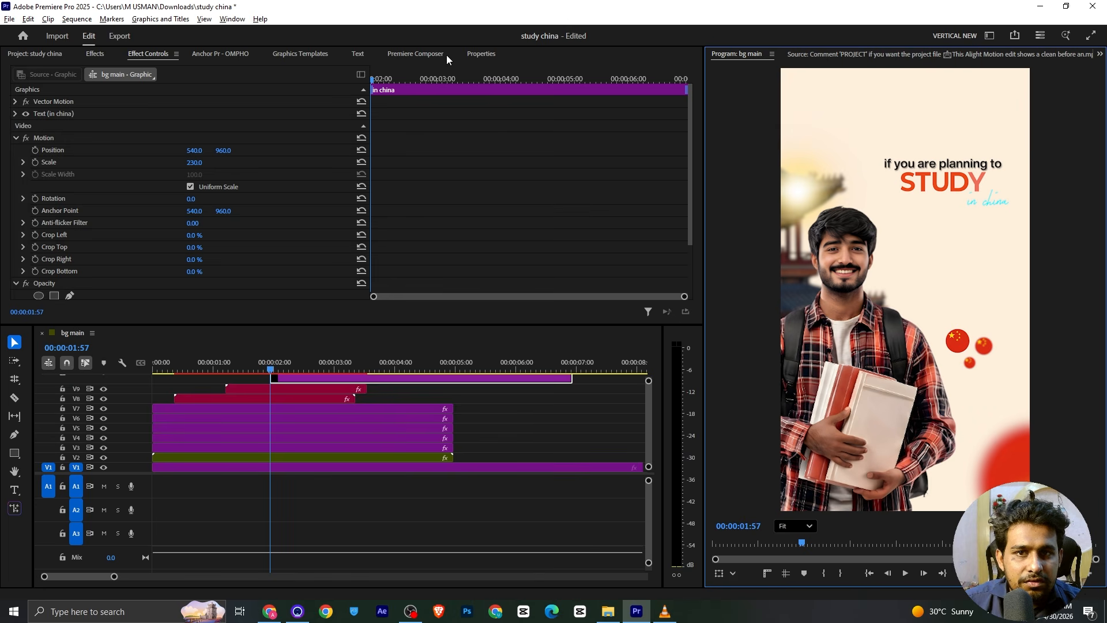
Recolor the "in china" text fill with the blue sampled from the reference video's "in China" lettering and save the project.
left_click(822, 54)
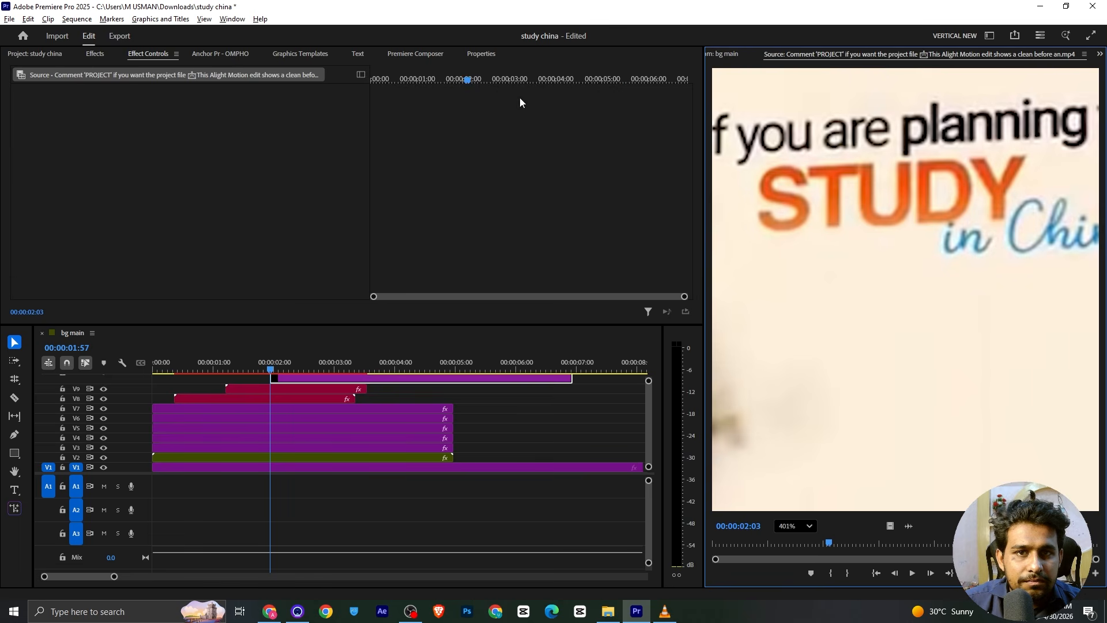
left_click(478, 53)
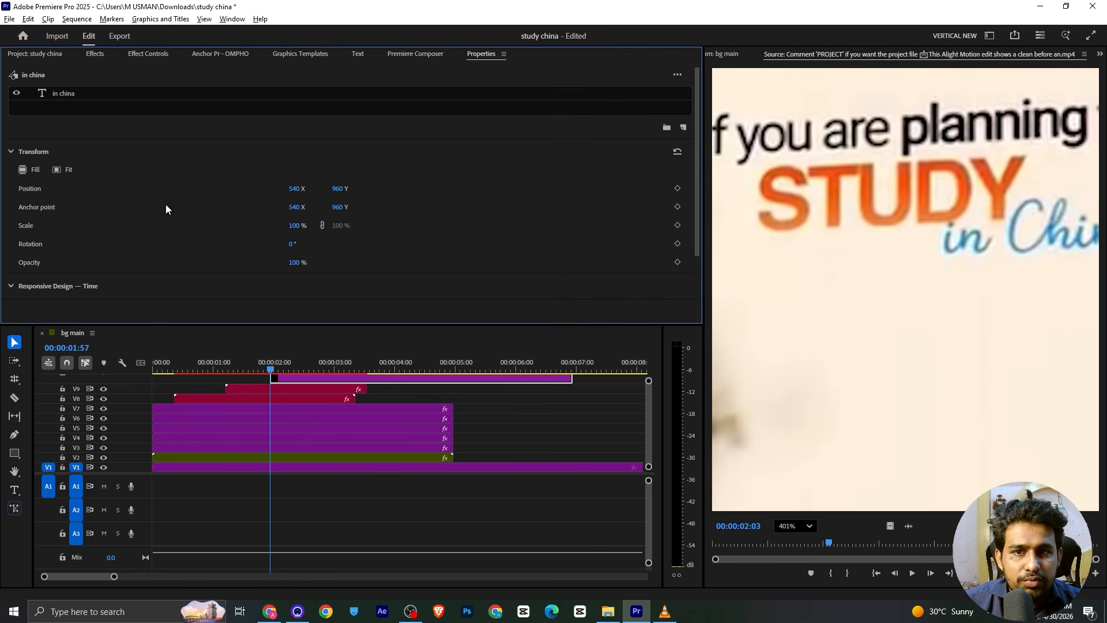
left_click(68, 95)
scroll(143, 163, "down", 6)
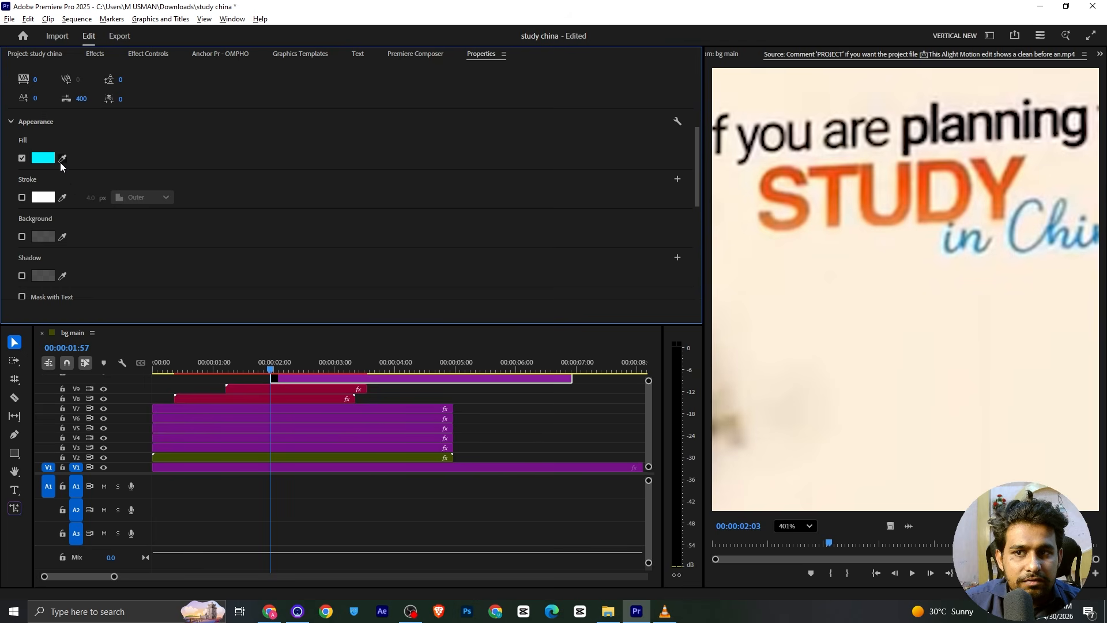
left_click_drag(61, 160, 870, 226)
left_click_drag(1044, 220, 1050, 235)
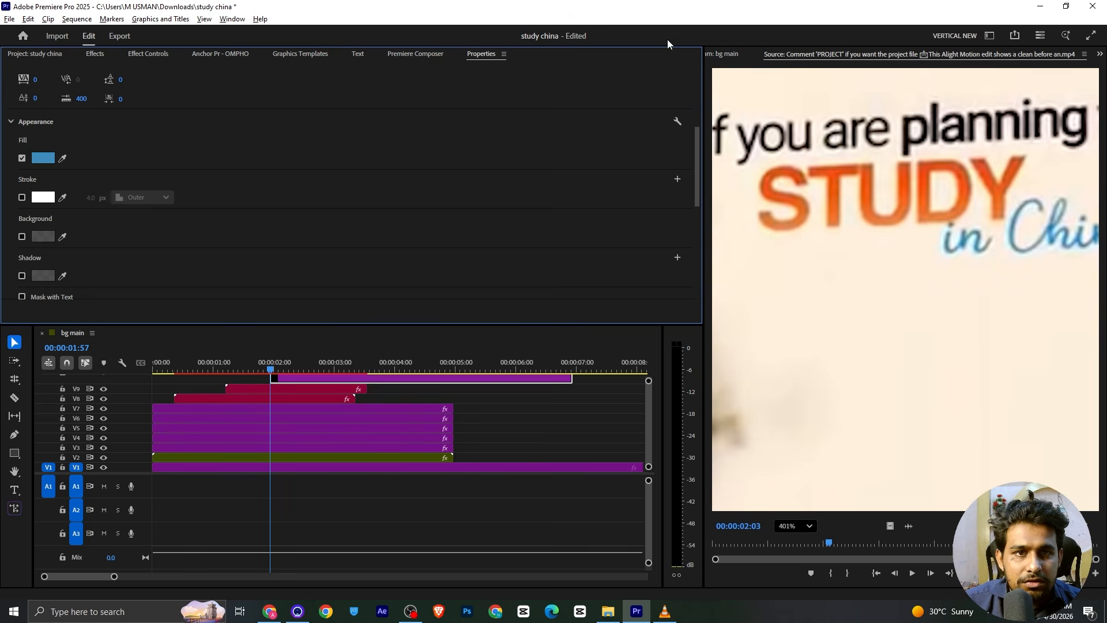
left_click(713, 54)
left_click(492, 399)
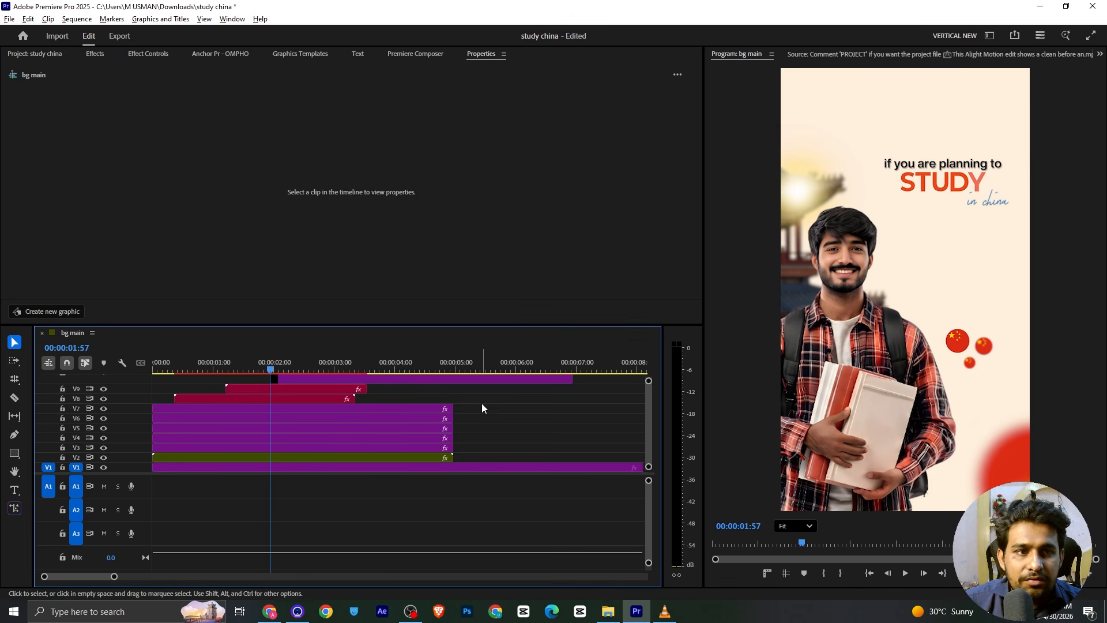
key("ctrl+s")
Move the "in china" clip so it starts at 00:00:01:44.
left_click(265, 361)
left_click_drag(265, 361, 292, 383)
key("Up")
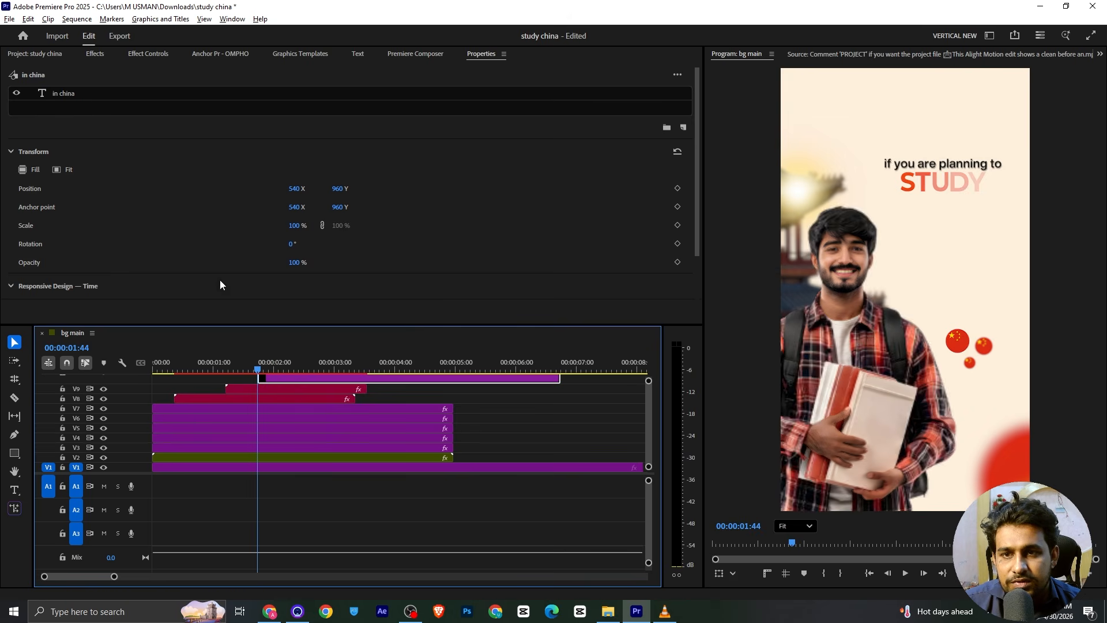
Add Position and Opacity keyframes to the "in china" clip and shift both to about half a second after the clip's start.
left_click(148, 54)
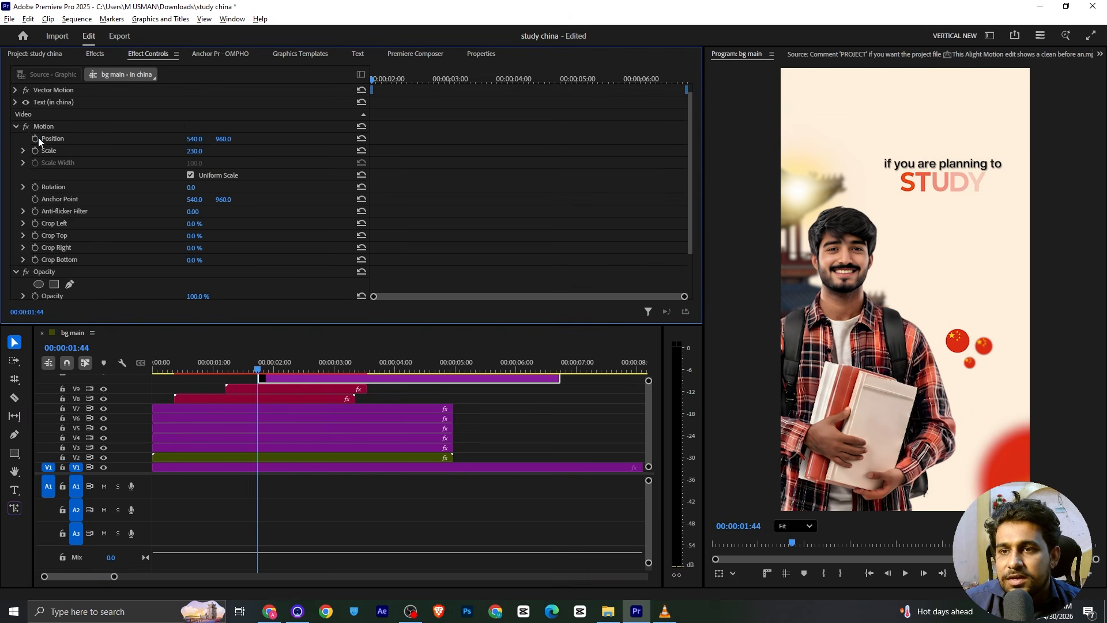
left_click(36, 137)
scroll(56, 262, "down", 2)
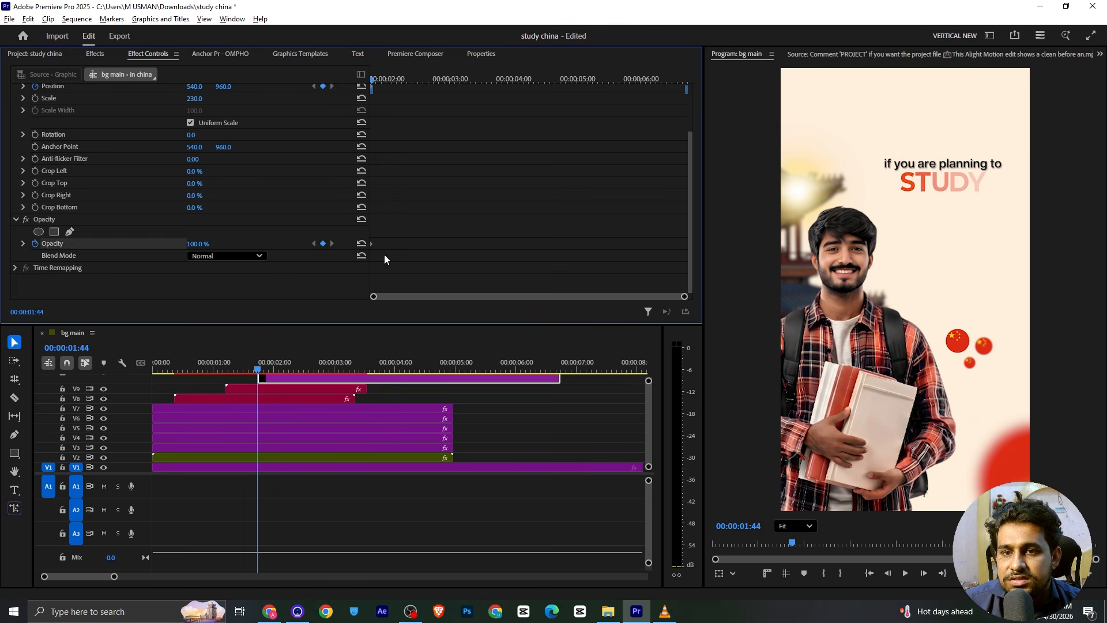
left_click(35, 243)
scroll(378, 115, "up", 2)
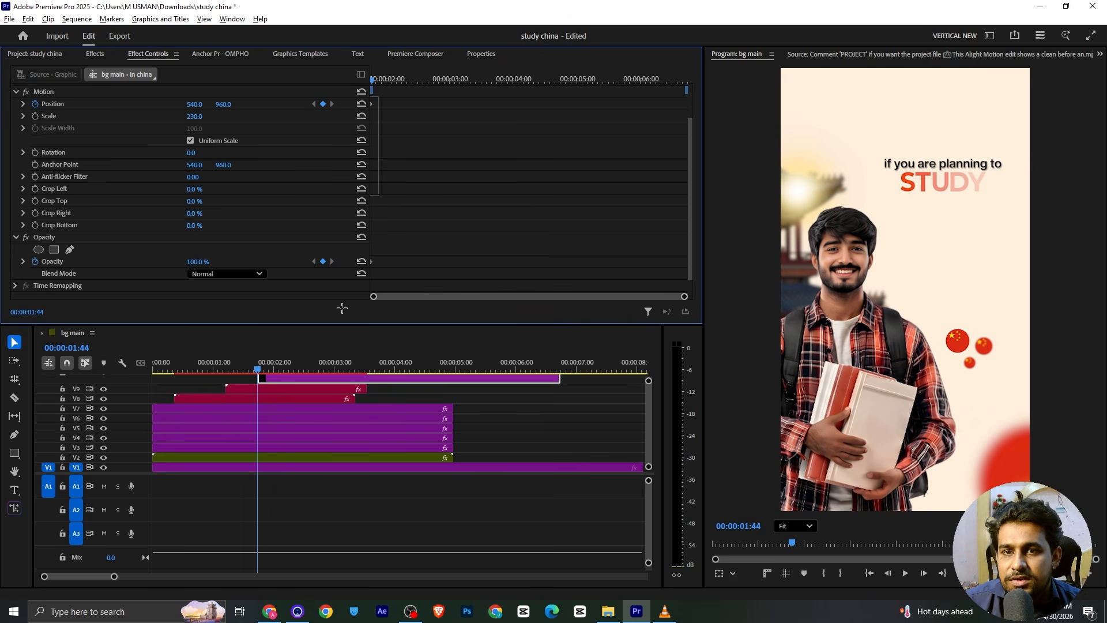
scroll(374, 184, "down", 1)
left_click_drag(373, 250, 406, 250)
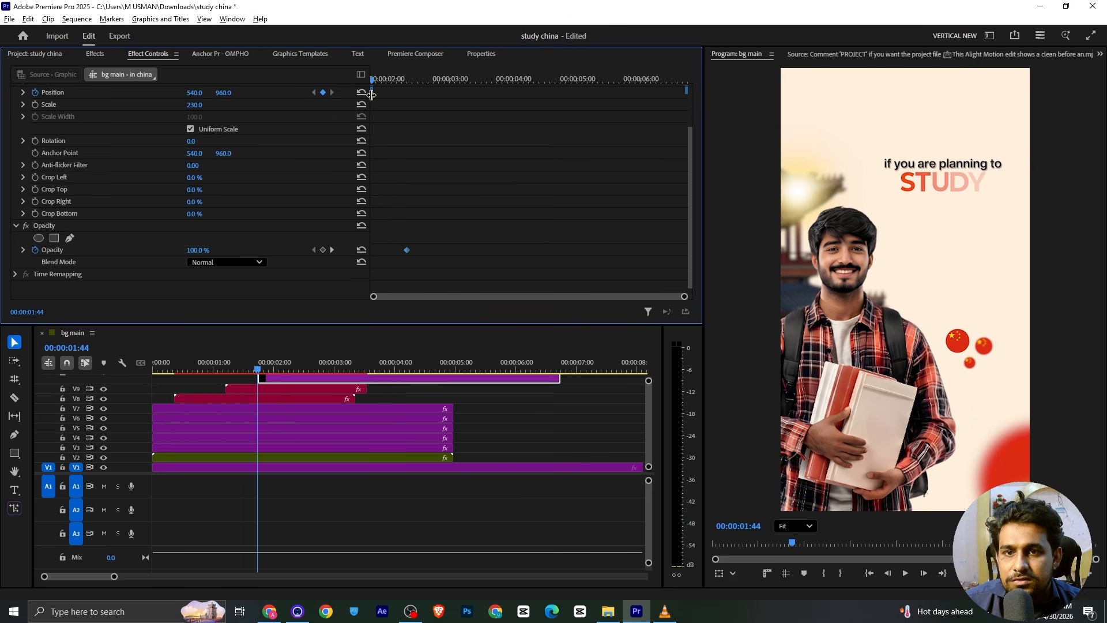
left_click_drag(372, 96, 408, 134)
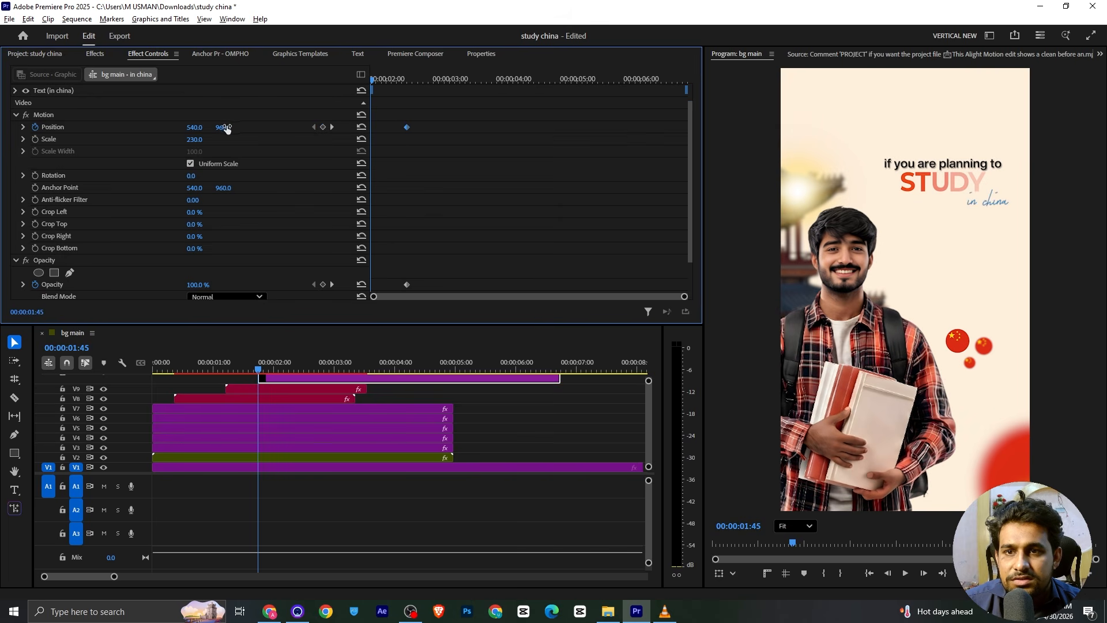
At 00:00:01:45, keyframe the "in china" clip's vertical position at 989 and opacity at 0%, save the project and preview the entrance.
left_click_drag(224, 127, 239, 127)
scroll(171, 251, "down", 2)
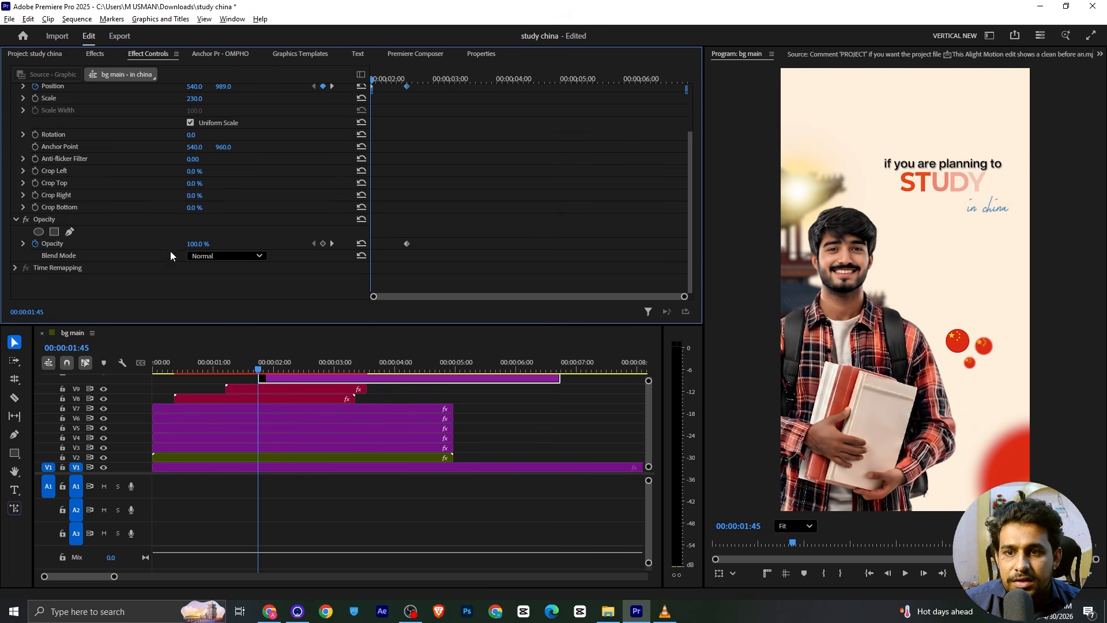
left_click_drag(201, 244, 144, 243)
key("ctrl+s")
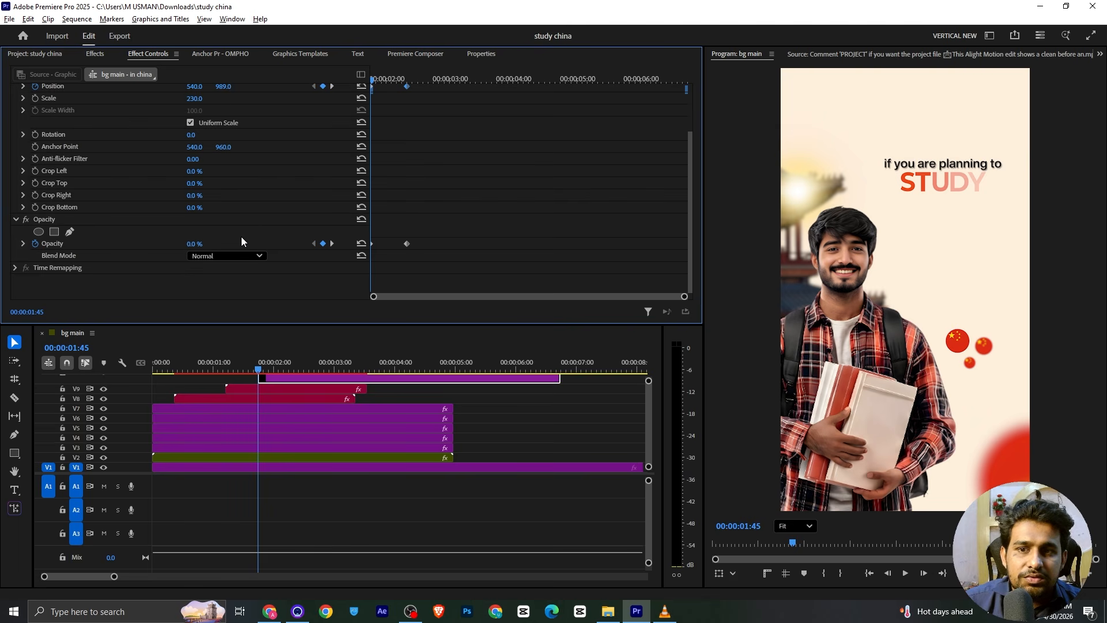
key("space")
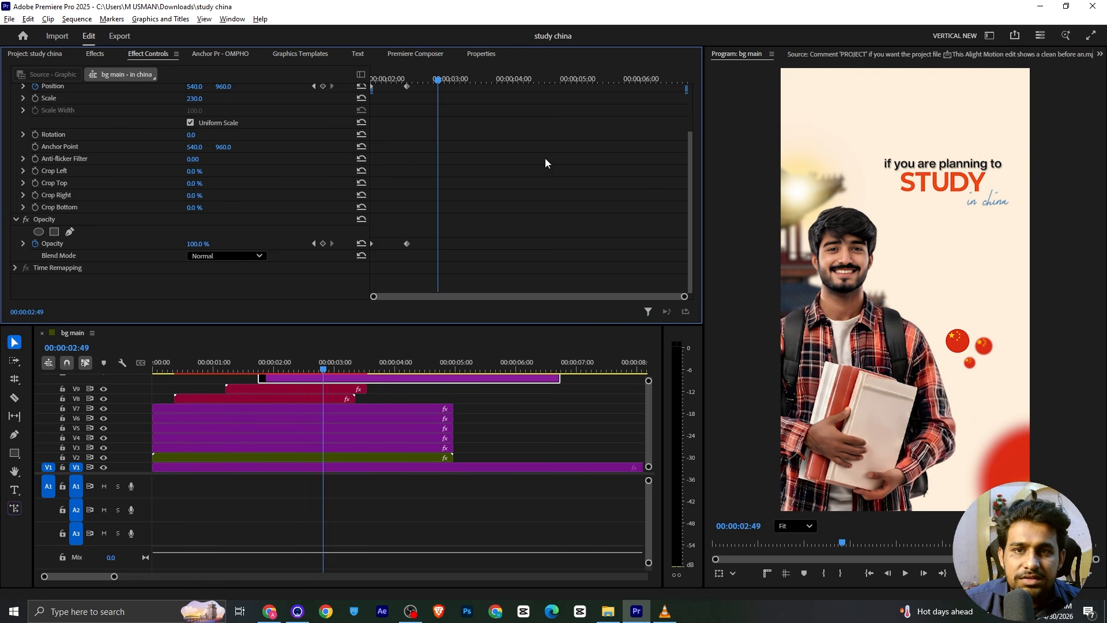
Apply Ease In temporal interpolation to the "in china" clip's Position and Opacity keyframes.
scroll(444, 263, "up", 1)
right_click(407, 108)
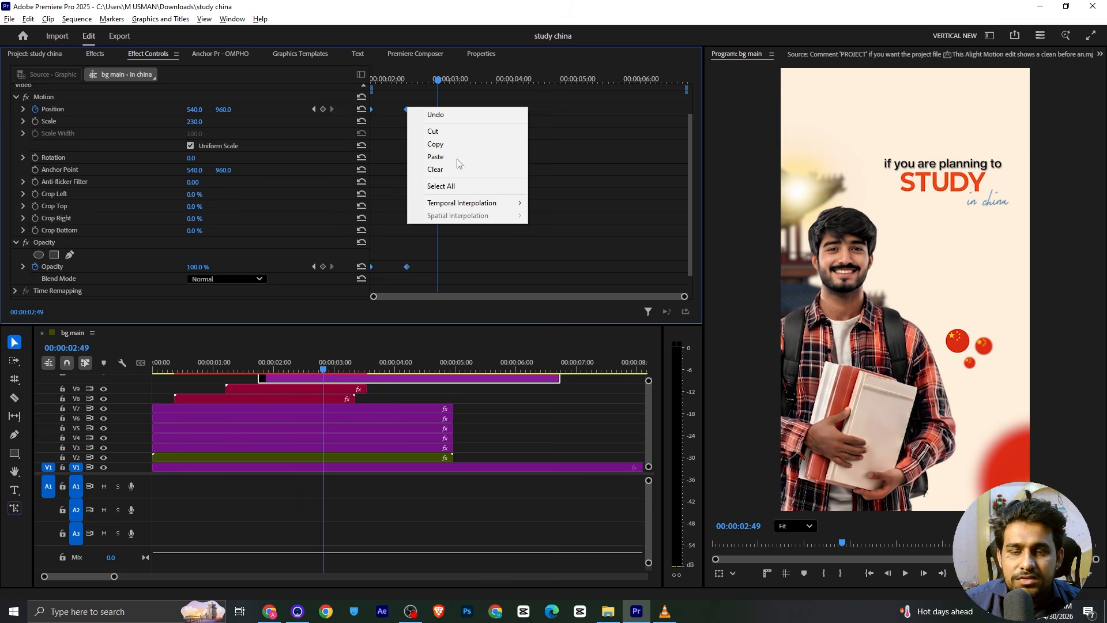
mouse_move(517, 204)
left_click(551, 271)
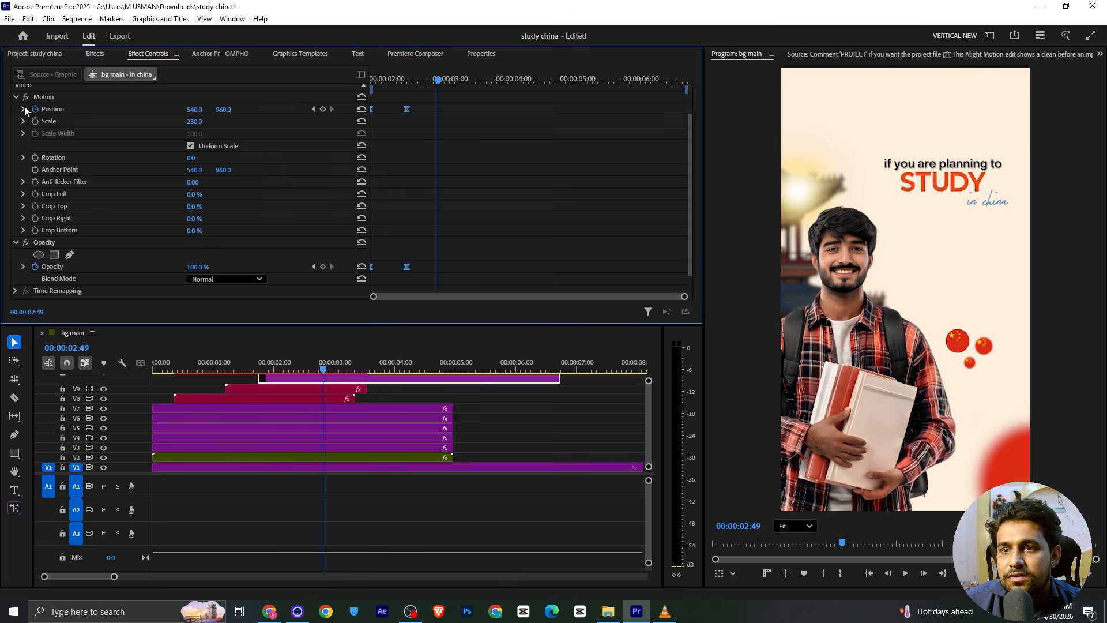
Move the "in china" clip's final Position keyframe slightly earlier, shift its velocity peak toward the start, preview the motion and save.
left_click(23, 109)
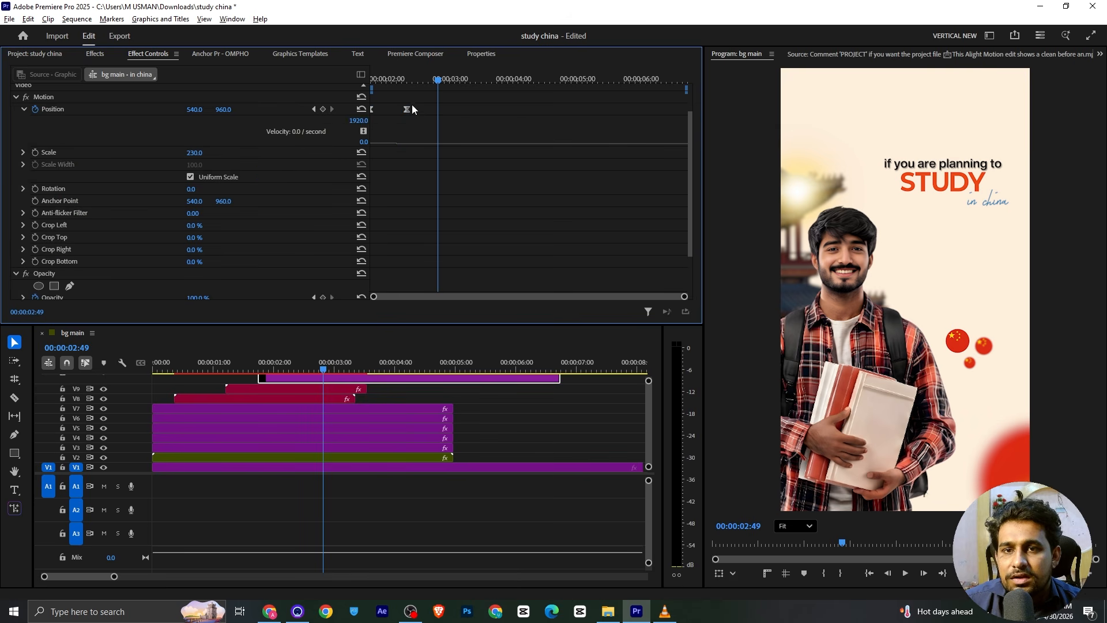
left_click_drag(411, 107, 397, 109)
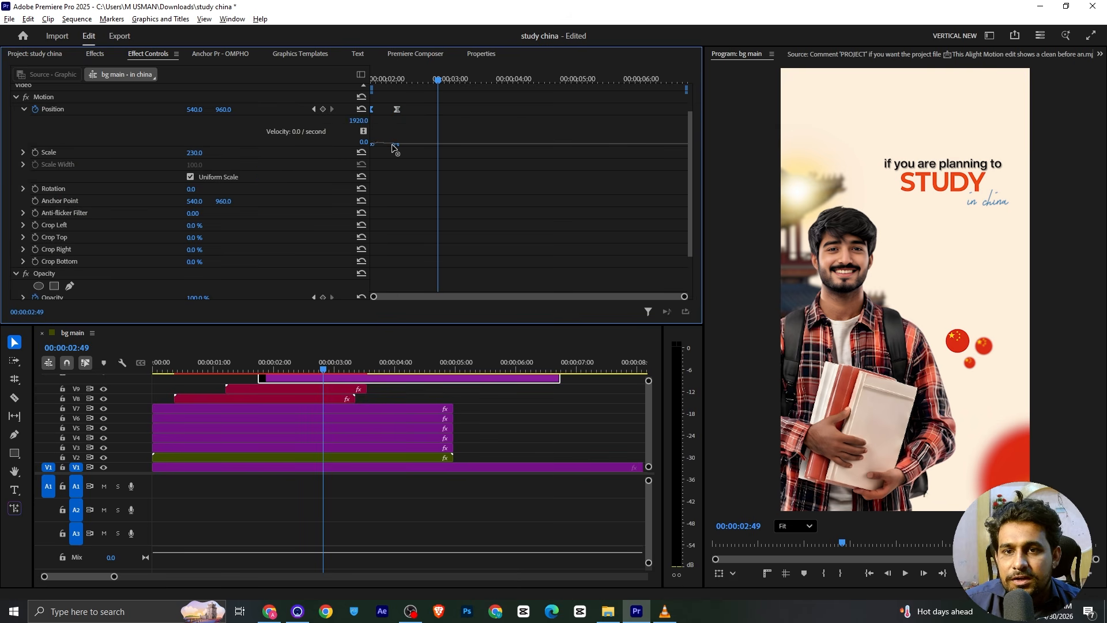
left_click_drag(392, 82, 321, 94)
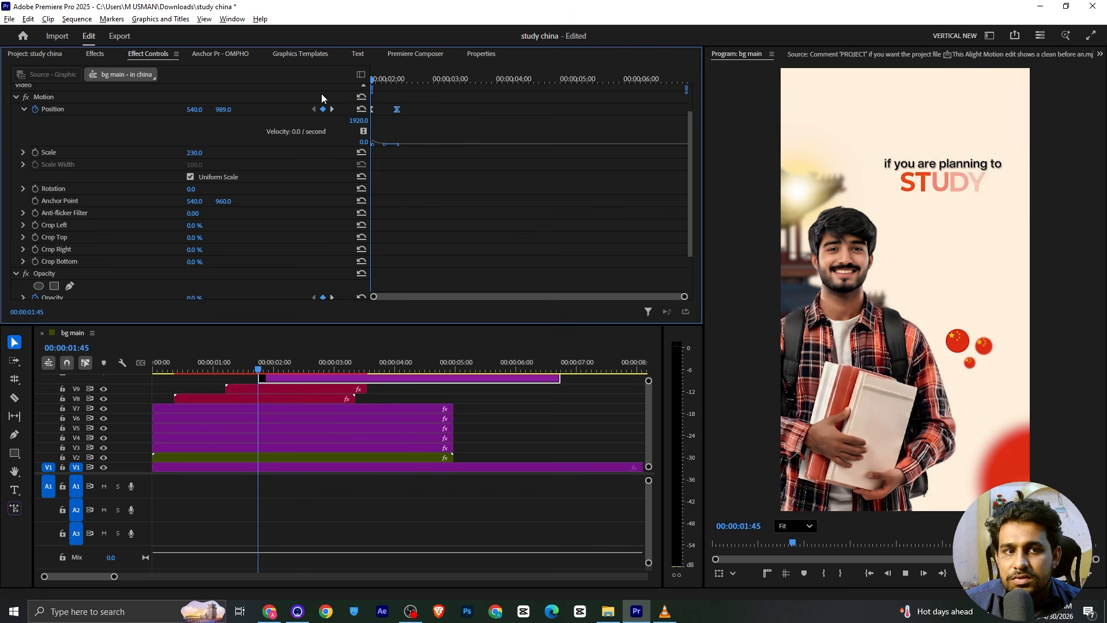
key("space")
key("space")
key("ctrl+s")
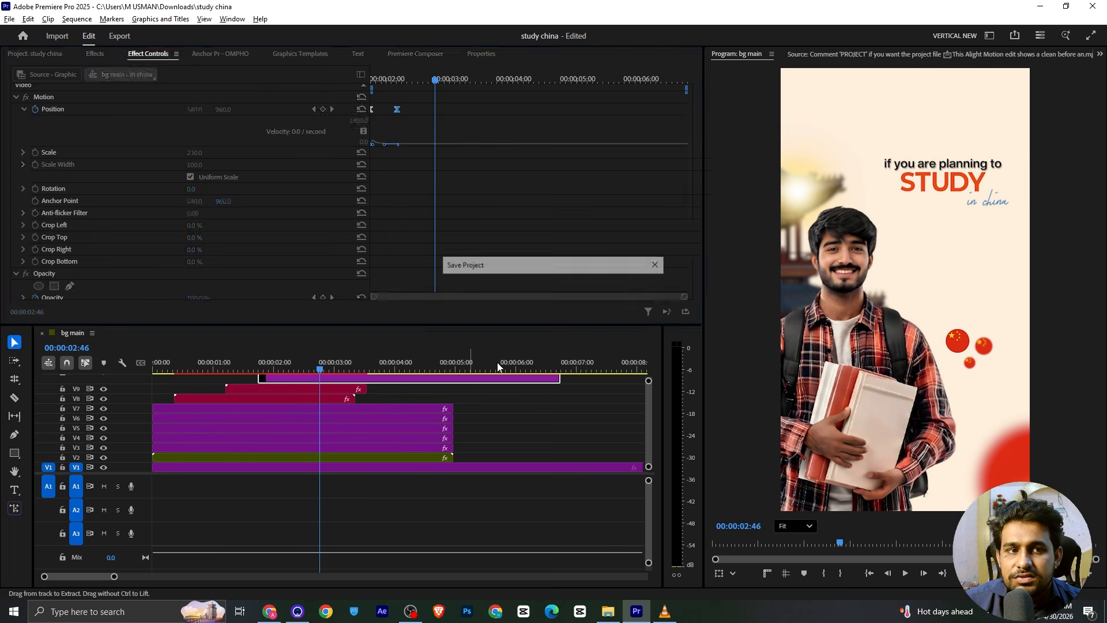
Switch to VLC to review the reference video's opening scene and its transition, and return to Premiere Pro.
key("alt+Tab")
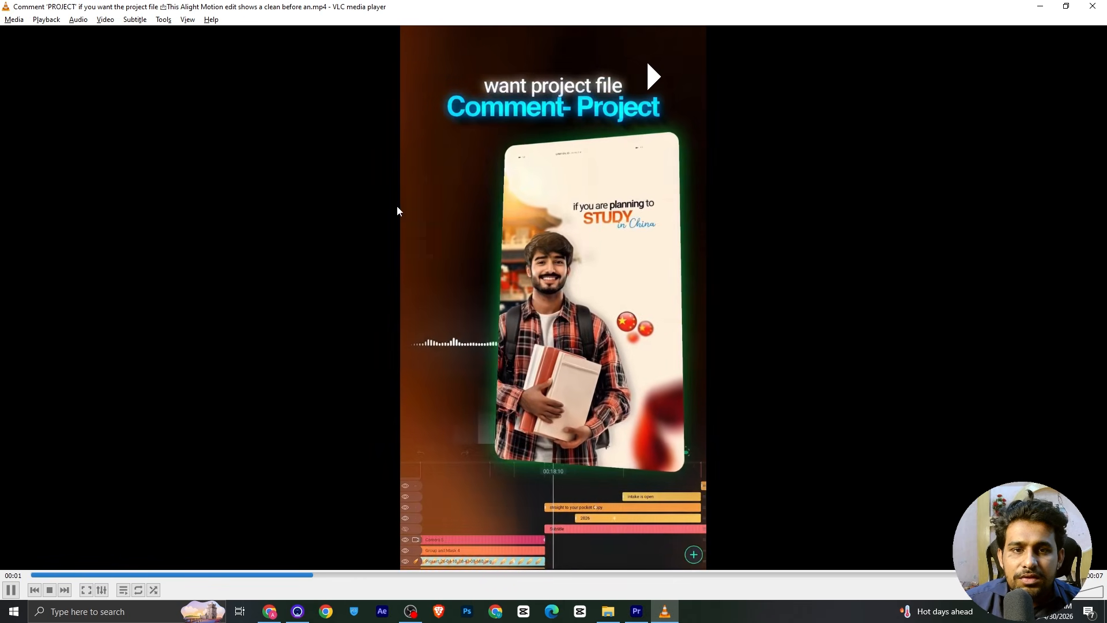
left_click(254, 575)
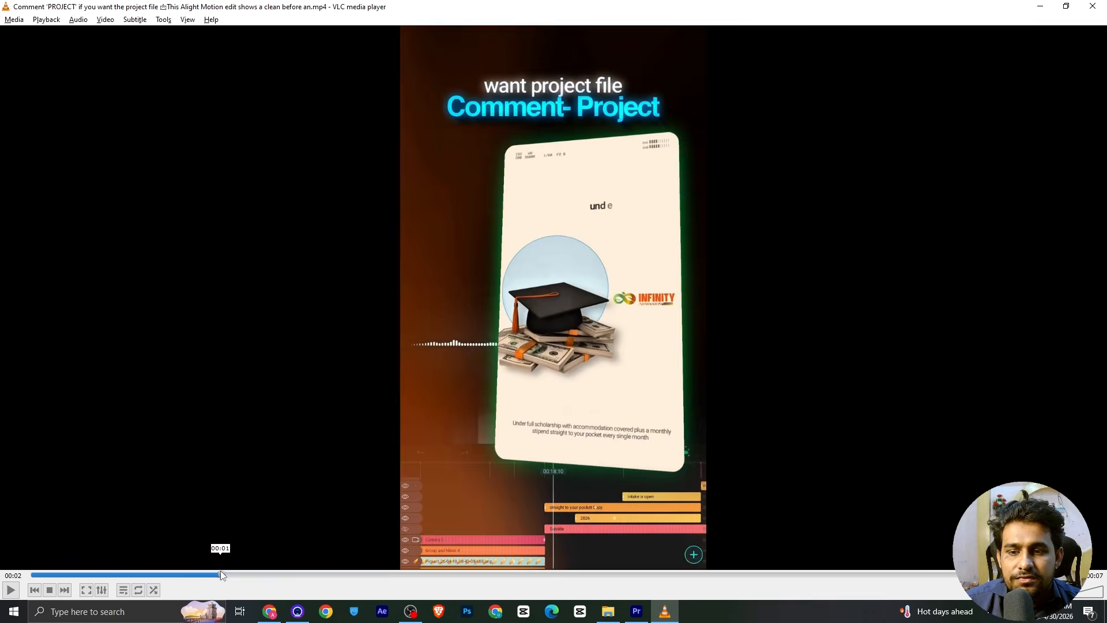
left_click(150, 574)
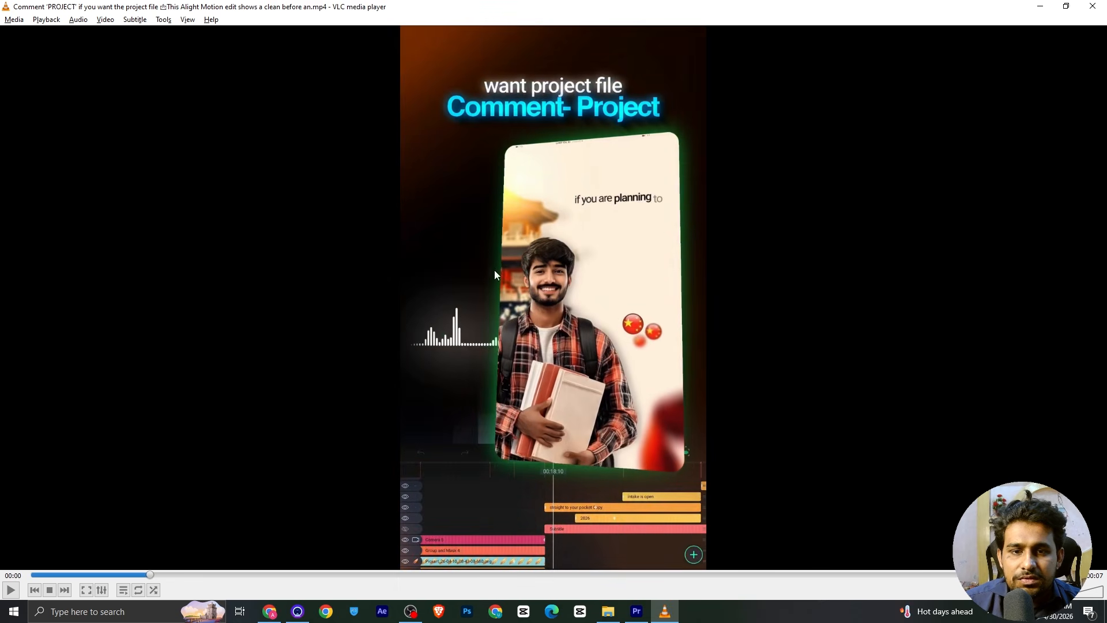
key("alt+Tab")
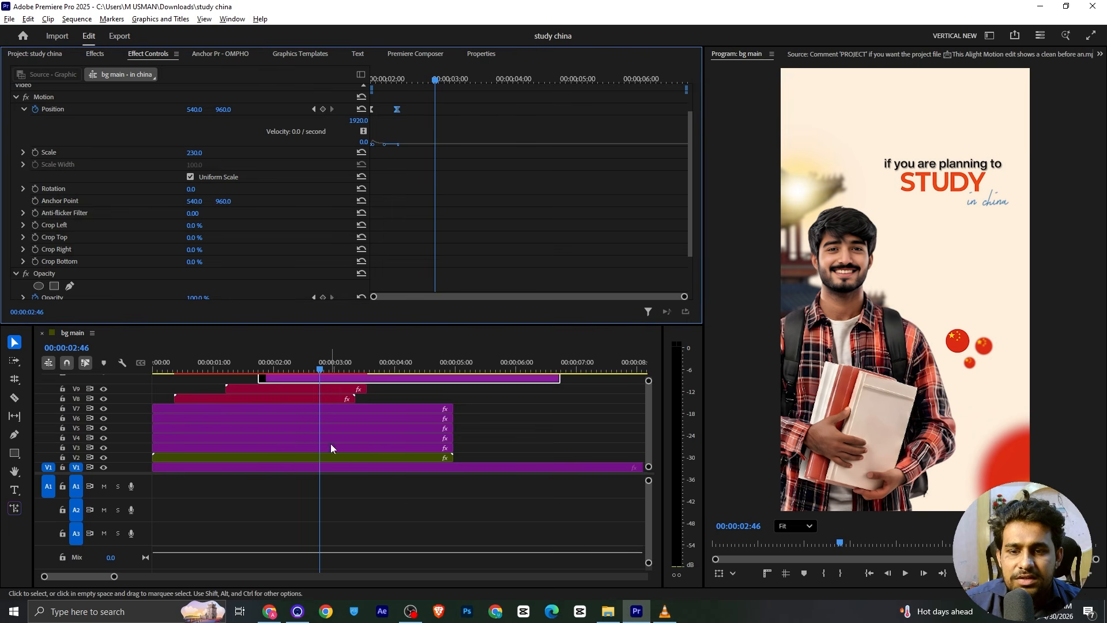
Nest all the scene clips above the background on V1 into a single sequence, keeping the default name.
left_click(649, 382)
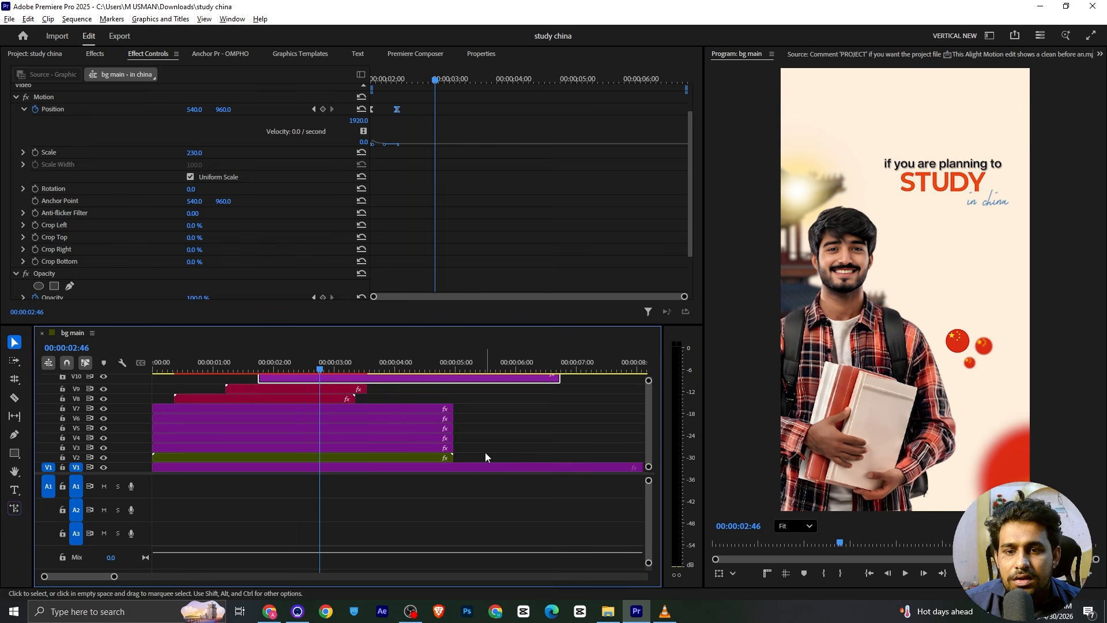
left_click_drag(477, 456, 332, 378)
right_click(332, 377)
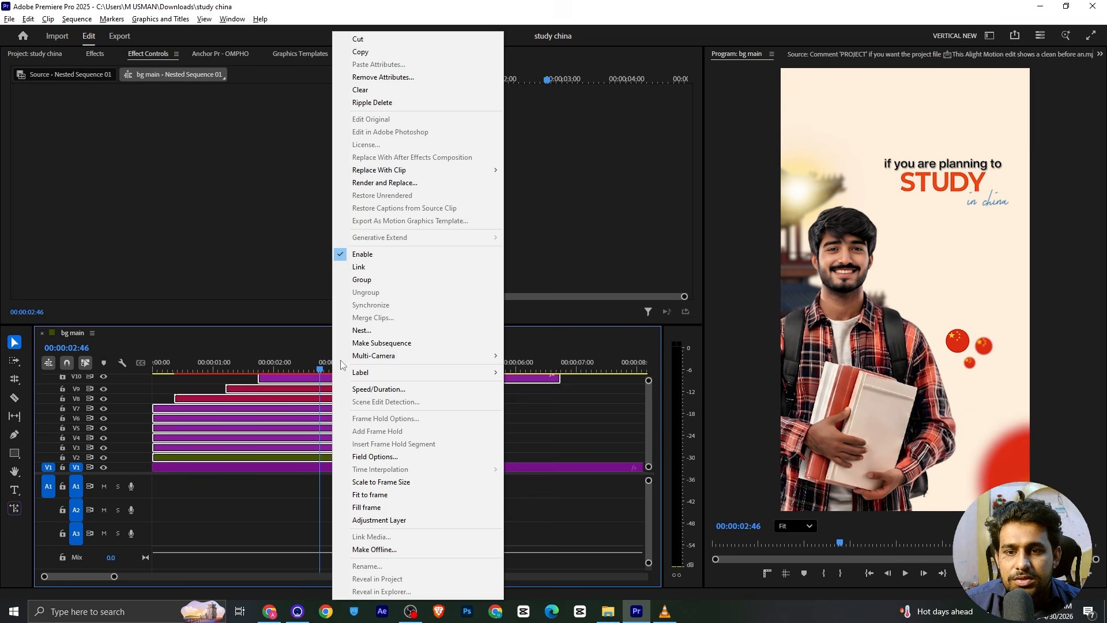
left_click(486, 331)
left_click(572, 321)
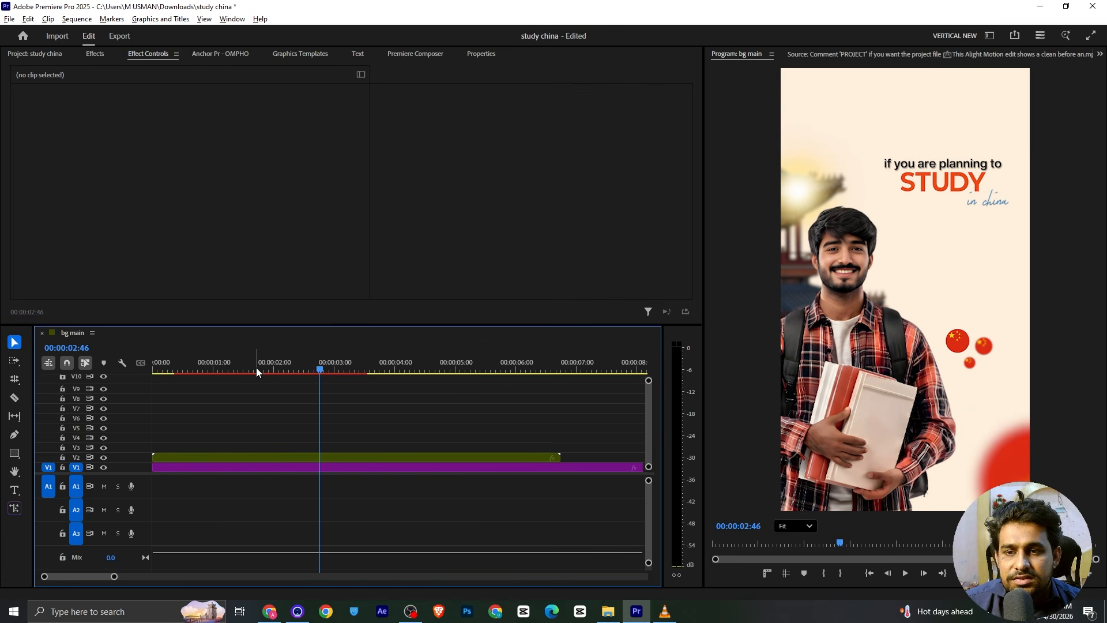
Keyframe the nested scene's scale at 100 at 00:00:00:41 and at a larger value at its start, and preview the zoom-out.
left_click_drag(256, 364, 195, 358)
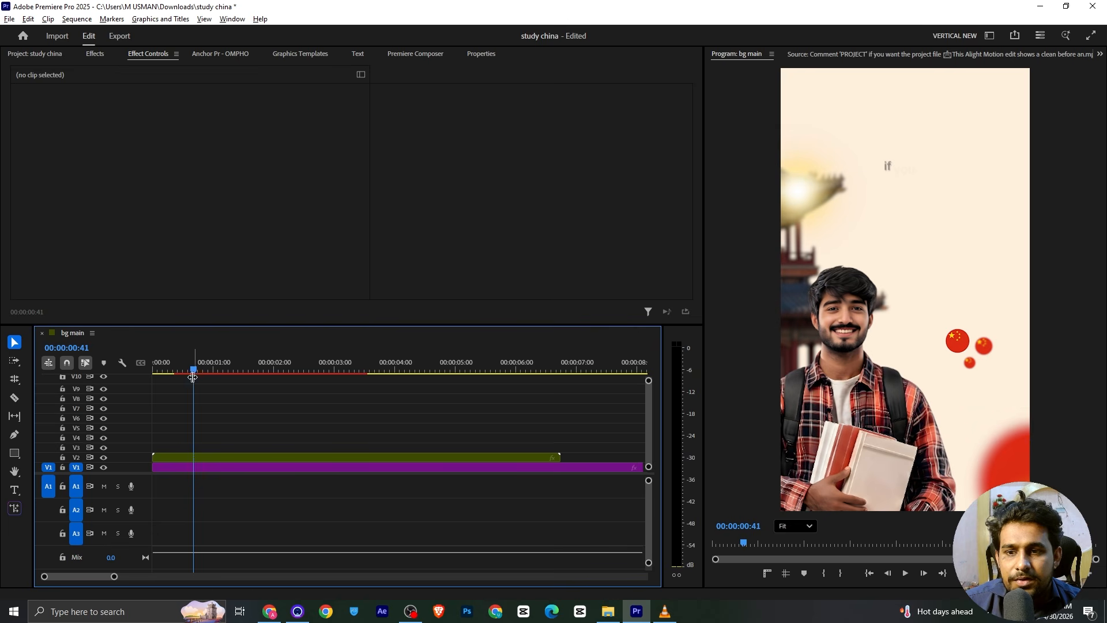
left_click(206, 456)
left_click(36, 125)
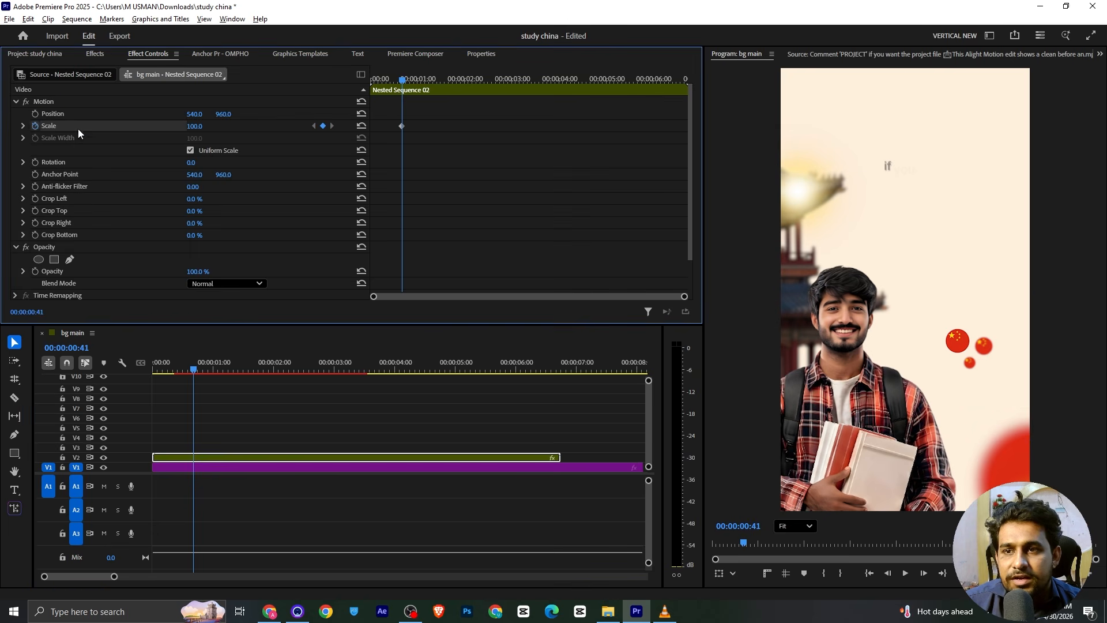
key("Home")
left_click_drag(196, 126, 201, 127)
key("space")
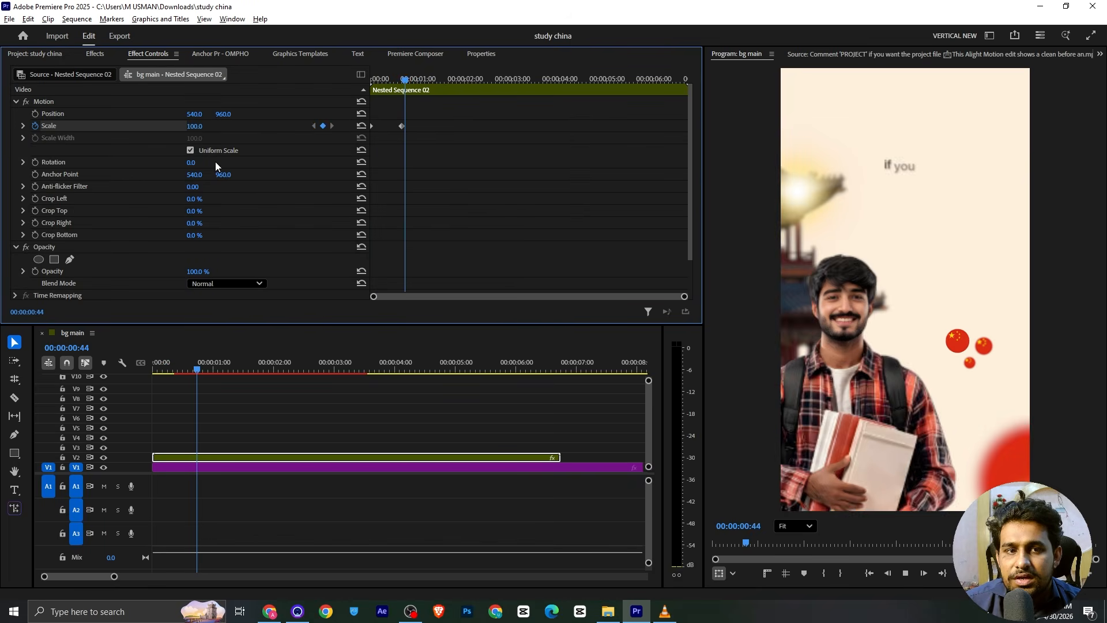
key("space")
Ease in the nested scene's Scale keyframes, shift the velocity peak toward the start, and play the zoom-out from the beginning.
right_click(400, 126)
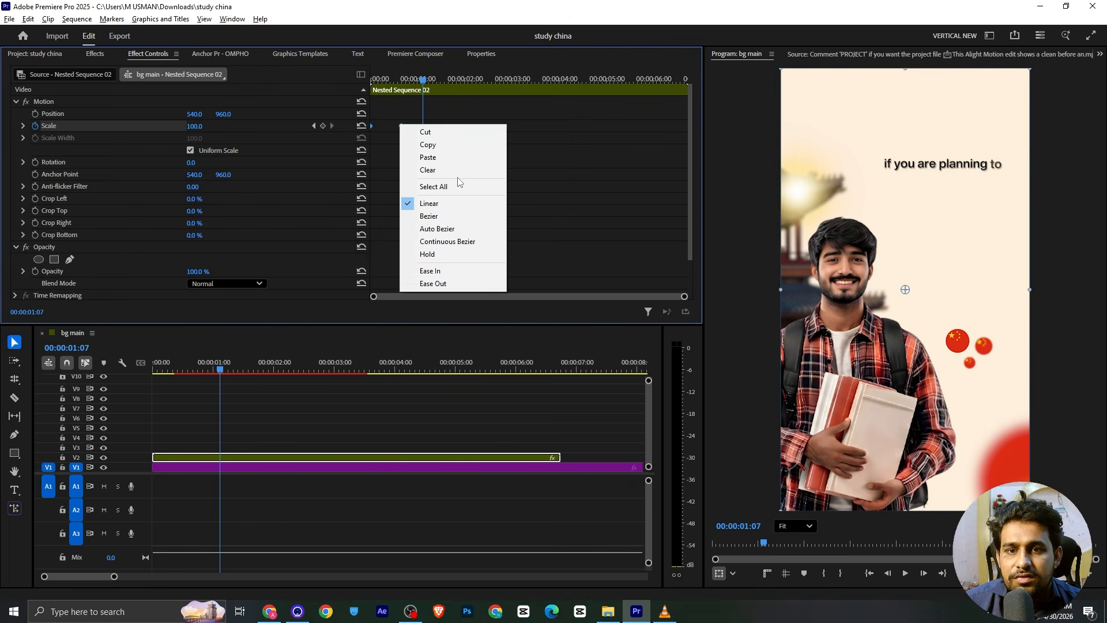
left_click(471, 267)
left_click(23, 126)
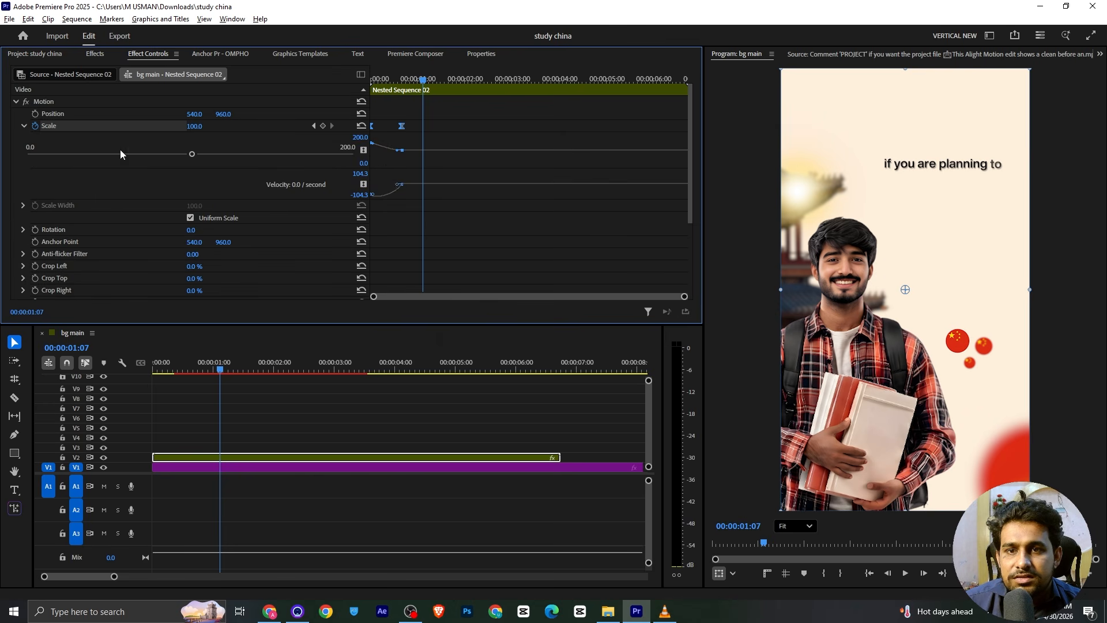
left_click_drag(391, 187, 381, 195)
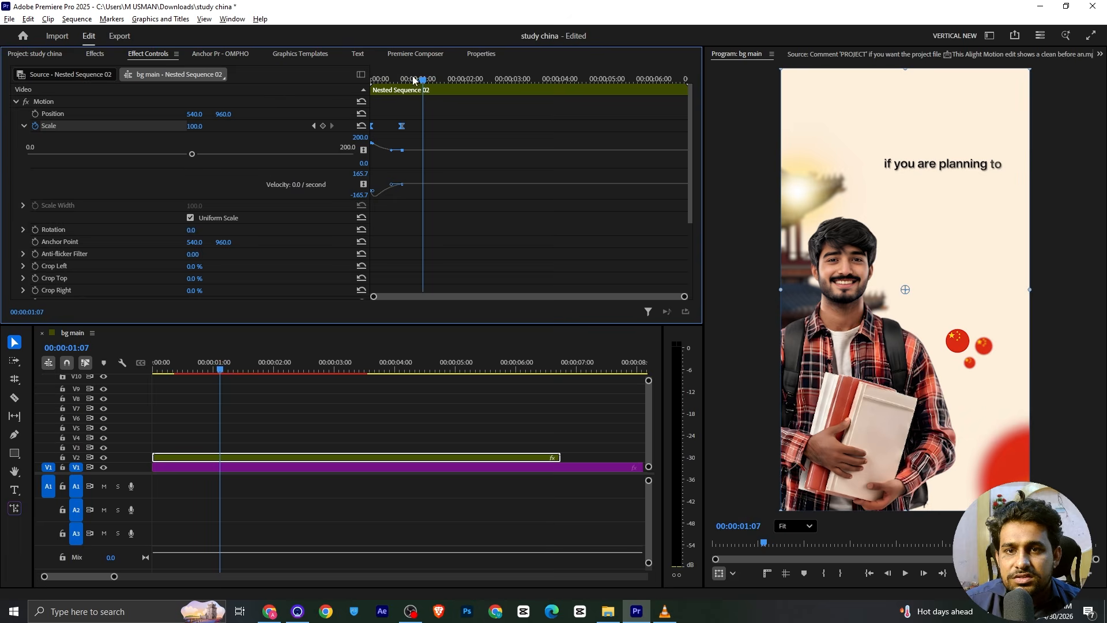
key("space")
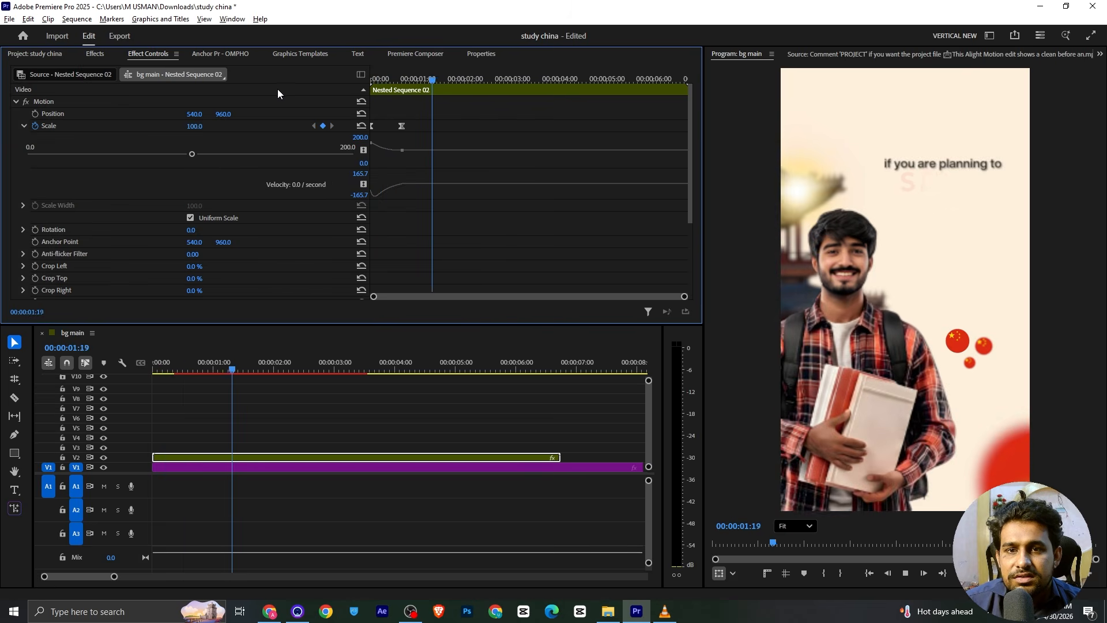
key("space")
key("Home")
key("space")
key("space")
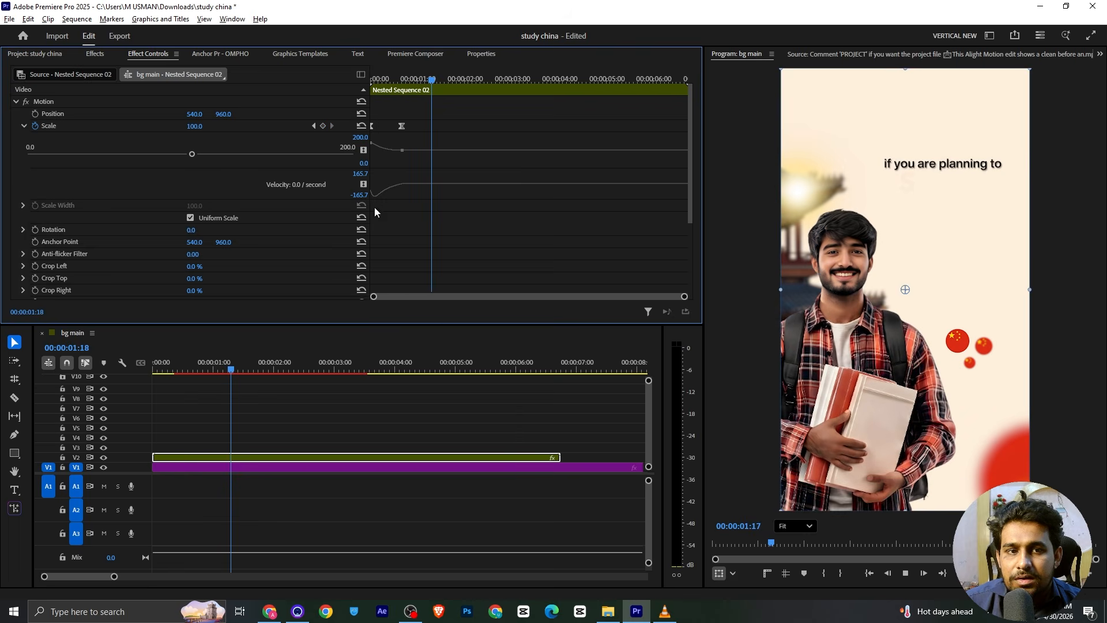
Switch to VLC to play the reference video through to its graduation-cap scene, and return to Premiere Pro.
key("alt+Tab")
key("space")
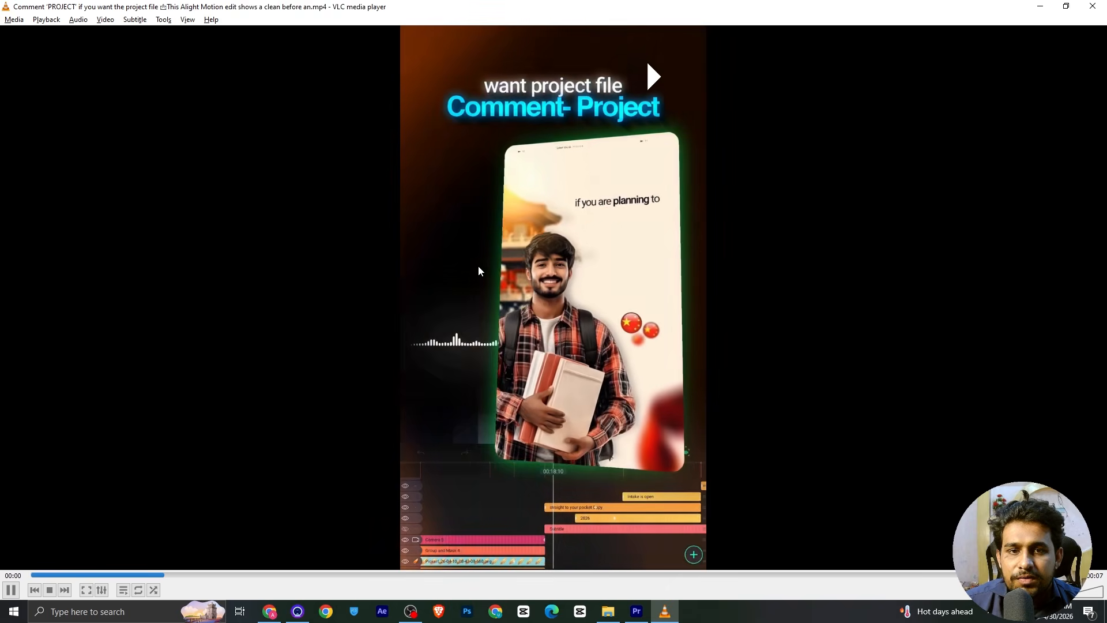
key("space")
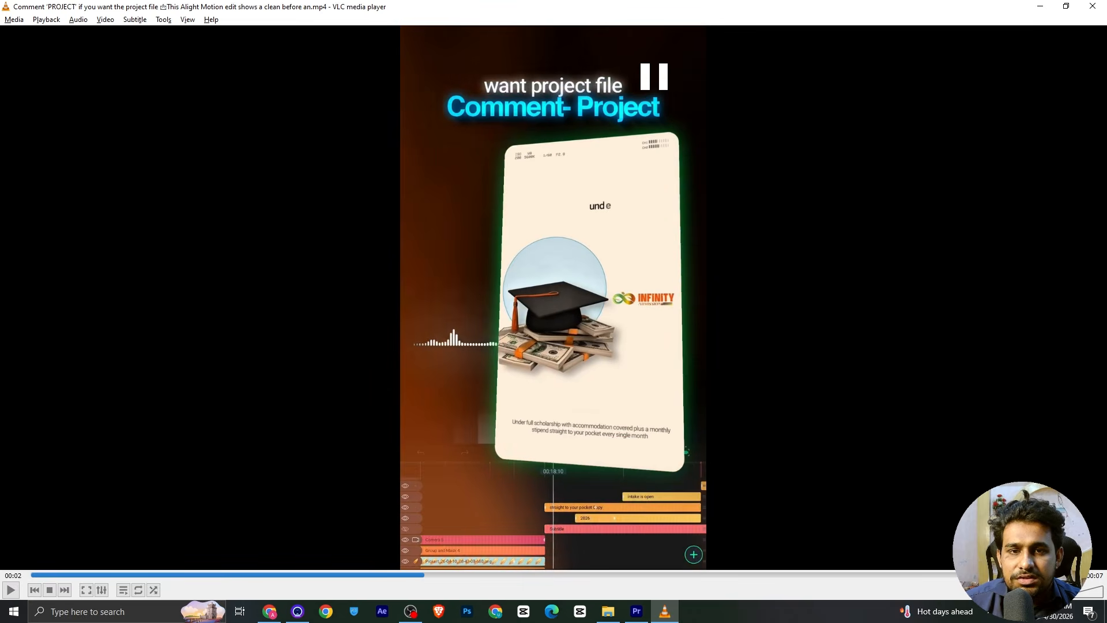
key("alt+Tab")
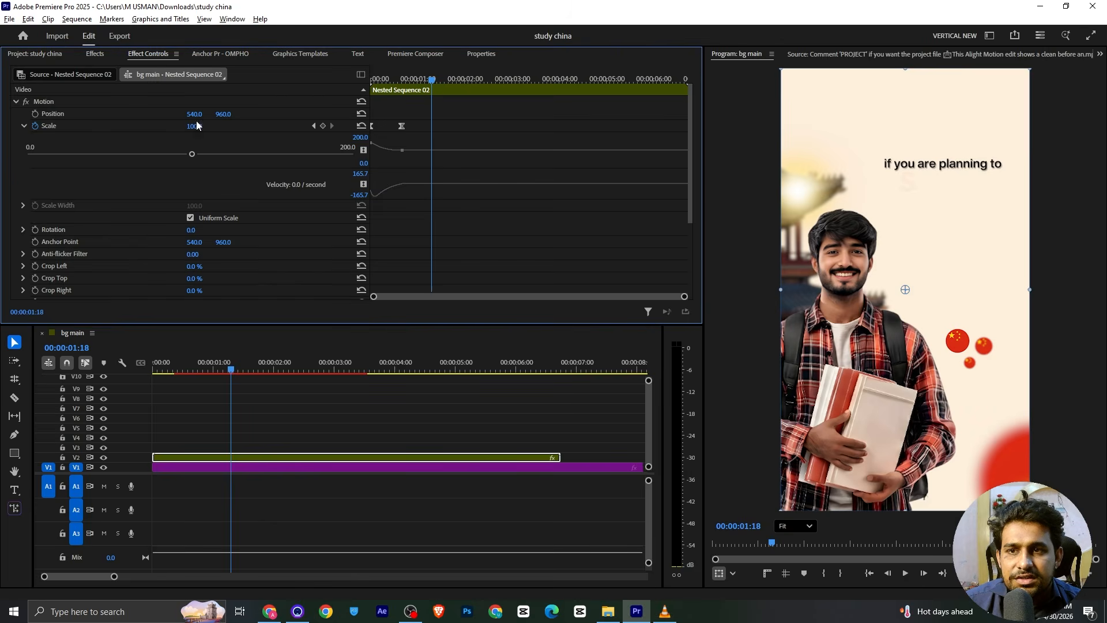
Cut the nested scene on V2 at 00:00:03:19 and delete the part after the cut.
left_click(53, 59)
left_click(258, 442)
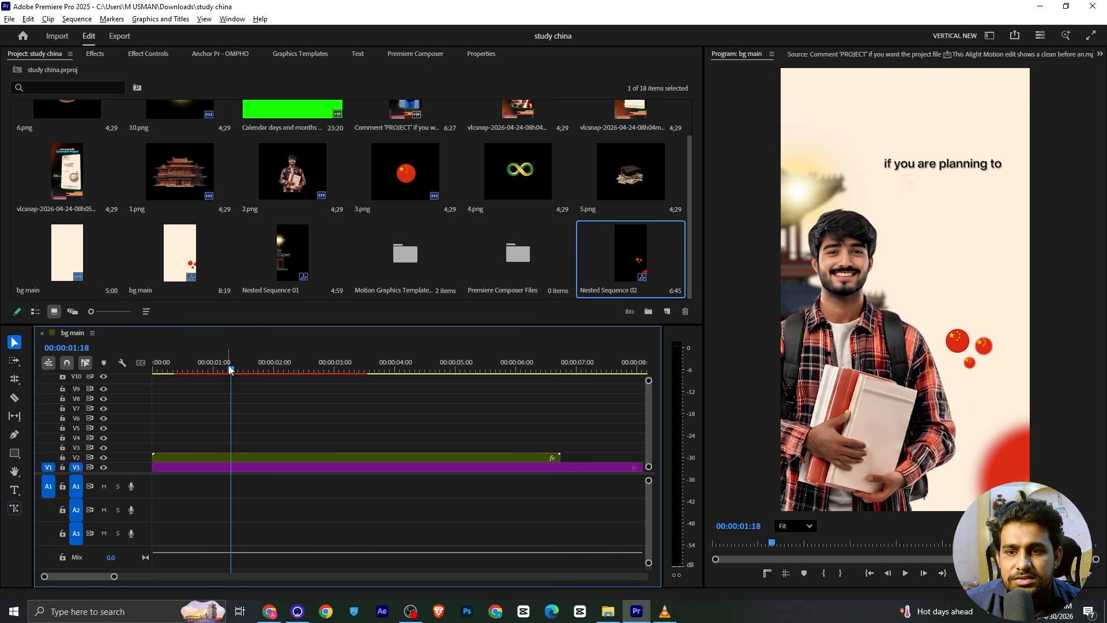
left_click_drag(228, 364, 353, 376)
key("c")
left_click(357, 459)
key("v")
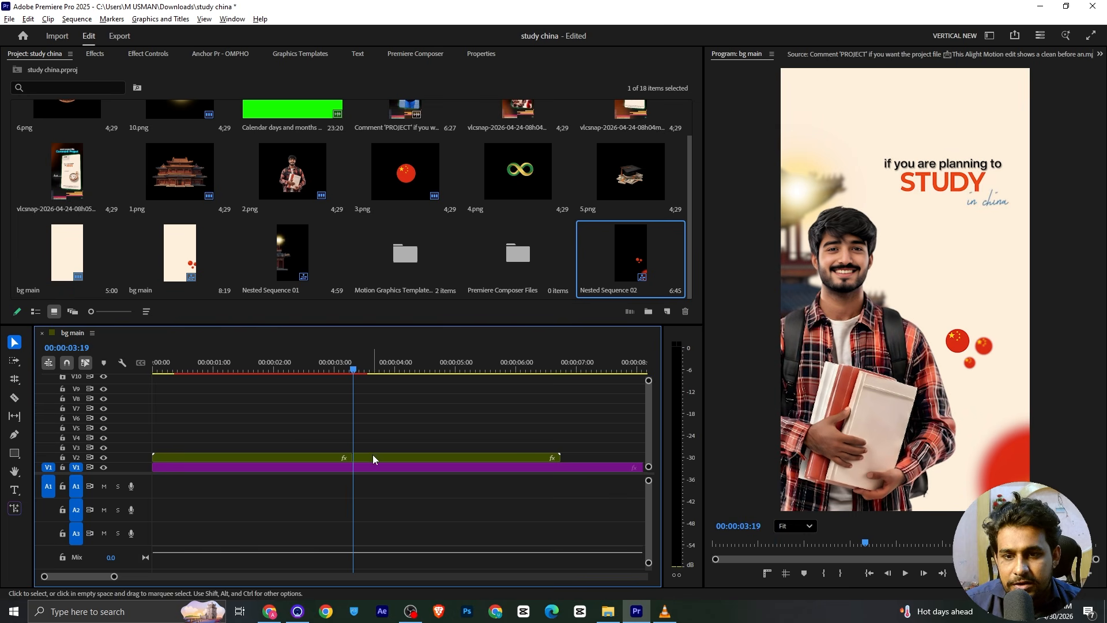
left_click(385, 456)
key("Delete")
Check the reference's second scene in VLC, then in Premiere Pro draw a large circle at 00:00:03:19, slightly left of the frame's centre.
scroll(446, 180, "up", 1)
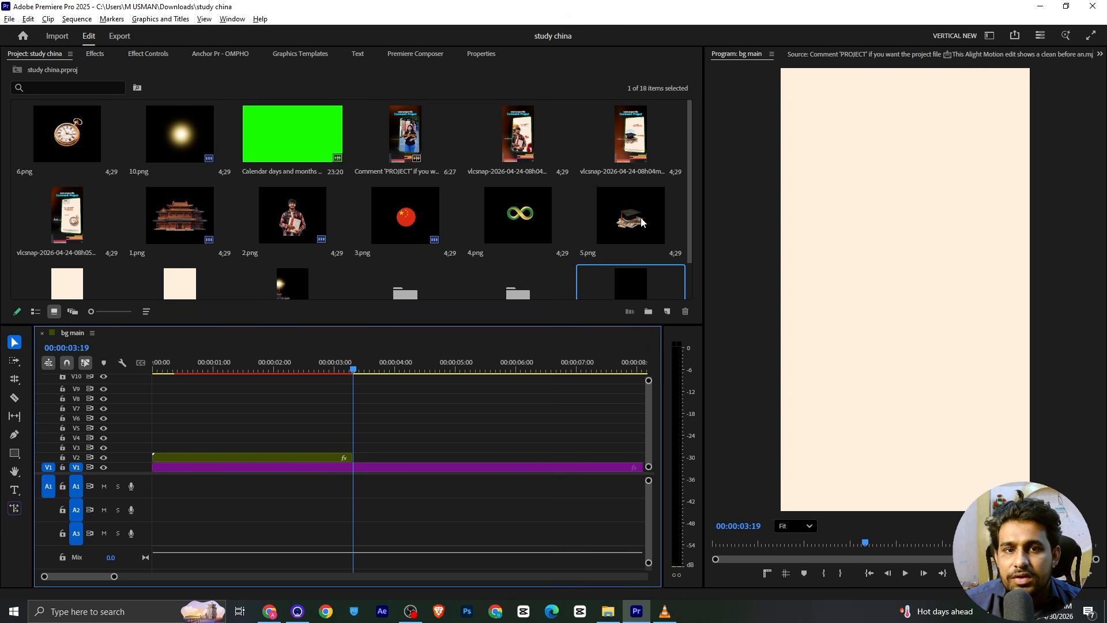
key("alt+Tab")
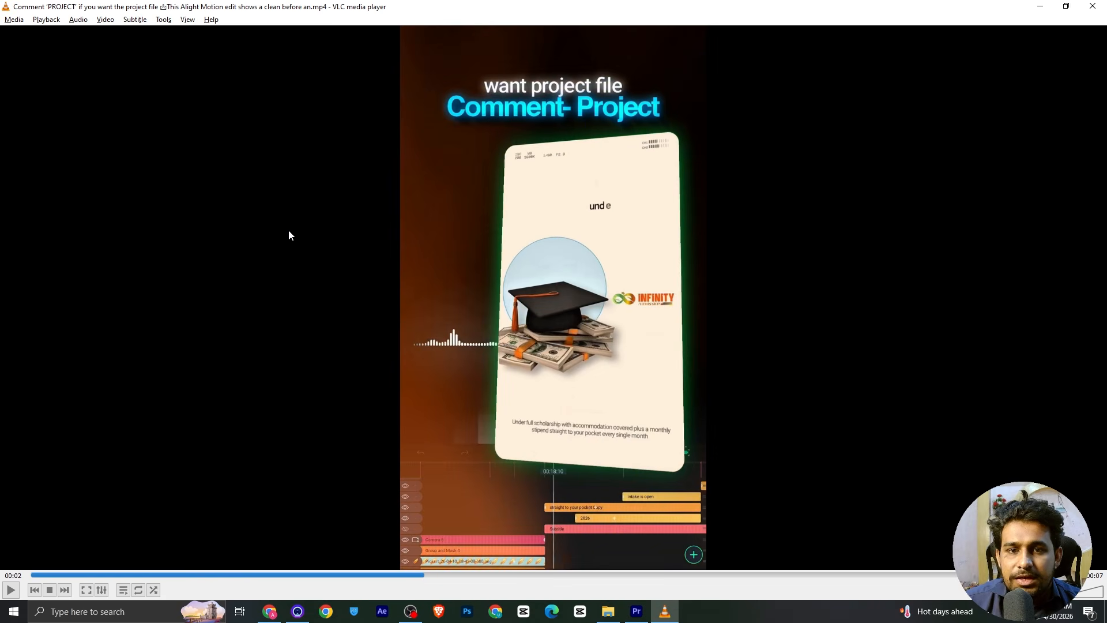
key("alt+Tab")
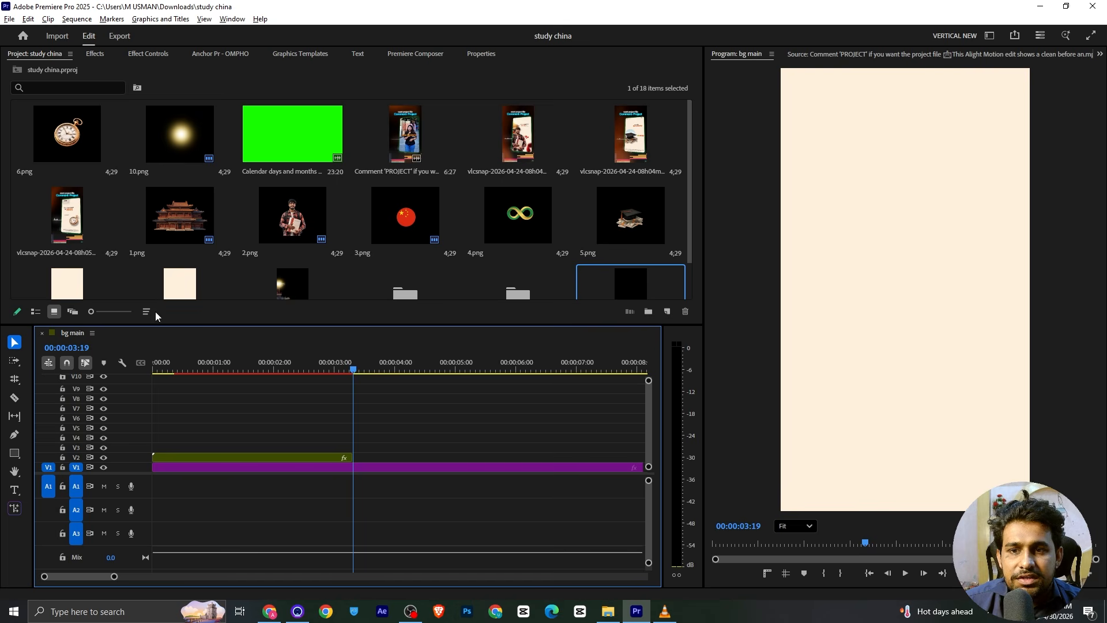
scroll(403, 415, "down", 1)
left_click(14, 454)
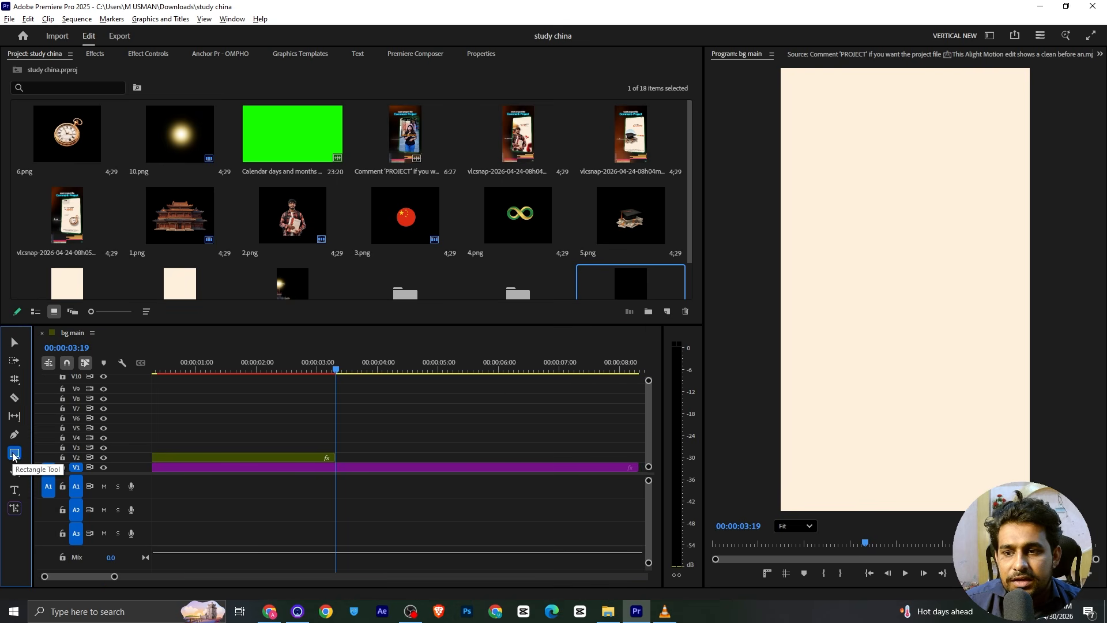
left_click(13, 453, "alt")
left_click_drag(812, 215, 911, 367)
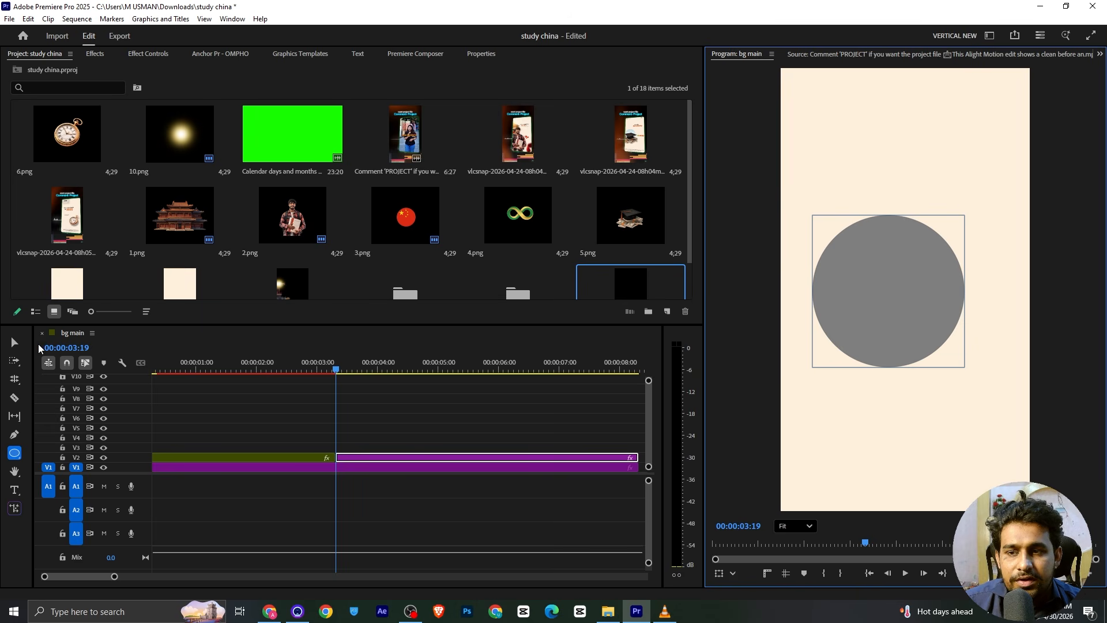
left_click(14, 342)
left_click_drag(922, 295, 905, 299)
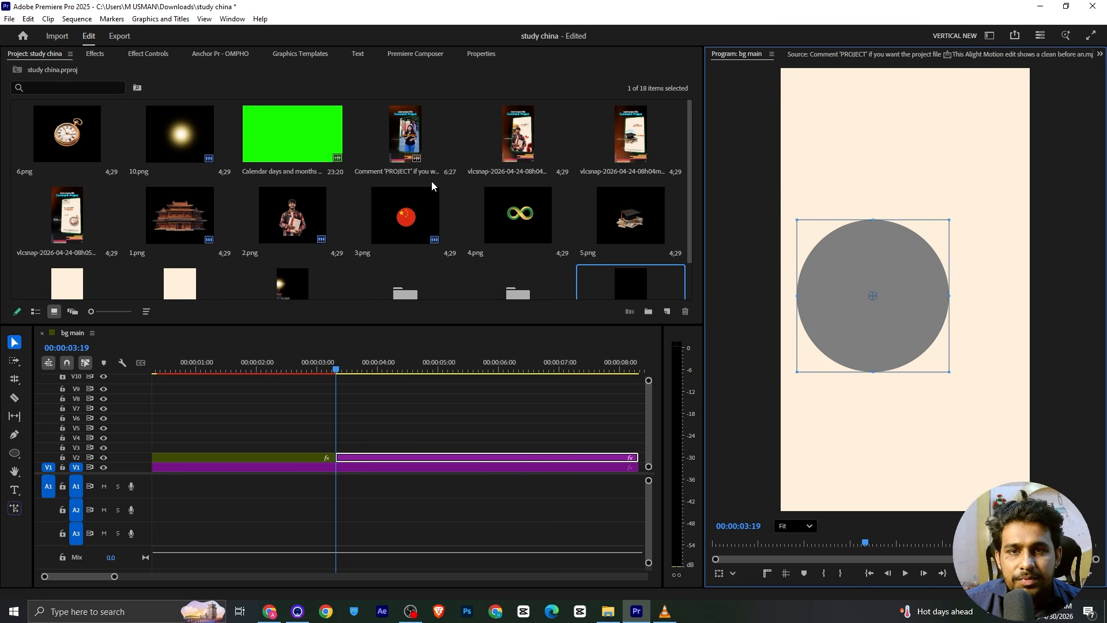
Fill the circle with the light blue sampled from the circle in the reference video's frame at 00:00:02:27.
left_click(478, 54)
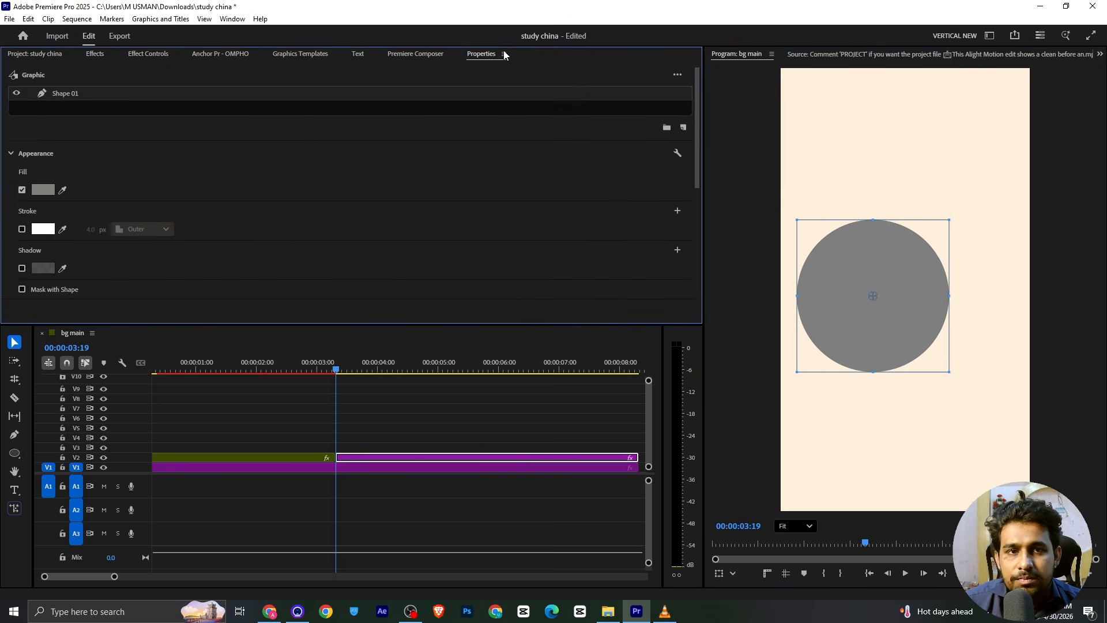
left_click(797, 54)
left_click_drag(843, 543, 874, 542)
scroll(866, 370, "down", 5)
scroll(729, 438, "up", 2)
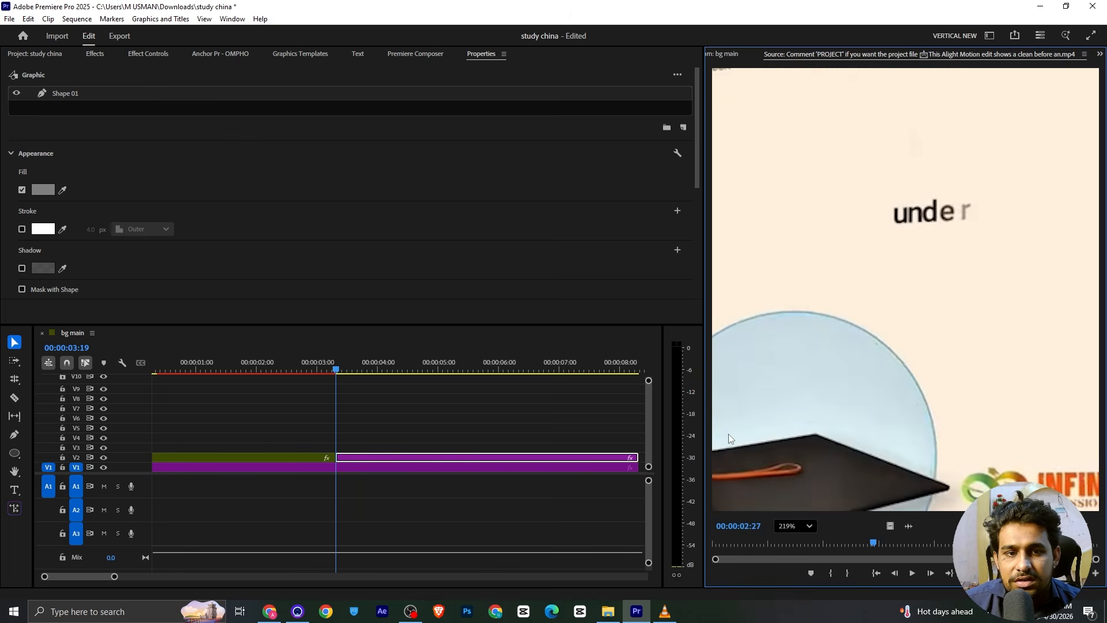
left_click(63, 191)
left_click(731, 359)
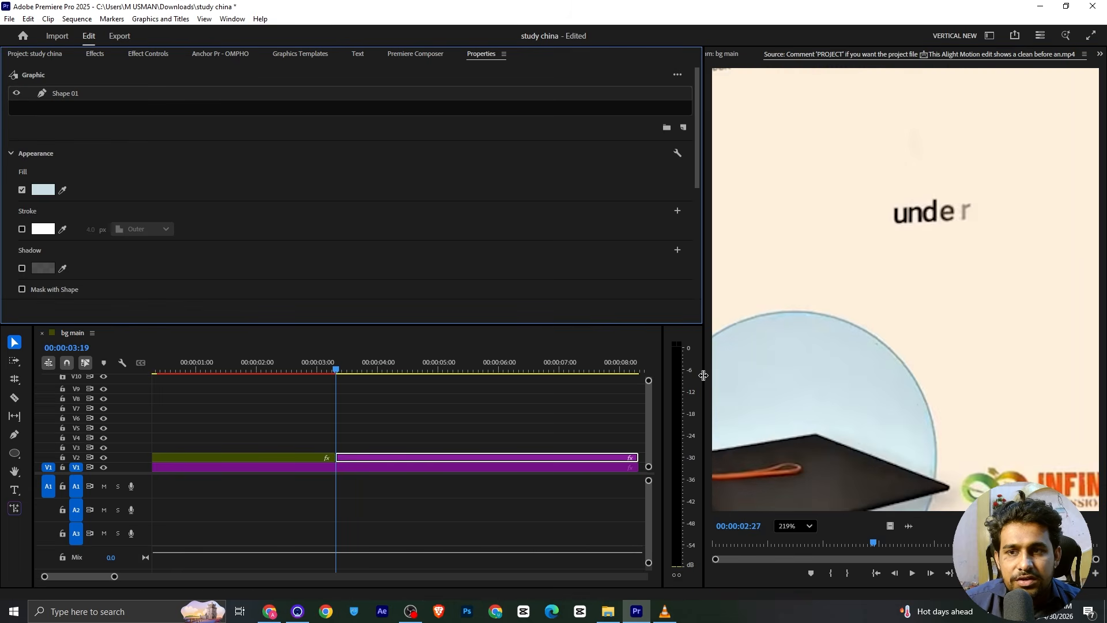
Enable the circle's stroke, sample its colour from the reference circle's outline, and darken it to teal 165669.
scroll(766, 361, "up", 4)
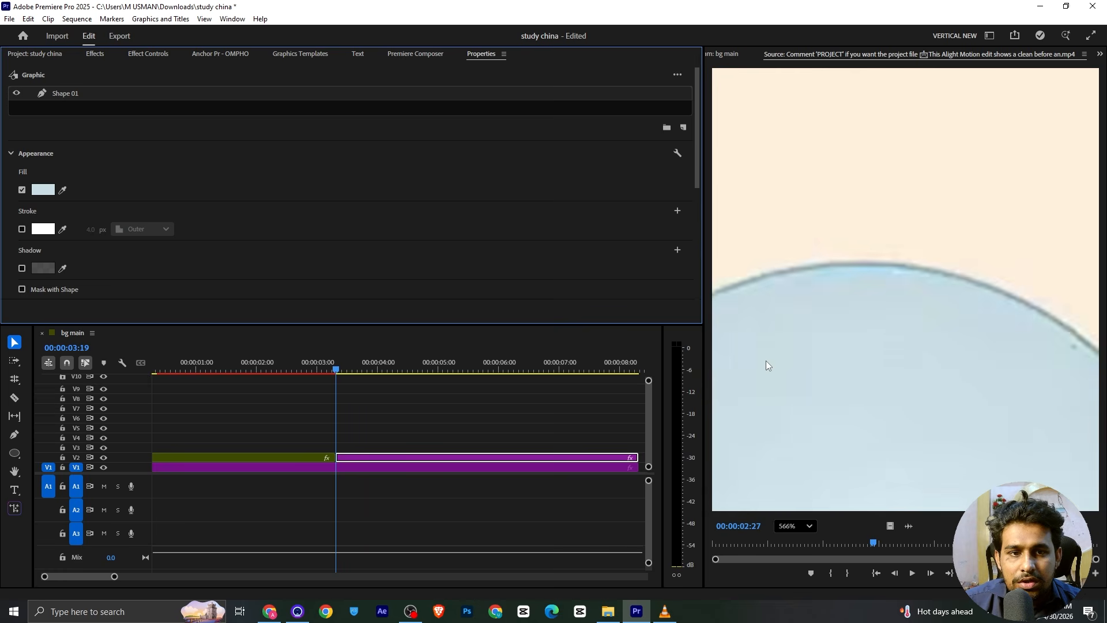
left_click(22, 229)
left_click(64, 227)
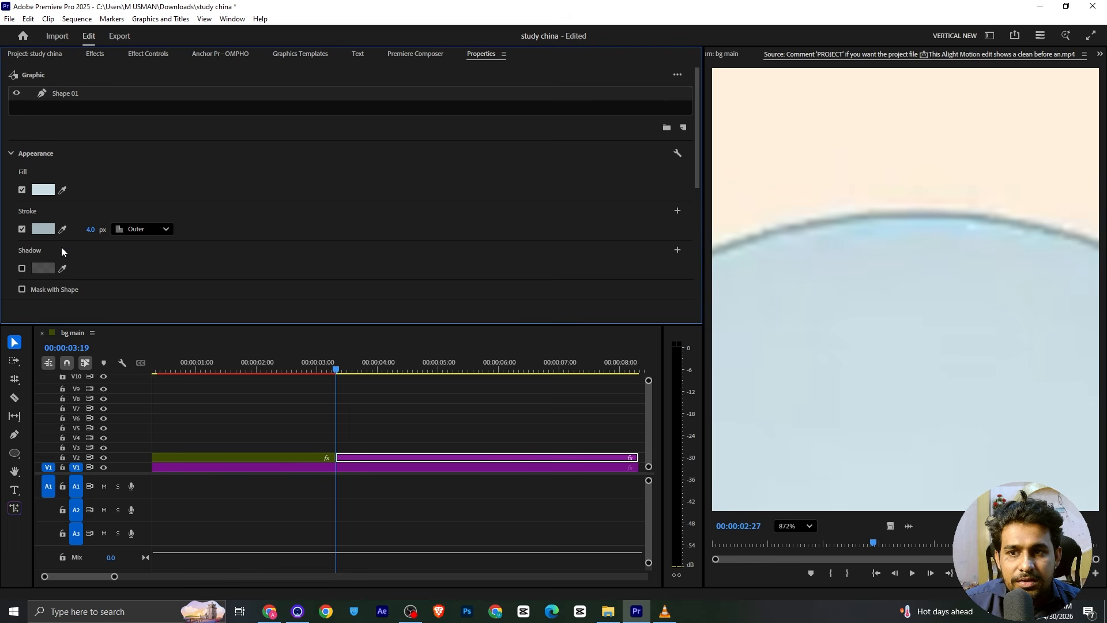
left_click(42, 232)
mouse_move(530, 263)
left_mouse_down()
mouse_move(547, 254)
mouse_move(558, 264)
mouse_move(531, 283)
left_mouse_up()
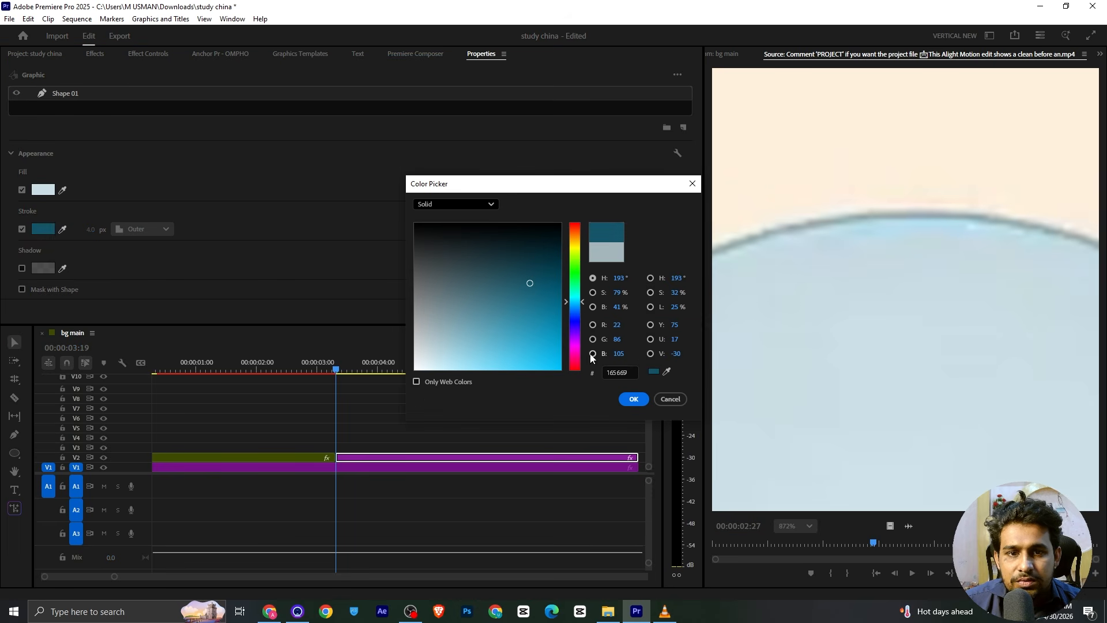
left_click(632, 399)
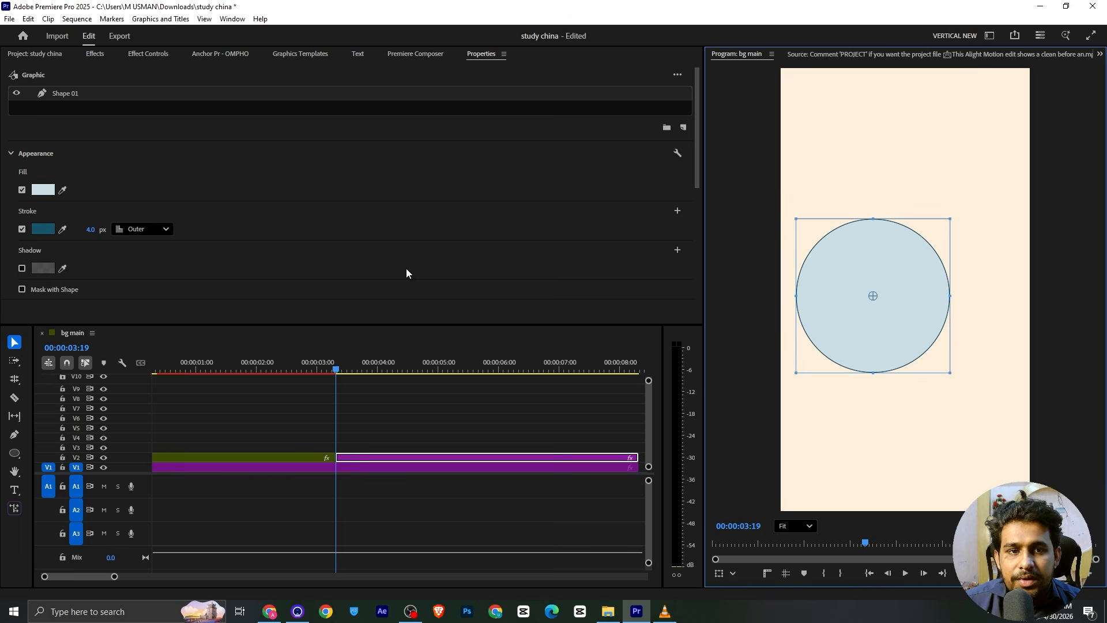
Set the circle's stroke width to 2 px and save the project.
left_click(84, 226)
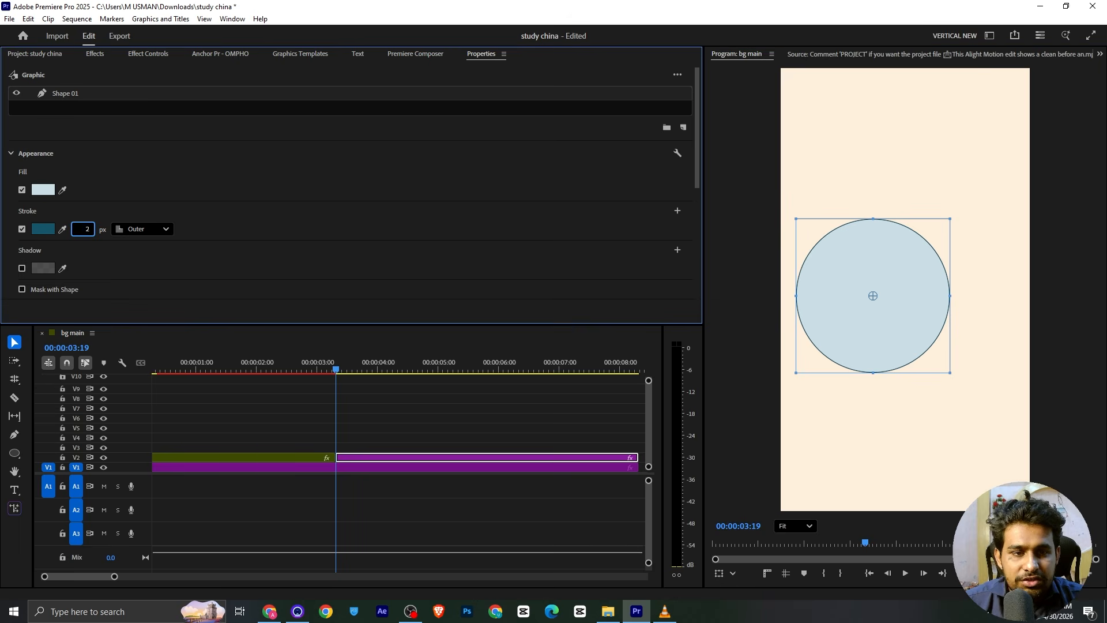
type("2")
key("Return")
left_click(412, 449)
key("ctrl+s")
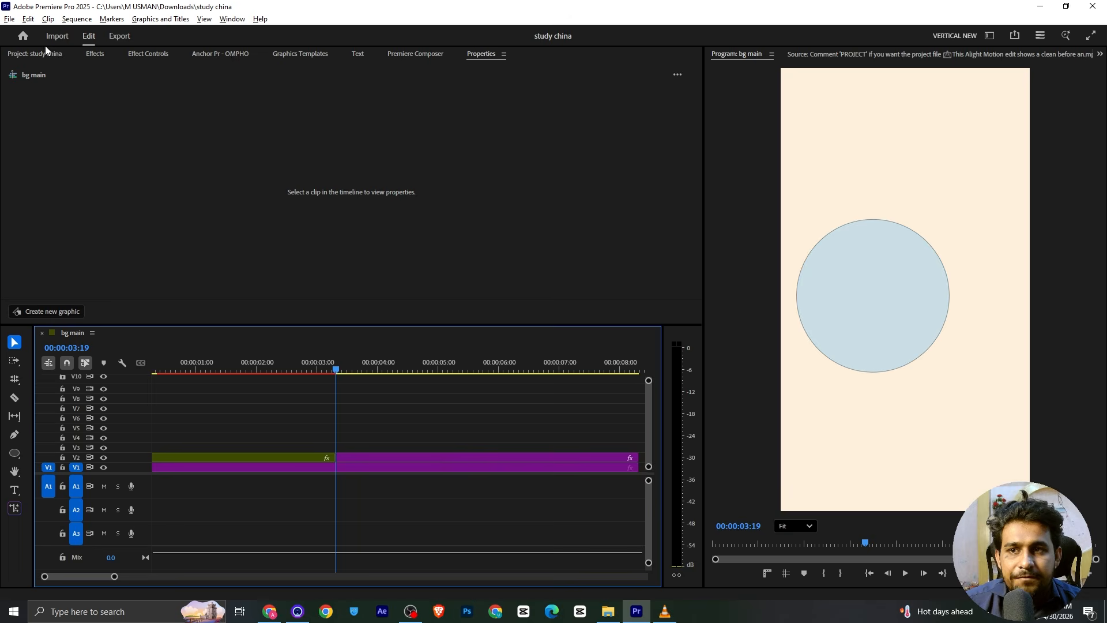
Place 5.png on V3 above the circle clip from the scene's start, and move the graduation cap image below the circle.
left_click(51, 50)
left_click_drag(631, 217, 346, 448)
left_click(357, 364)
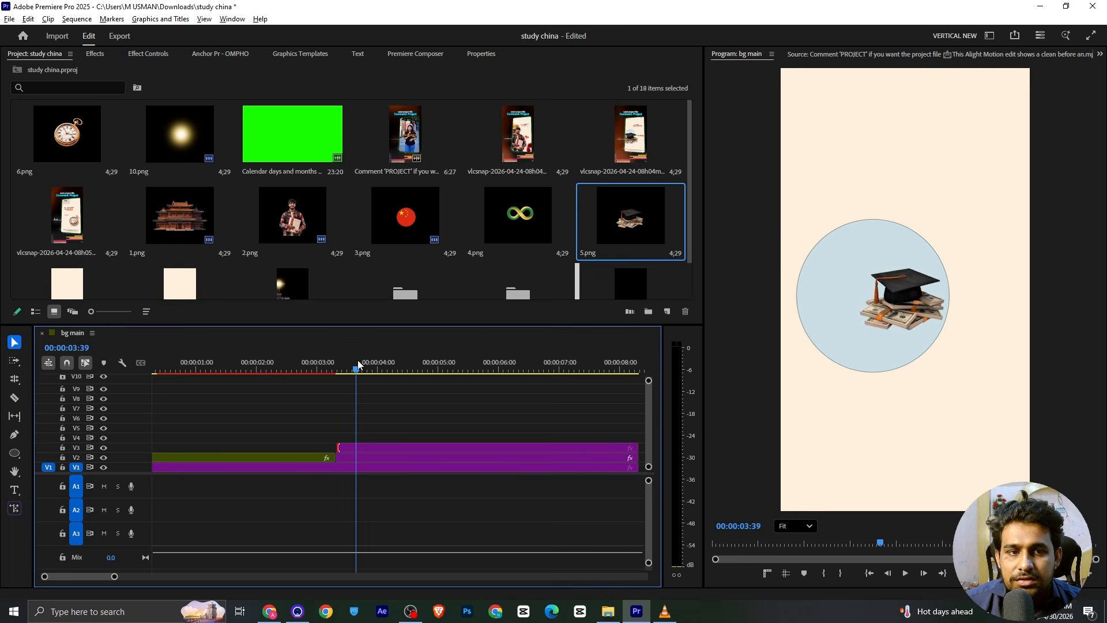
left_click(154, 54)
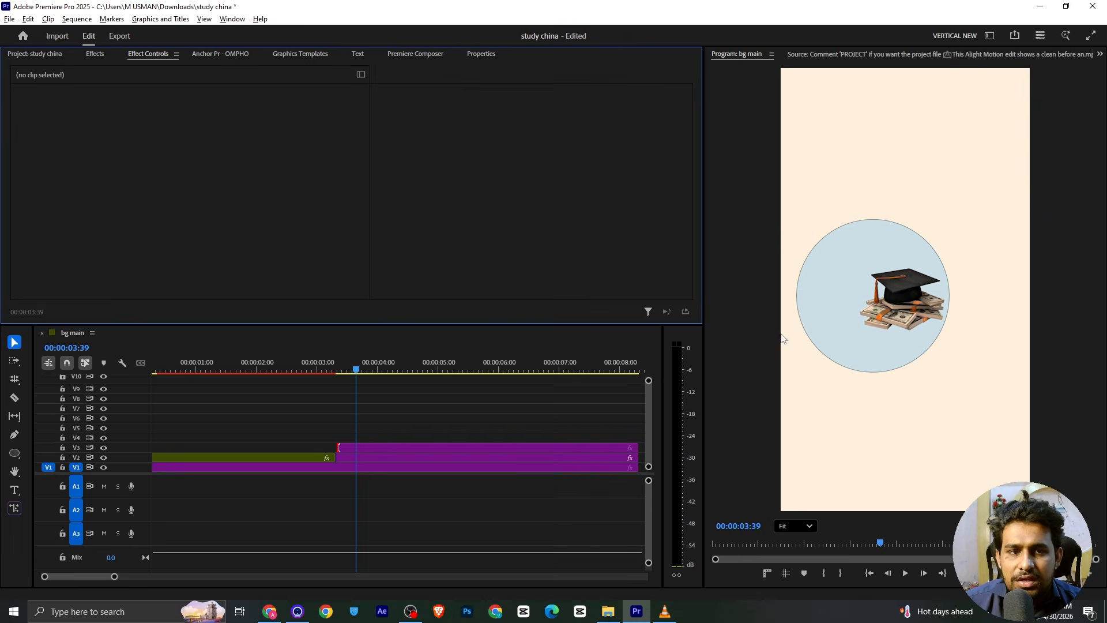
left_click(829, 268)
left_click_drag(842, 271, 891, 391)
Shift the circle close to the frame's left edge, compare with the reference video in VLC, and return to Premiere Pro.
left_click(862, 262)
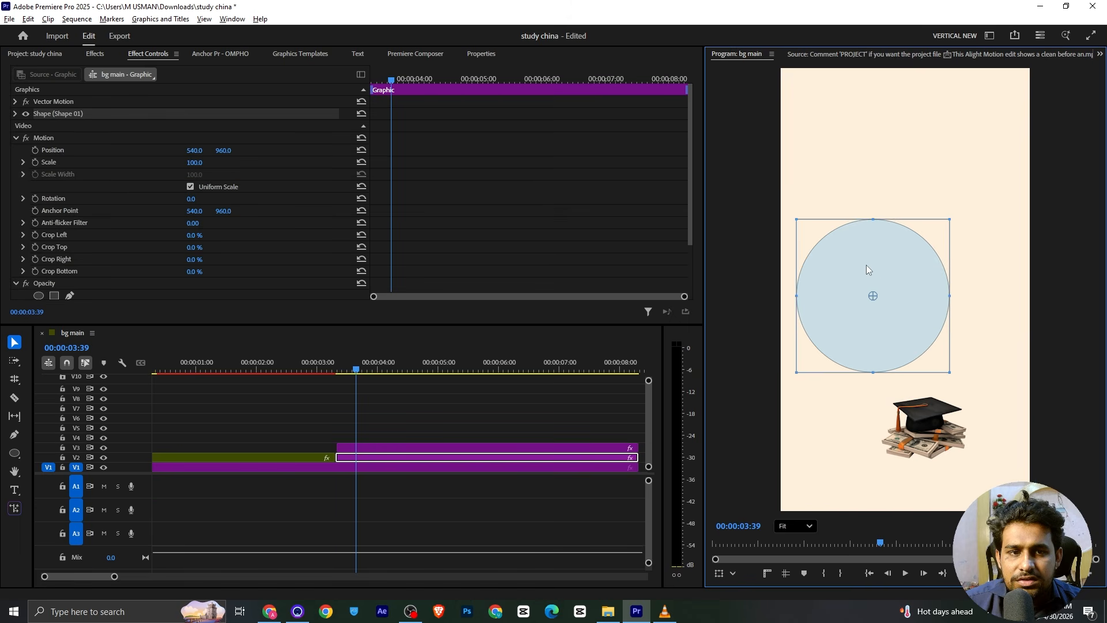
key("shift+Left")
key("alt+Tab")
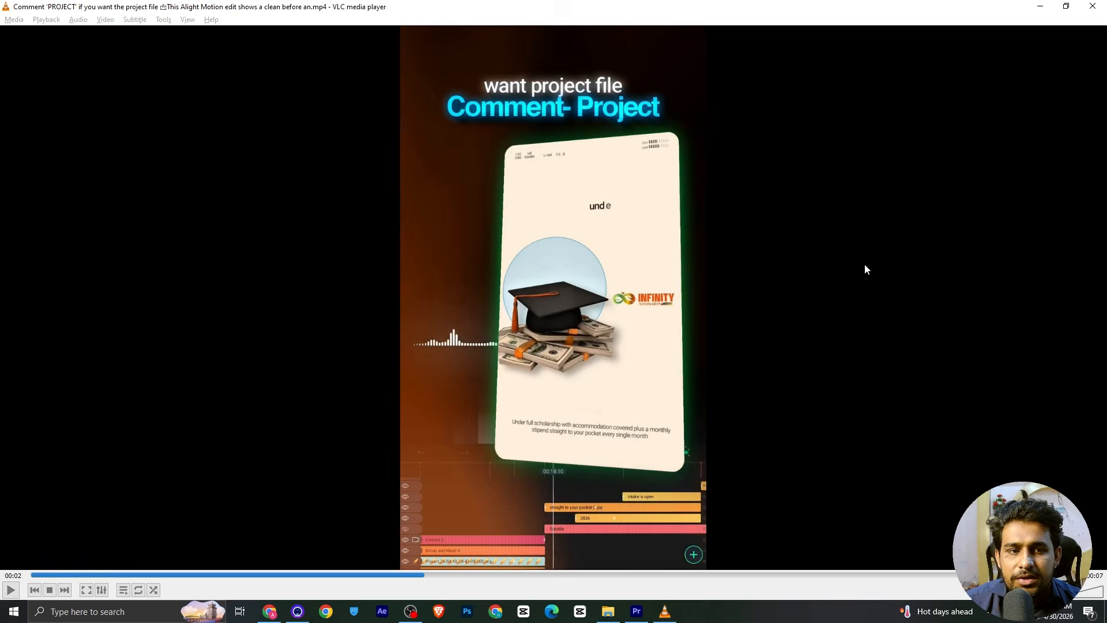
left_click_drag(411, 575, 454, 574)
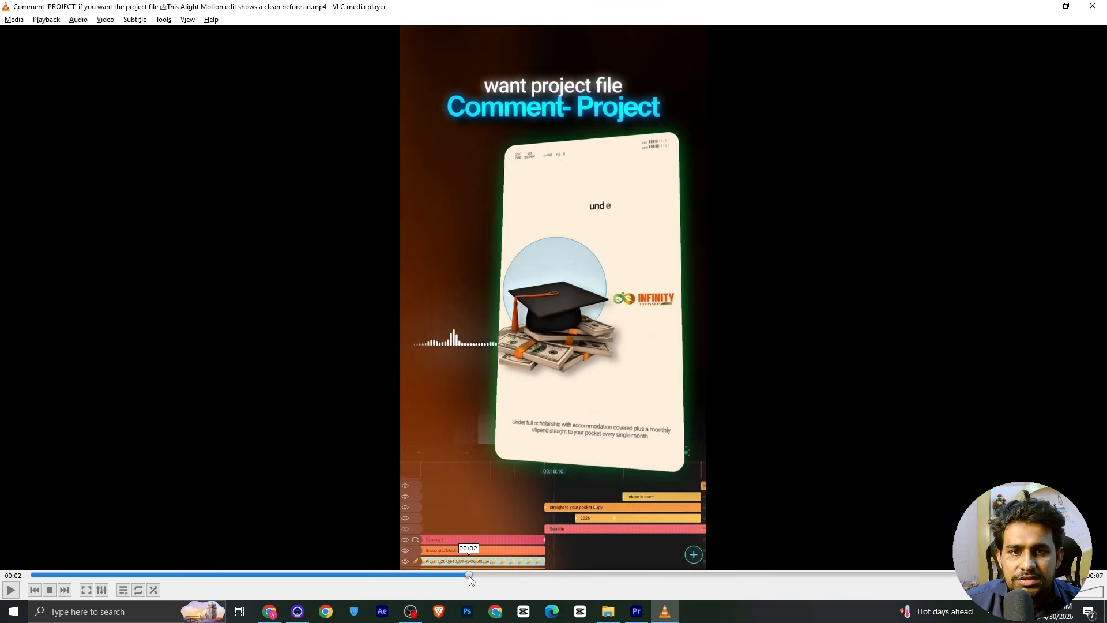
key("alt+Tab")
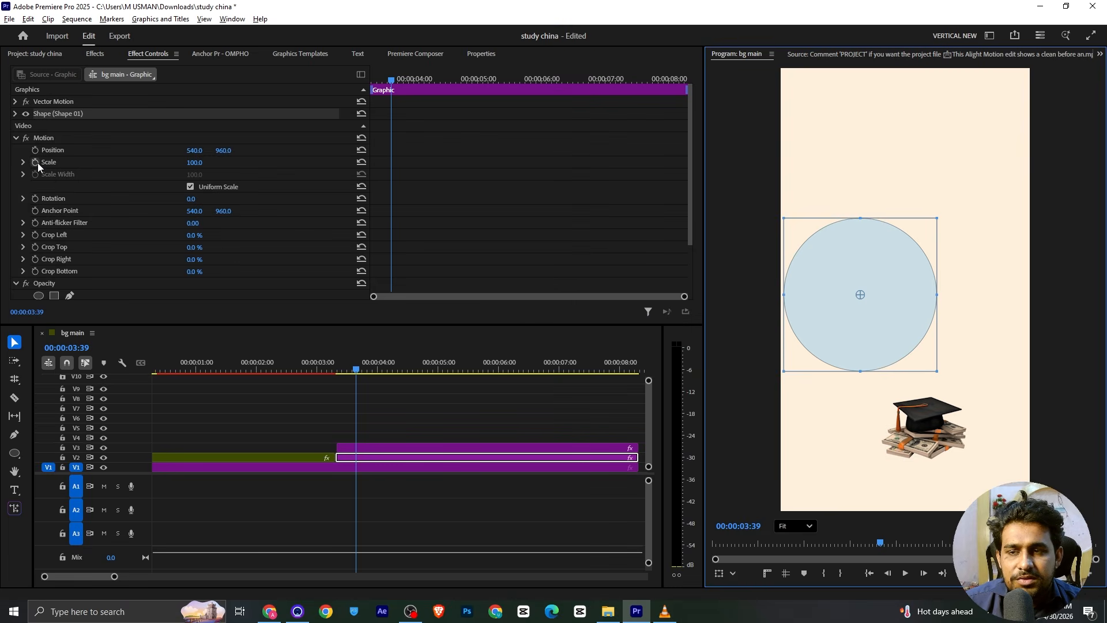
Move the clip's Motion anchor point to the circle's centre and keyframe Scale from 0 at 00:00:03:19 up to 100.
left_click(87, 212)
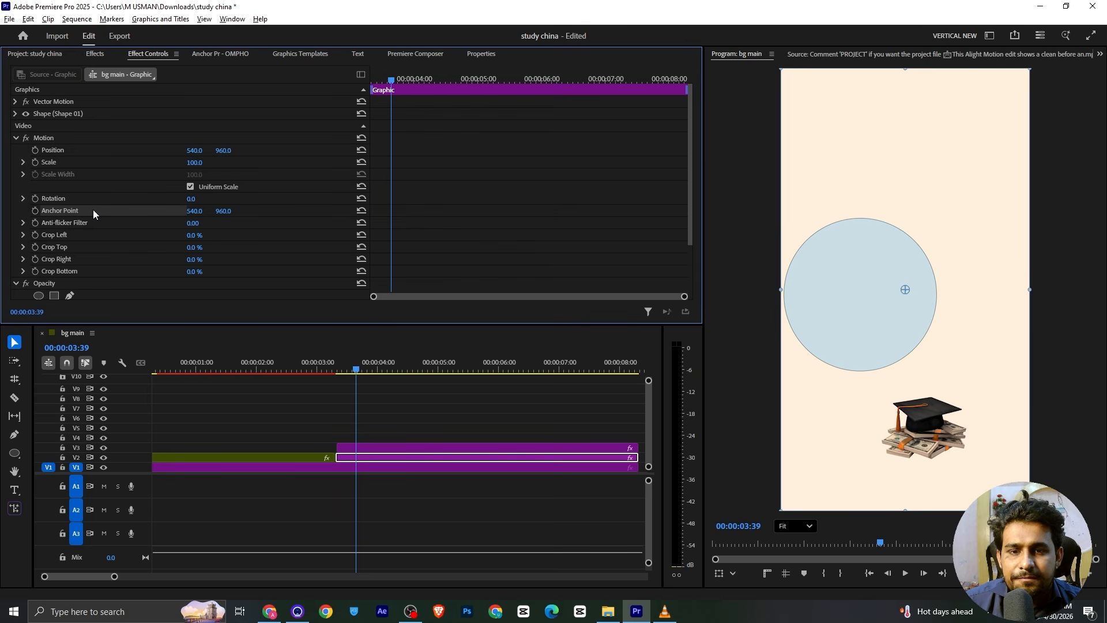
left_click(903, 292)
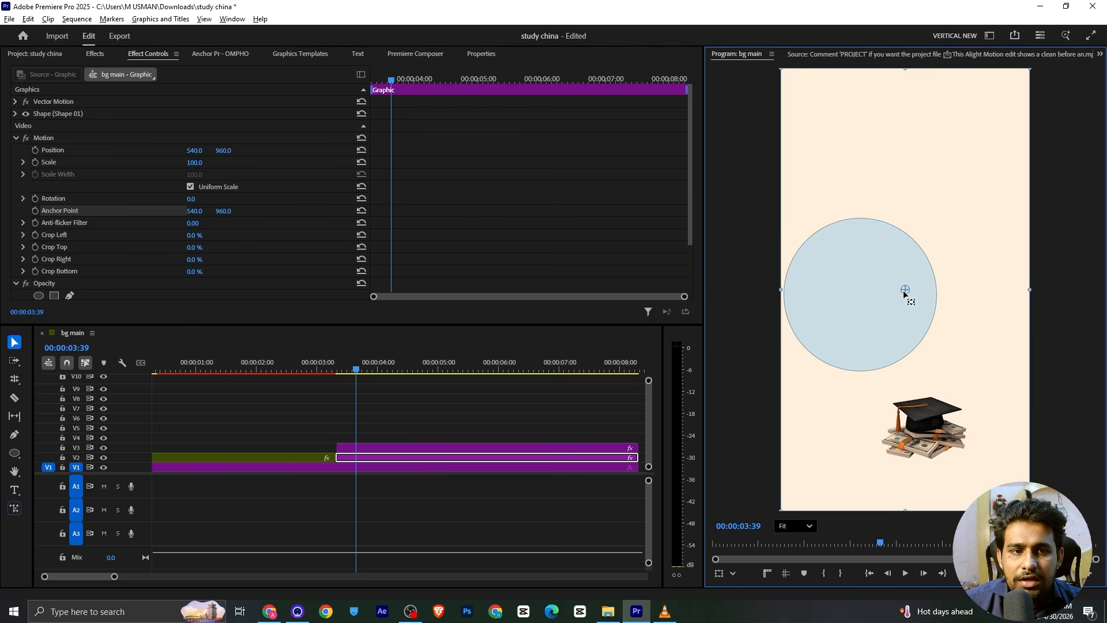
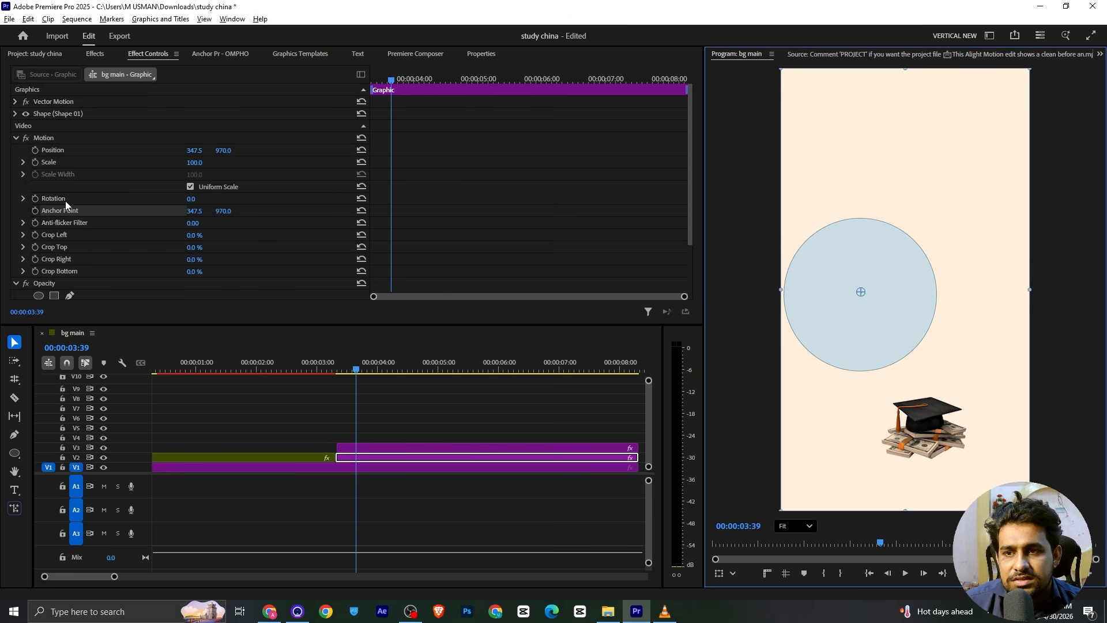
left_click(35, 162)
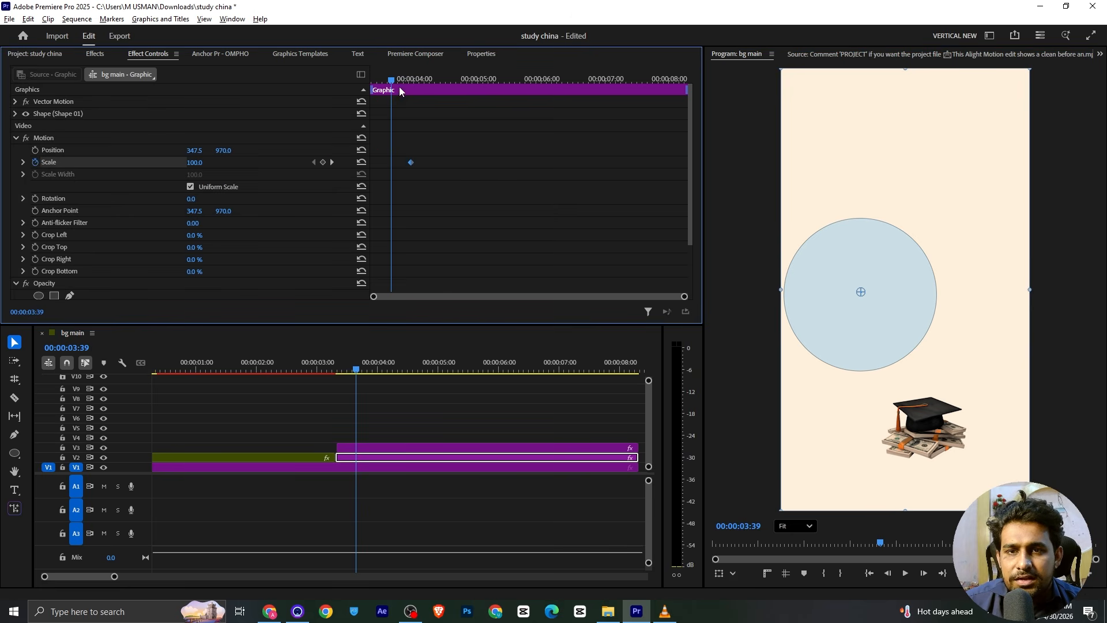
left_click_drag(404, 80, 169, 139)
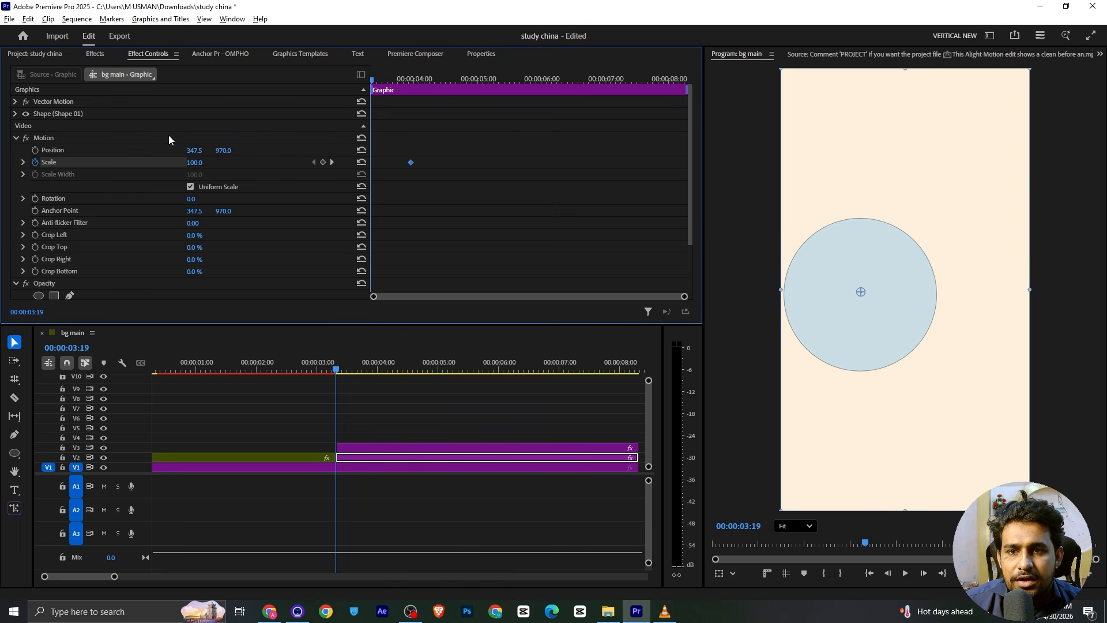
left_click(194, 162)
type("0")
key("Return")
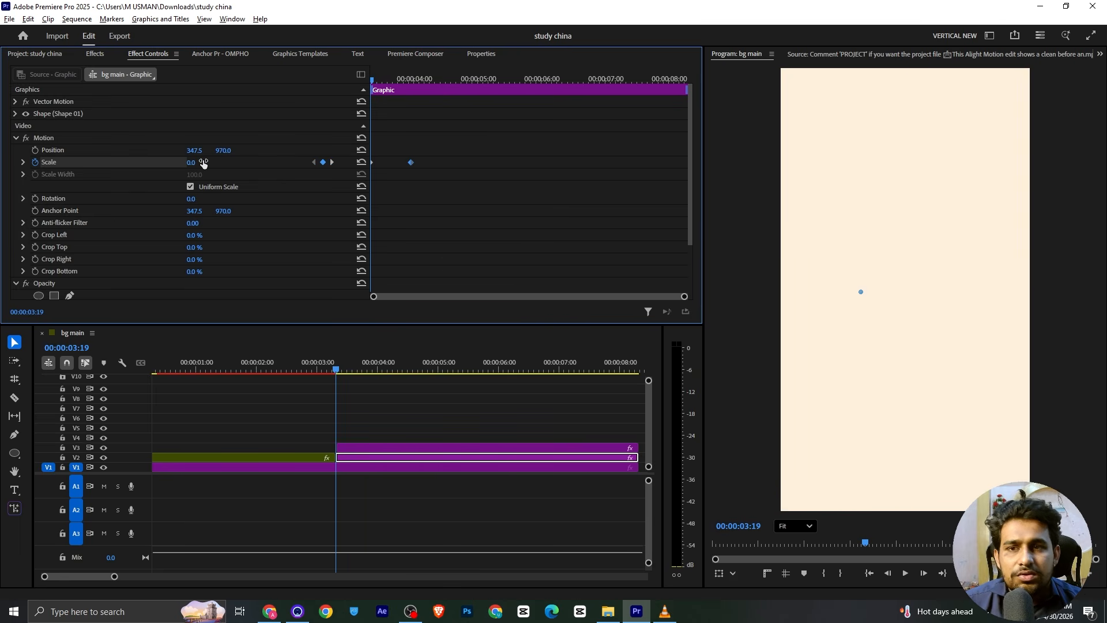
Apply ease to the circle's Scale keyframes, reshape the velocity curve for a fast overshooting start, and play back the animation.
key("space")
key("space")
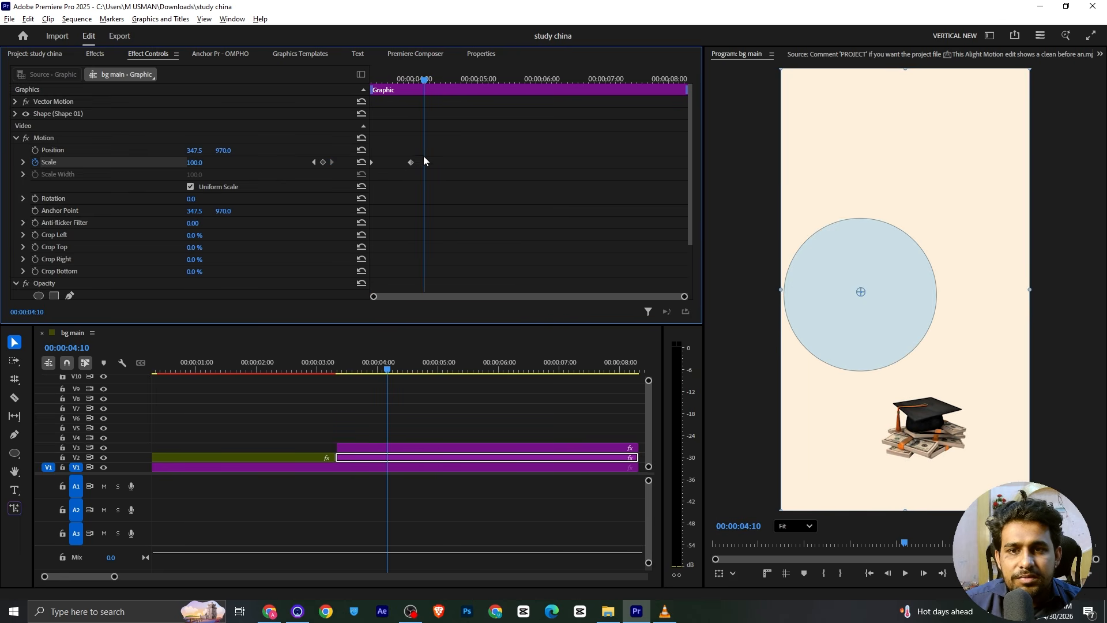
right_click(411, 162)
left_click(427, 308)
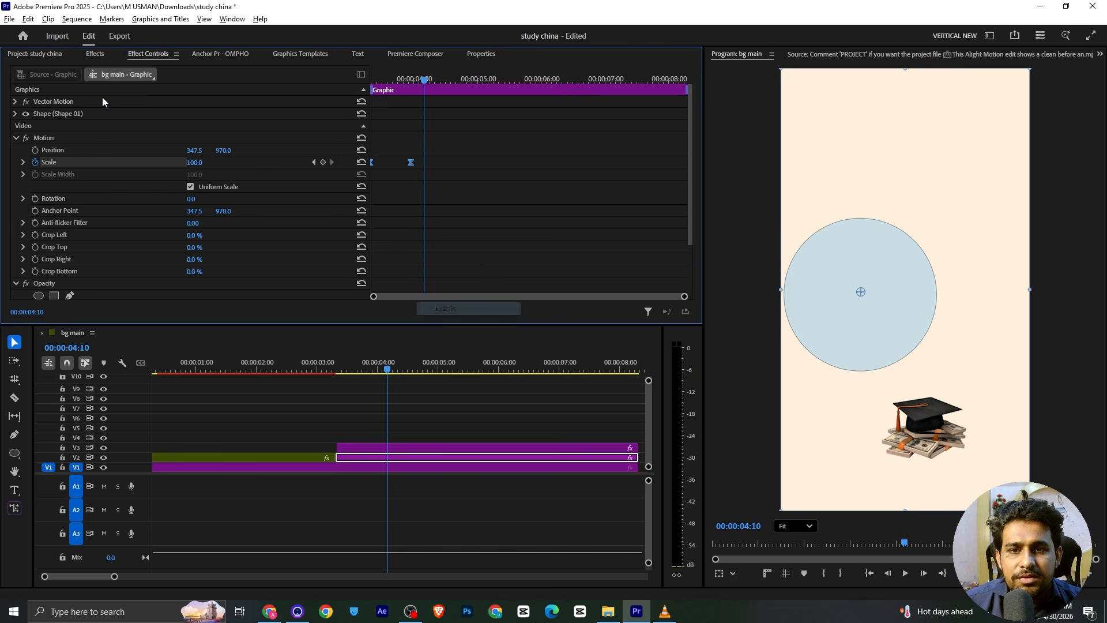
left_click(23, 162)
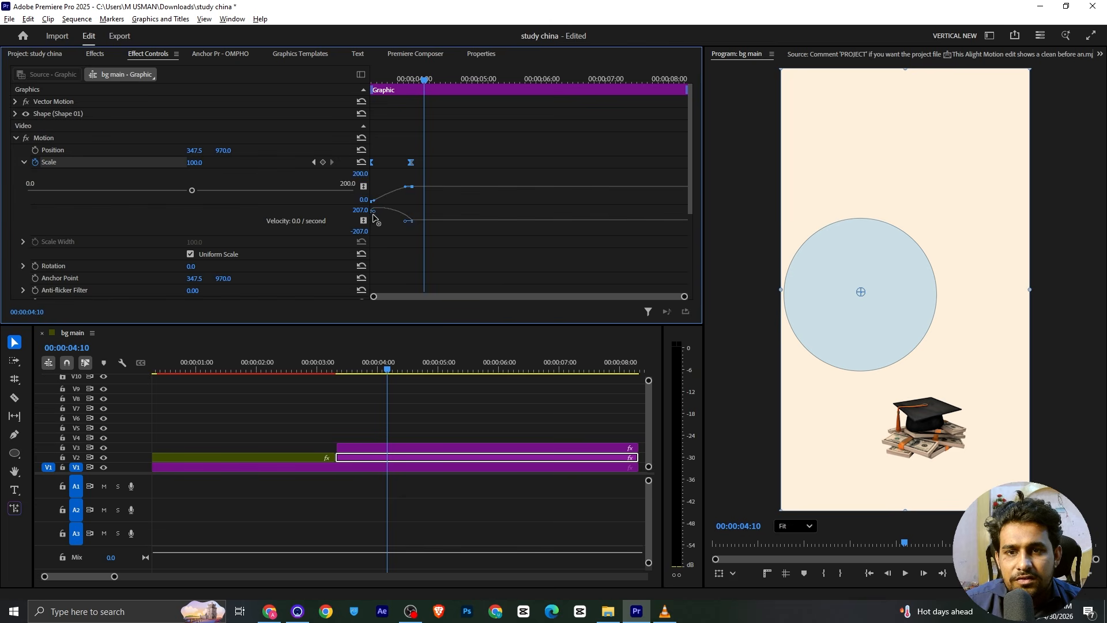
mouse_move(373, 234)
left_mouse_down()
mouse_move(407, 230)
mouse_move(391, 222)
left_mouse_up()
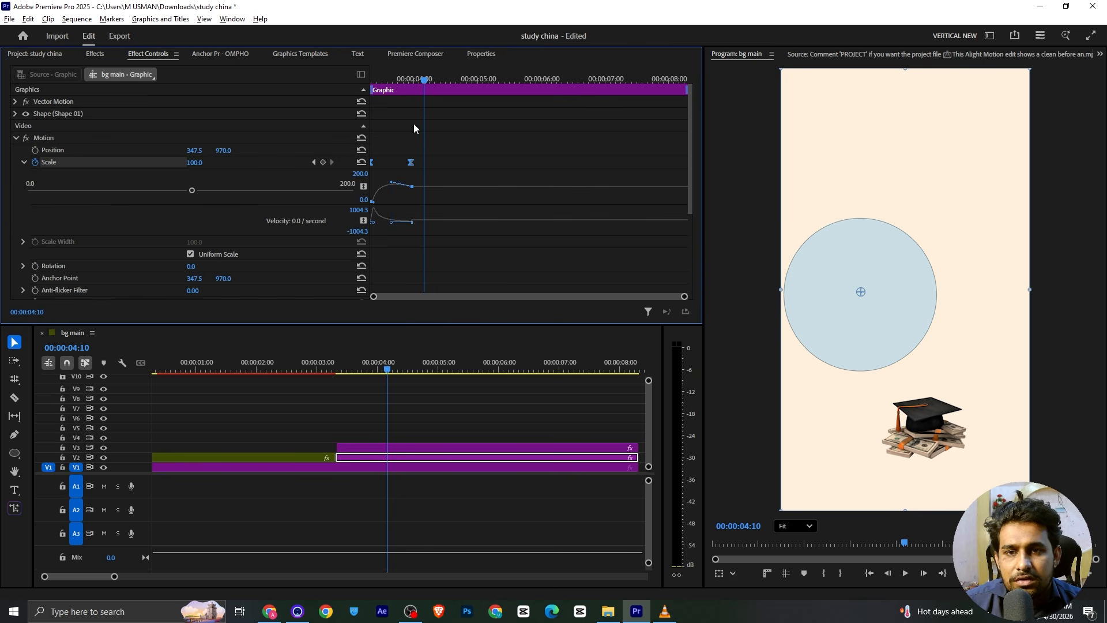
left_click_drag(412, 80, 243, 86)
key("space")
key("space")
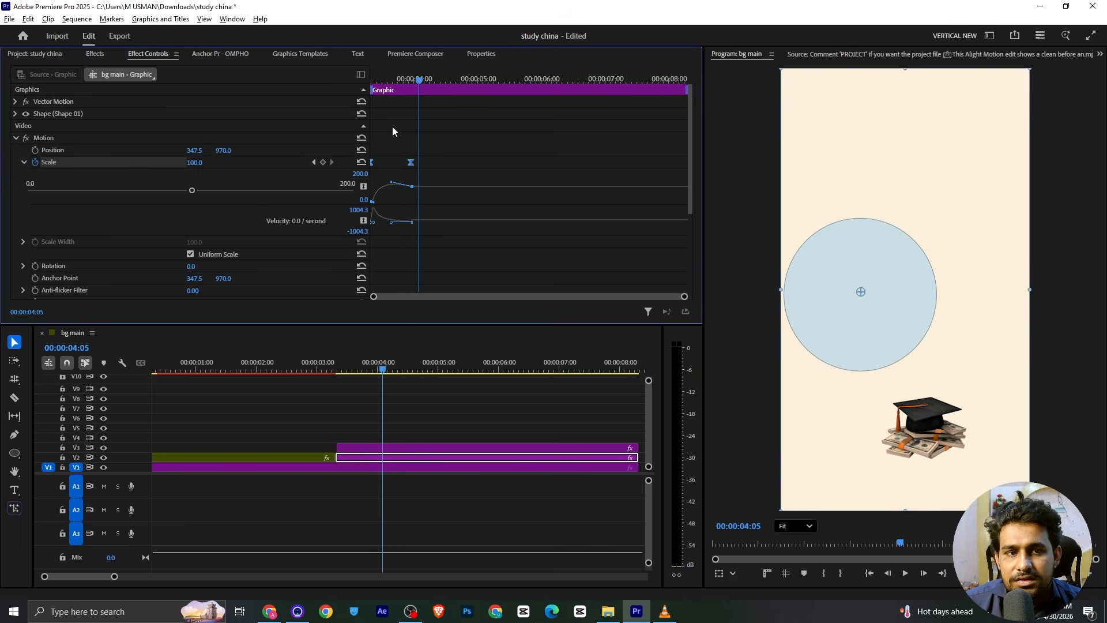
left_click_drag(417, 80, 261, 107)
key("space")
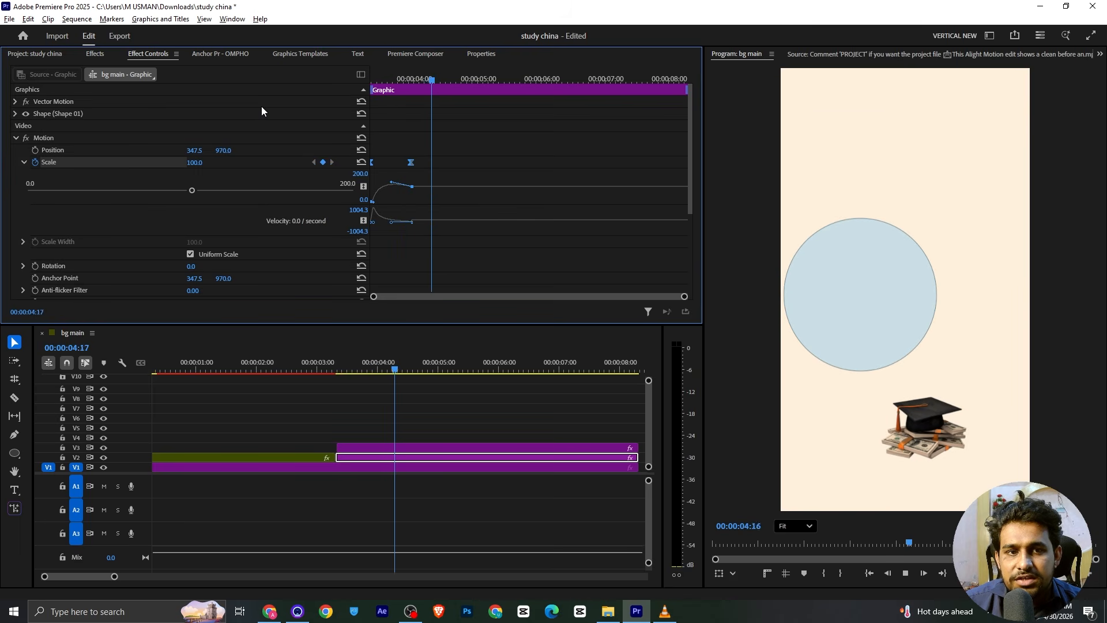
key("space")
Try a gentler Scale velocity curve without overshoot on the circle, preview it, undo the change, and replay the animation.
left_click(420, 100)
left_click_drag(440, 146, 396, 222)
left_click_drag(428, 73, 296, 95)
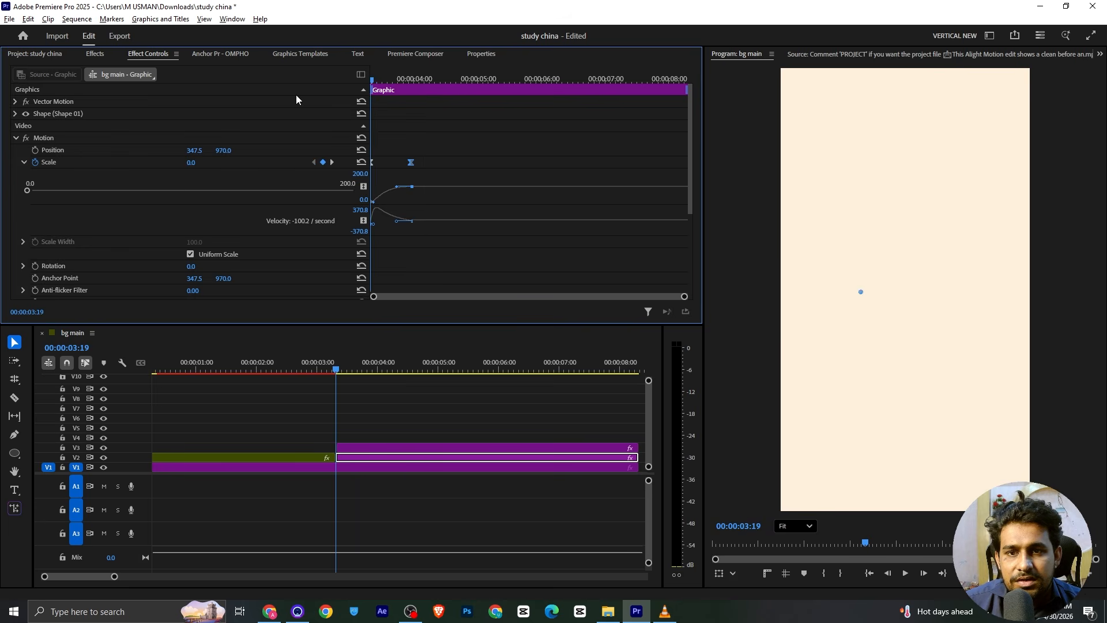
key("space")
key("space")
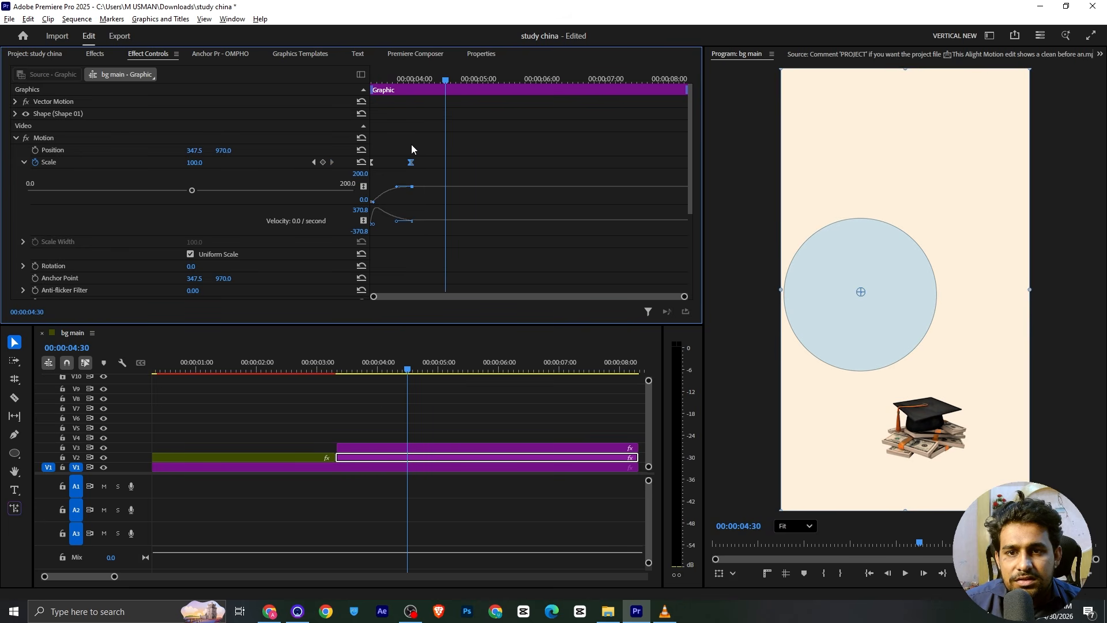
key("ctrl+z")
left_click_drag(420, 79, 303, 110)
key("space")
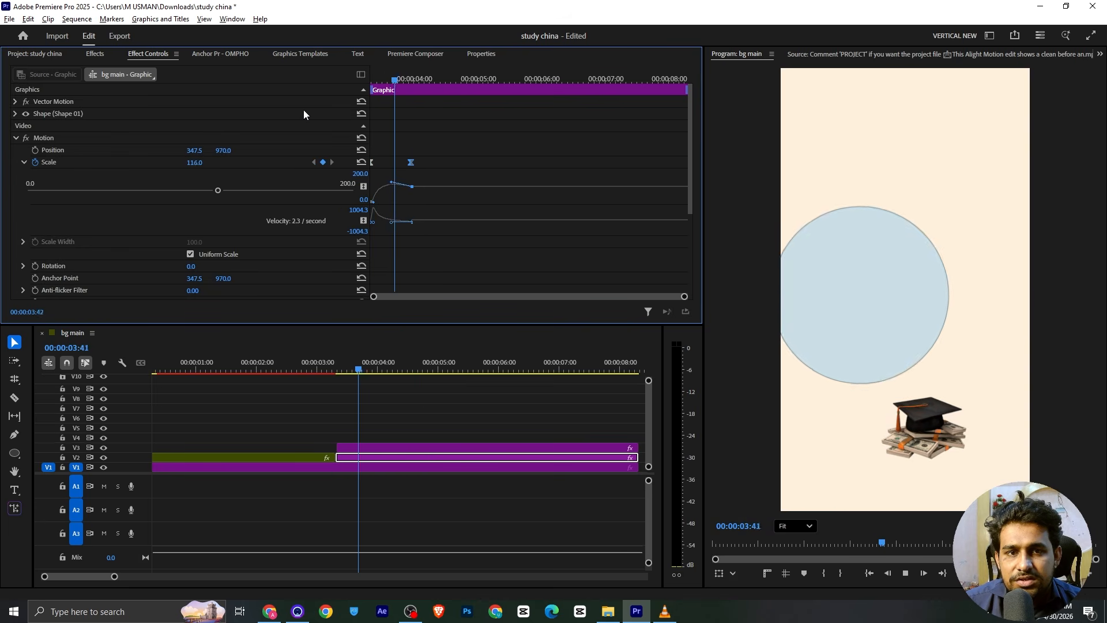
key("space")
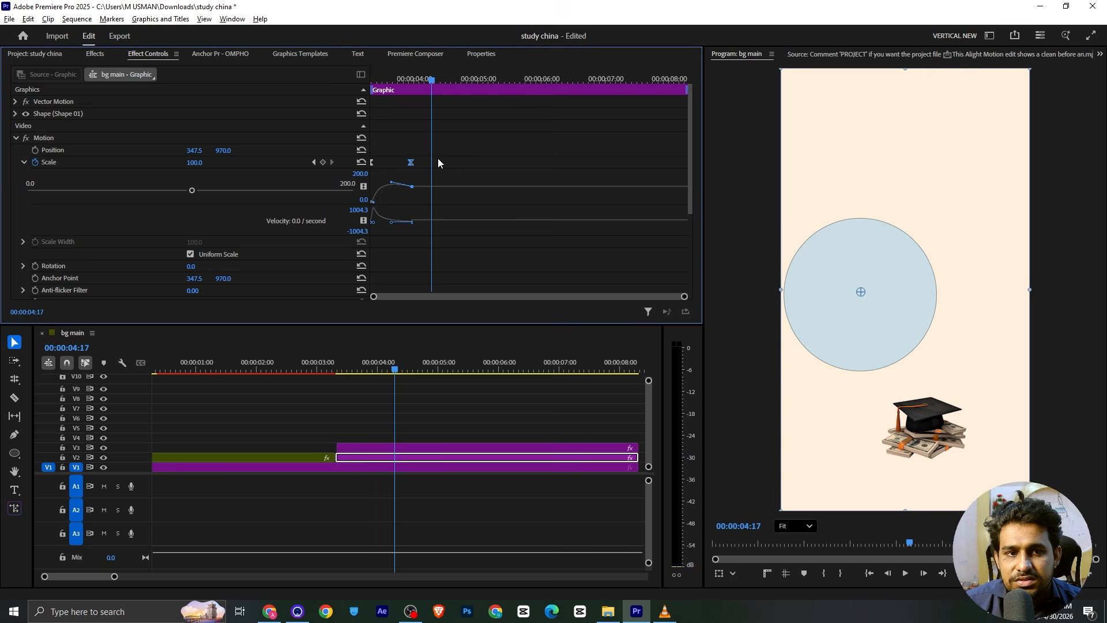
Scale 5.png to 183 and position it over the circle at 357.5, 1062.5, comparing with the reference video in VLC.
left_click(891, 425)
left_click(377, 447)
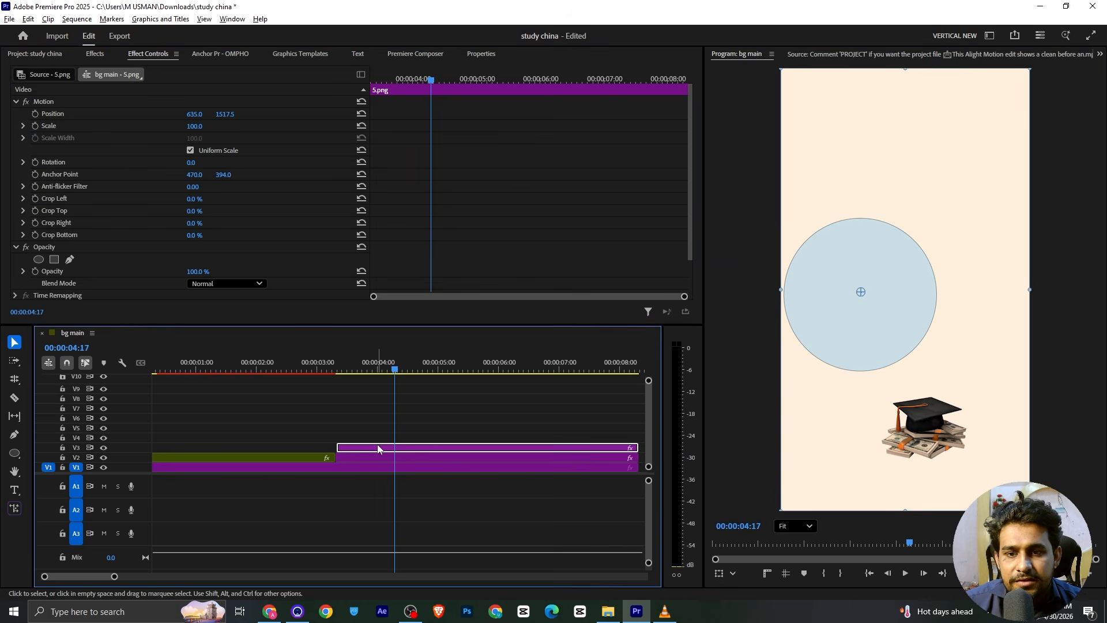
left_click(222, 125)
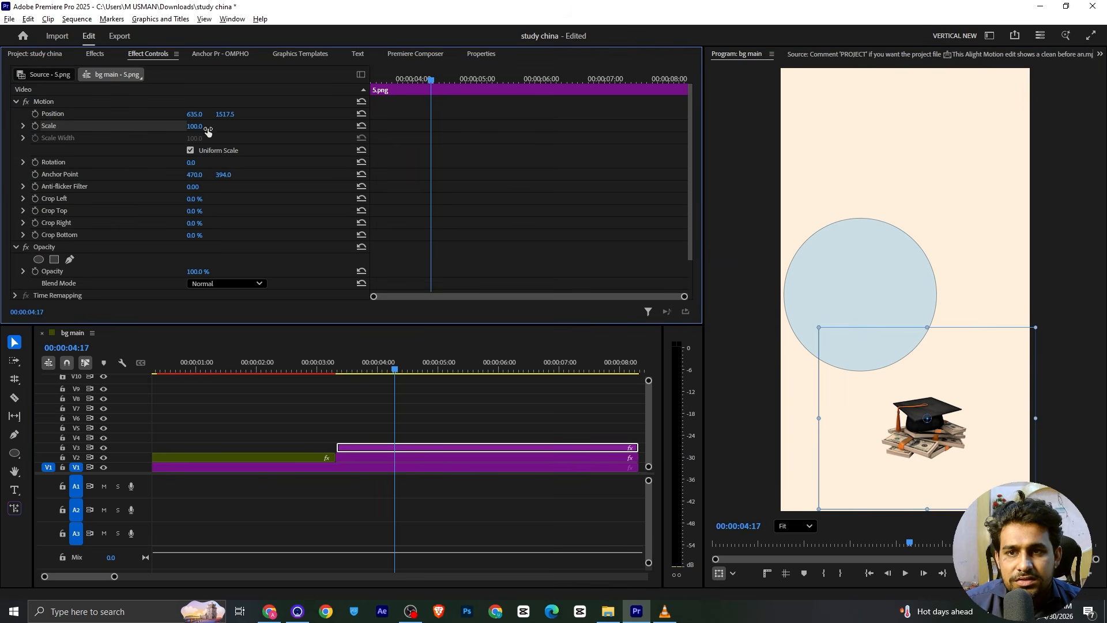
left_click_drag(202, 126, 223, 127)
left_click_drag(876, 397, 825, 319)
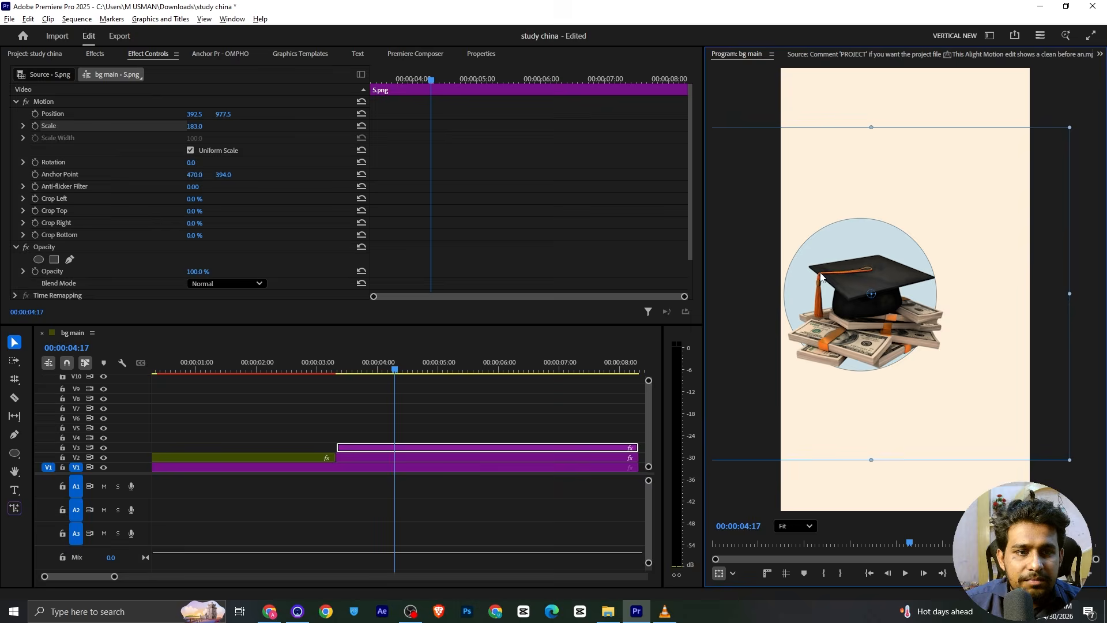
key("alt+Tab")
key("alt+Tab")
key("alt+Tab")
key("alt+Tab")
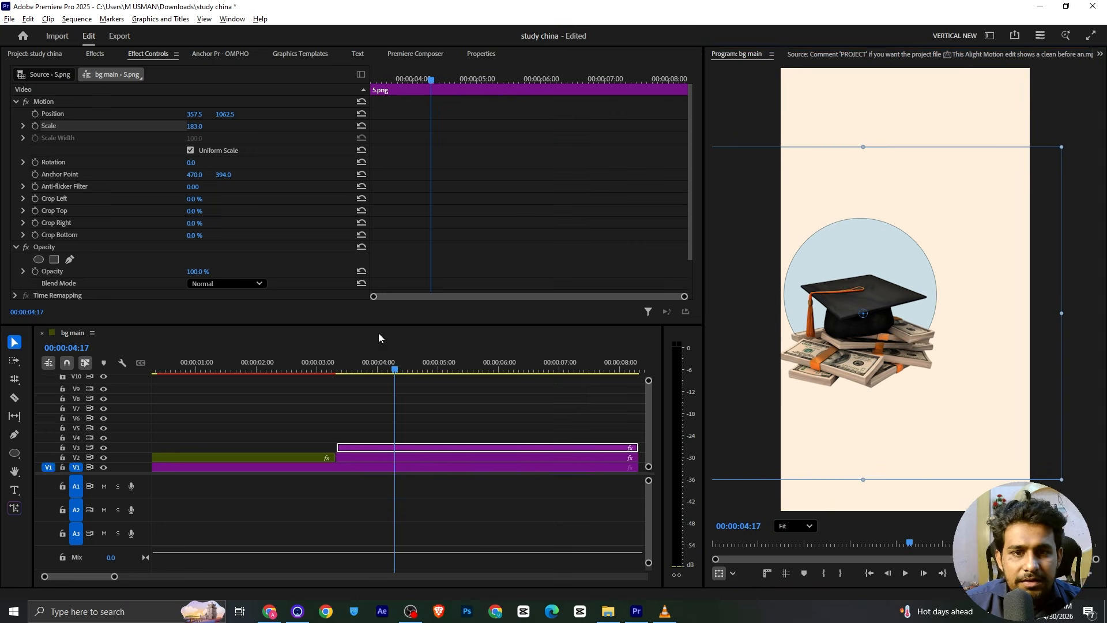
Keyframe 5.png's Position at 00:00:04:17, and set its horizontal position to 471.5 at 00:00:03:20.
left_click(35, 114)
left_click_drag(431, 79, 372, 80)
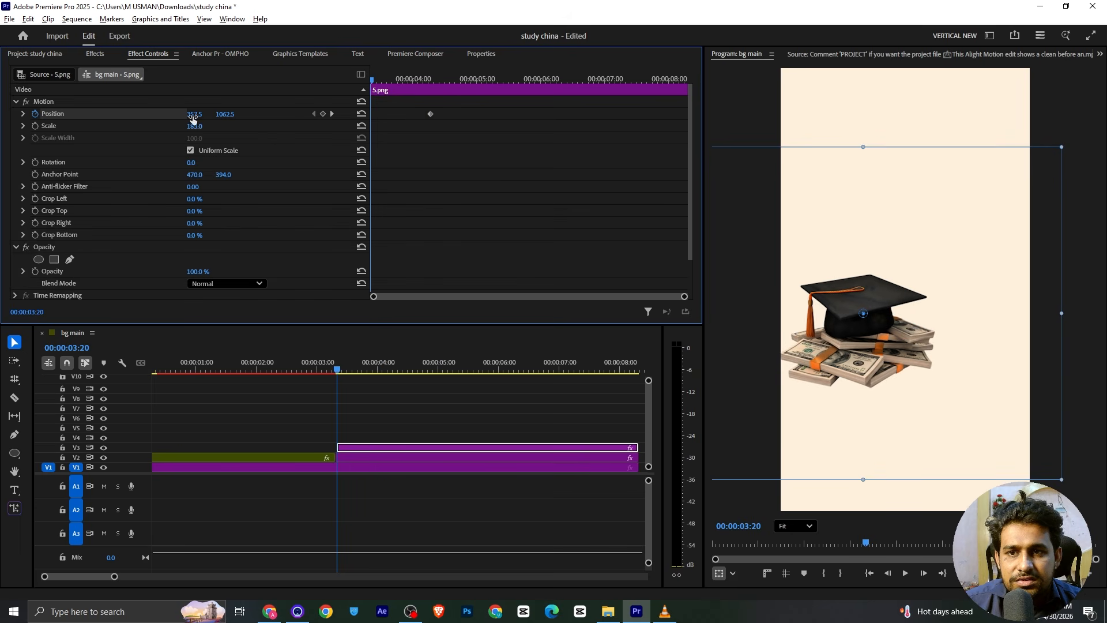
left_click_drag(195, 114, 199, 117)
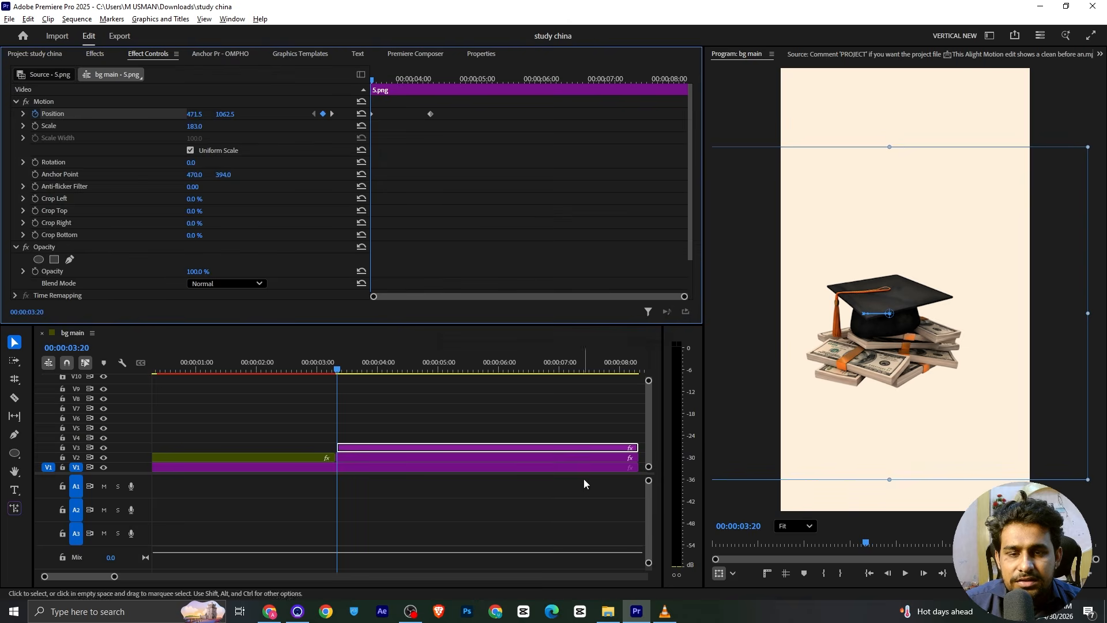
Check the cap's motion in the VLC reference, return to Premiere Pro, lower 5.png's starting position slightly, and preview the move.
left_click(664, 611)
left_click(372, 575)
left_click_drag(371, 576, 435, 590)
key("alt+Tab")
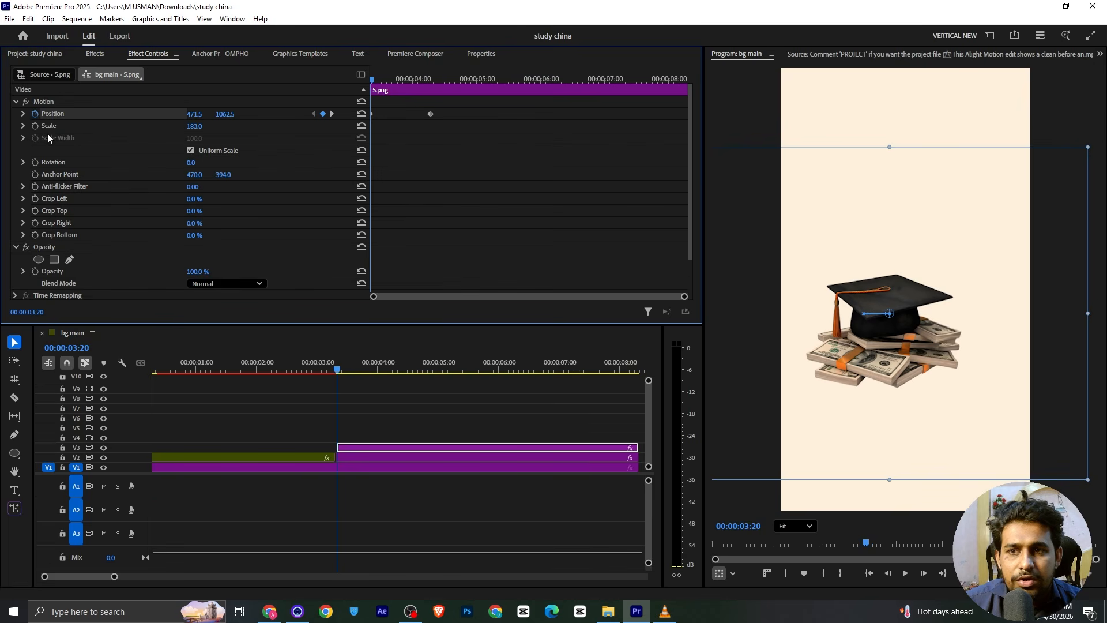
left_click_drag(897, 337, 904, 351)
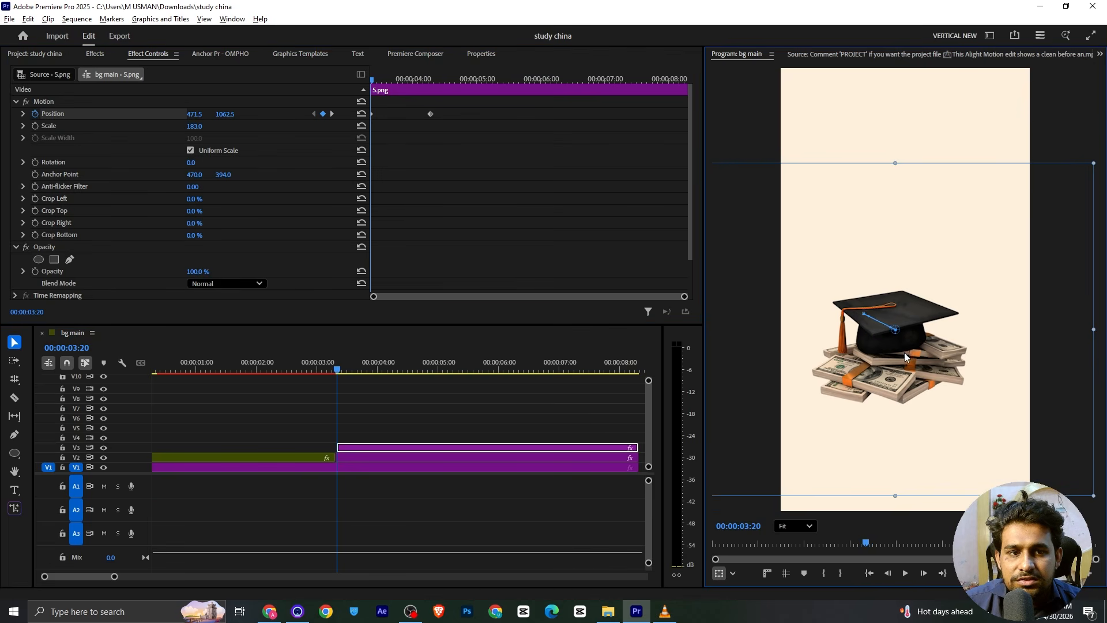
key("space")
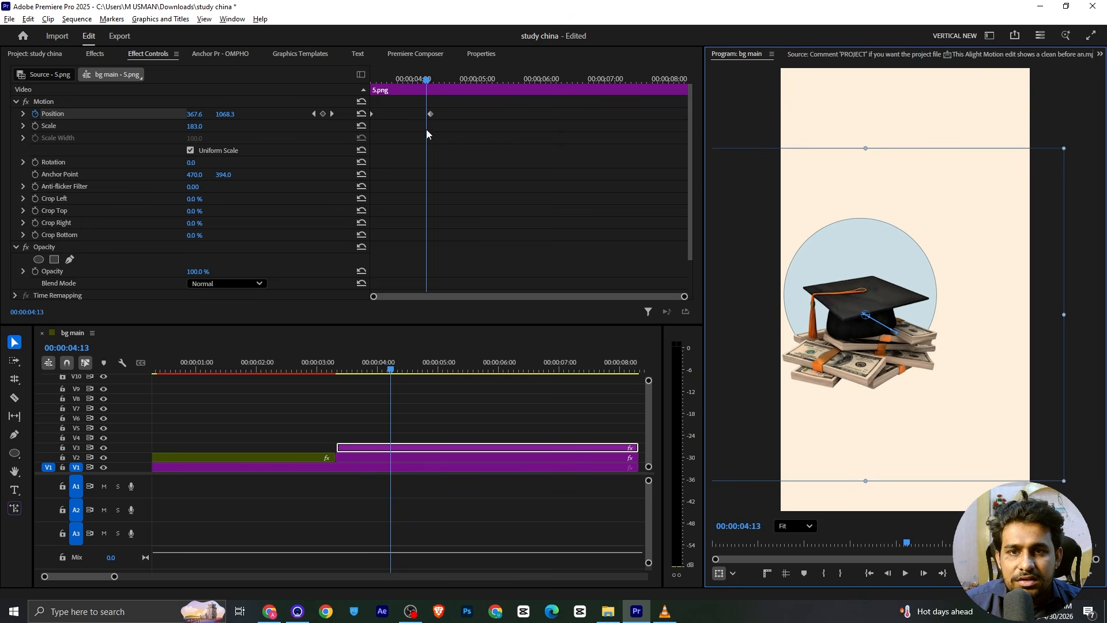
left_click_drag(426, 80, 378, 79)
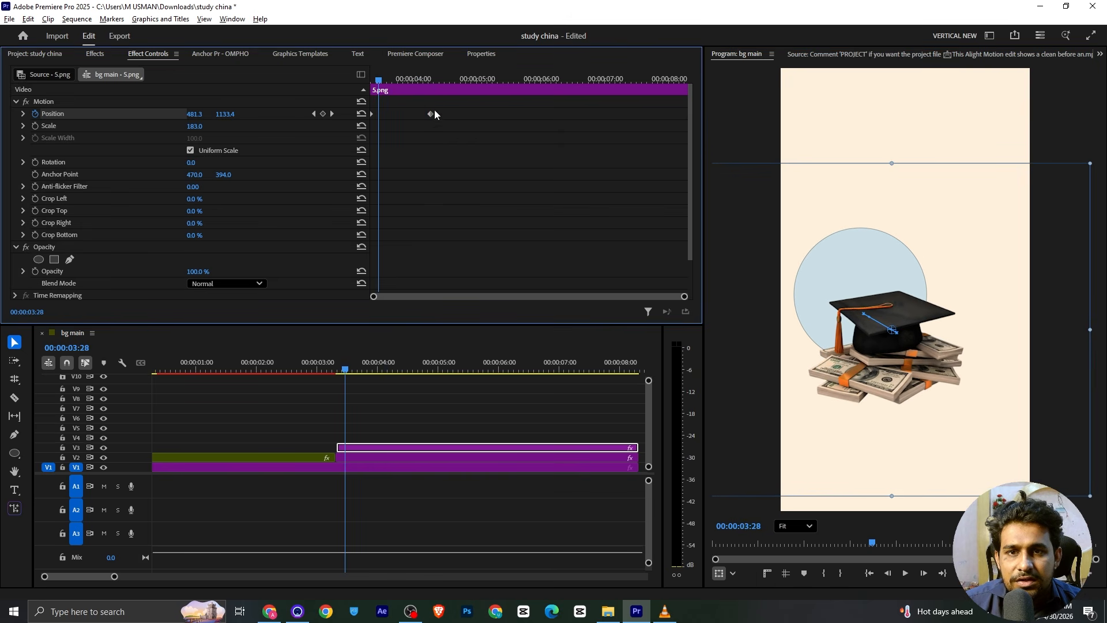
Bring 5.png's ending Position keyframe close to the starting one and apply ease to both keyframes.
left_click_drag(430, 114, 385, 114)
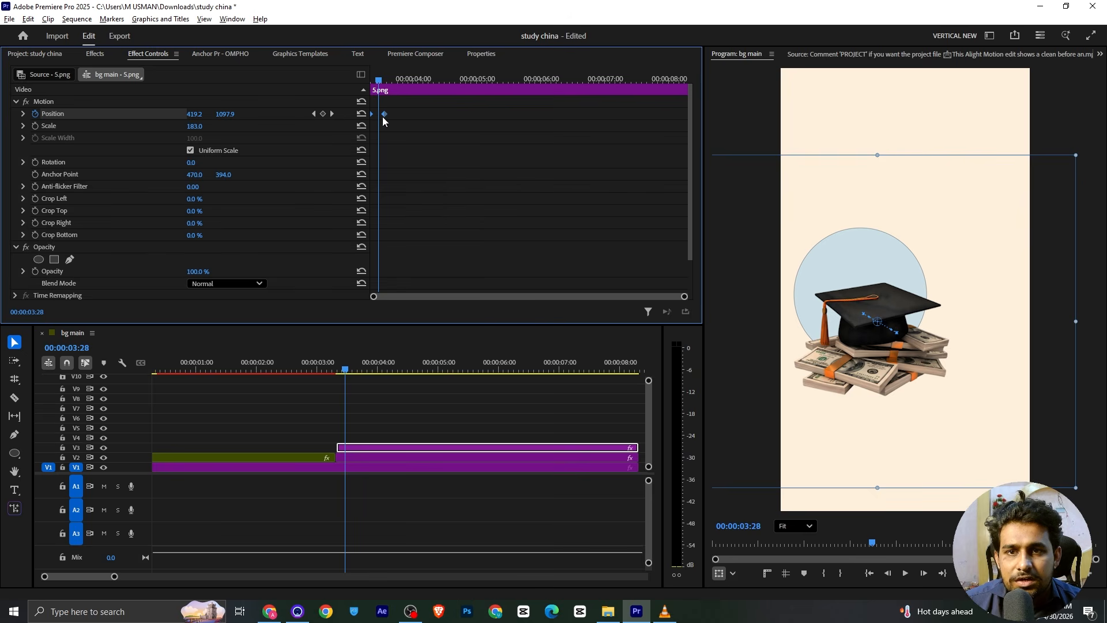
right_click(383, 117)
mouse_move(432, 212)
left_click(536, 293)
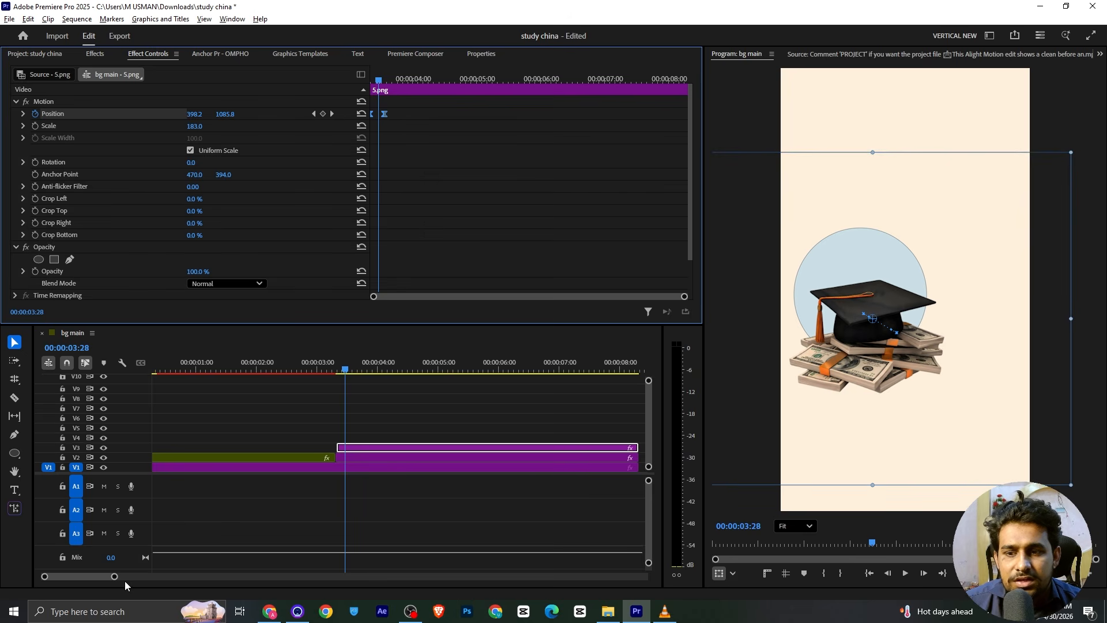
Align the start of the 5.png clip on V3 with the circle clip's start and play back the scene.
left_click_drag(115, 578, 85, 576)
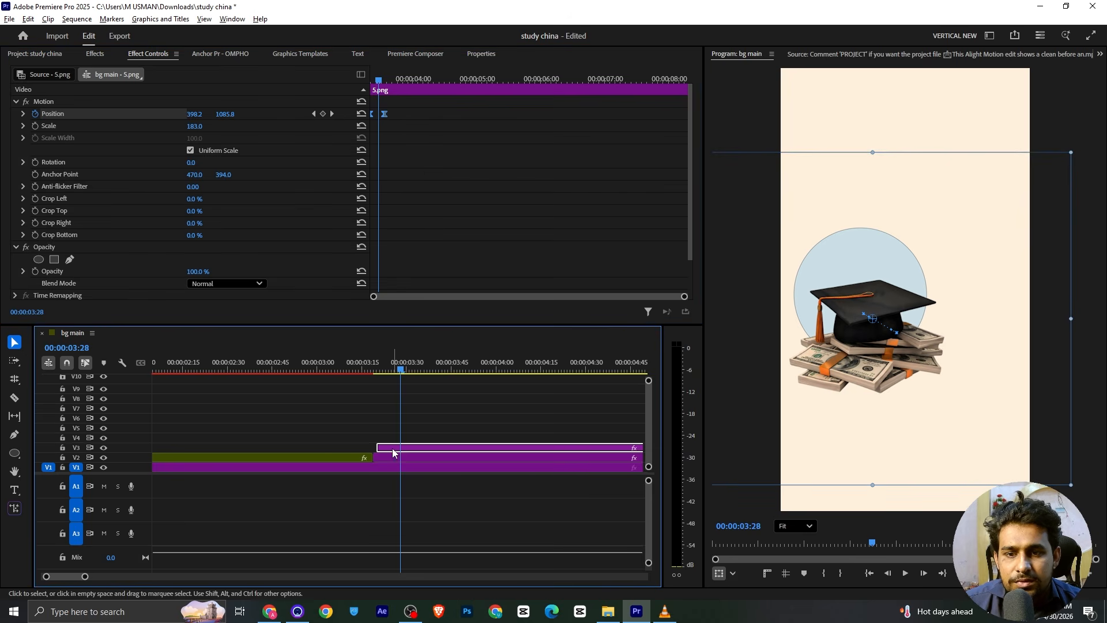
left_click_drag(392, 453, 388, 453)
left_click(363, 357)
key("space")
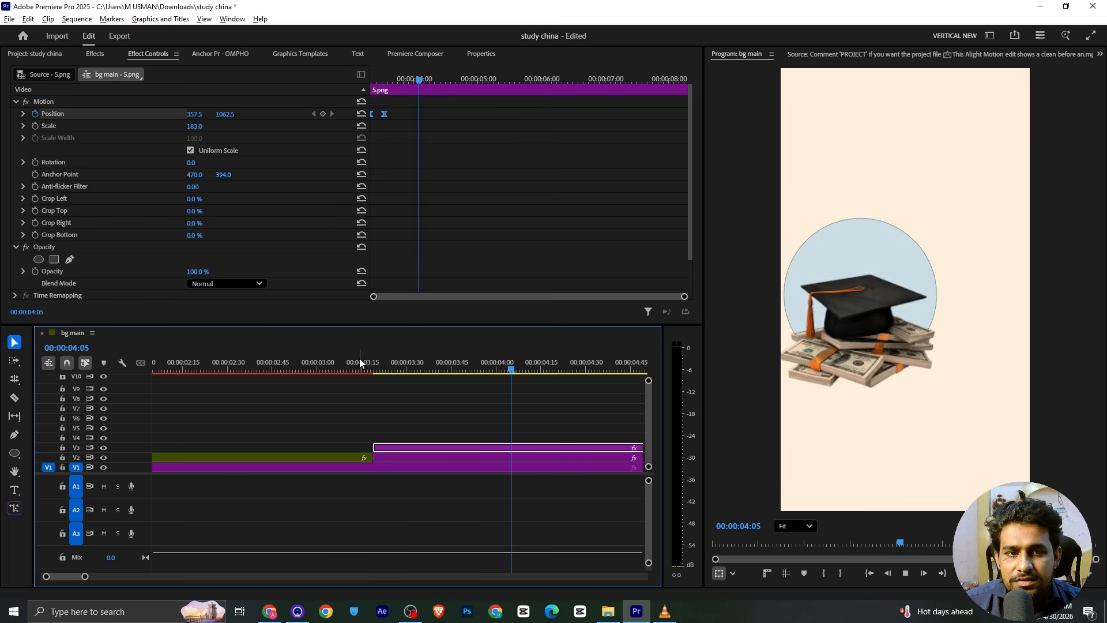
key("space")
Delay 5.png's ending Position keyframe to about 00:00:04:12 and play back the slower slide.
mouse_move(405, 366)
left_mouse_down()
mouse_move(369, 367)
mouse_move(397, 366)
left_mouse_up()
left_click(381, 101)
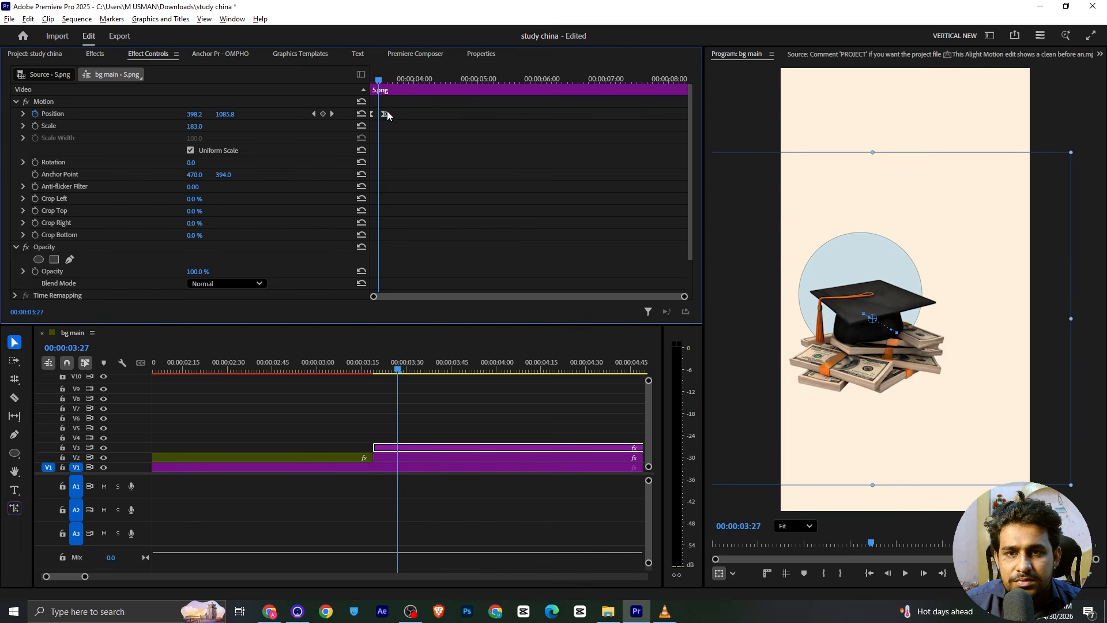
left_click_drag(384, 114, 425, 116)
key("space")
key("space")
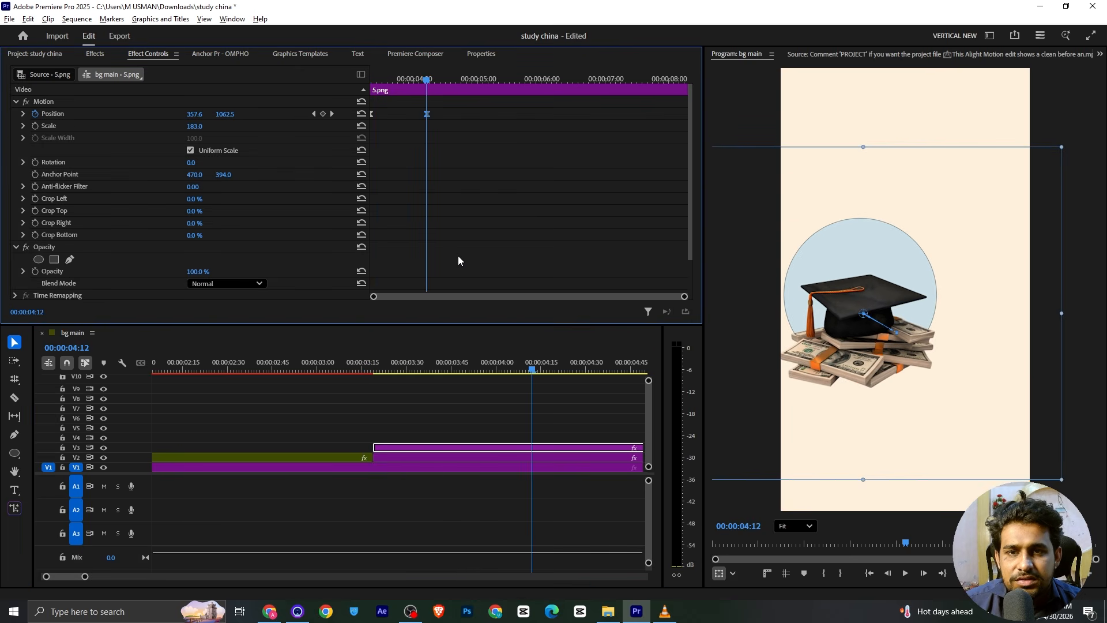
After checking the reference in VLC, place 4.png on V4 from the scene's start and move the infinity logo beside the cap.
key("alt+Tab")
key("alt+Tab")
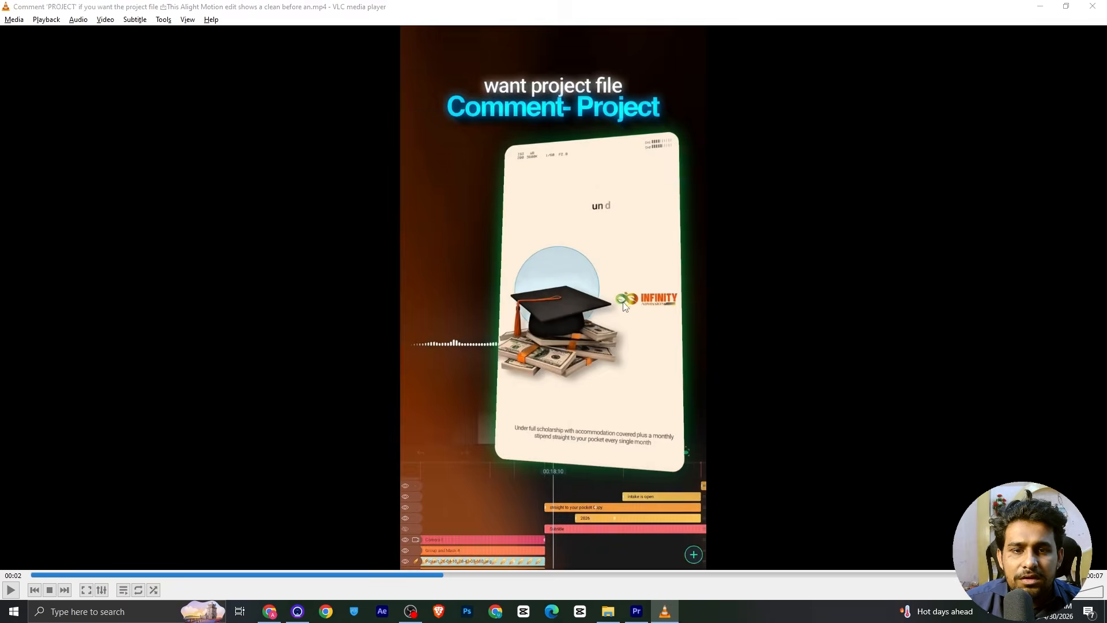
left_click(35, 53)
left_click_drag(510, 219, 389, 441)
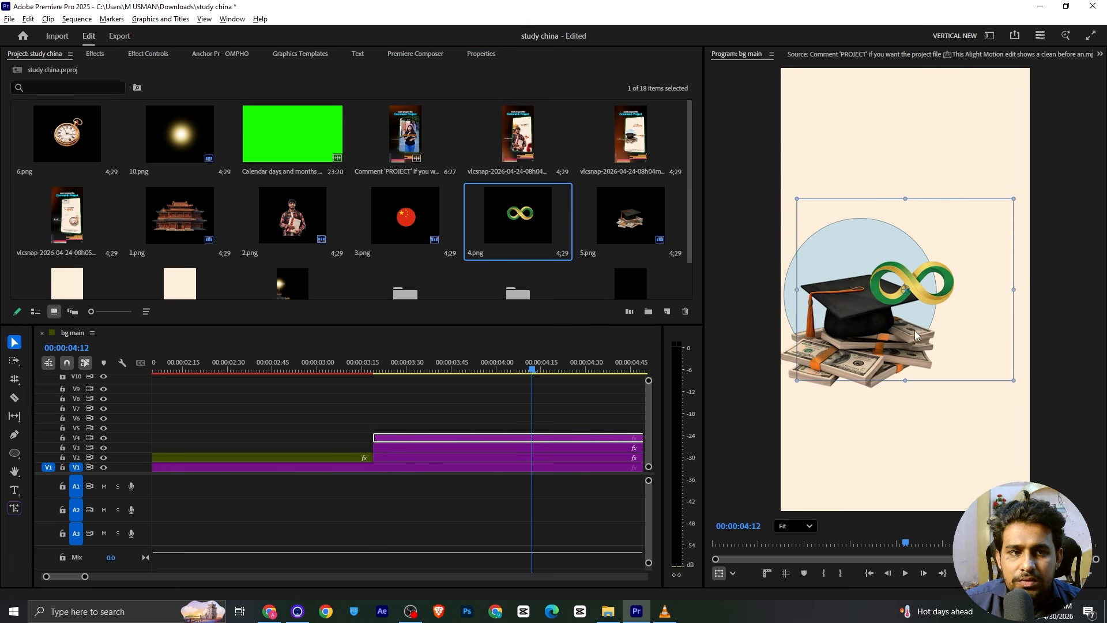
left_click_drag(915, 330, 973, 365)
Scale the 4.png infinity logo down to well under half size, keeping it beside the money stacks.
left_click(149, 54)
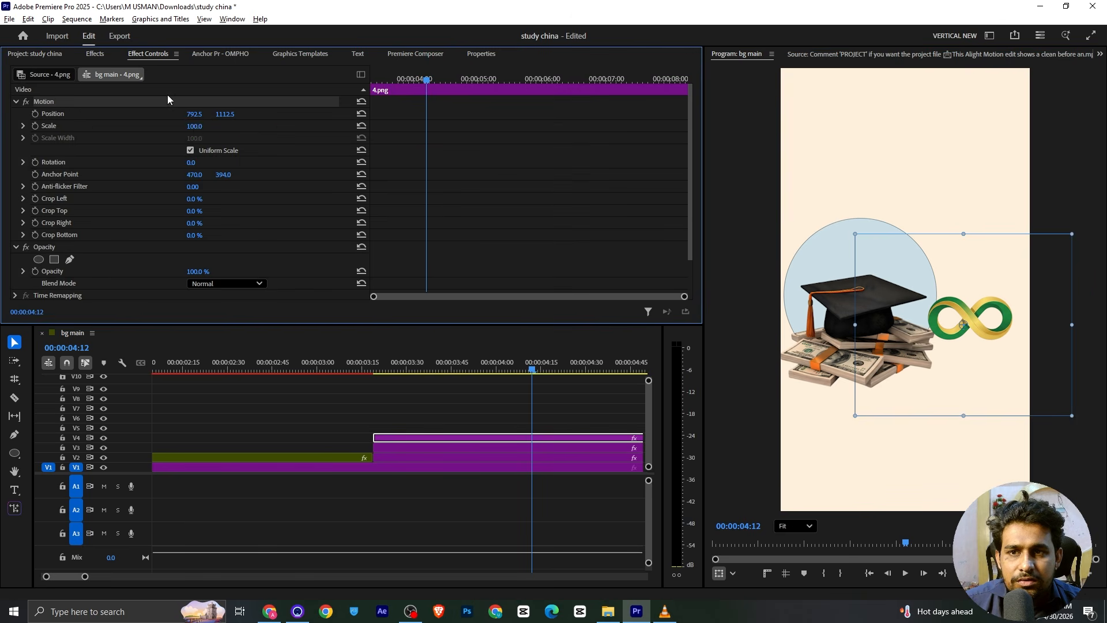
left_click_drag(196, 130, 203, 126)
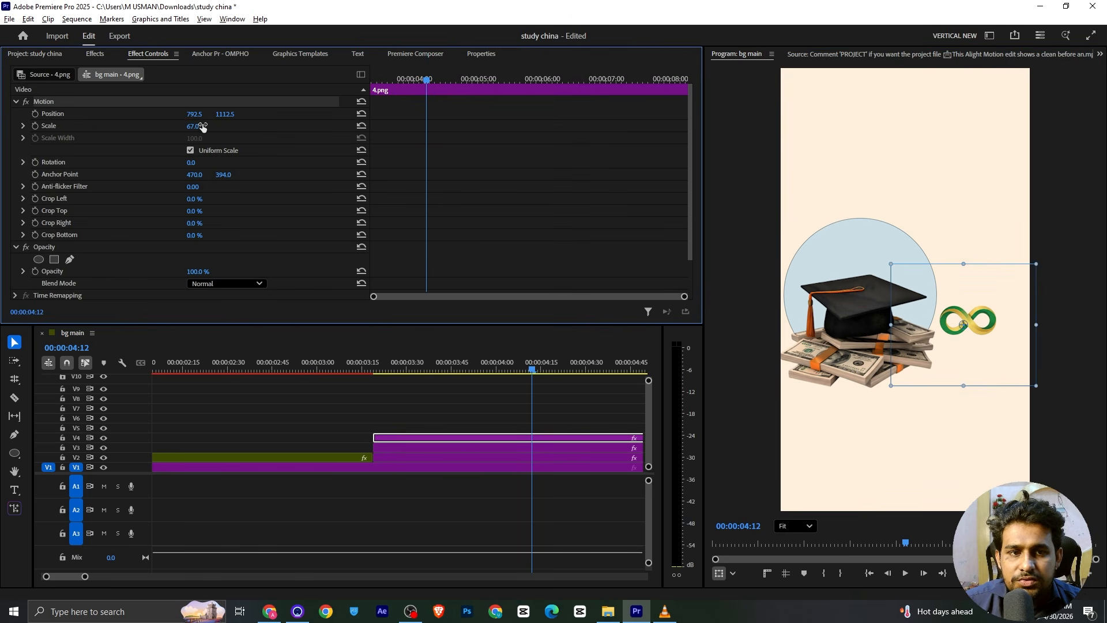
left_click(850, 245)
left_click(388, 459)
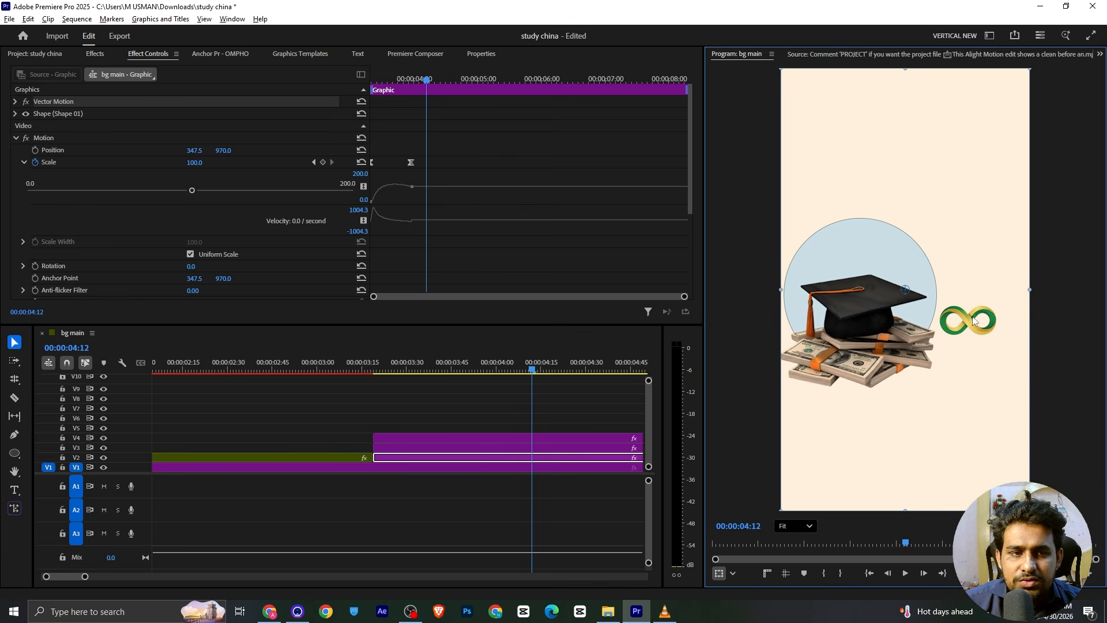
left_click(405, 439)
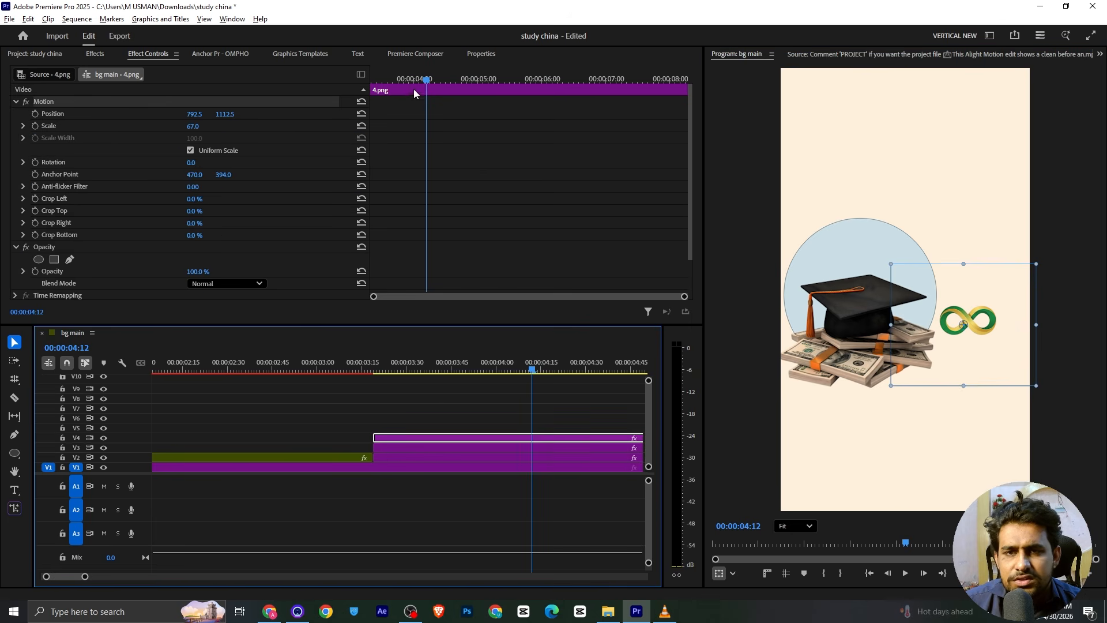
left_click_drag(203, 126, 185, 126)
left_click_drag(959, 299, 960, 299)
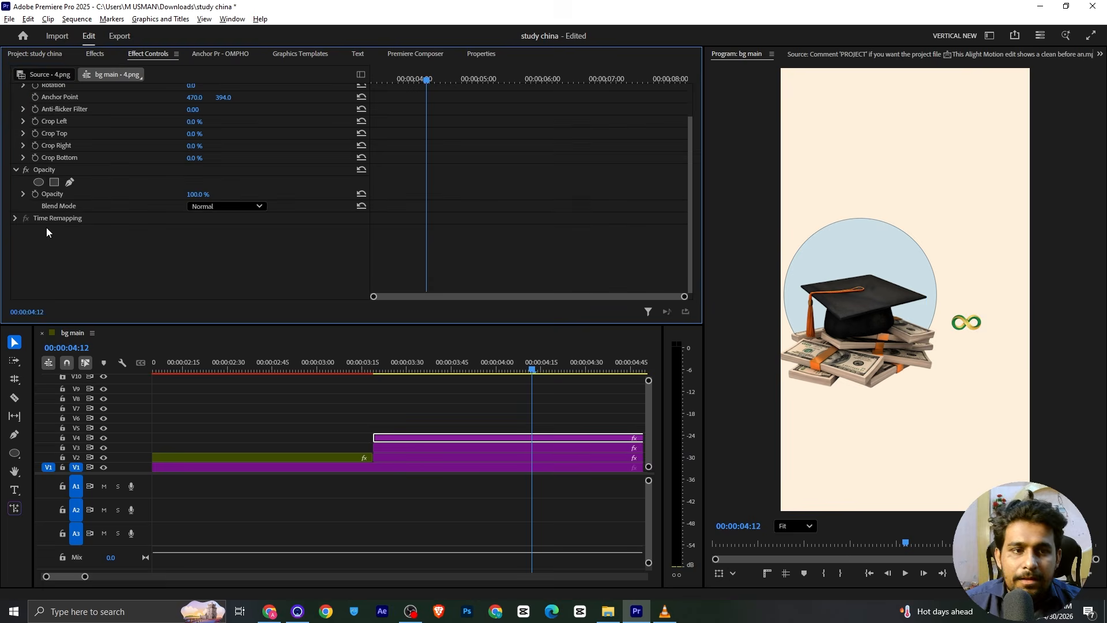
Switch to VLC and play the reference video further to examine the logo and the scene's text.
key("alt+Tab")
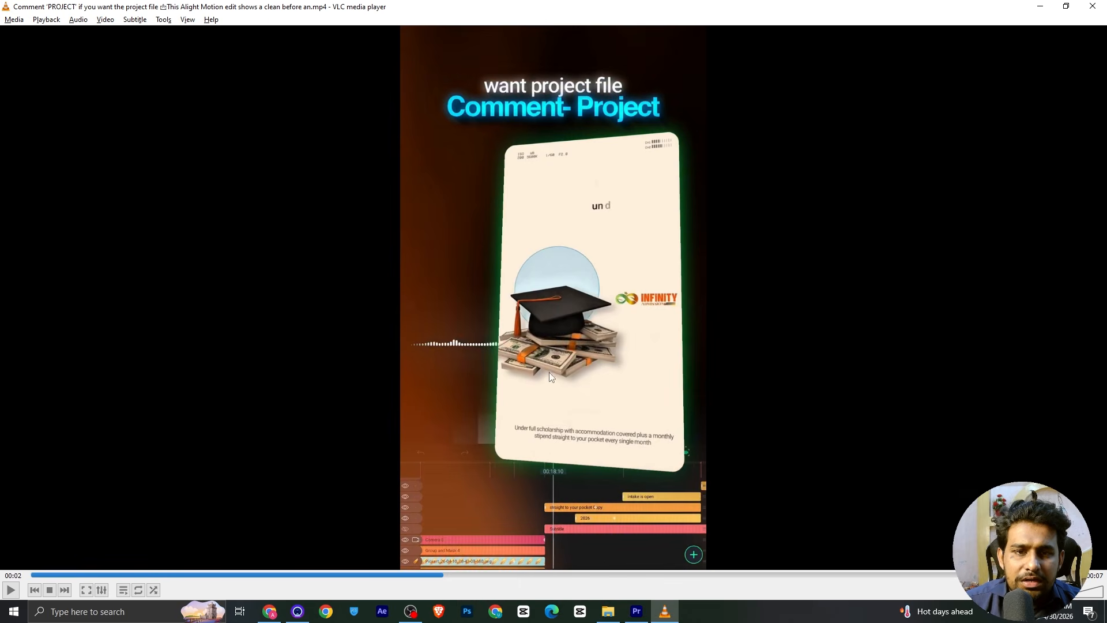
key("space")
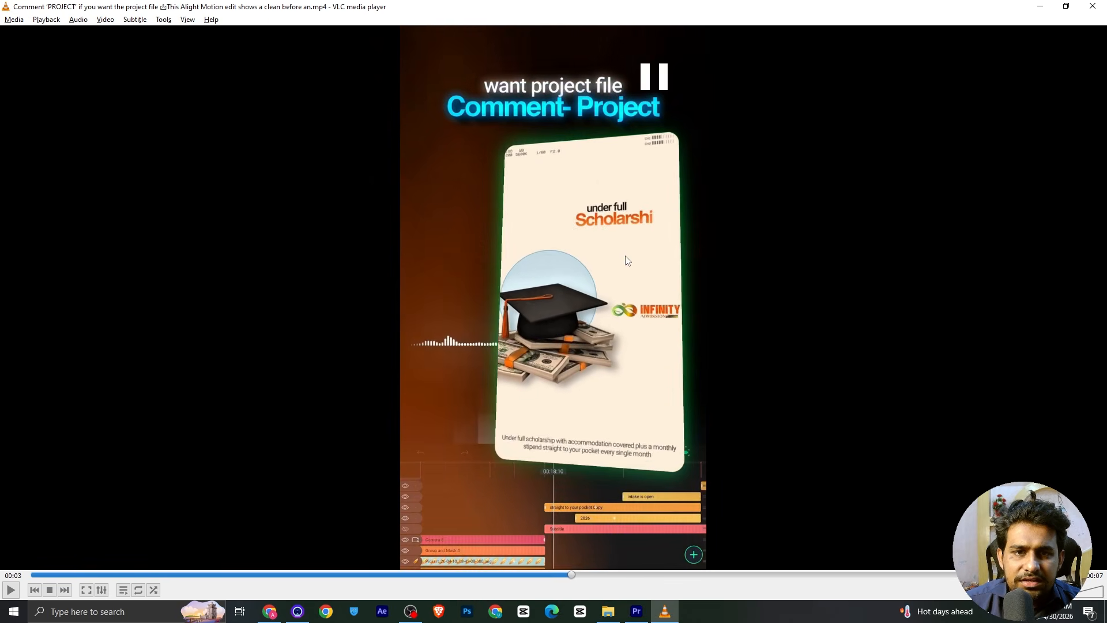
Back in Premiere Pro, nest the circle, graduation cap and infinity logo clips on V2 to V4 into one sequence and select it.
key("alt+Tab")
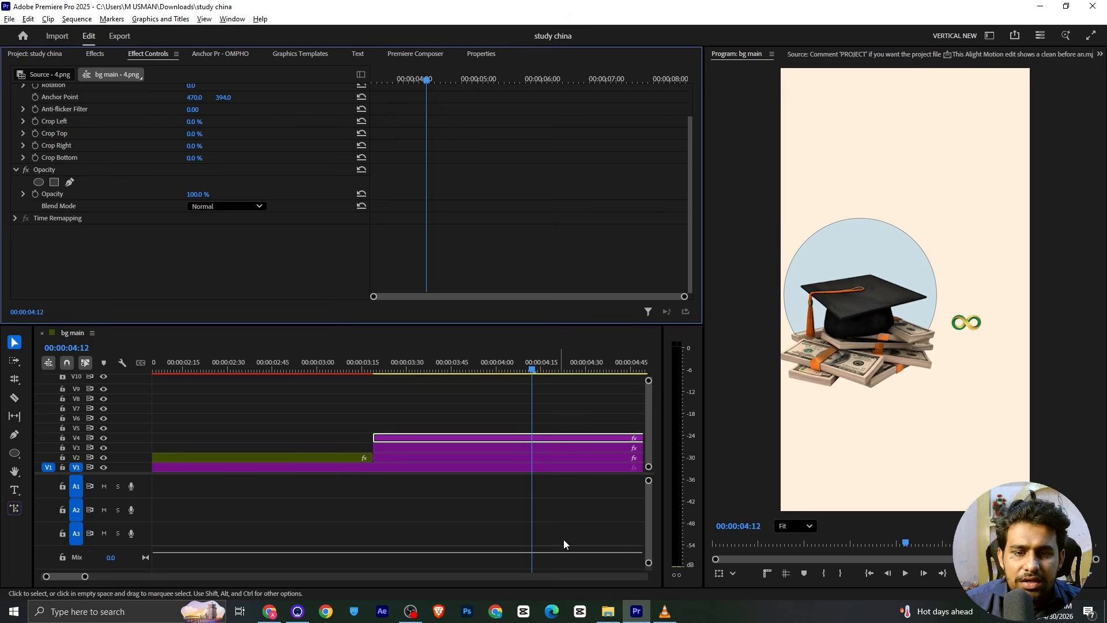
left_click(410, 610)
left_click(403, 522)
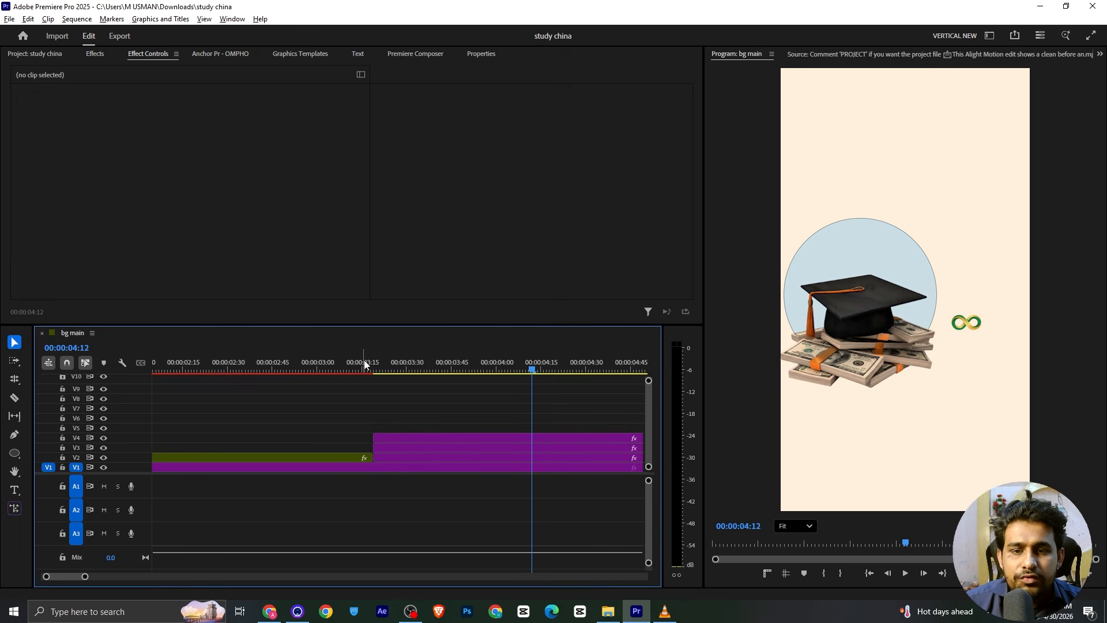
left_click_drag(532, 369, 527, 455)
right_click(527, 455)
left_click(562, 332)
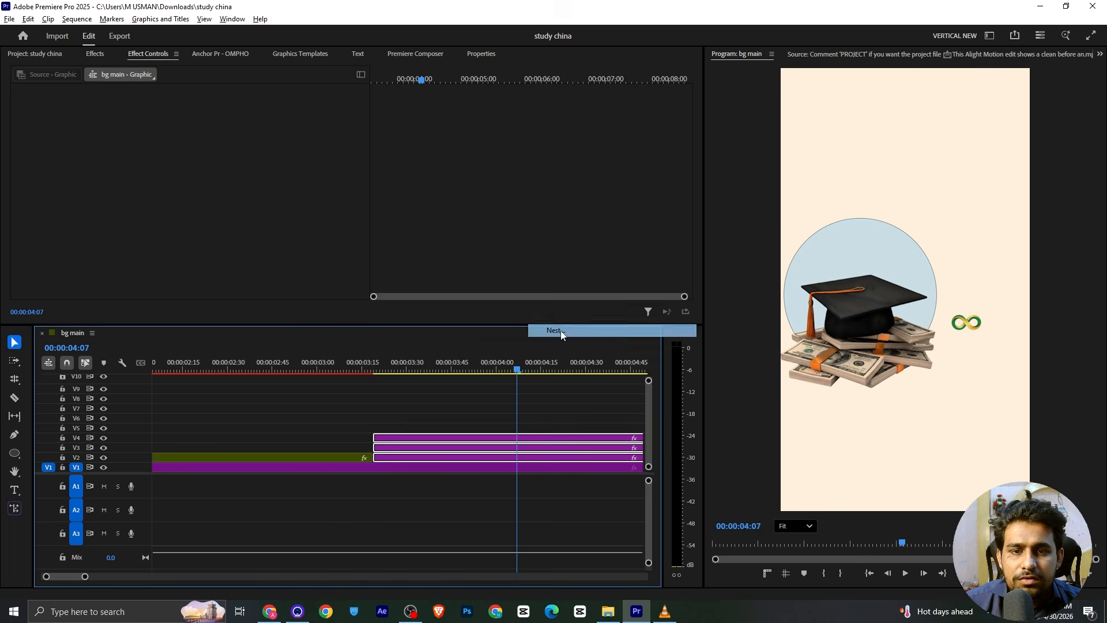
left_click(574, 315)
left_click(539, 457)
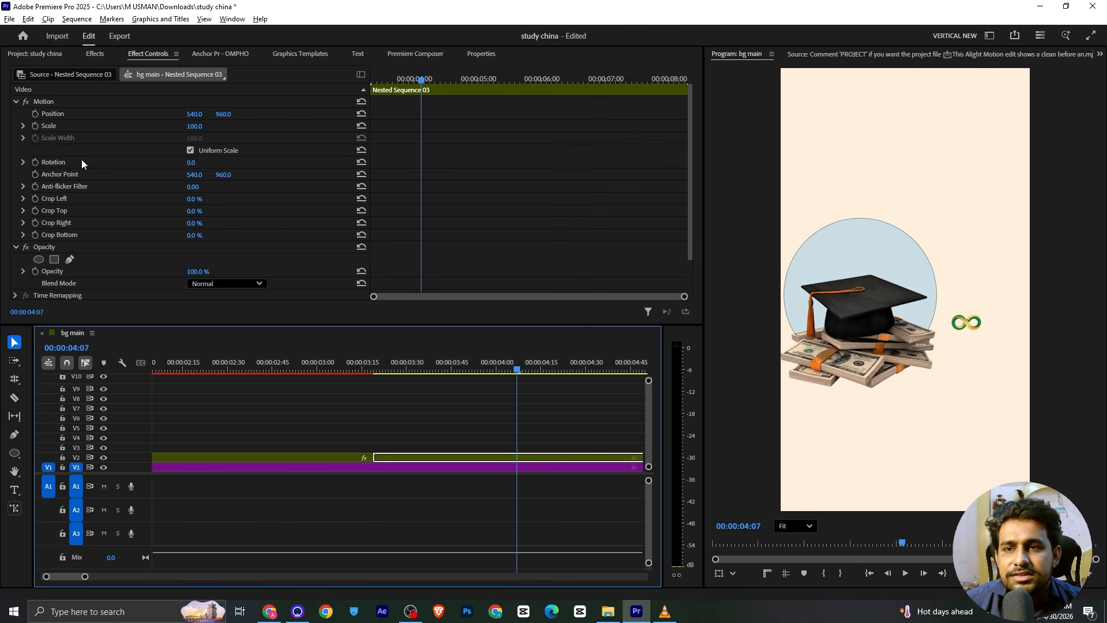
Keyframe the nested clip's Scale from 100 at 00:00:04:07 to 114 at 00:00:04:43, ease both keyframes and save the project.
left_click(35, 126)
left_click_drag(414, 82, 458, 84)
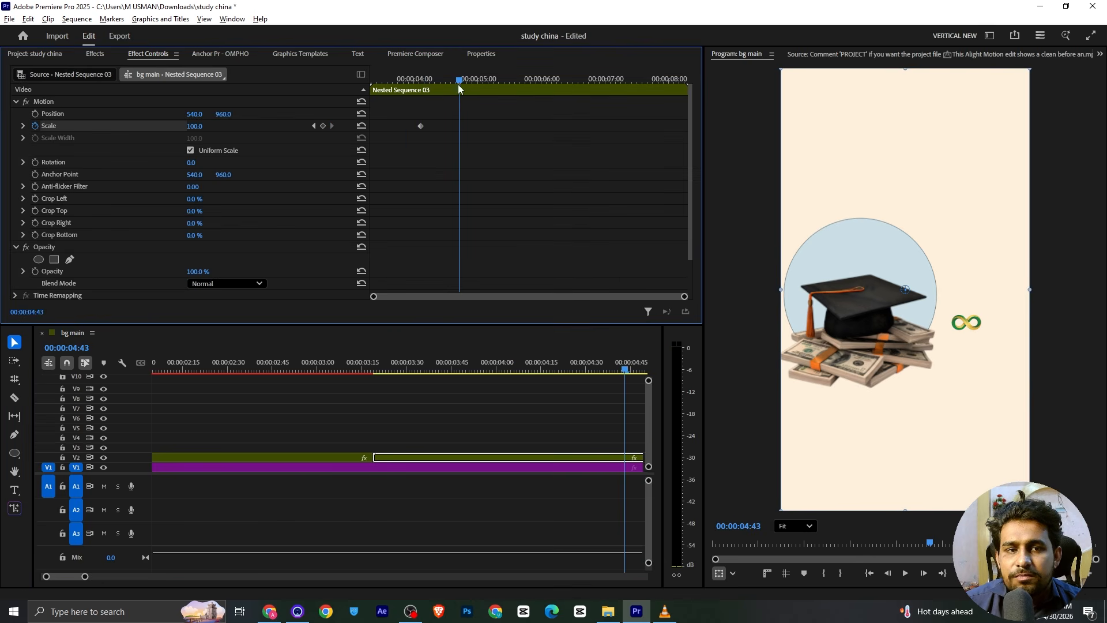
left_click_drag(195, 126, 202, 126)
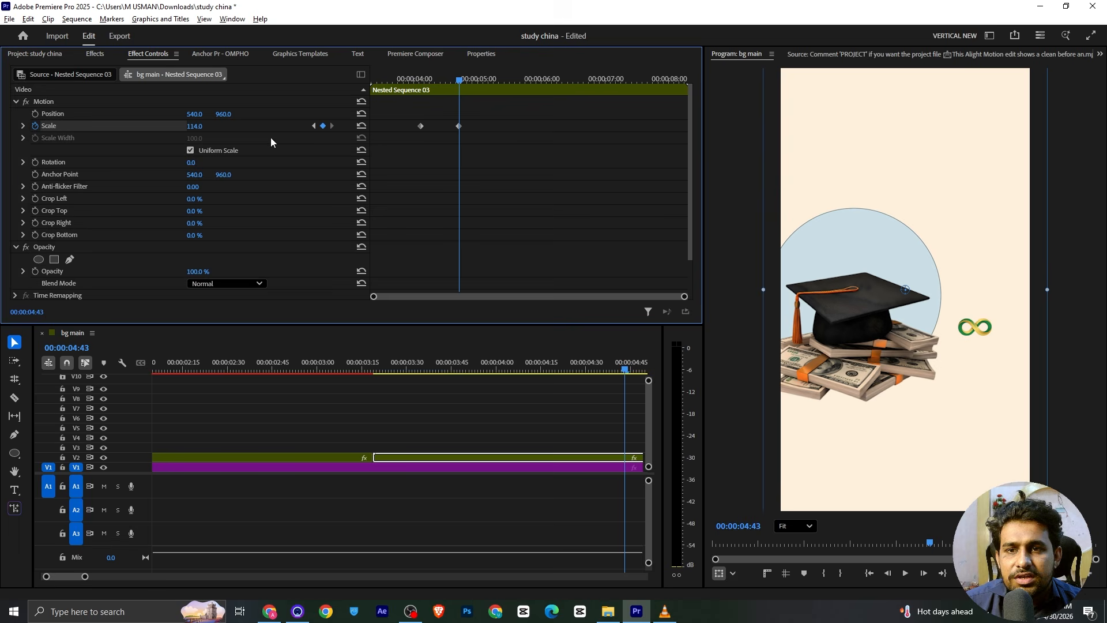
left_click_drag(472, 120, 362, 131)
right_click(458, 126)
left_click(554, 269)
key("ctrl+s")
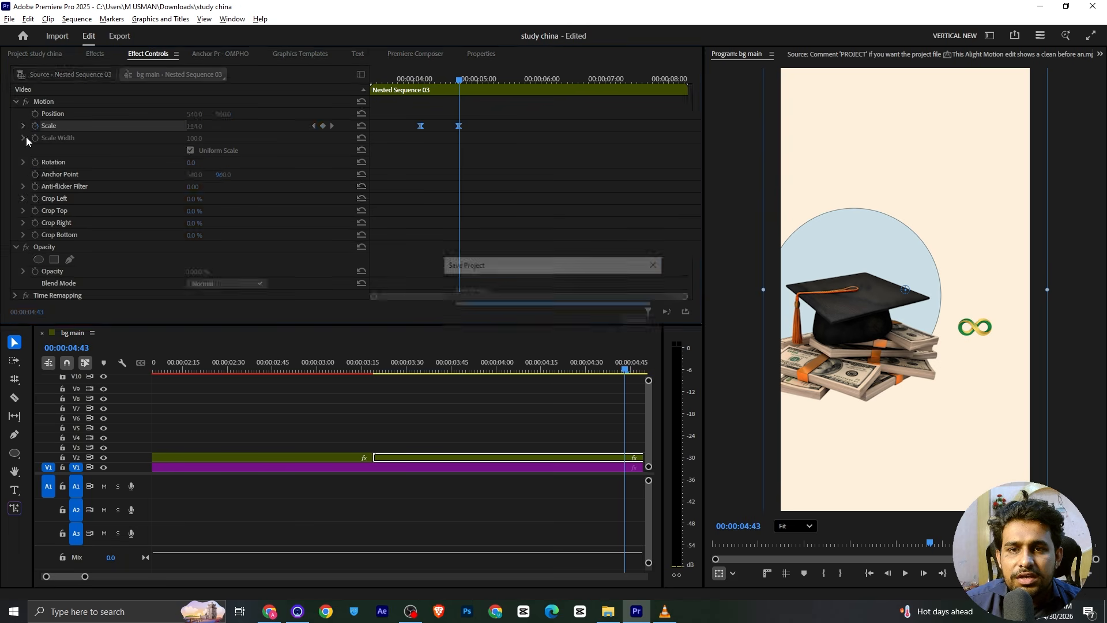
Reshape the nested clip's Scale velocity curve so the zoom starts fast and slows down towards the ending keyframe.
left_click(22, 126)
left_click(23, 126)
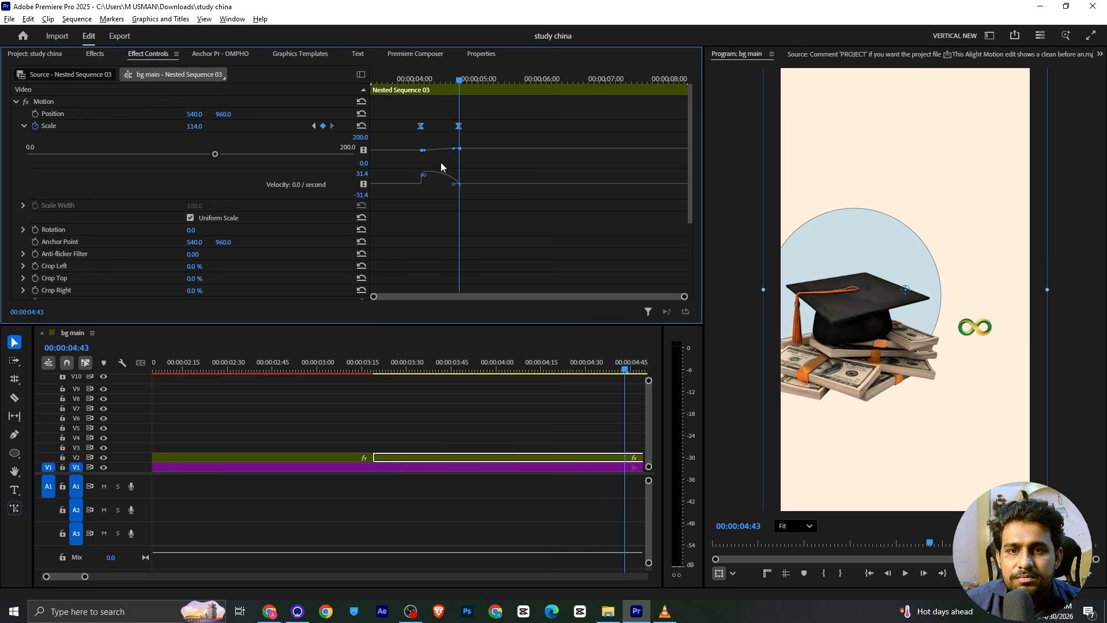
left_click_drag(425, 178, 444, 192)
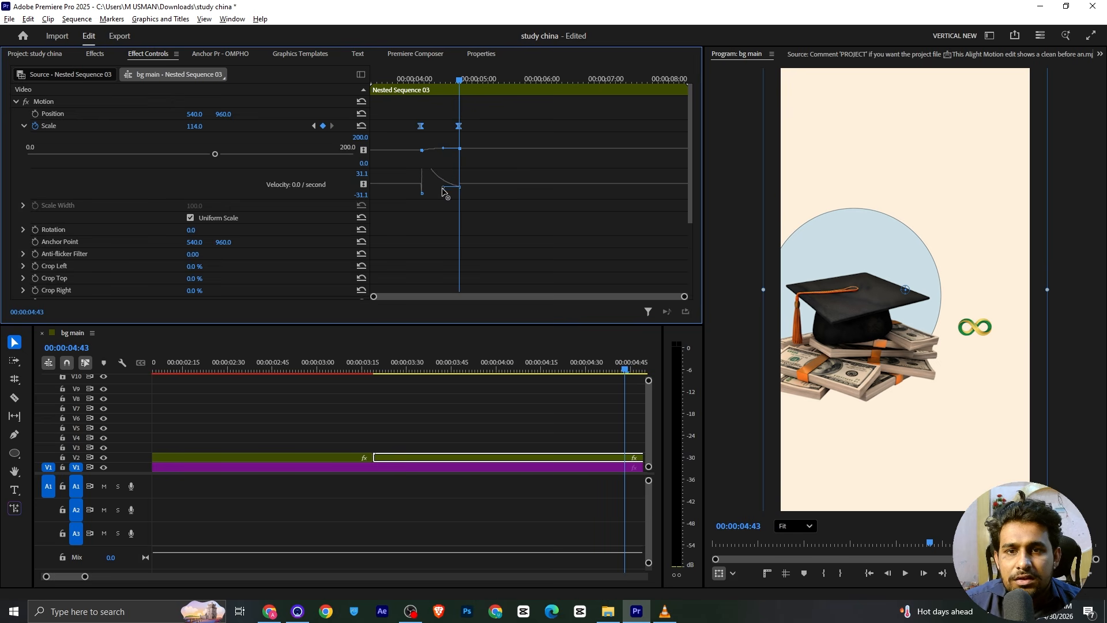
Delay the nested clip's ending Scale keyframe to about 00:00:05:12, play back the zoom and save the project.
left_click(450, 80)
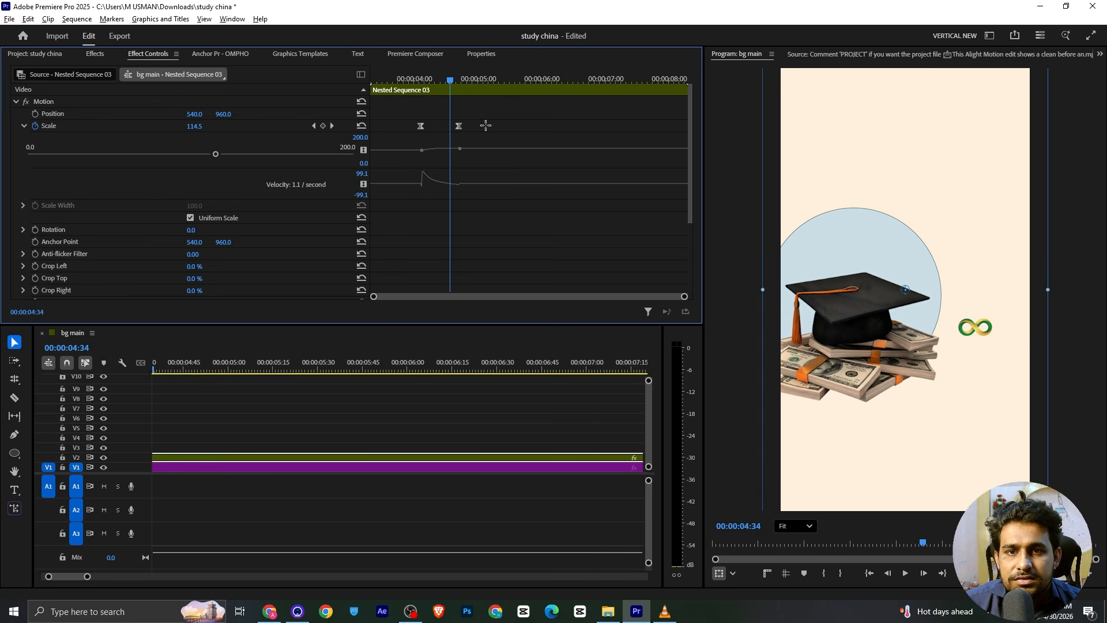
left_click_drag(460, 125, 331, 174)
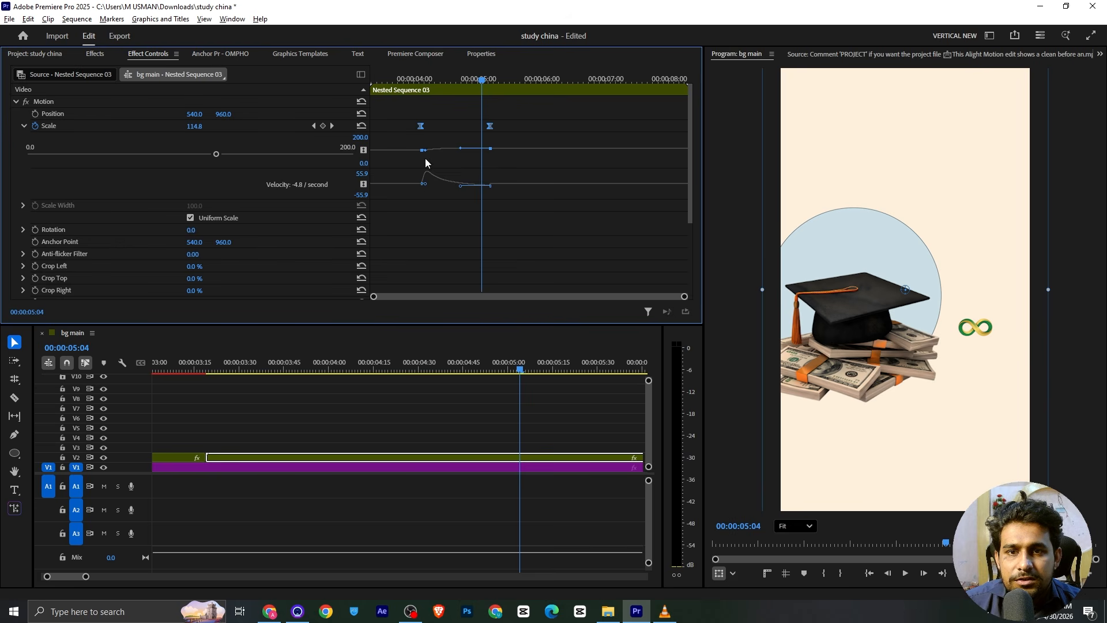
left_click(414, 76)
key("space")
key("space")
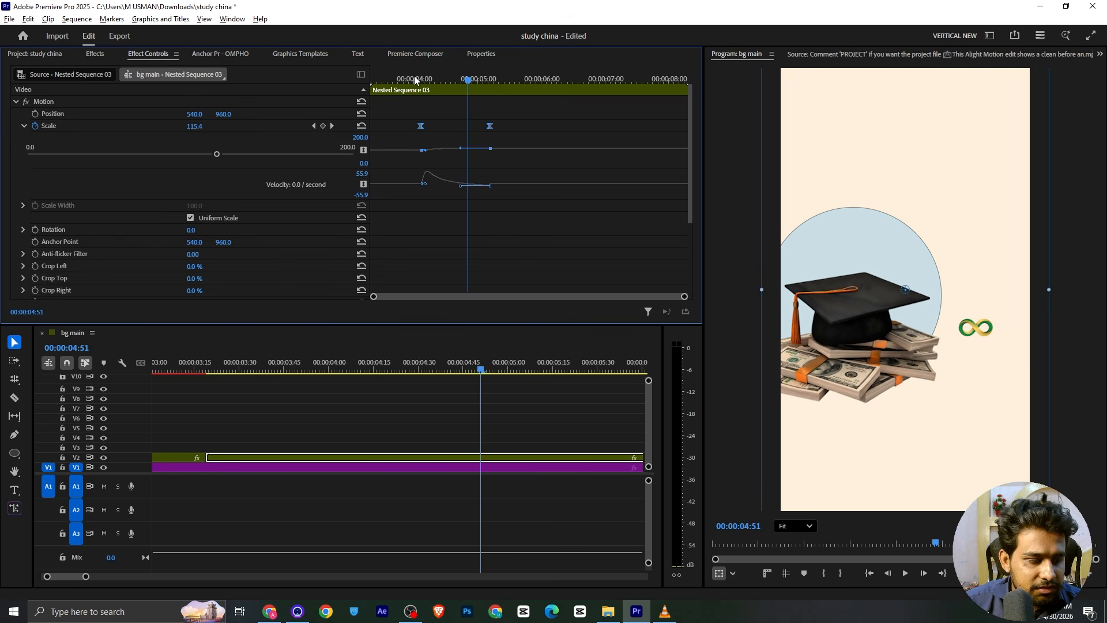
key("ctrl+s")
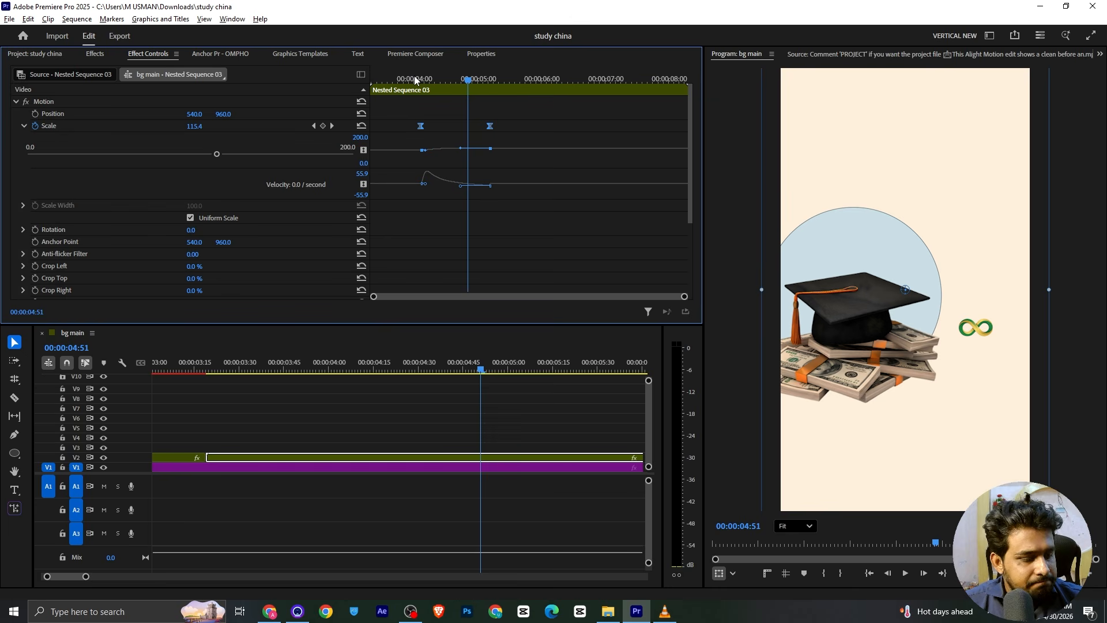
After checking the reference's pocket watch scene in VLC, cut the nested clip at 00:00:05:02, delete the remainder and save the project.
key("alt+Tab")
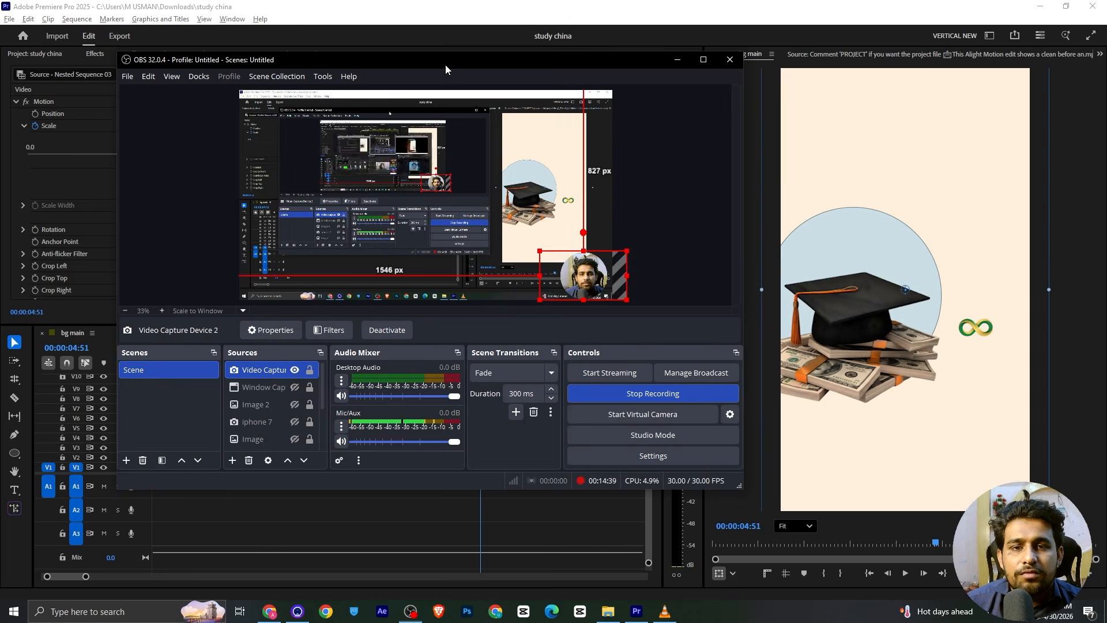
left_click(652, 619)
left_click_drag(648, 575, 814, 575)
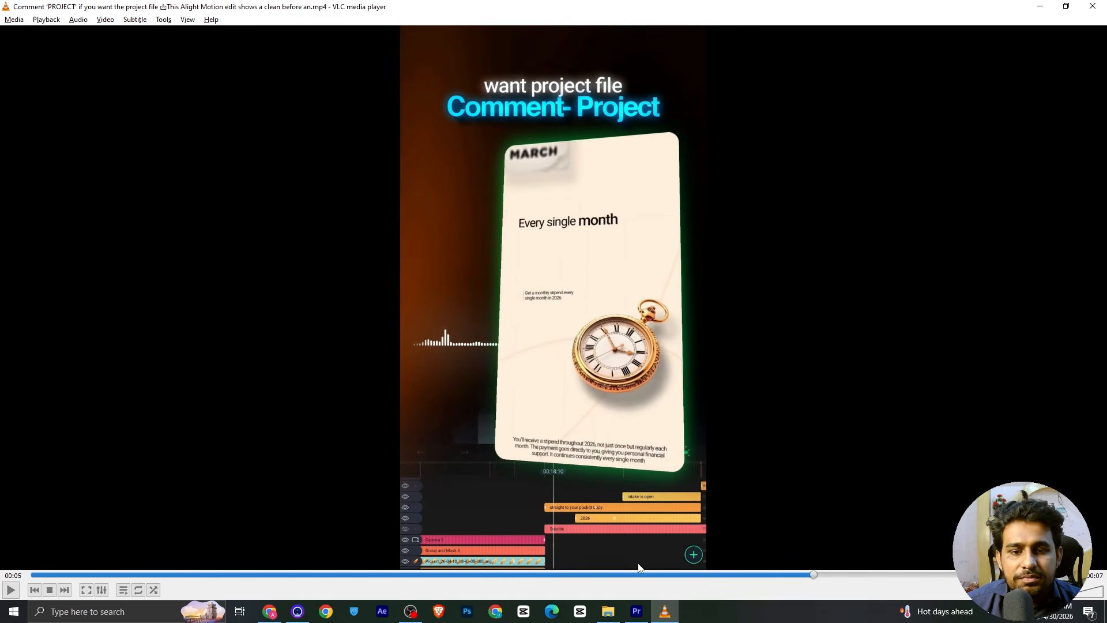
left_click(636, 612)
left_click(513, 368)
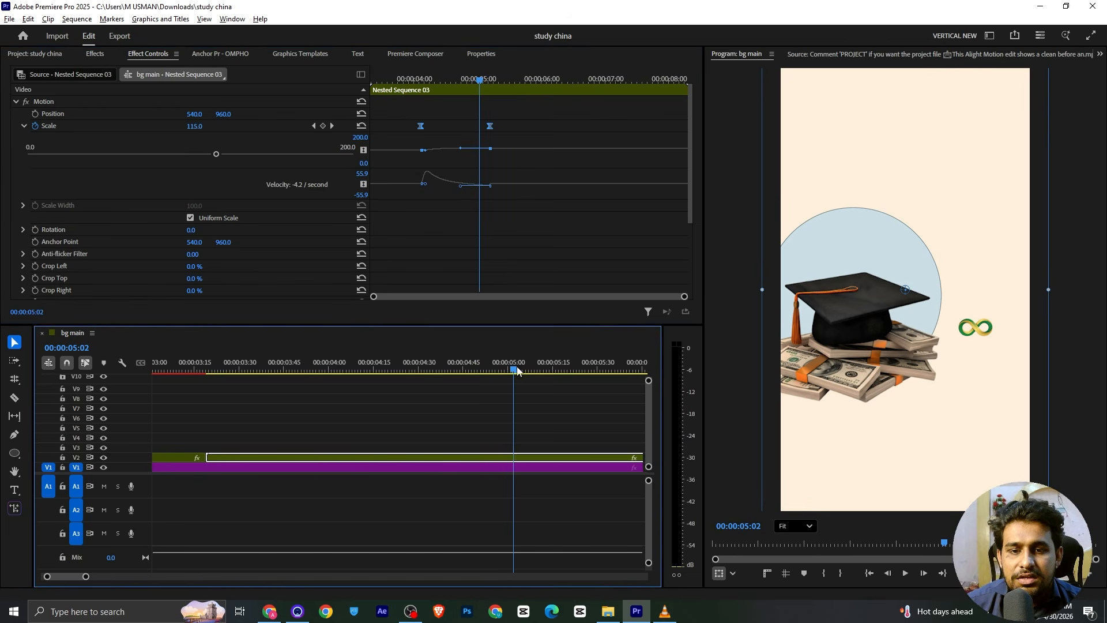
key("c")
left_click(514, 457)
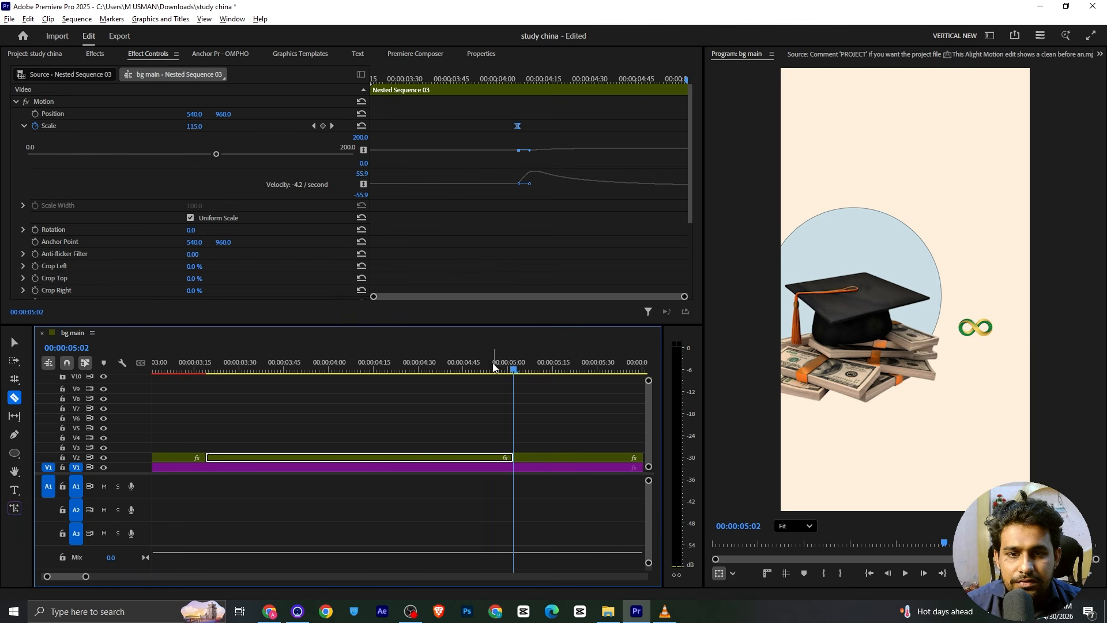
mouse_move(493, 364)
left_mouse_down()
mouse_move(380, 348)
mouse_move(496, 363)
left_mouse_up()
key("v")
left_click(554, 458)
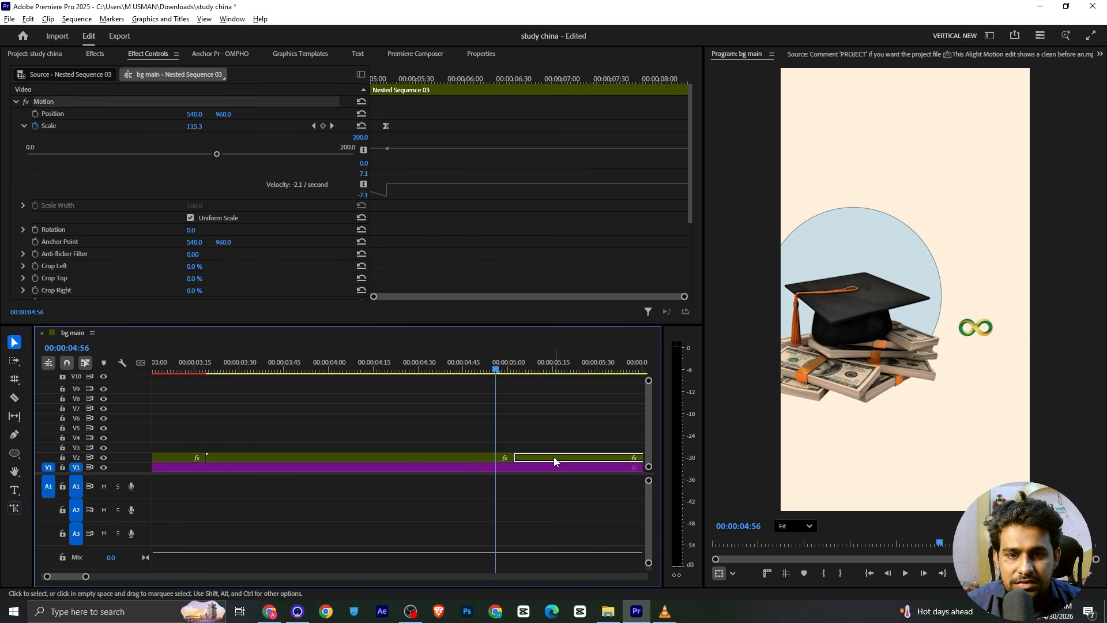
key("Delete")
key("ctrl+s")
Place the pocket watch image 6.png on V2 directly after the trimmed nested clip.
left_click(66, 57)
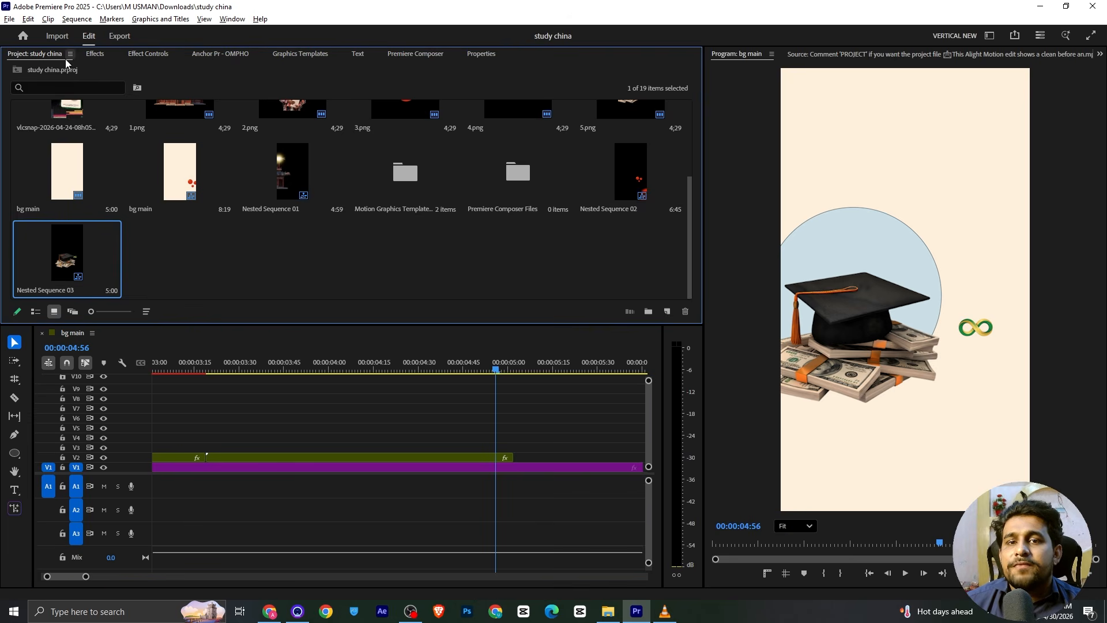
scroll(230, 187, "up", 3)
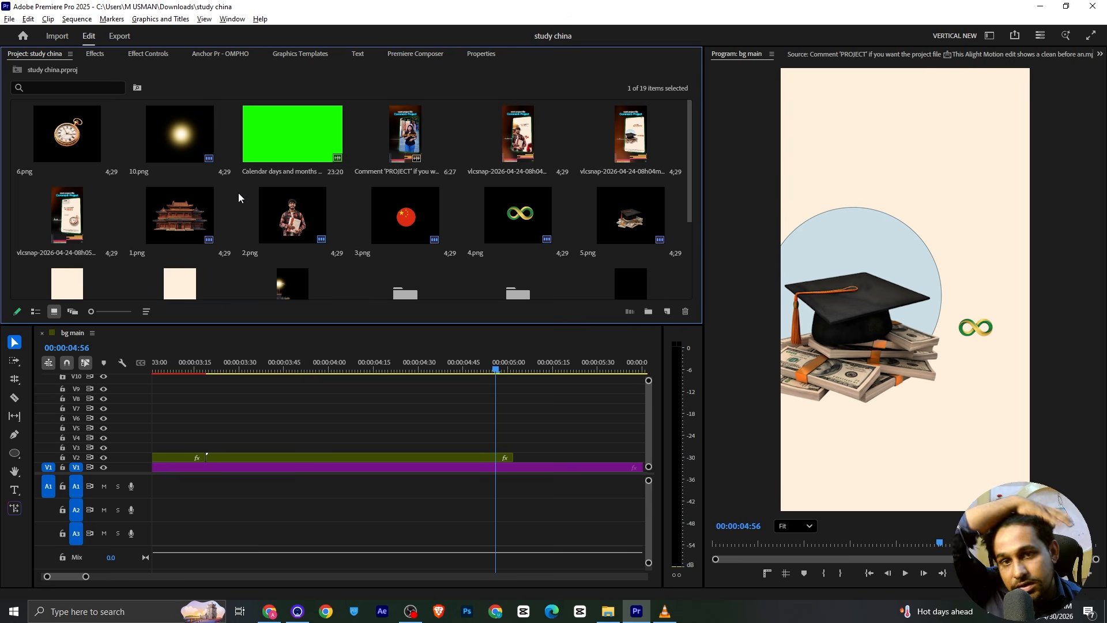
left_click_drag(75, 136, 331, 305)
left_click_drag(519, 460, 516, 458)
left_click_drag(86, 576, 110, 576)
Enlarge 6.png to a Scale of 158 and move the watch to about 705, 1392.5, comparing it with the reference in VLC.
key("shift+5")
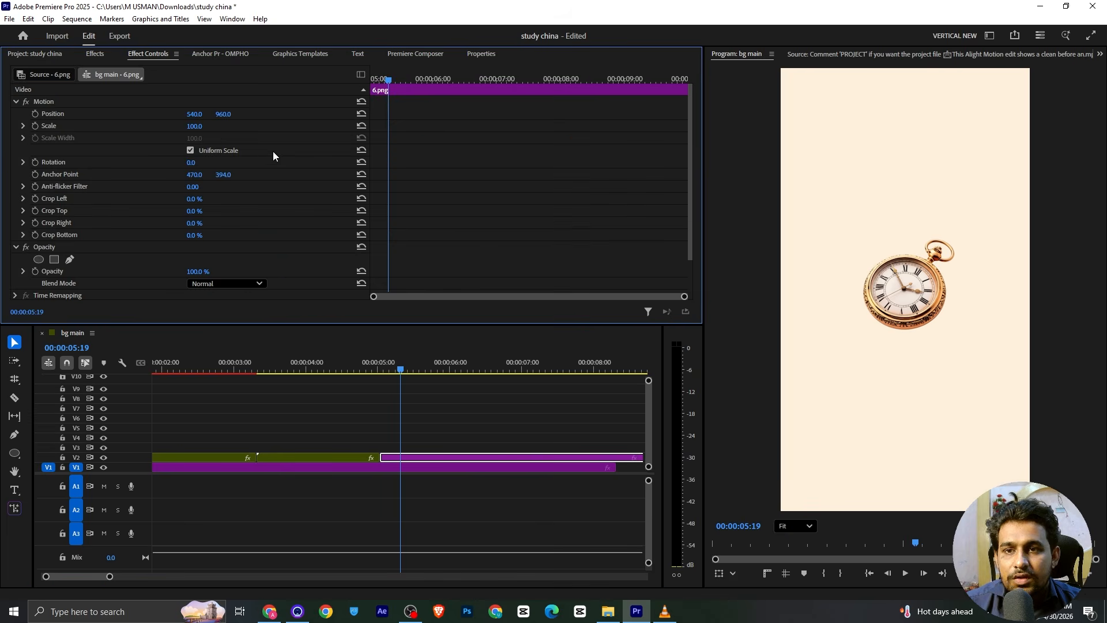
left_click_drag(196, 128, 229, 128)
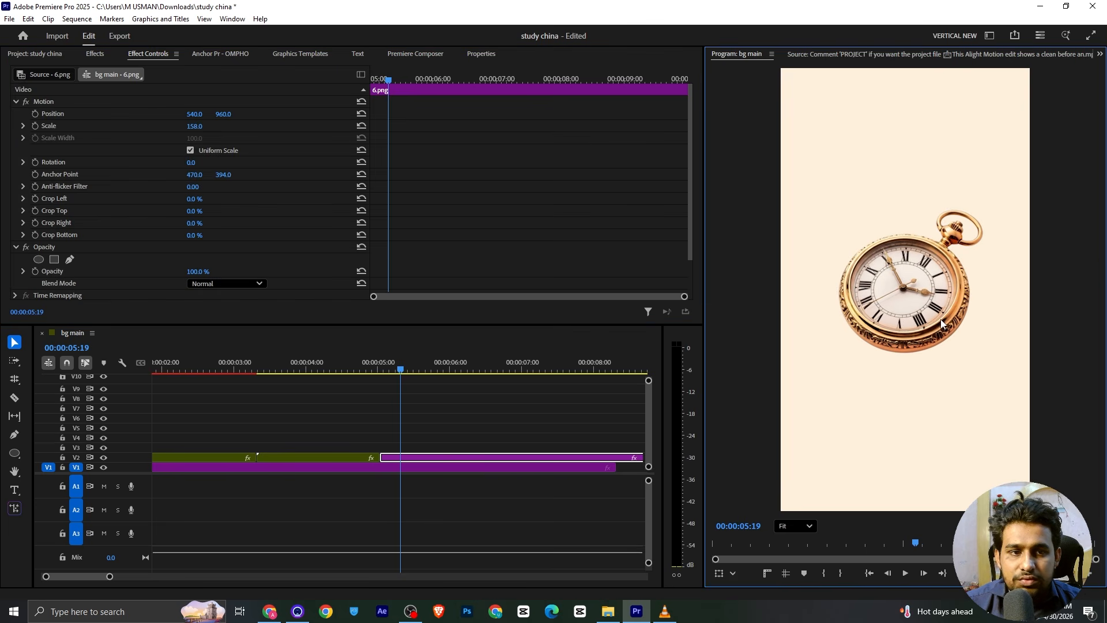
left_click(938, 325)
left_click_drag(951, 372, 988, 515)
key("alt+Tab")
key("alt+Tab")
left_click_drag(955, 399, 959, 353)
Set the Scale of 6.png to 140 and shift the watch slightly up to about 722.5, 1337.5.
left_click(195, 125)
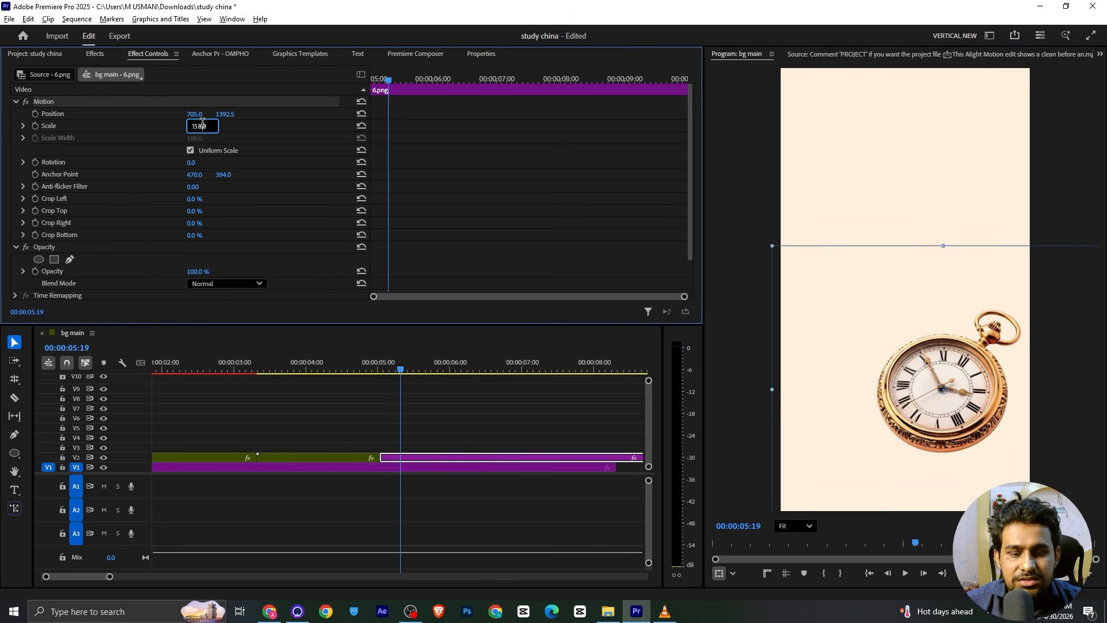
key("Return")
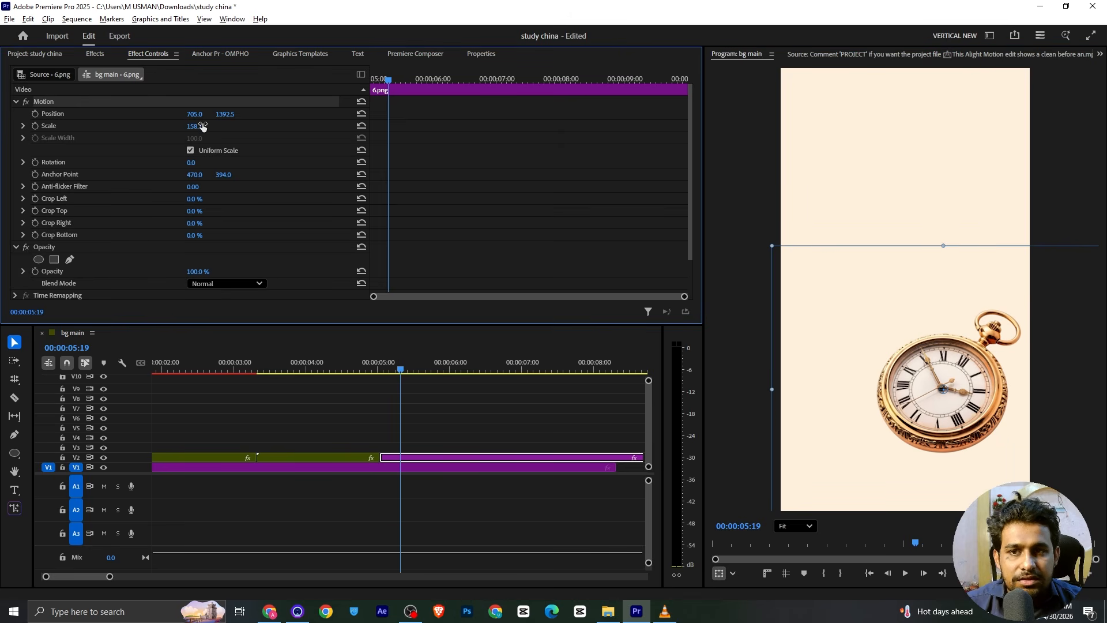
left_click(199, 127)
type("140")
key("Return")
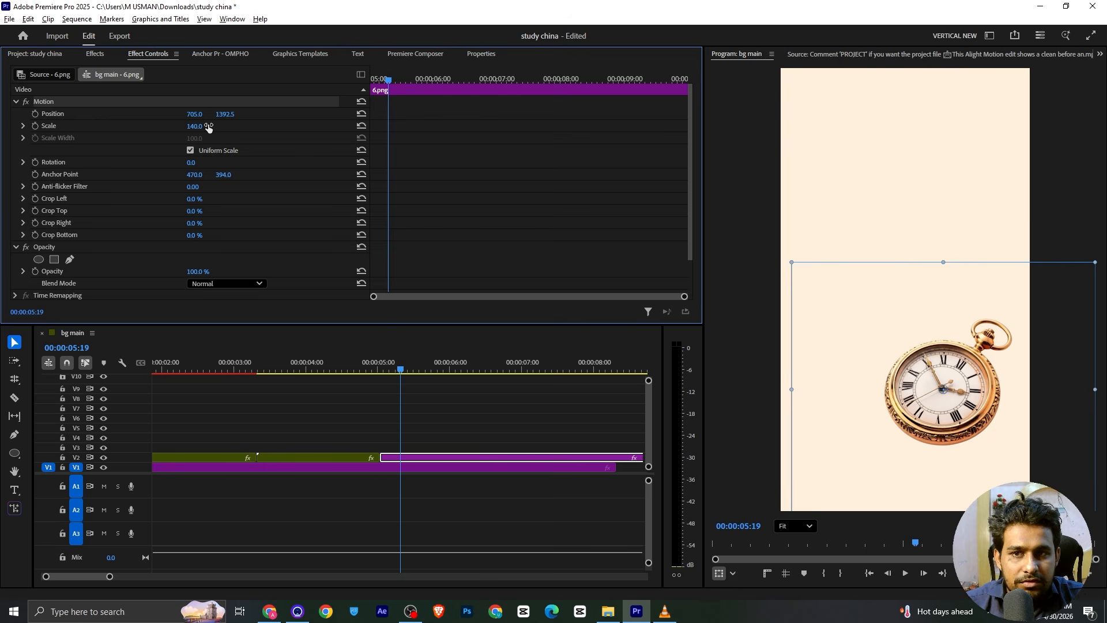
left_click_drag(916, 392, 922, 377)
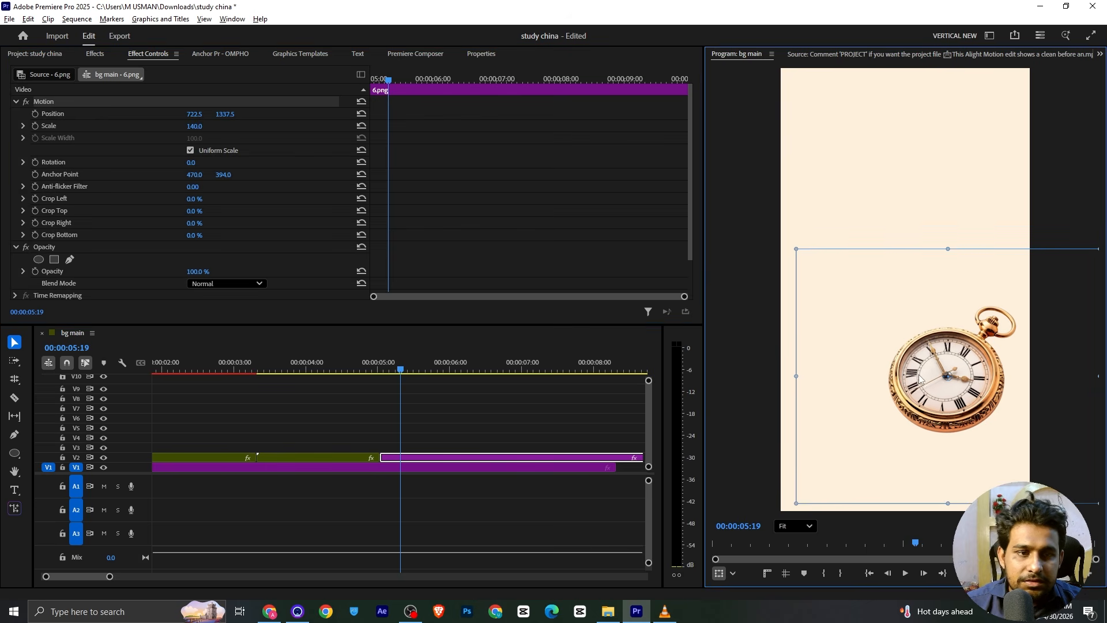
After checking the reference in VLC, draw a three-point Pen tool path from the frame's right edge across the watch to the lower-left corner.
key("alt+Tab")
scroll(635, 447, "down", 1)
scroll(566, 437, "down", 6)
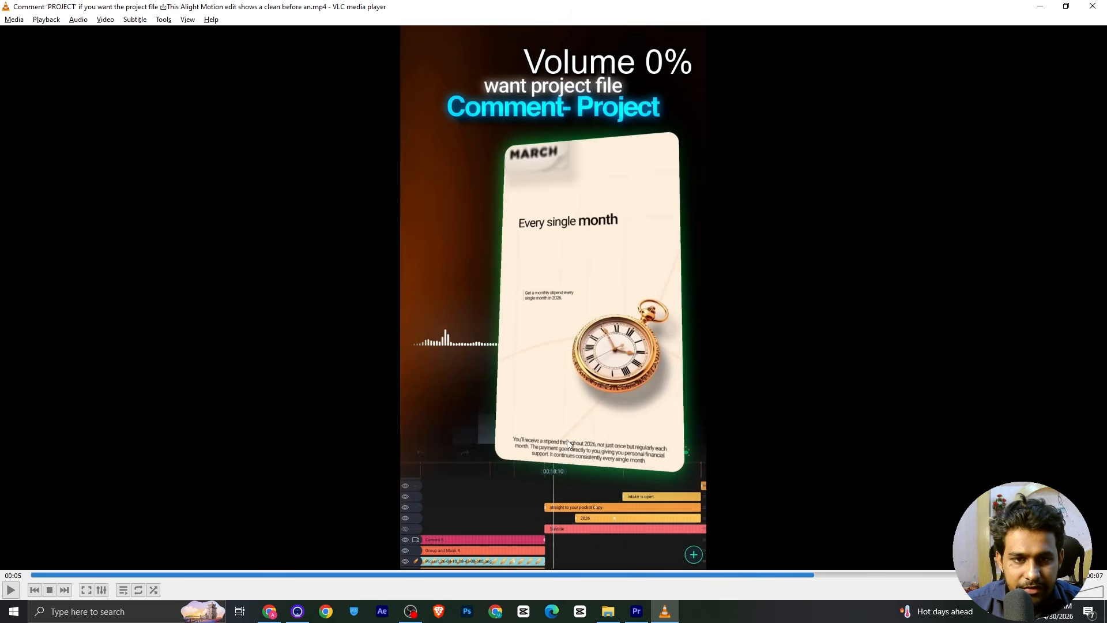
key("alt+Tab")
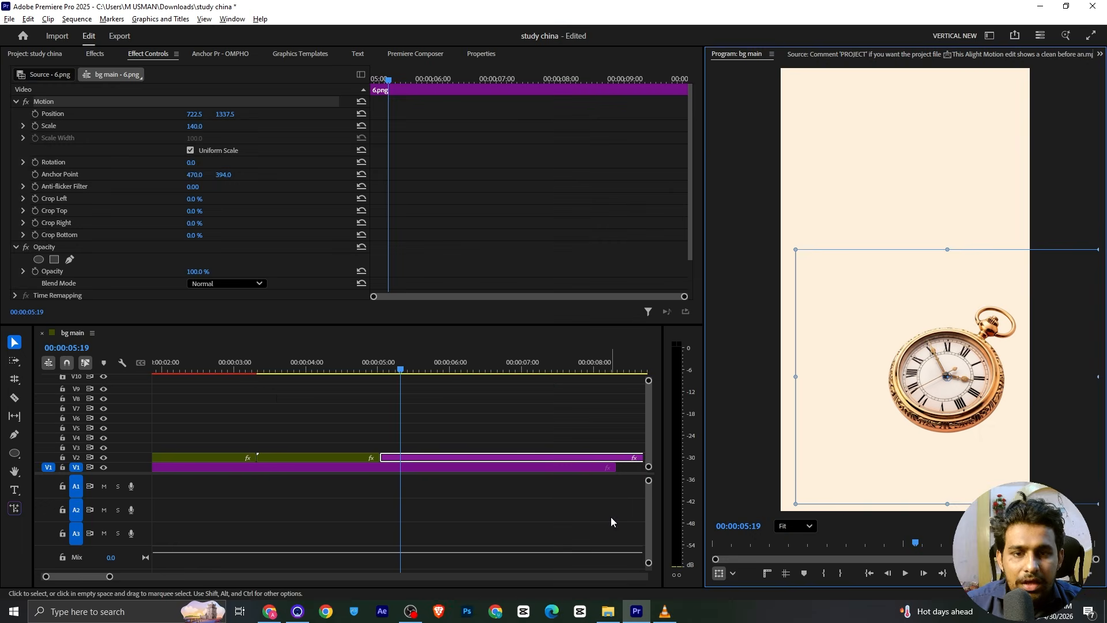
left_click(255, 397)
left_click(15, 434)
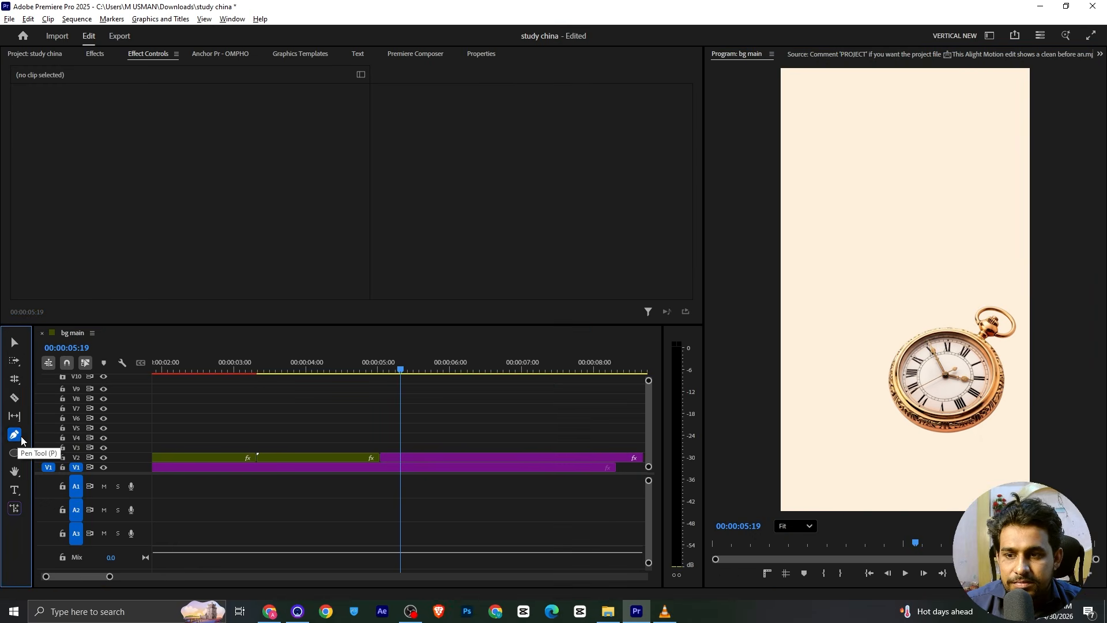
key("alt+Tab")
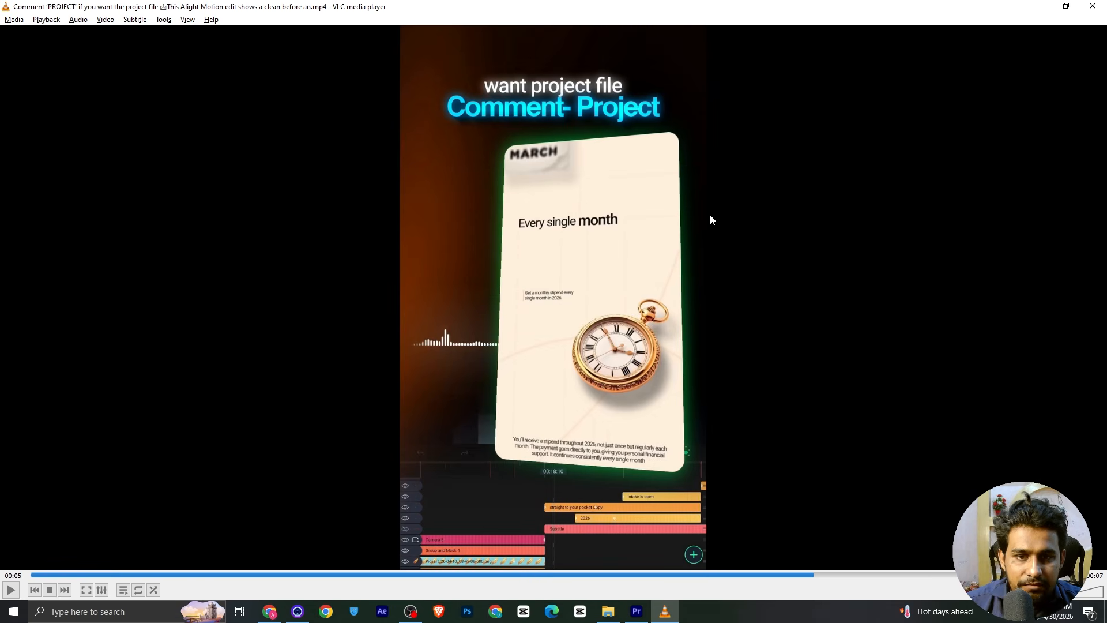
key("alt+Tab")
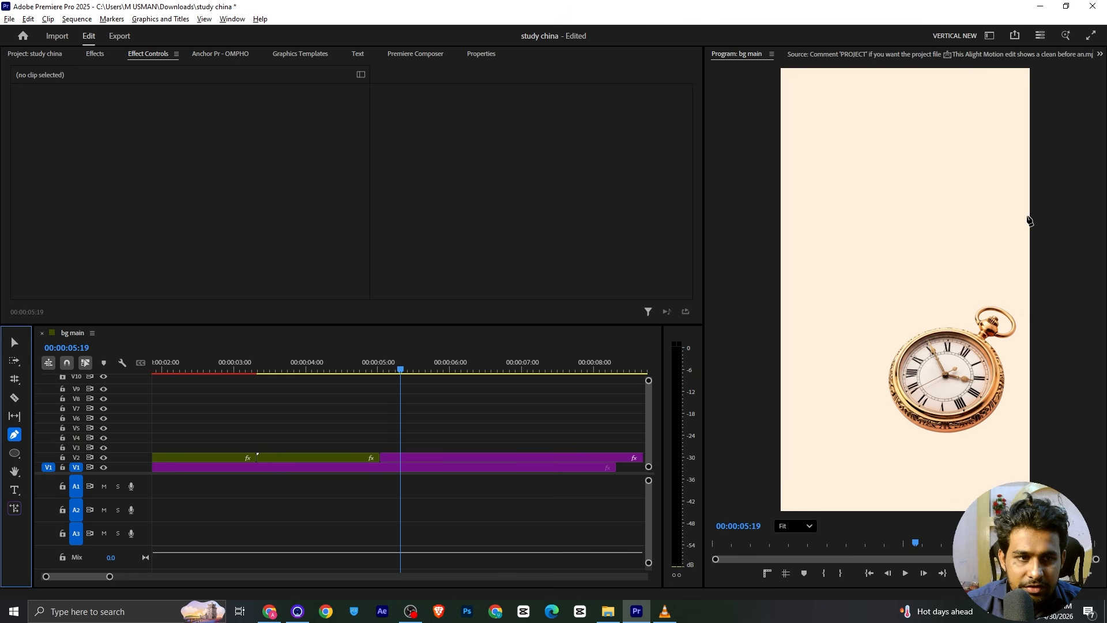
left_click(1028, 216)
left_click(941, 396)
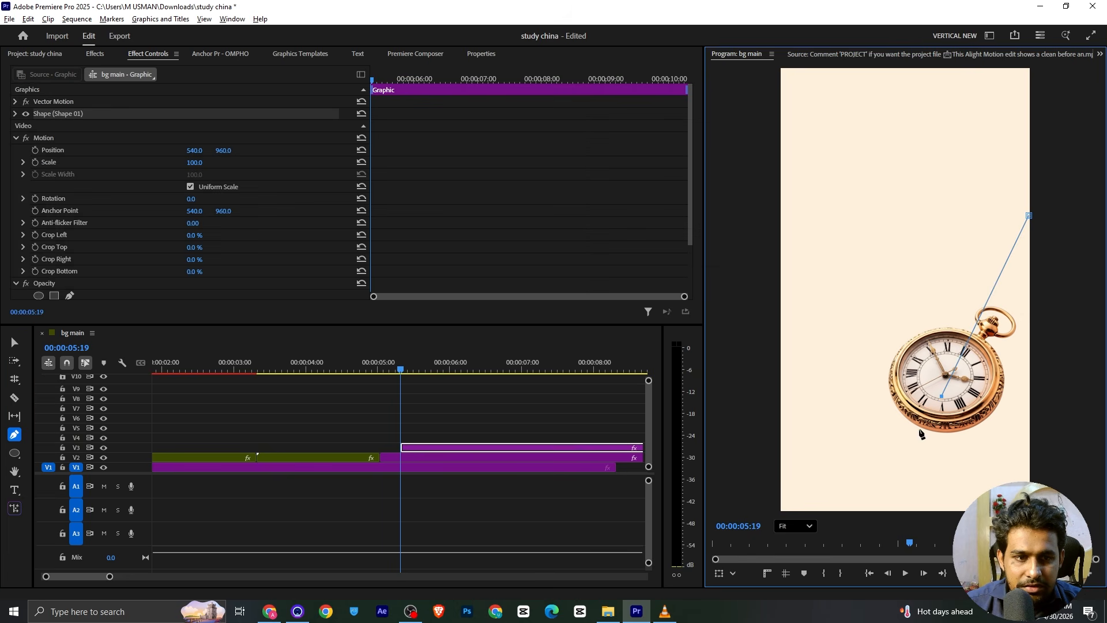
left_click(780, 510)
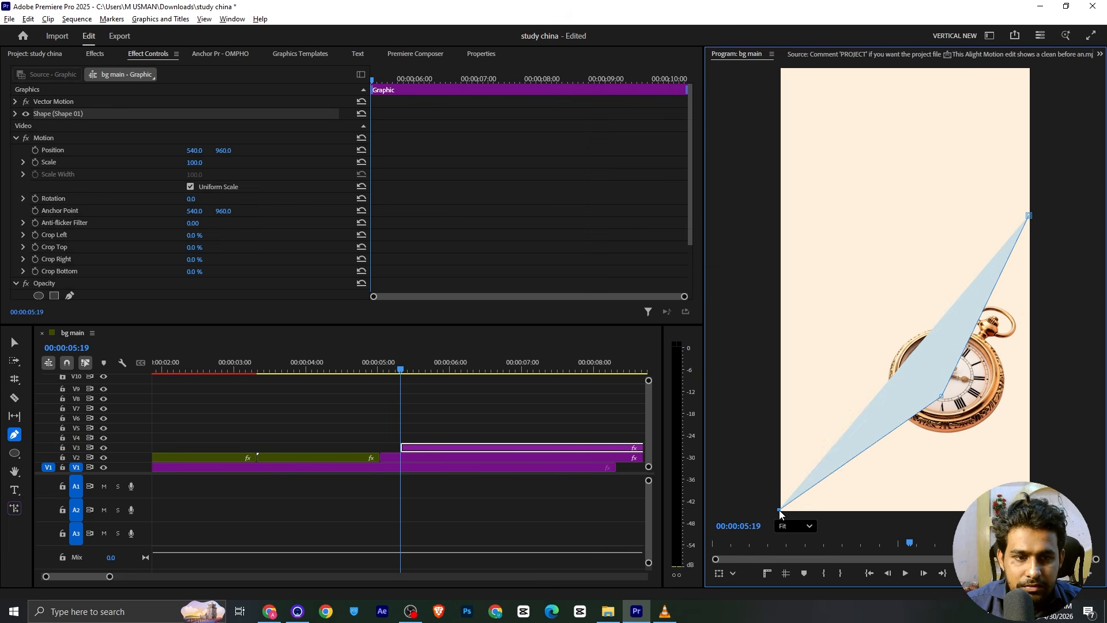
Turn off the path's fill and give its stroke a dark brown colour, 693B00.
left_click(481, 54)
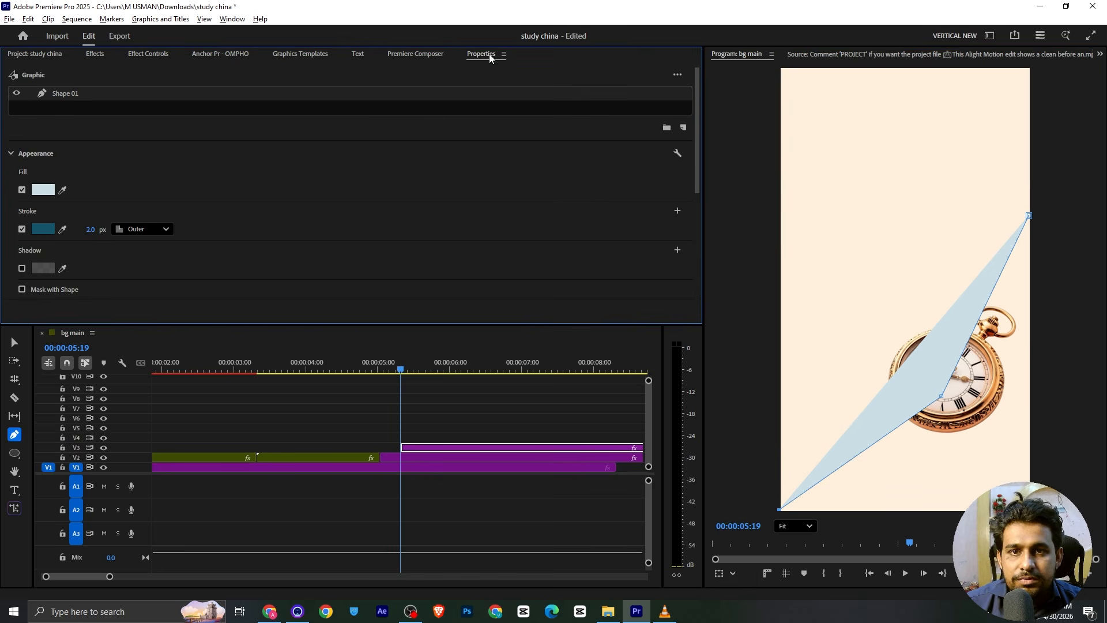
left_click(22, 229)
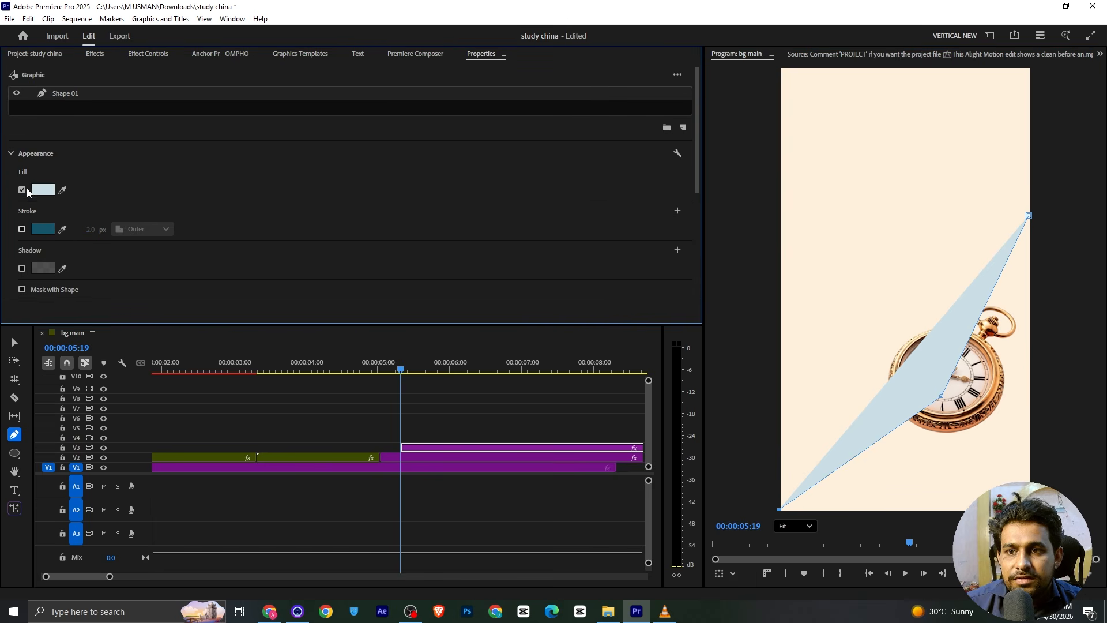
left_click(22, 190)
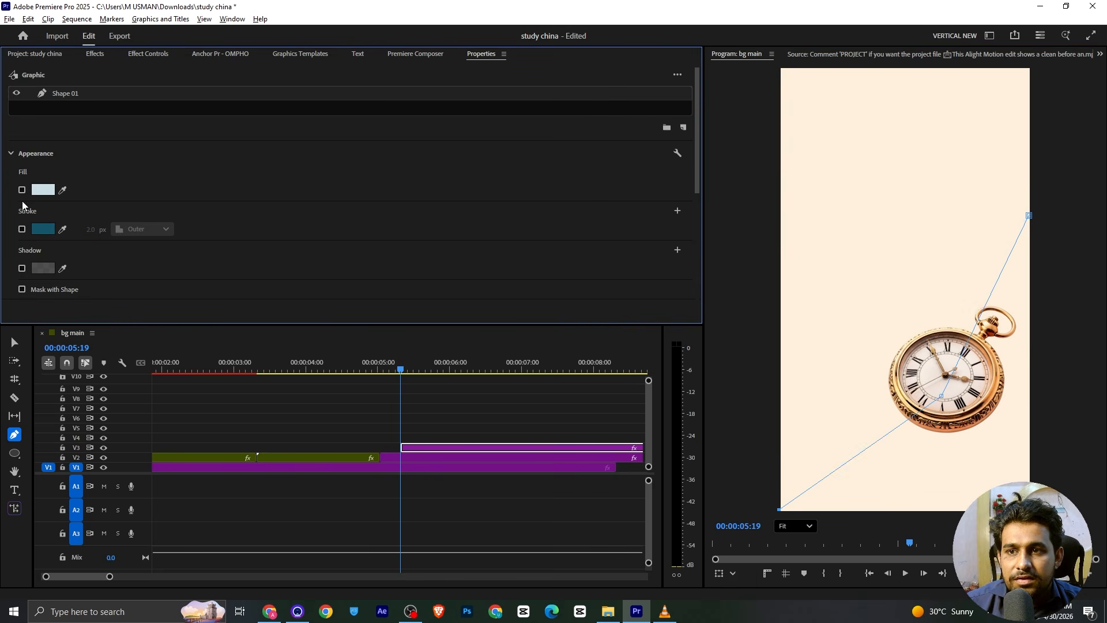
left_click(22, 228)
left_click(63, 229)
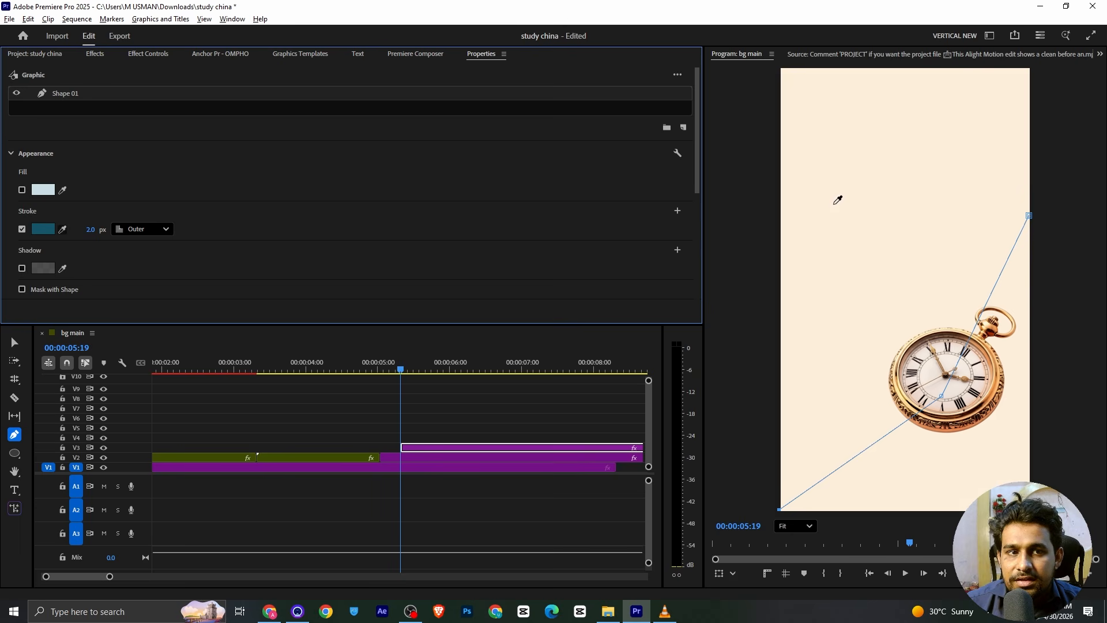
left_click(838, 215)
left_click(43, 228)
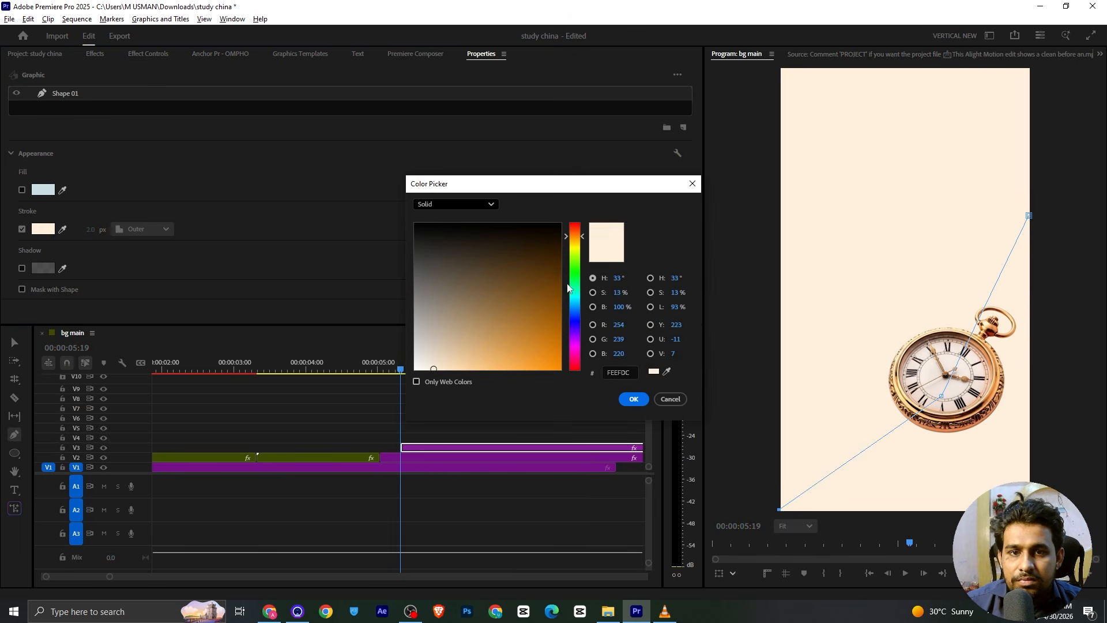
left_click(562, 267)
left_click_drag(562, 267, 568, 282)
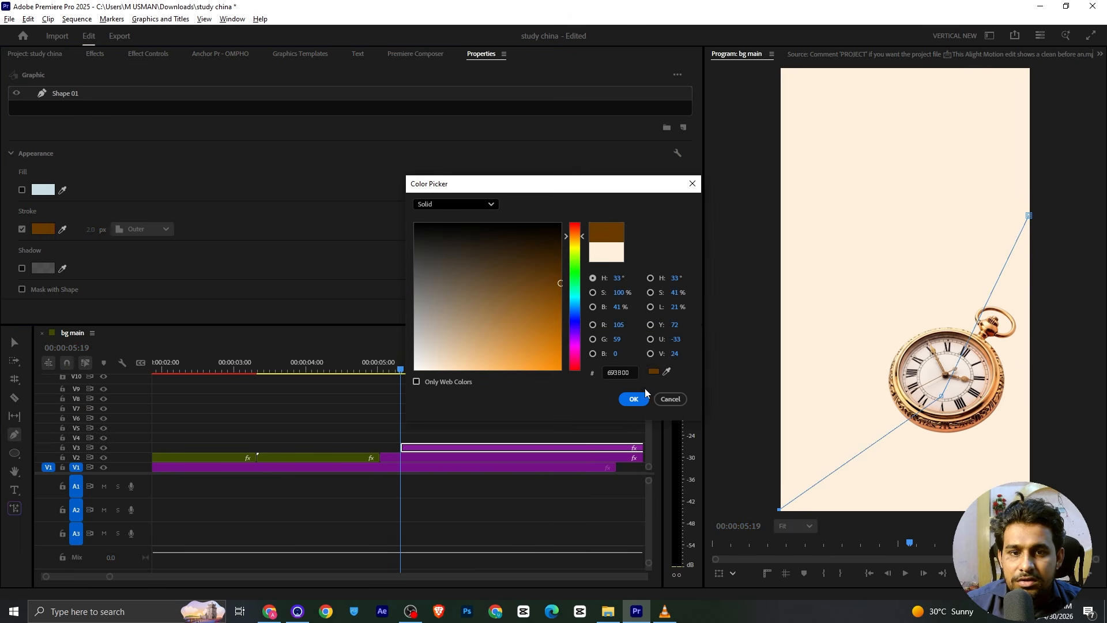
left_click(634, 399)
Set the path's stroke width to 4 px.
left_click(83, 229)
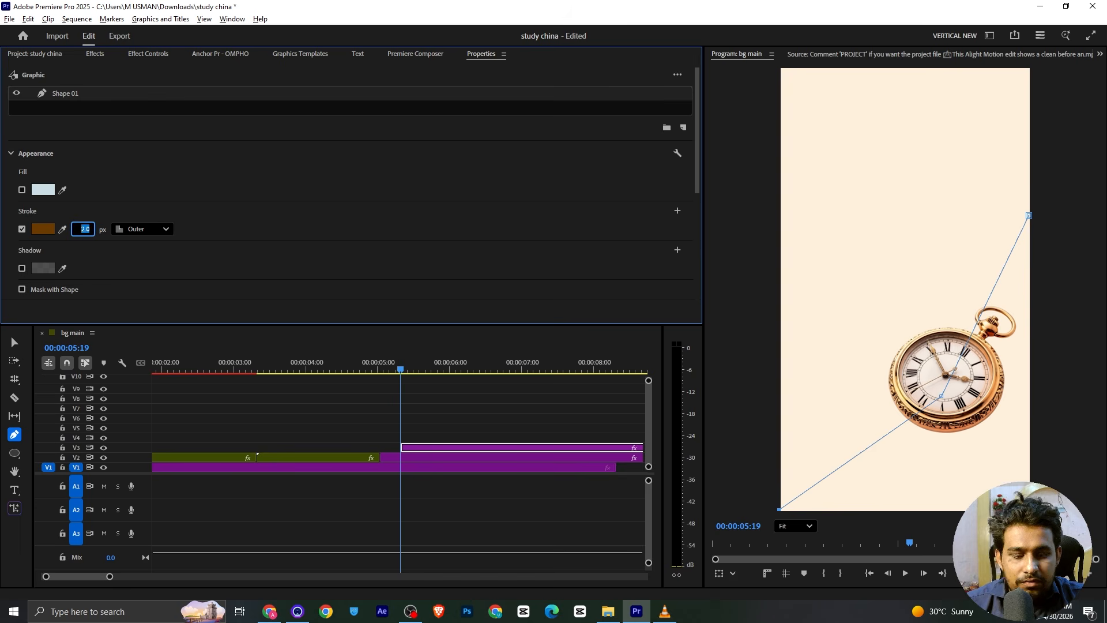
type("4")
key("Return")
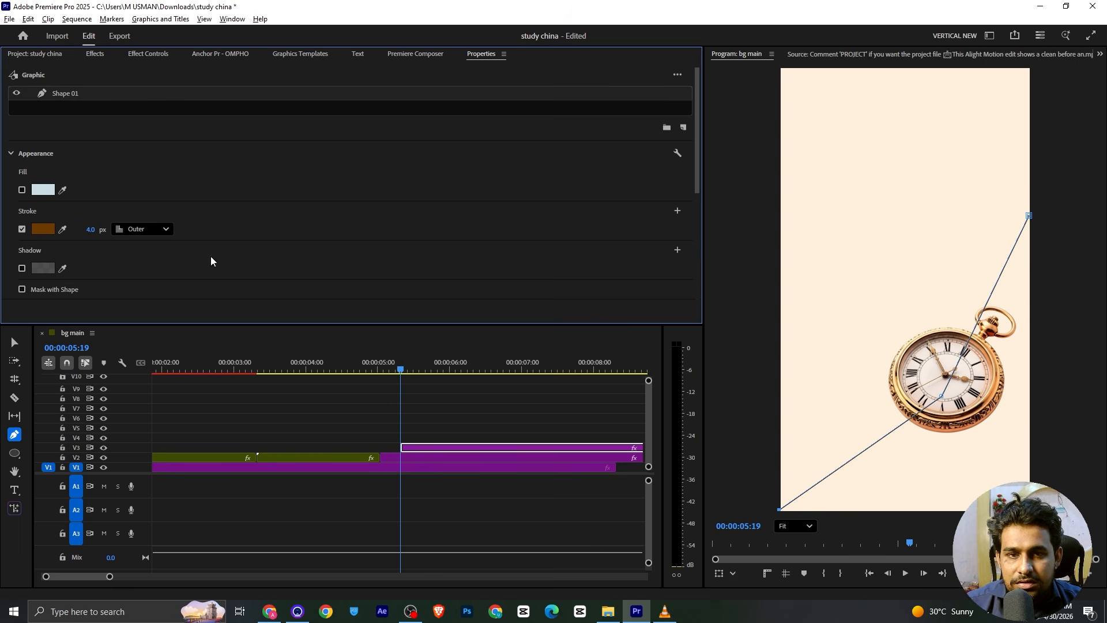
Rearrange the tracks so the line graphic sits on V2 beneath the pocket watch on V3, starting together with the watch.
left_click(12, 340)
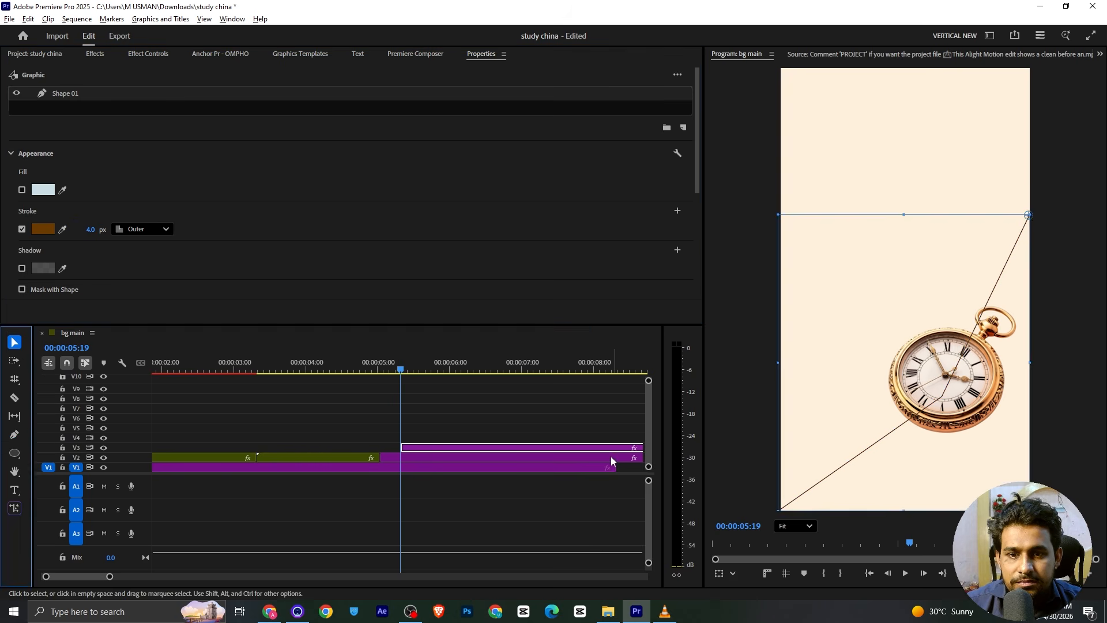
left_click(547, 431)
left_click_drag(434, 450, 460, 459)
left_click(420, 448)
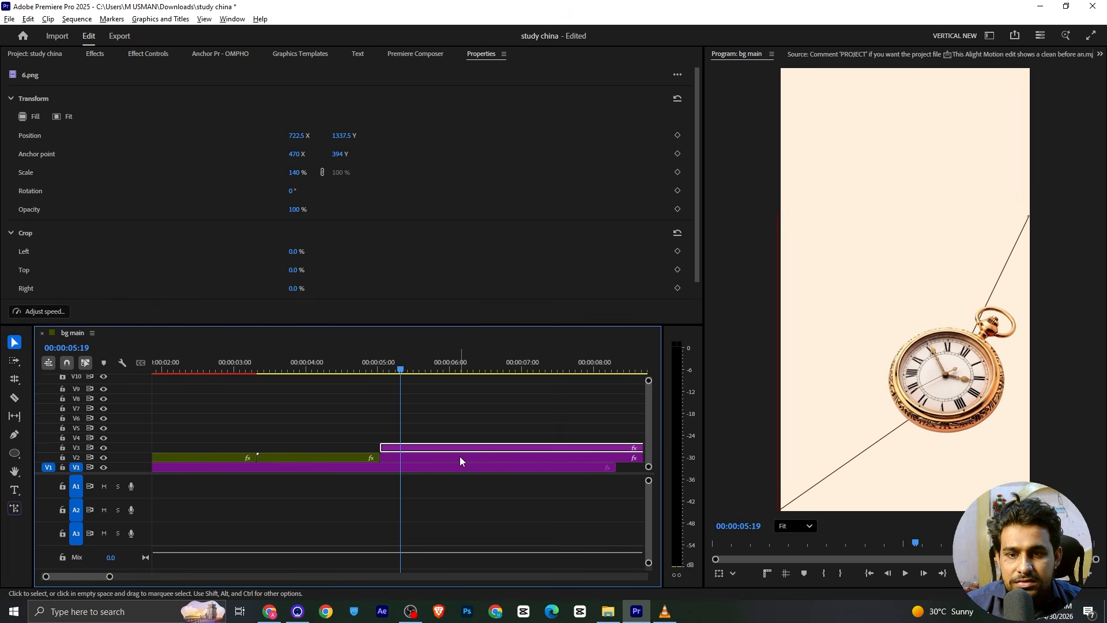
left_click(459, 459)
Recolour the line's stroke to a muted orange and slightly increase its width.
left_click(66, 93)
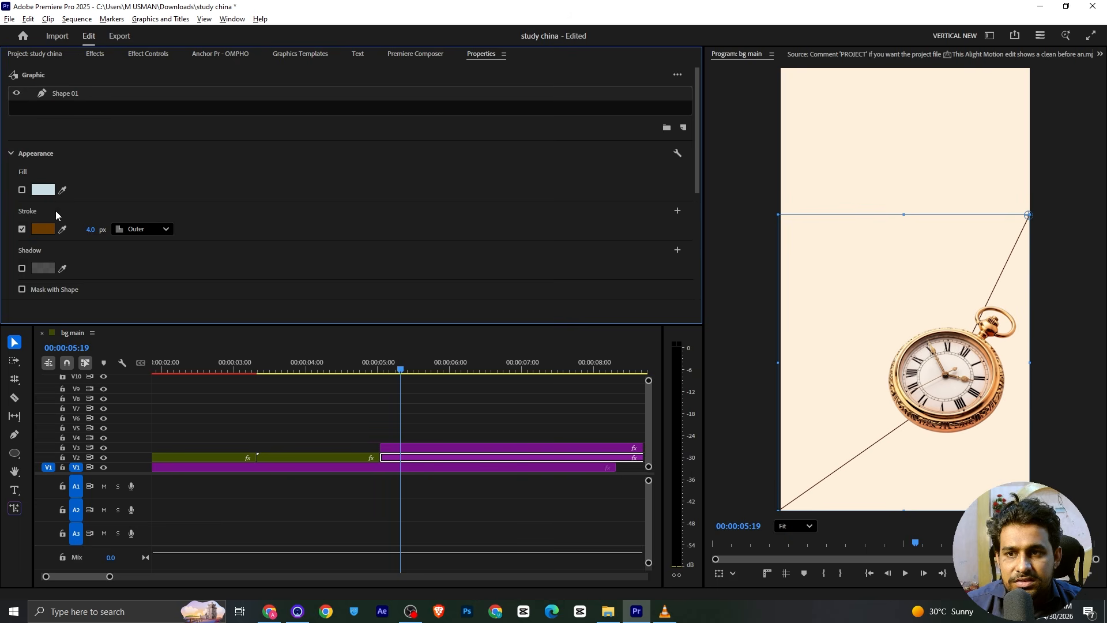
left_click(44, 229)
left_click_drag(519, 305, 552, 360)
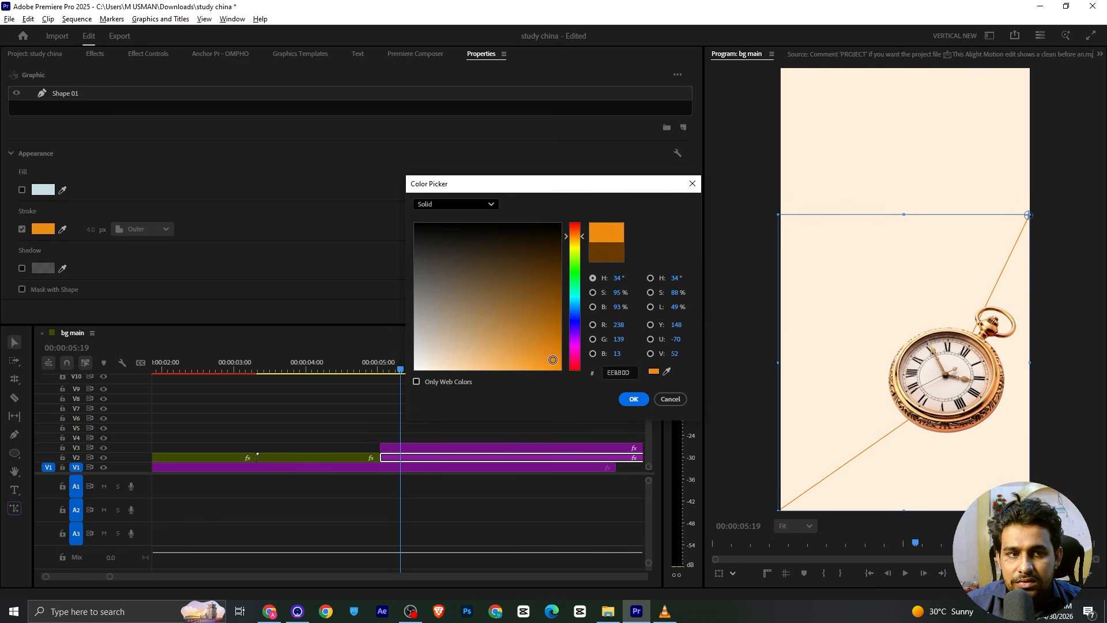
mouse_move(493, 329)
left_mouse_down()
mouse_move(500, 311)
mouse_move(548, 343)
mouse_move(526, 348)
left_mouse_up()
left_click(633, 399)
mouse_move(90, 229)
left_mouse_down()
mouse_move(81, 229)
mouse_move(92, 230)
left_mouse_up()
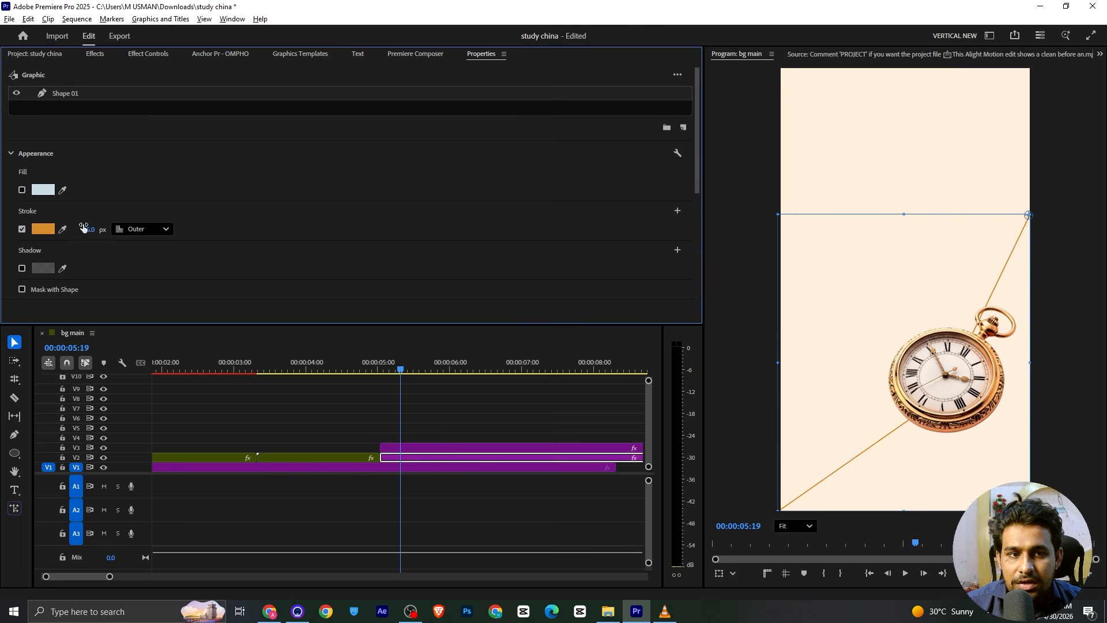
Apply the Gaussian Blur Preset to the line and duplicate it onto V3, with the pocket watch on V4.
left_click(95, 53)
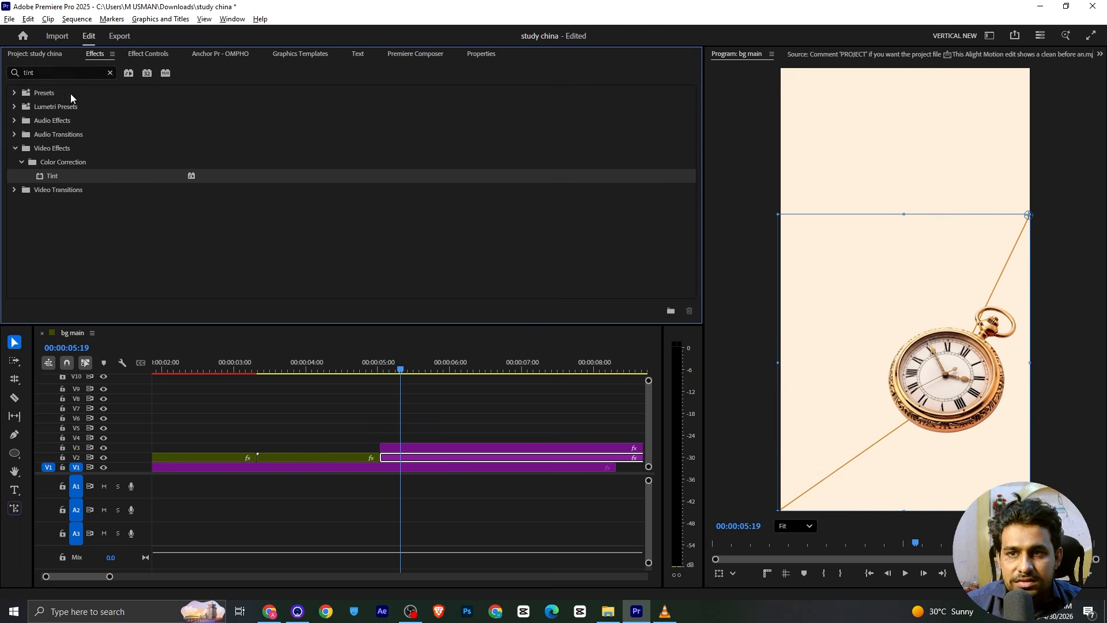
left_click(109, 72)
left_click(15, 93)
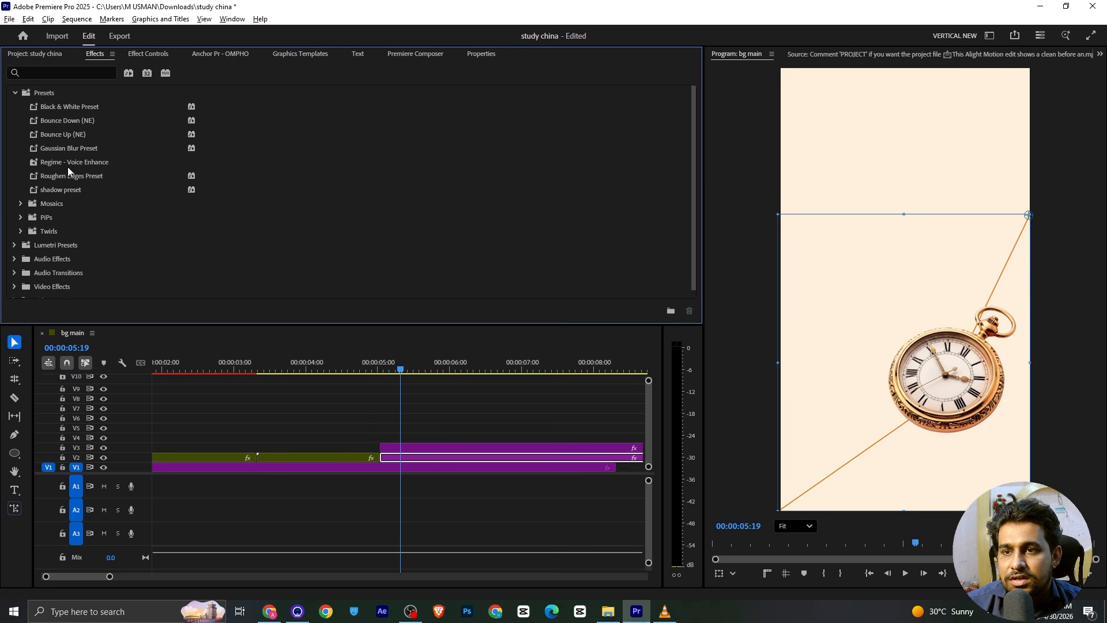
left_click_drag(67, 151, 479, 440)
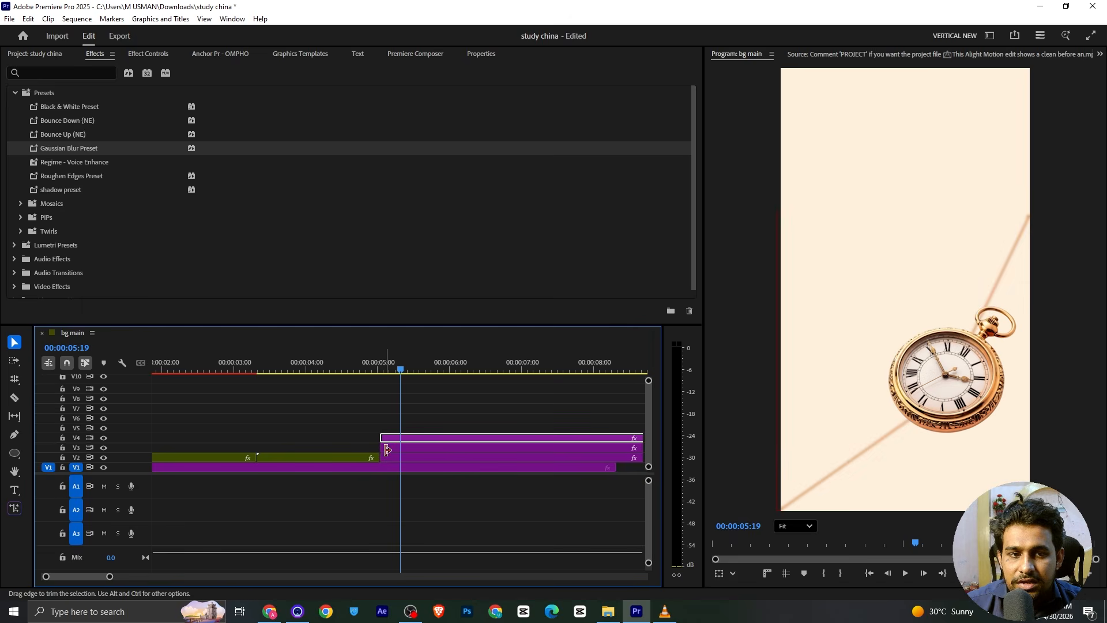
Rotate the duplicated line to -117° and reposition it to run from the frame's left edge behind the watch.
left_click(148, 54)
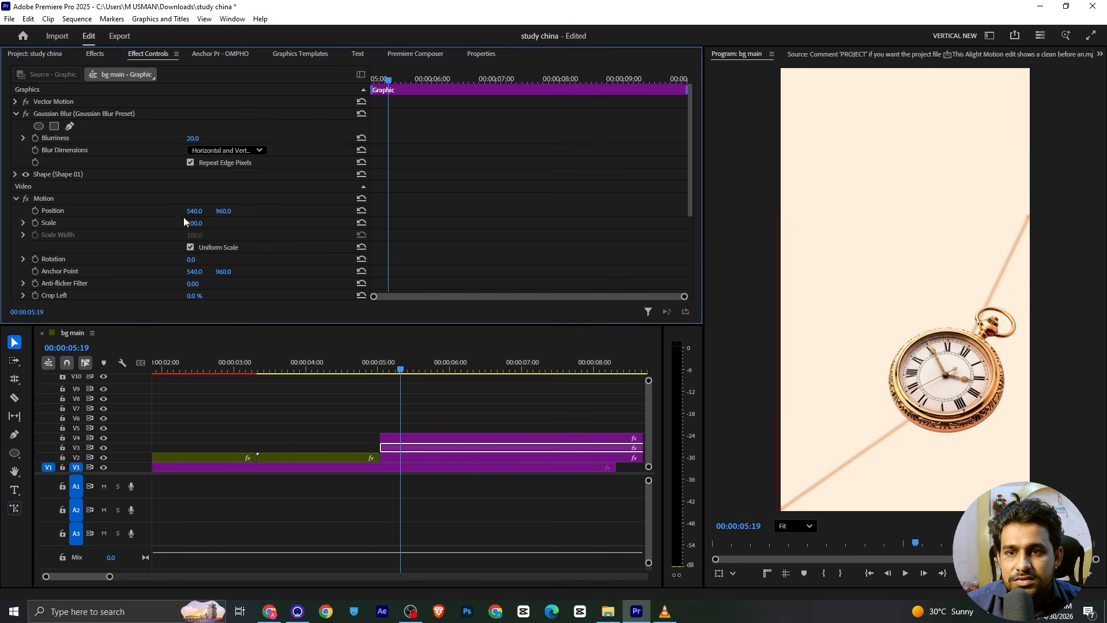
scroll(138, 224, "down", 1)
left_click_drag(195, 219, 551, 241)
left_click(854, 208)
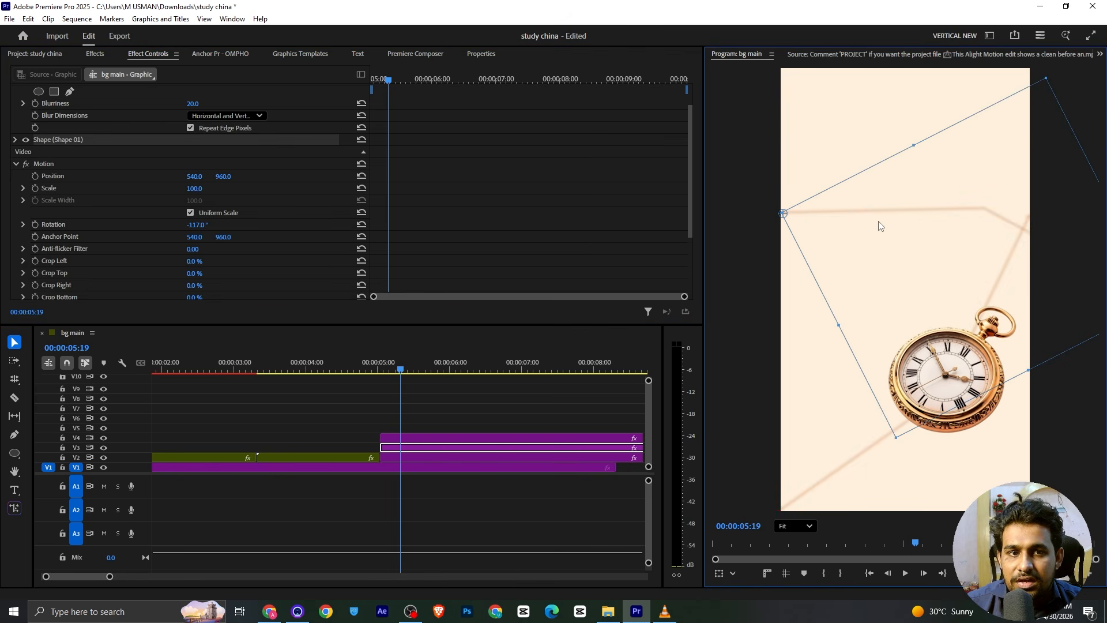
left_click_drag(784, 289, 803, 338)
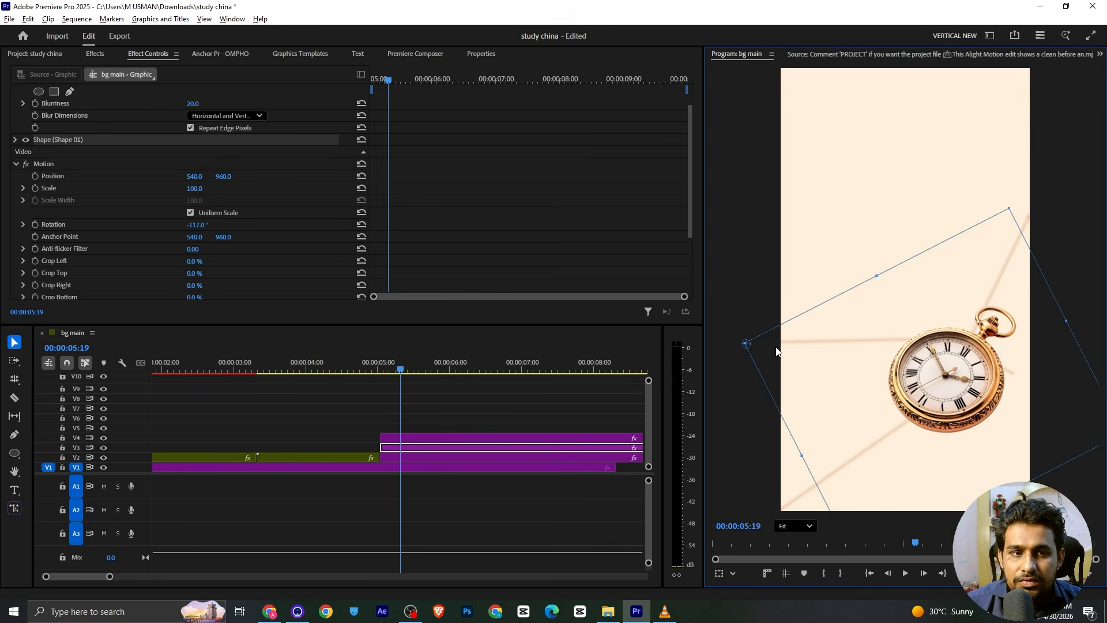
left_click_drag(776, 348, 750, 336)
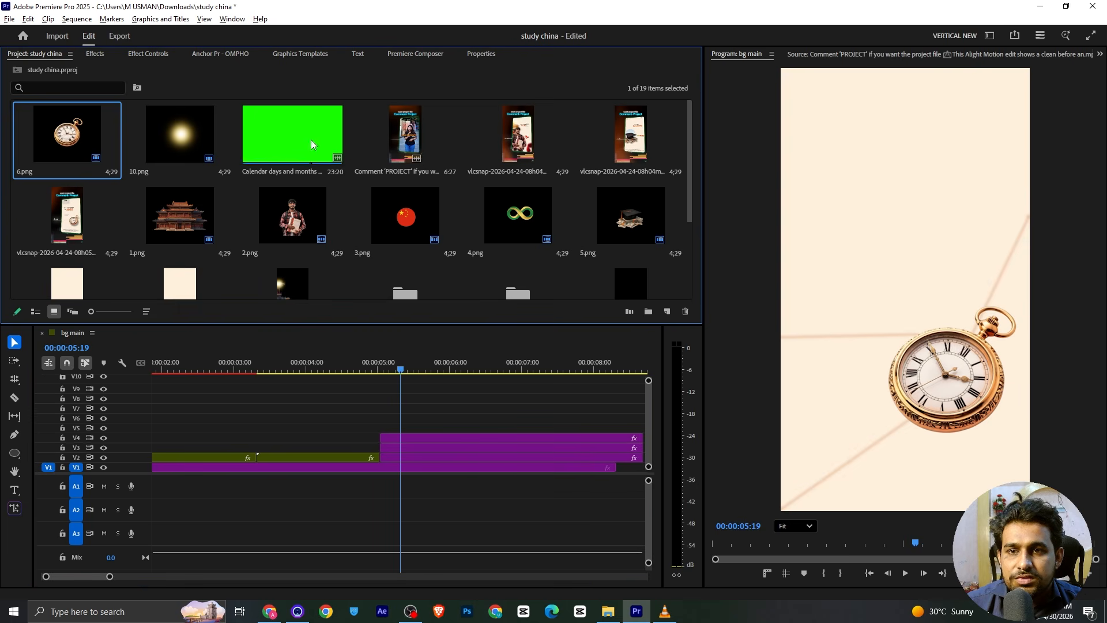
Place the green-screen calendar clip on V5 at the start of the watch scene and split it at 00:00:06:15.
left_click_drag(310, 140, 384, 428)
left_click_drag(431, 368, 469, 389)
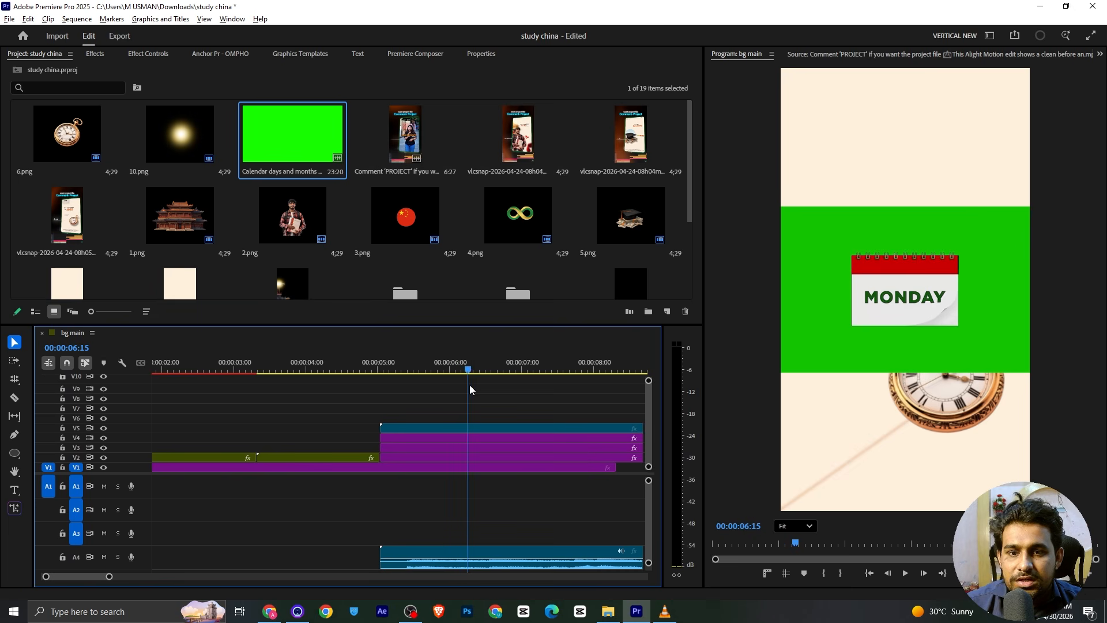
key("c")
left_click(472, 430)
key("v")
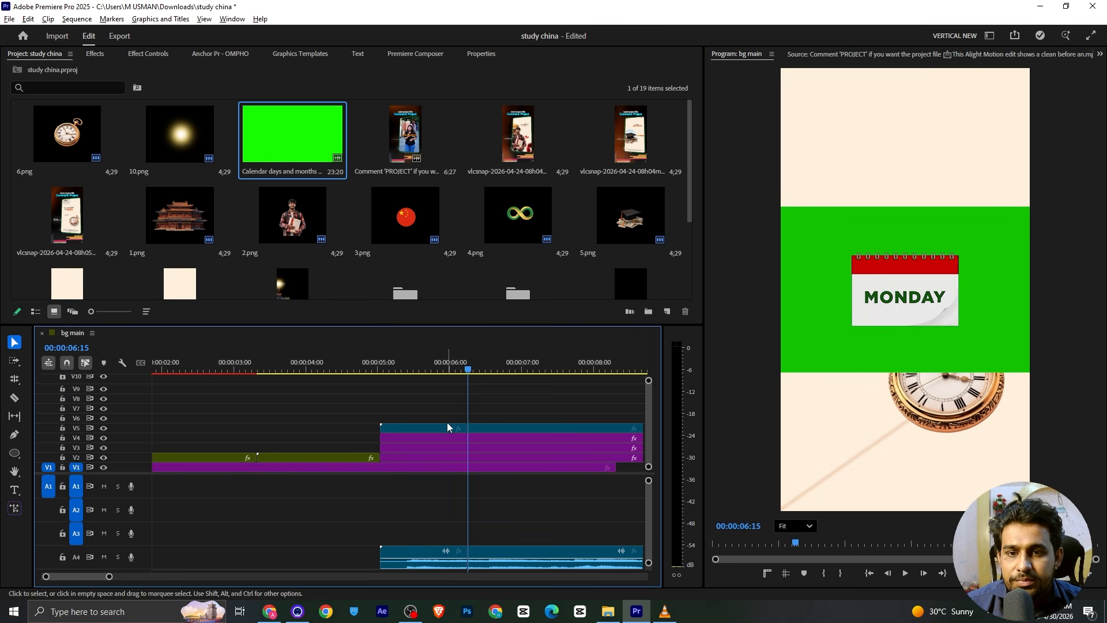
Unlink both calendar segments from their audio and delete the audio pieces on A4.
left_click(448, 427)
right_click(448, 428)
left_click(467, 229)
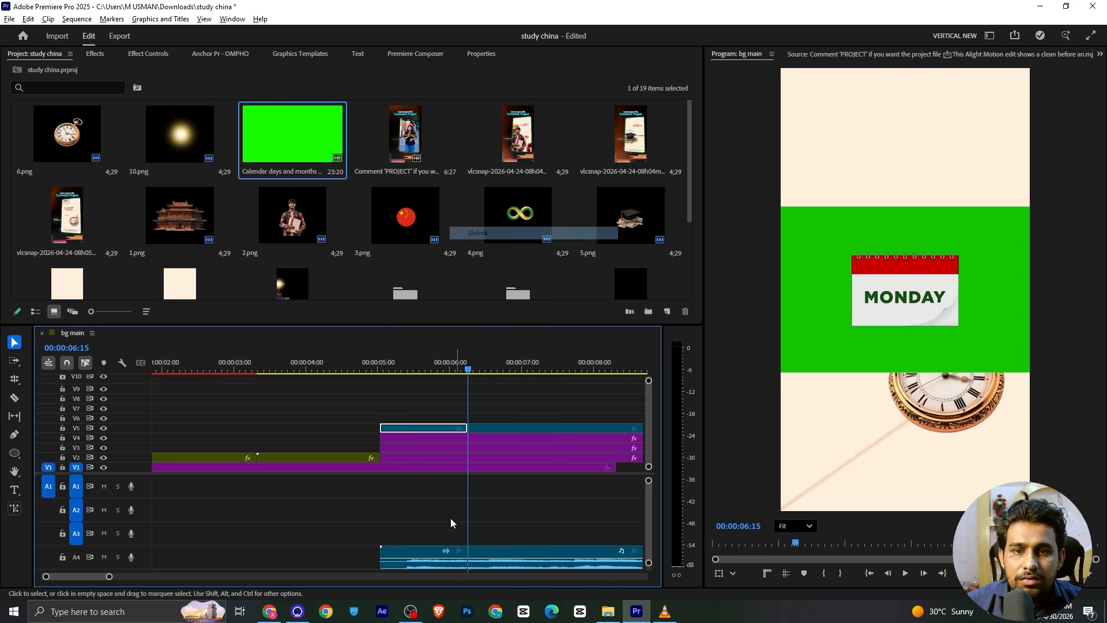
left_click(461, 557)
key("Delete")
right_click(502, 547)
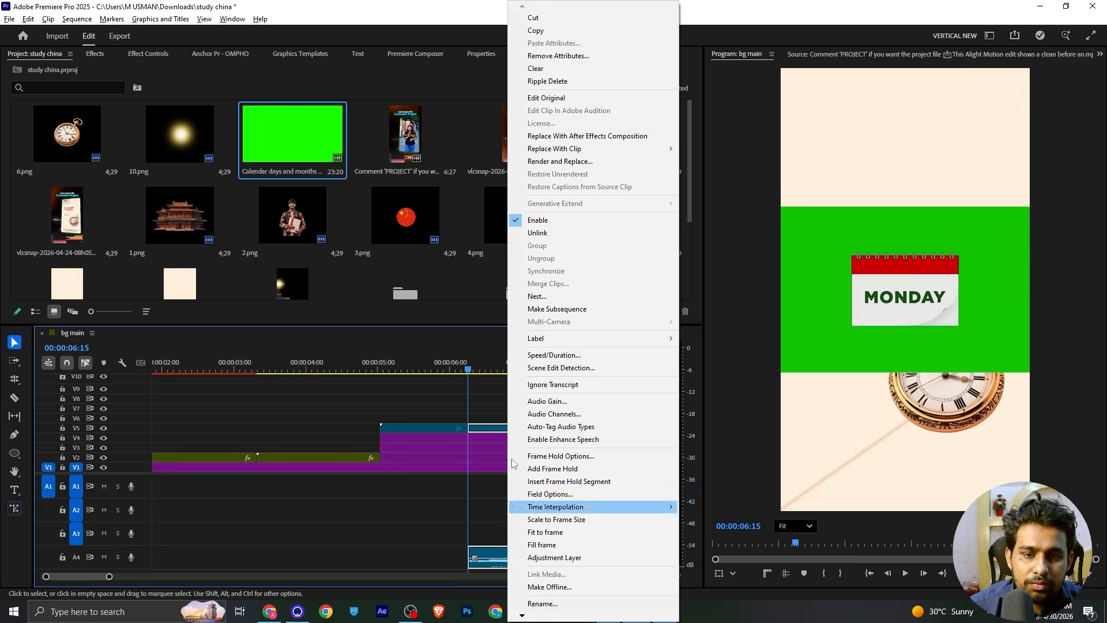
left_click(525, 232)
left_click(503, 554)
key("Delete")
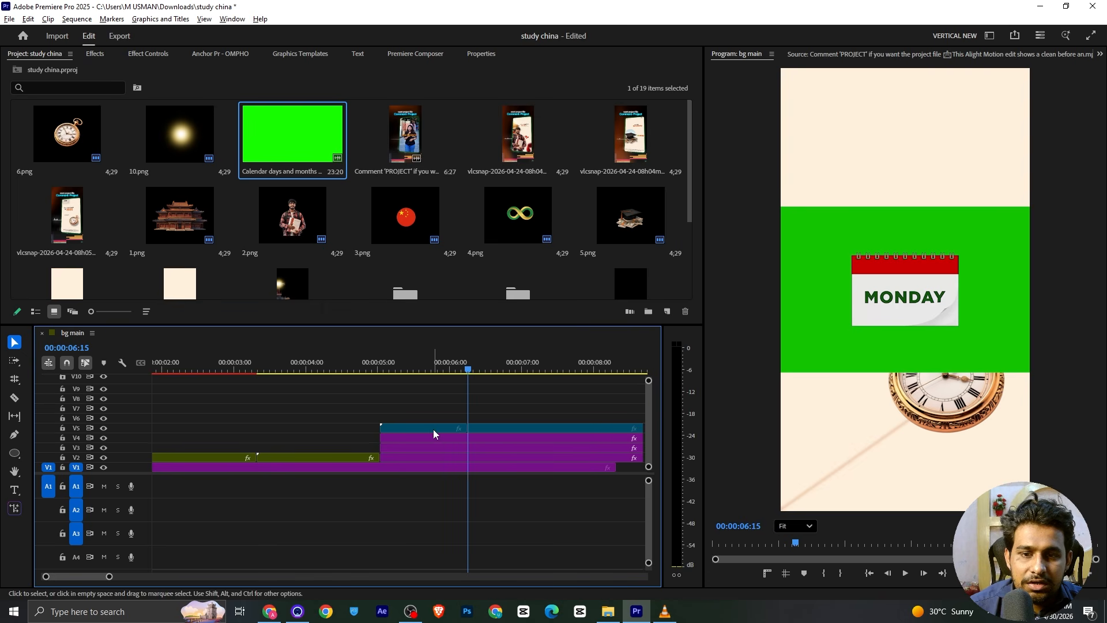
Delete the first calendar segment and move the remaining one back to the start of the watch scene.
left_click(435, 429)
key("Delete")
left_click_drag(482, 428, 401, 429)
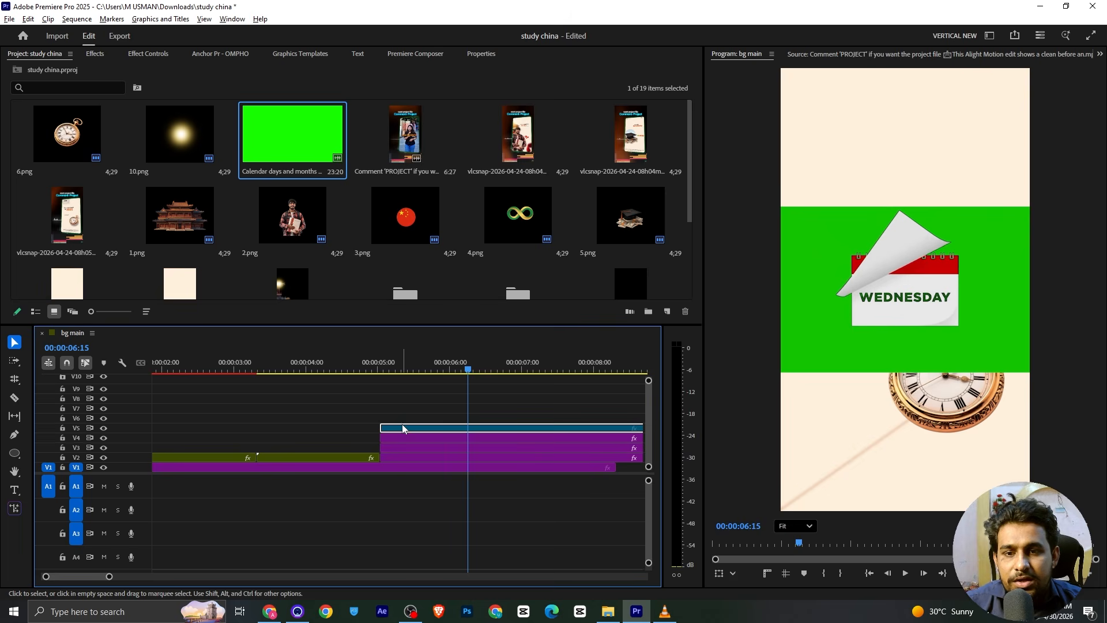
Apply Ultra Key to the calendar clip and sample its green background as the key colour.
left_click(96, 54)
left_click(81, 72)
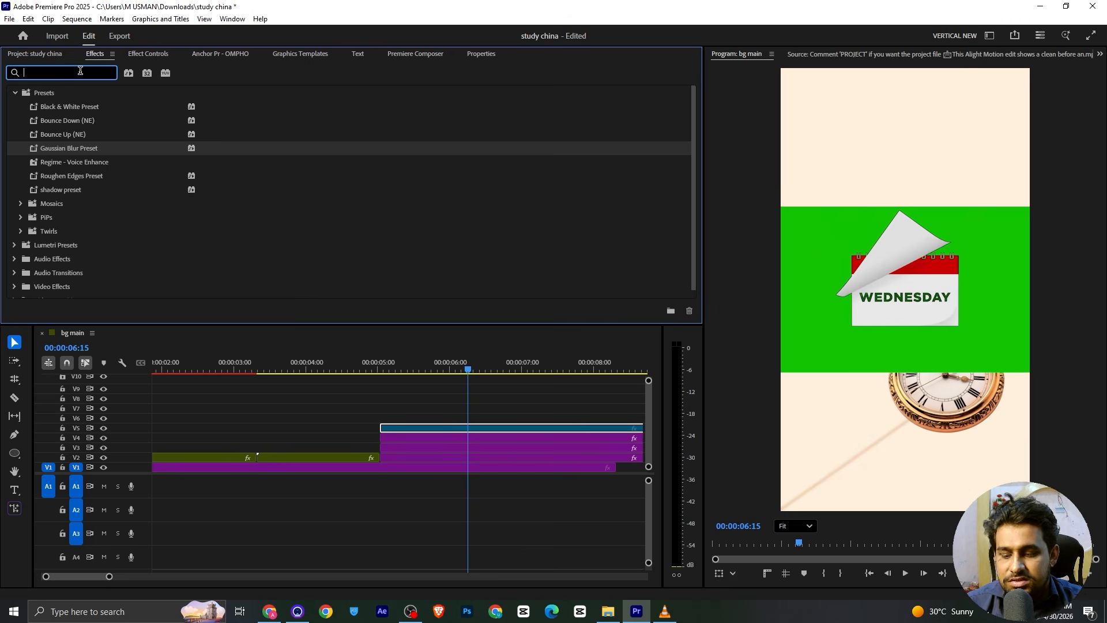
type("ultr")
left_click_drag(74, 175, 396, 429)
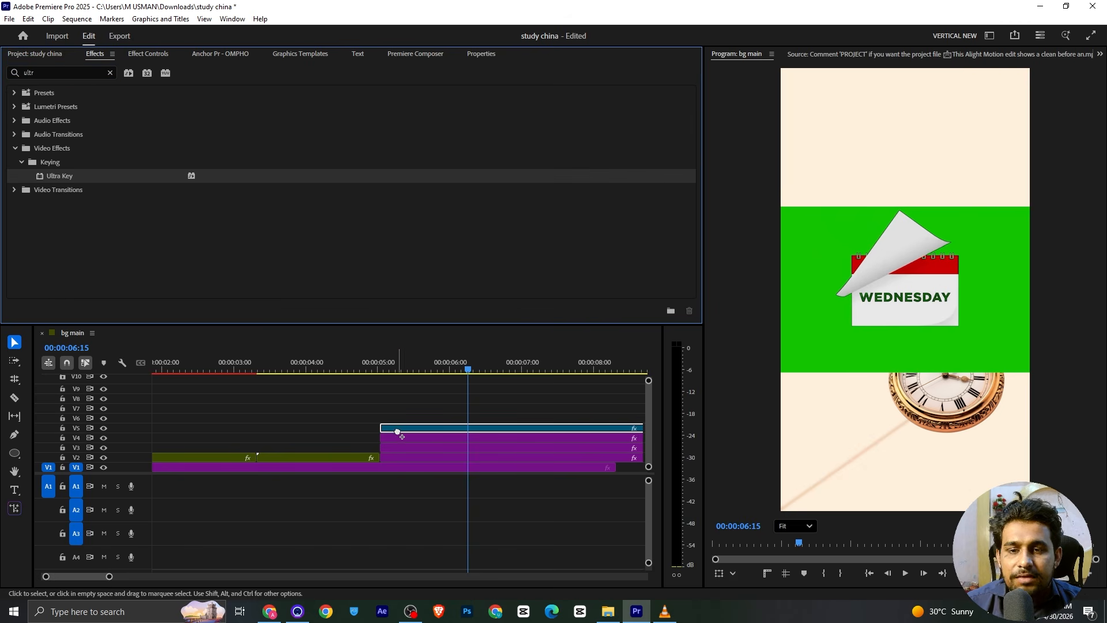
left_click(134, 55)
scroll(132, 144, "down", 3)
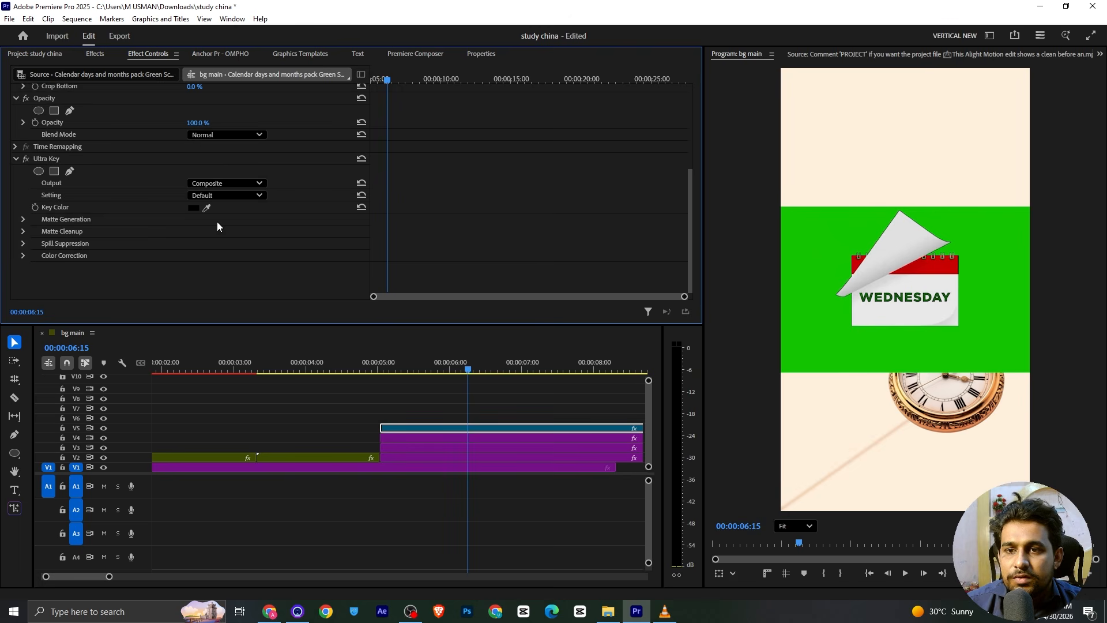
left_click(206, 207)
left_click(816, 247)
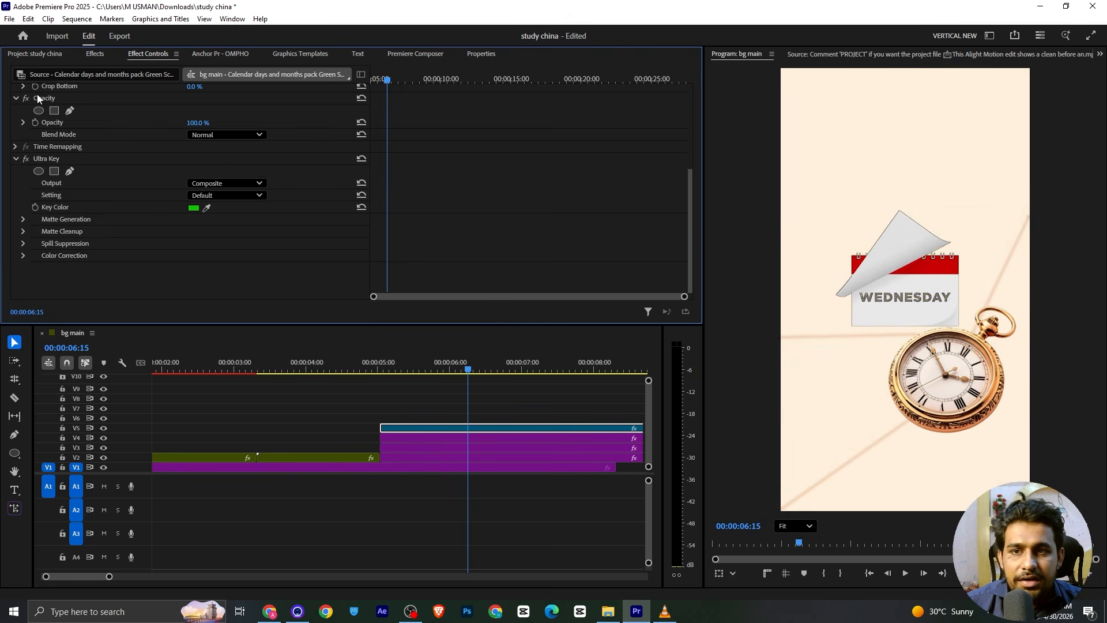
Move the keyed calendar to the frame's upper-left corner, at about 135, 45.
scroll(116, 180, "up", 4)
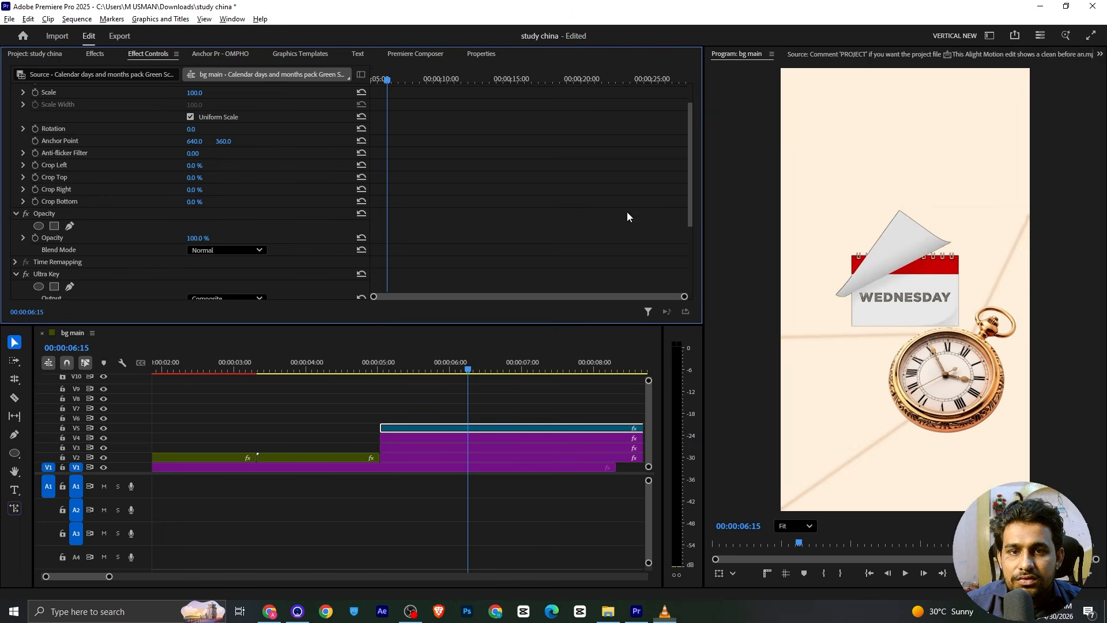
left_click(856, 237)
left_click(884, 306)
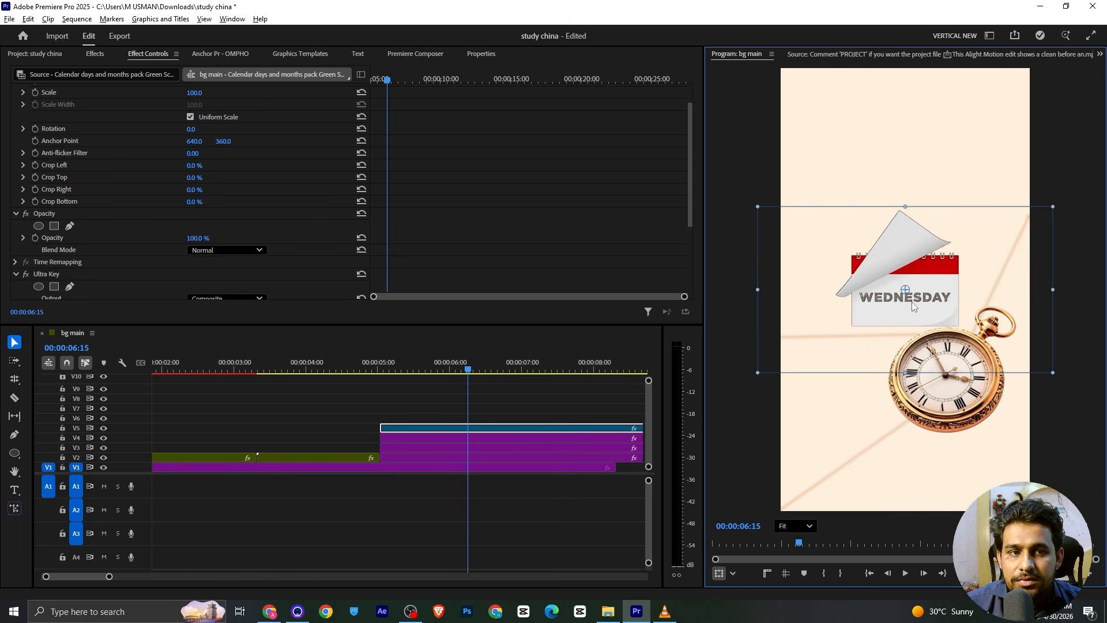
left_click_drag(911, 306, 821, 102)
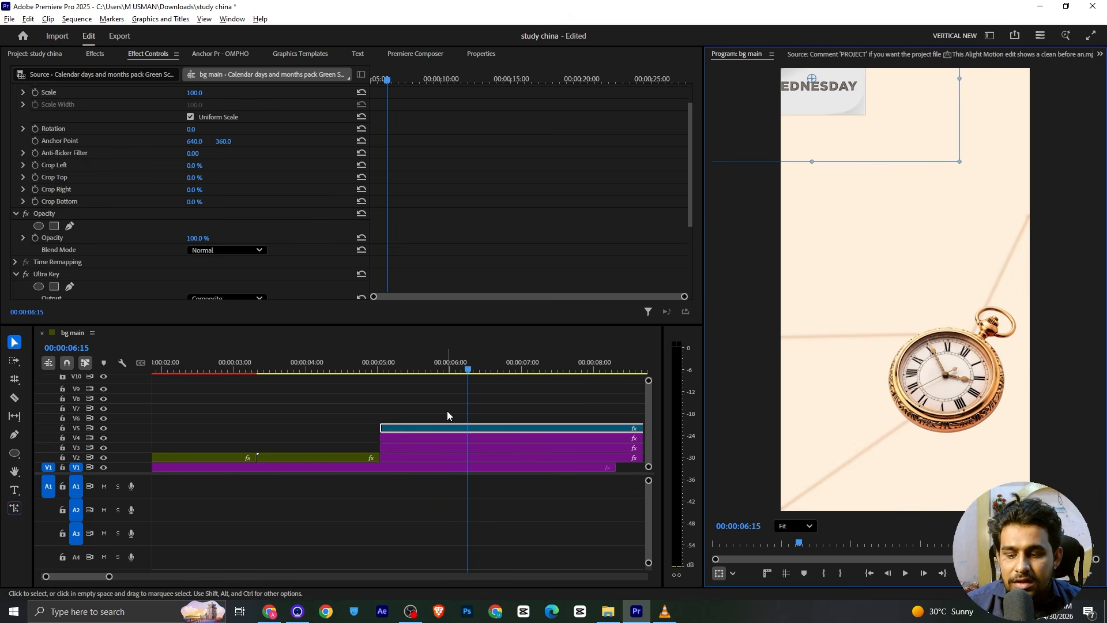
Try speeding up the keyed calendar clip to 200% and 500%, checking how fast its day pages change.
key("ctrl+r")
left_click(468, 430)
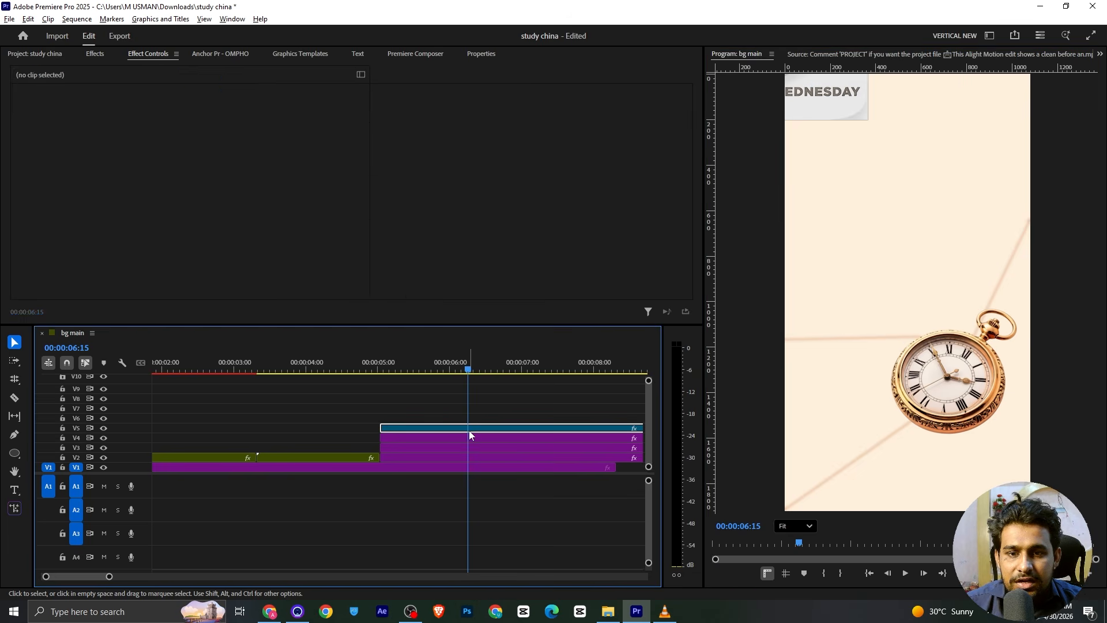
key("ctrl+r")
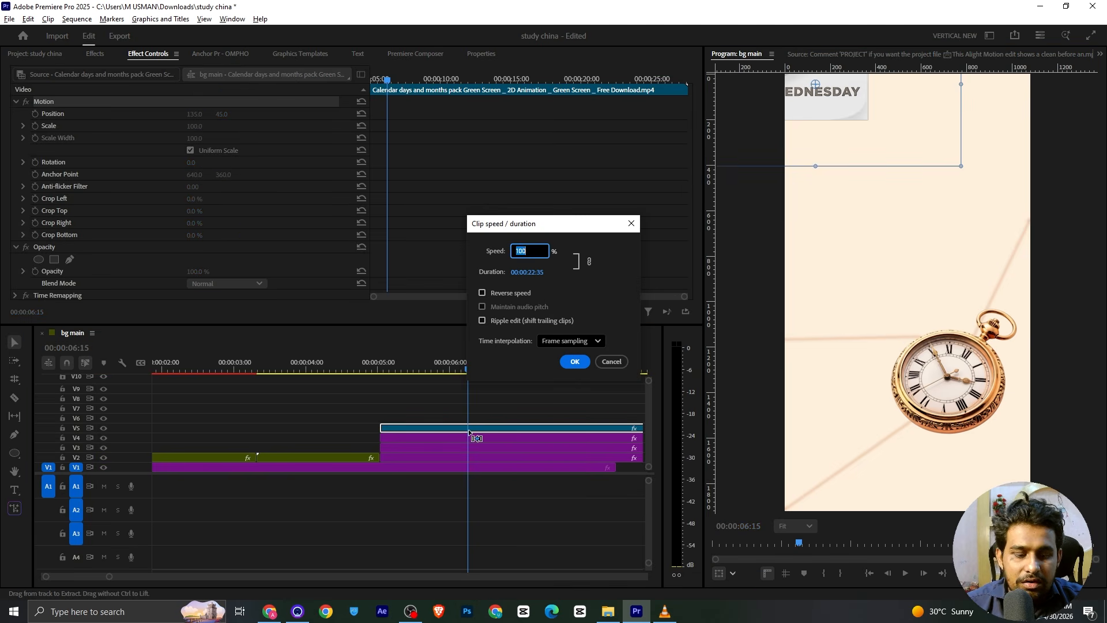
type("200")
key("Return")
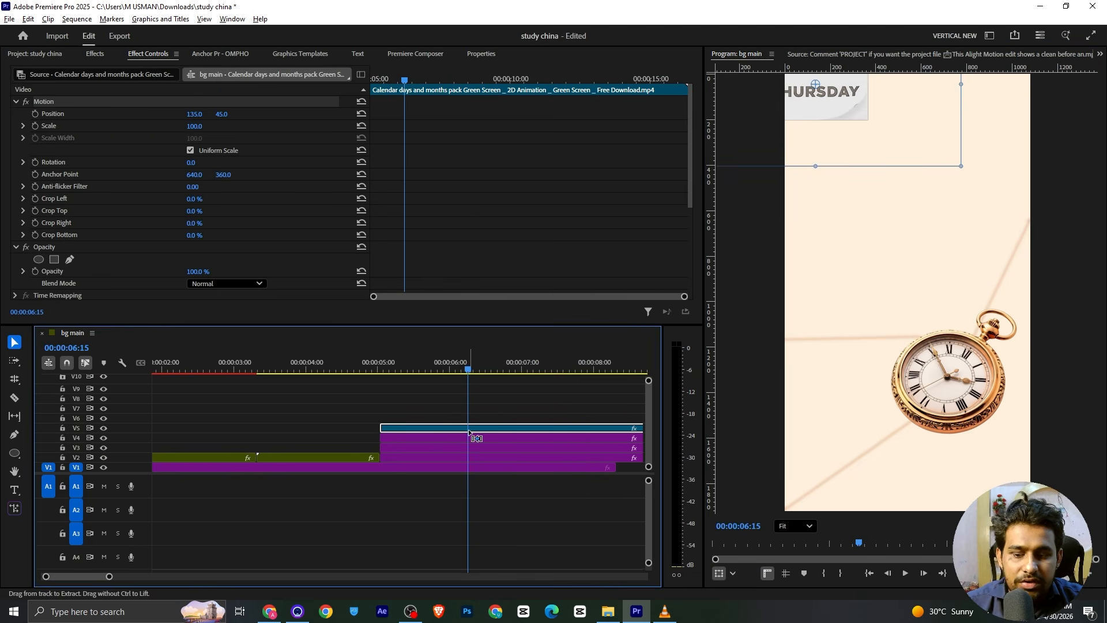
key("ctrl+r")
type("500")
key("Return")
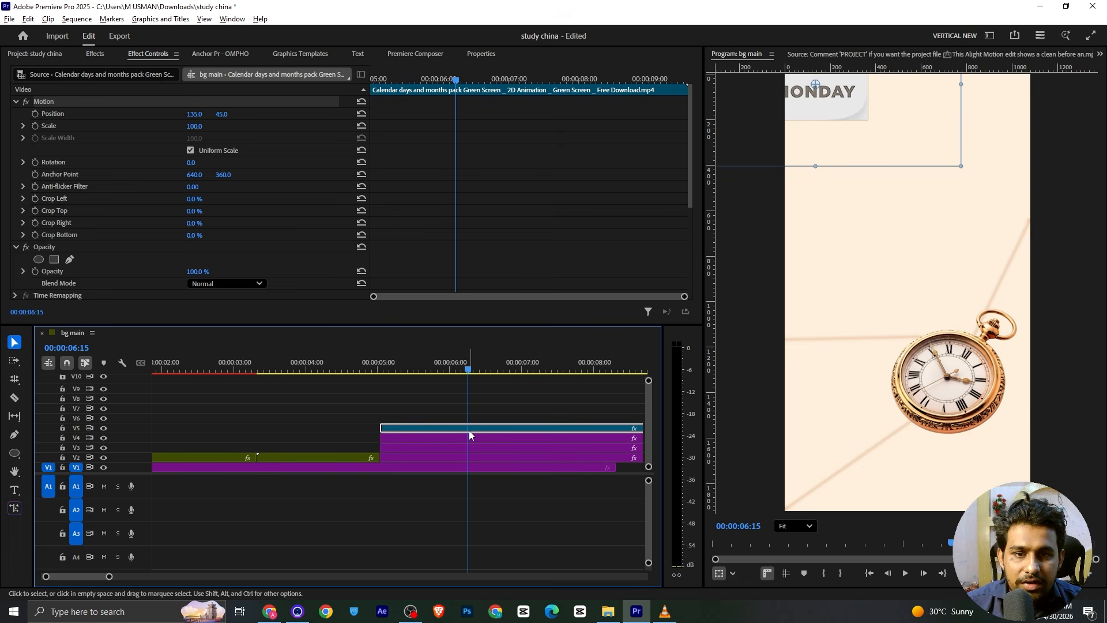
left_click_drag(462, 379, 438, 372)
Set the calendar clip's speed to 300% and play the watch scene to check the page changes.
key("ctrl+r")
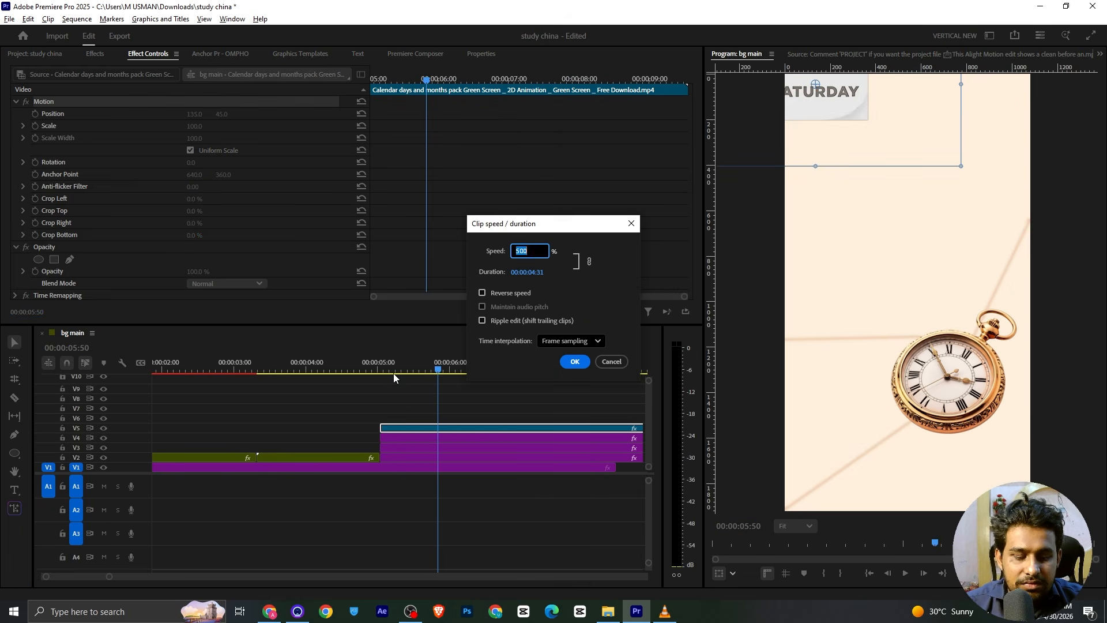
type("360.0")
key("Return")
key("space")
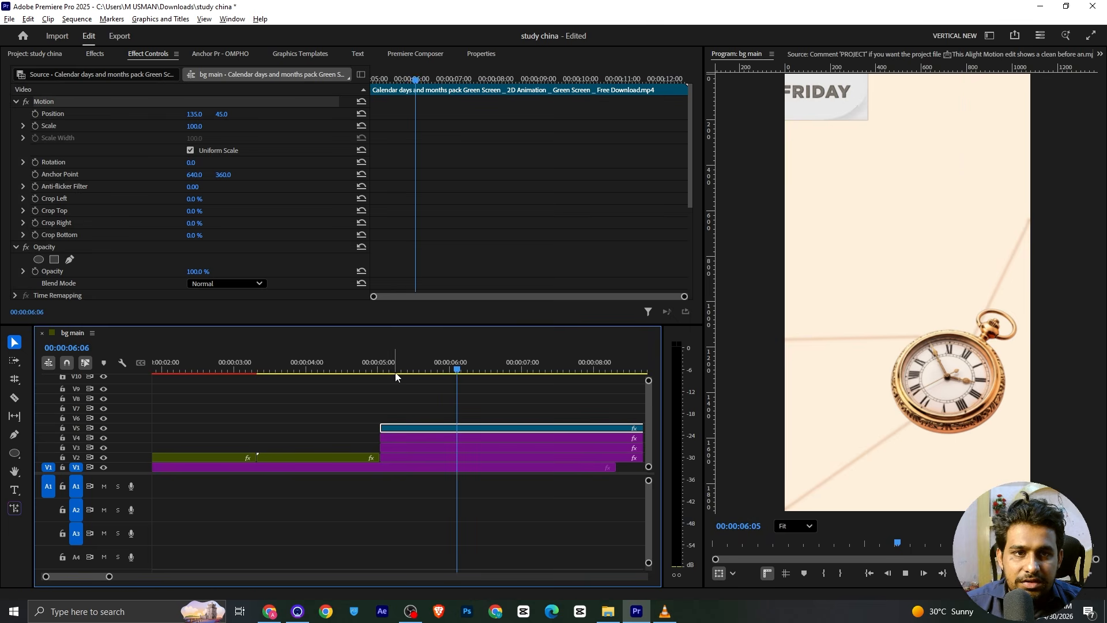
key("space")
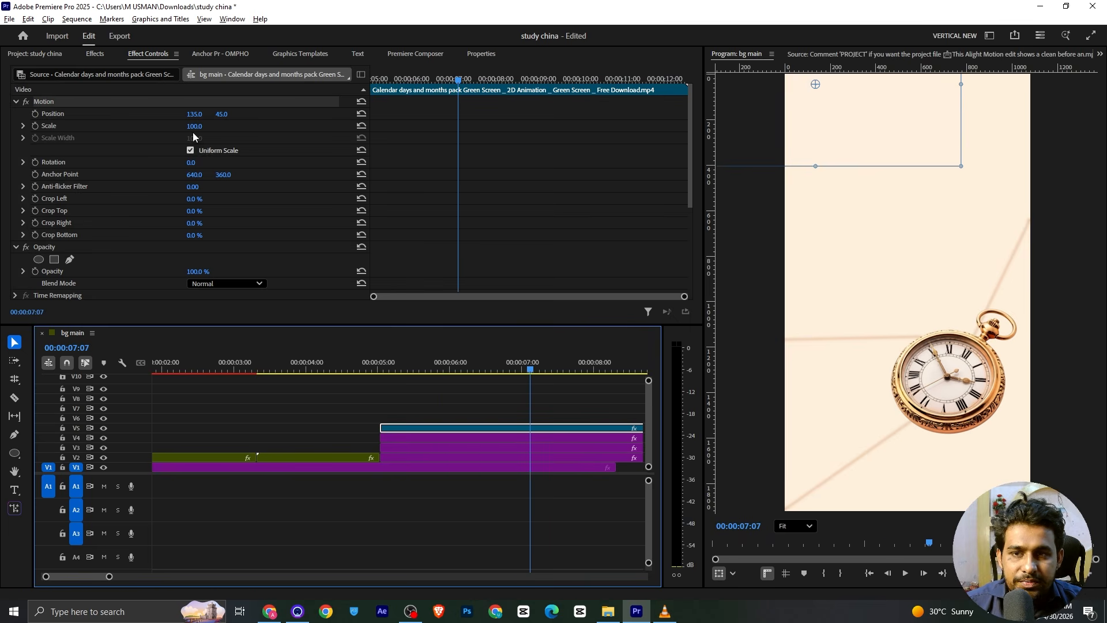
Apply the saved Gaussian Blur Preset to the calendar clip and check the blurred calendar around 00:00:05:55.
left_click(104, 54)
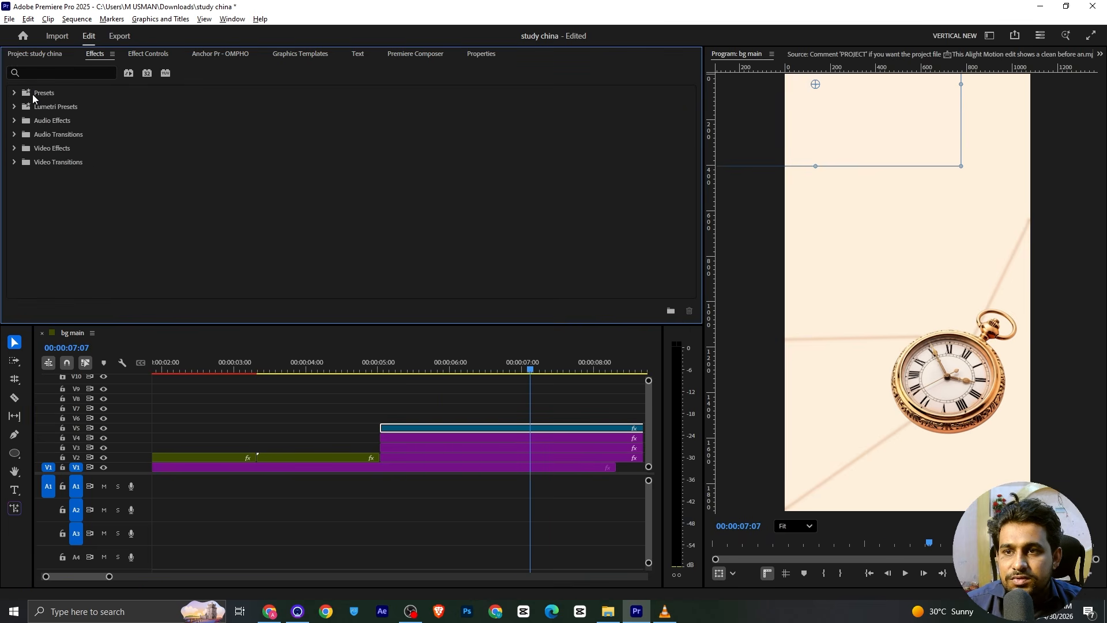
left_click(15, 94)
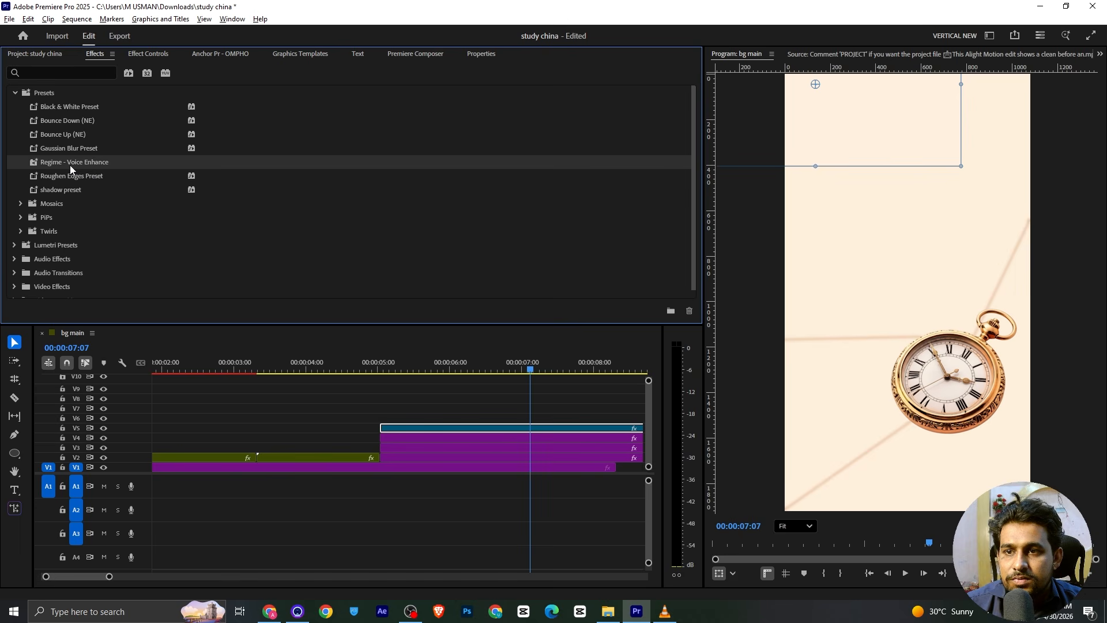
left_click_drag(467, 365, 438, 363)
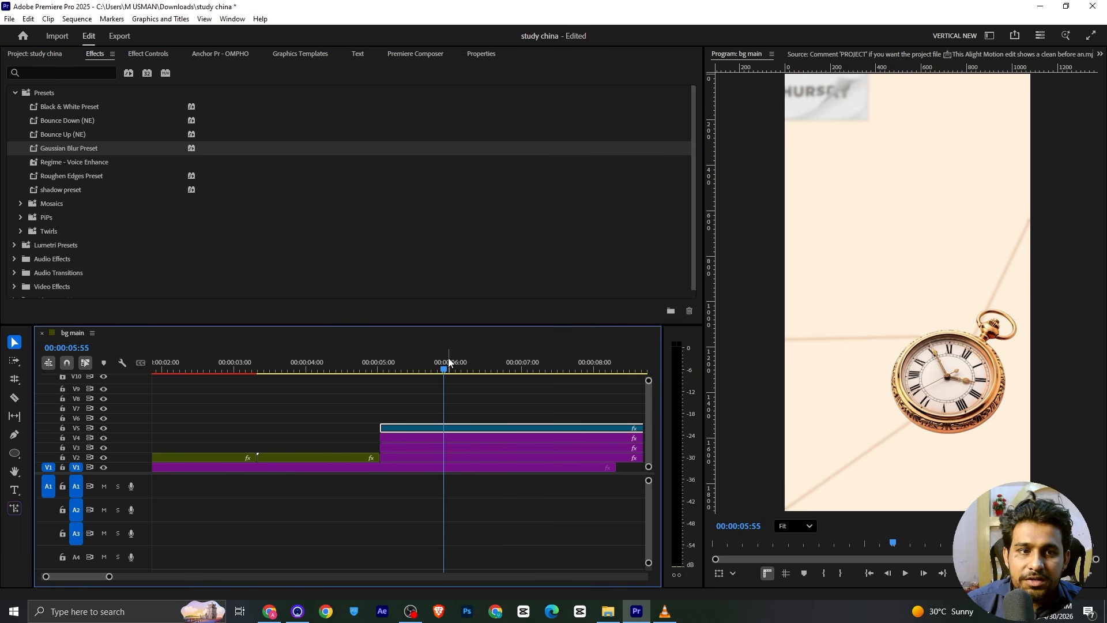
Switch to the reference video in VLC and examine the calendar's look and motion in the watch scene.
key("alt+Tab")
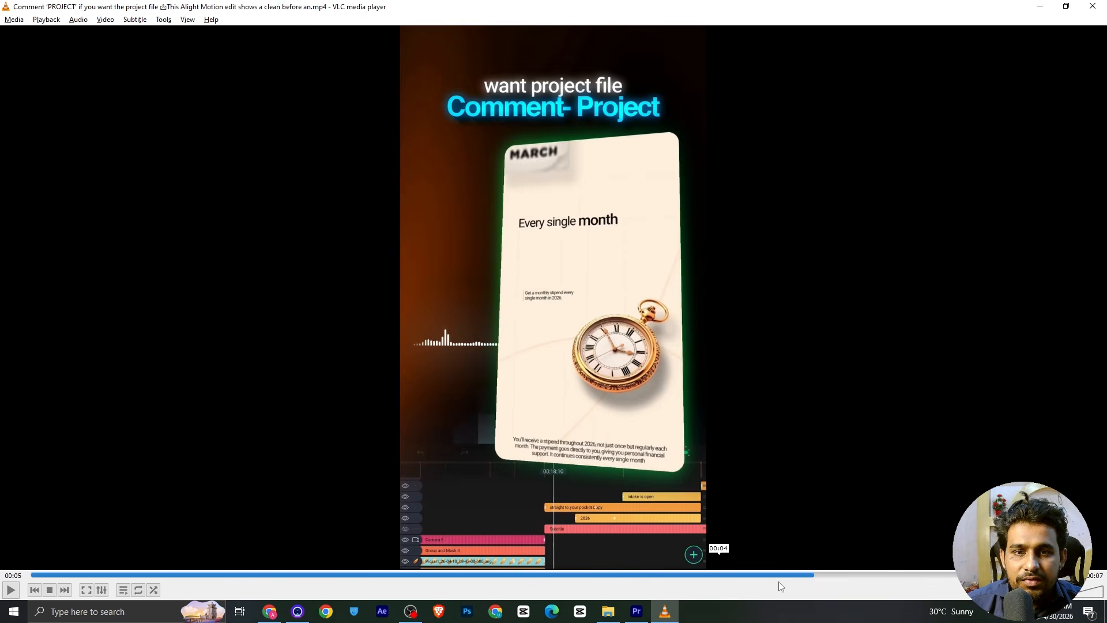
left_click(872, 575)
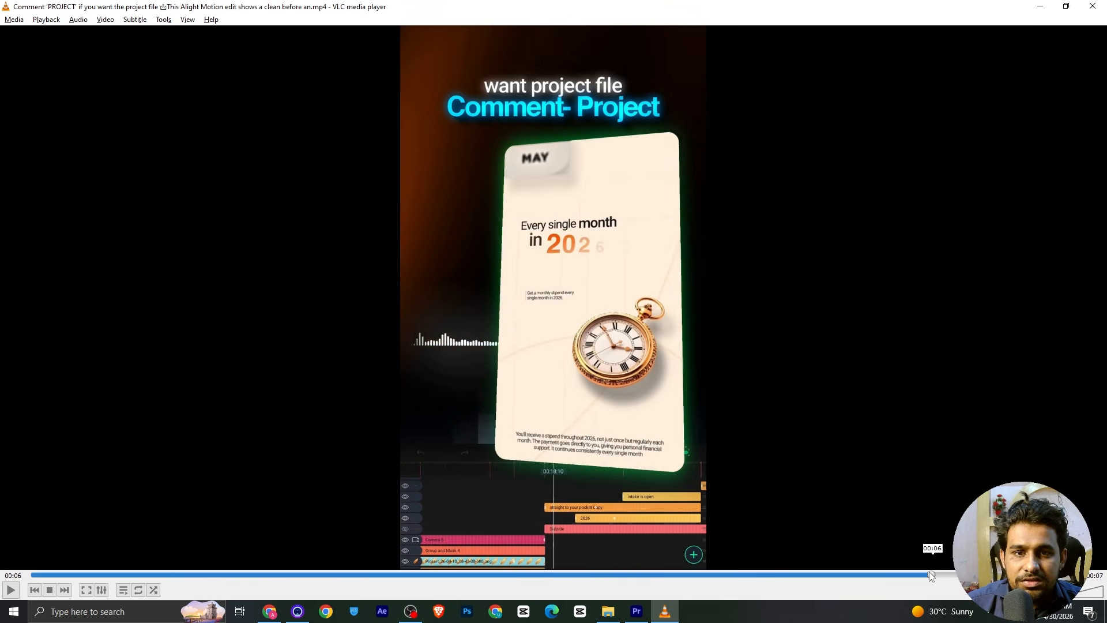